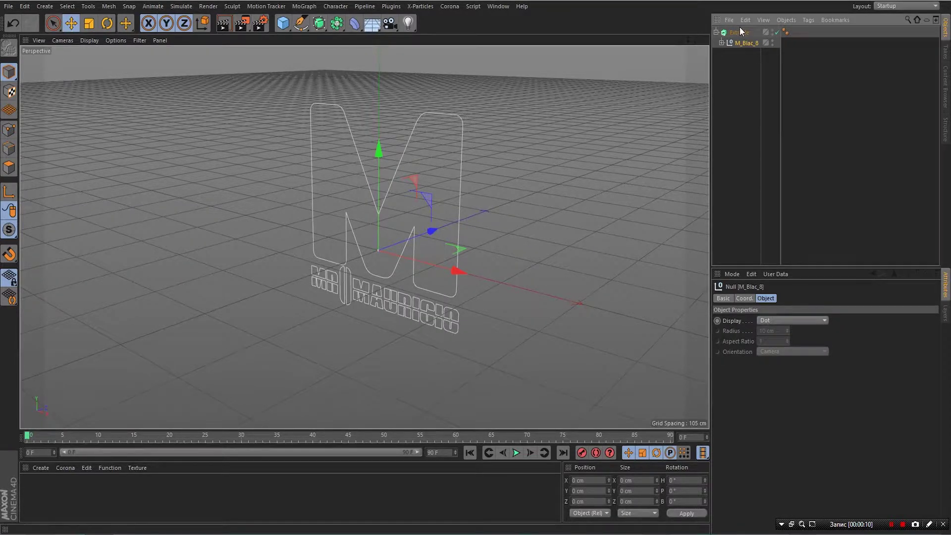
Enable the Hierarchical option on the Extrude object and set its Z movement to 40 cm.
left_click(739, 32)
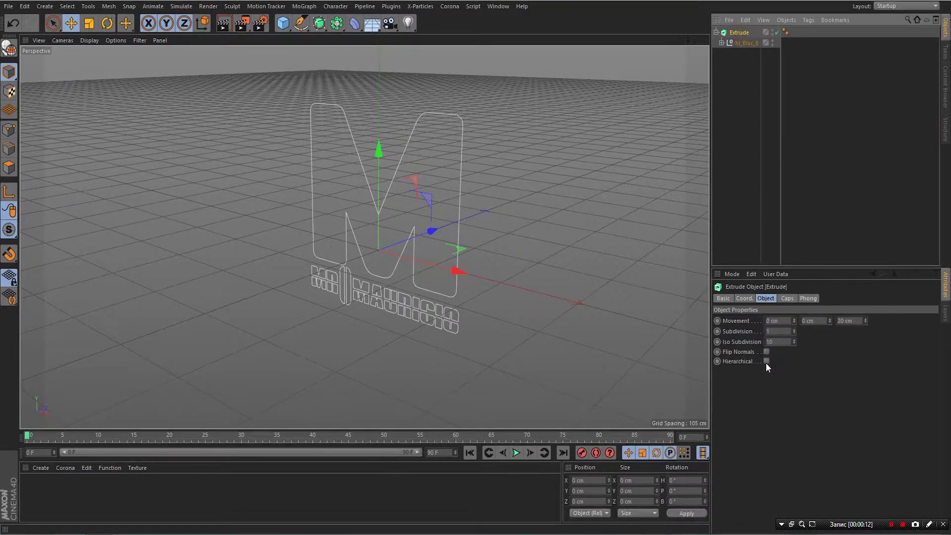
left_click(766, 362)
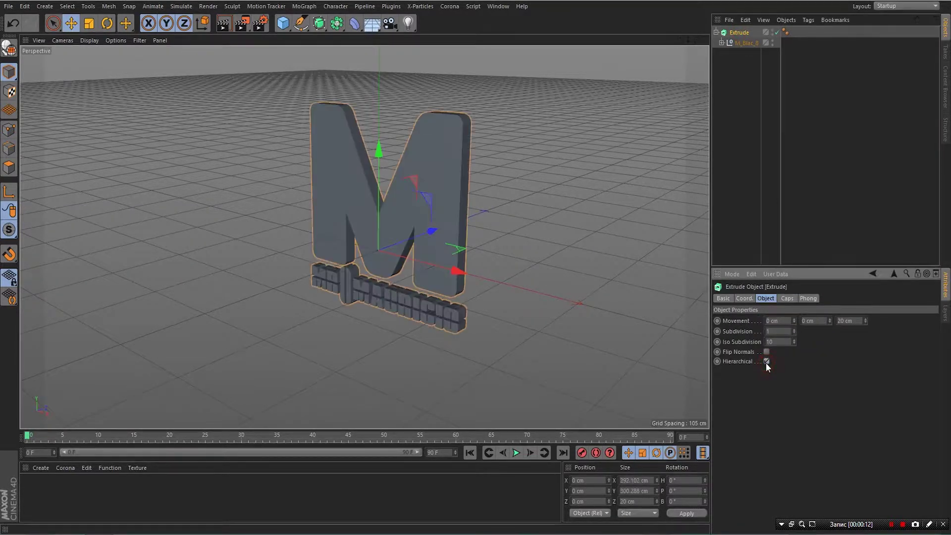
left_click(845, 320)
type("4")
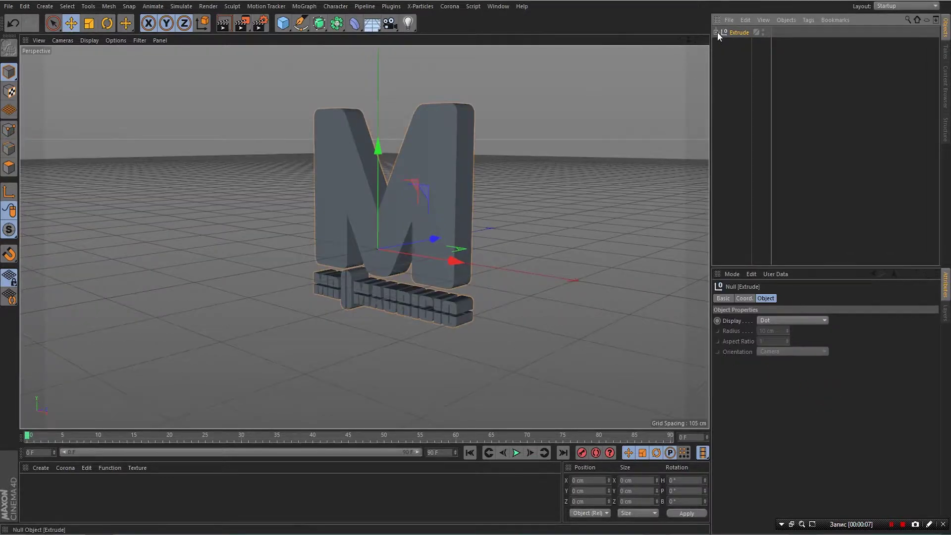
Expand the Extrude hierarchy down to the individual paths and select all extrusions from Path 1 to Path 27.
left_click(718, 32)
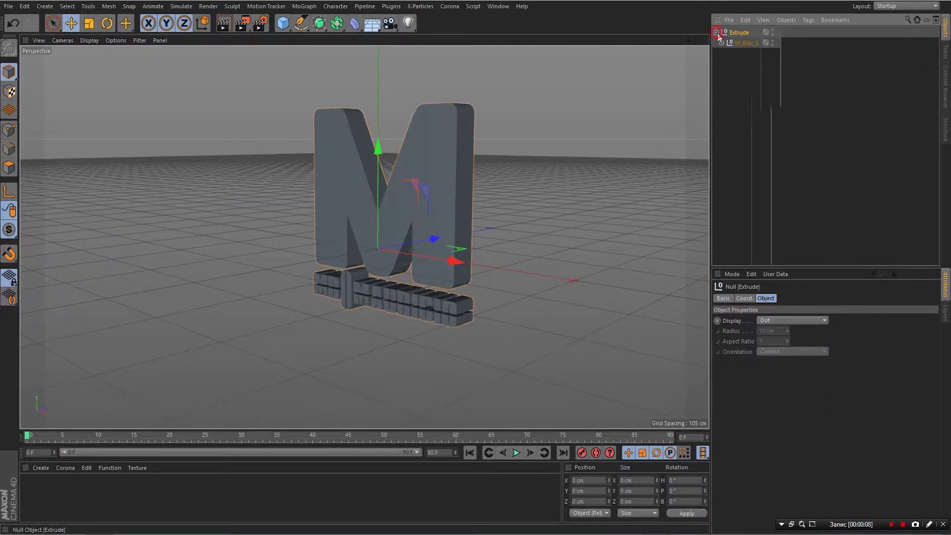
left_click(721, 43)
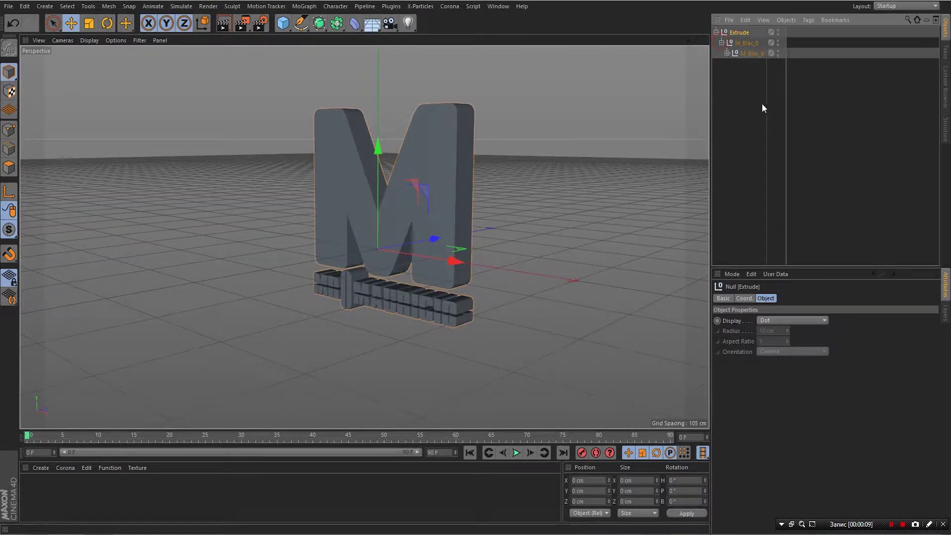
left_click(726, 53)
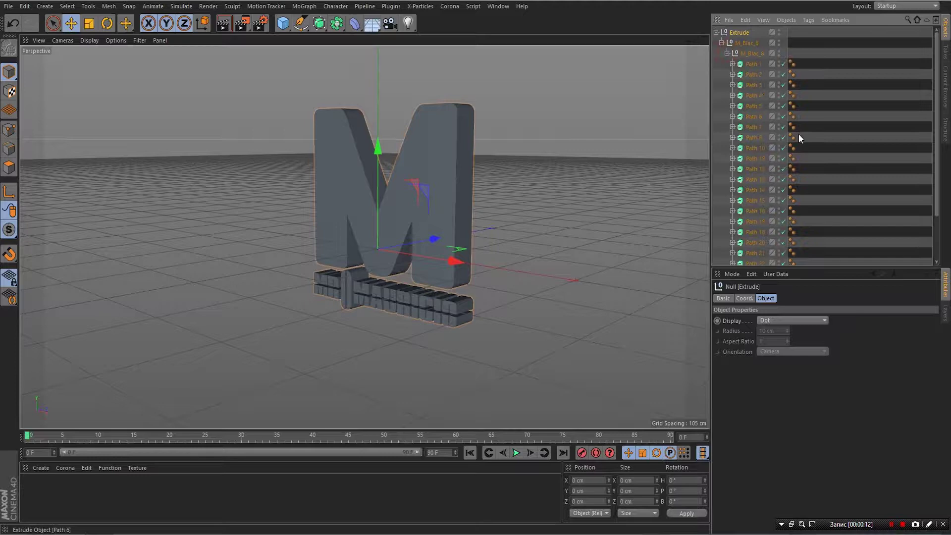
left_click(753, 64)
scroll(760, 115, "down", 3)
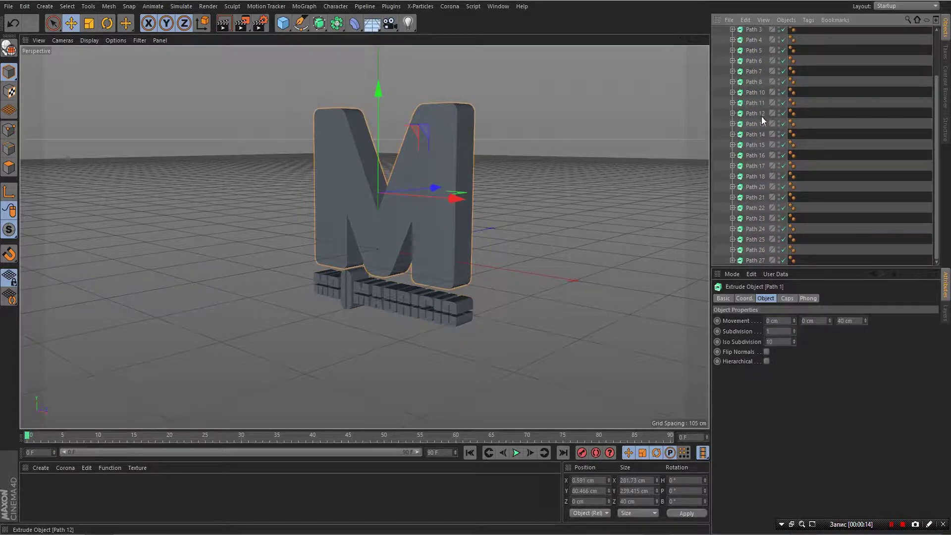
left_click(752, 261, "shift")
scroll(768, 89, "up", 3)
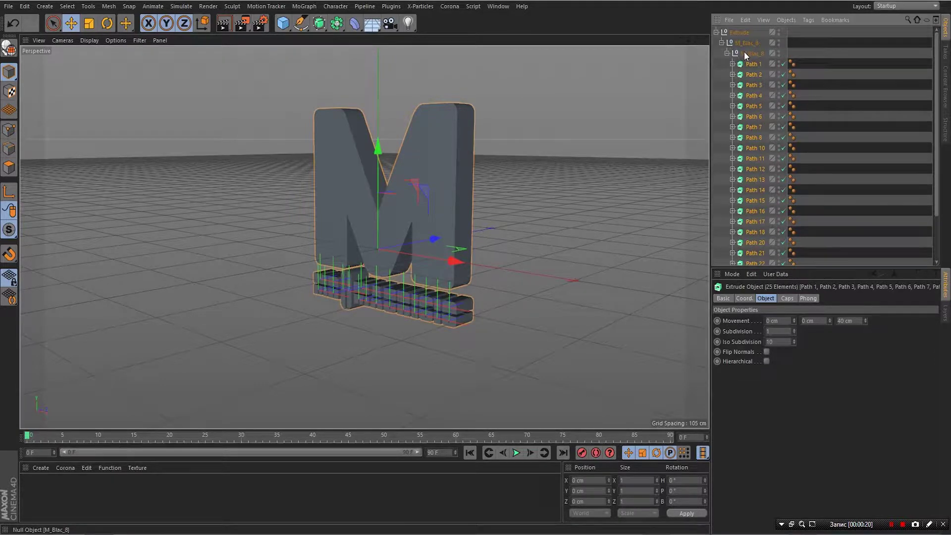
Move the inner M_Blac_8 null with its paths to the top of the hierarchy and delete the leftover Extrude null.
left_click_drag(747, 53, 734, 32)
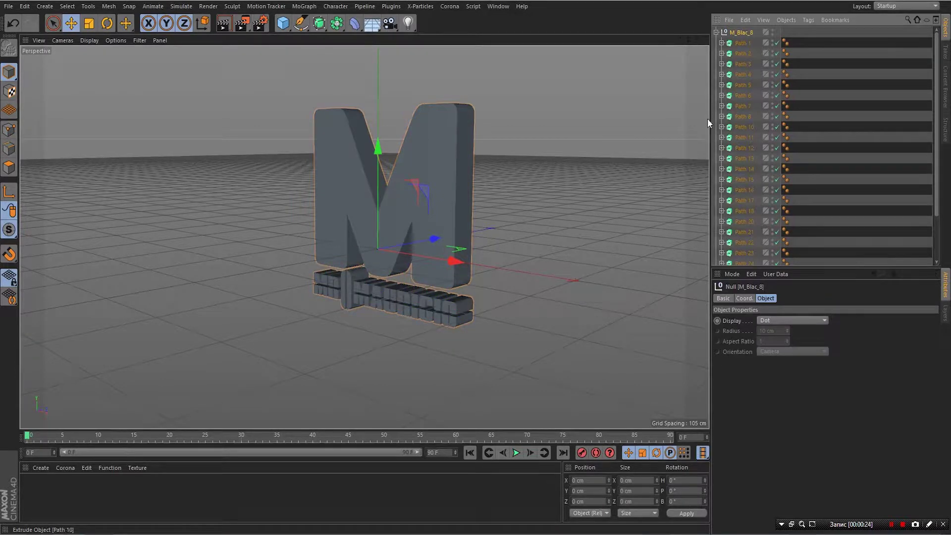
scroll(749, 63, "down", 3)
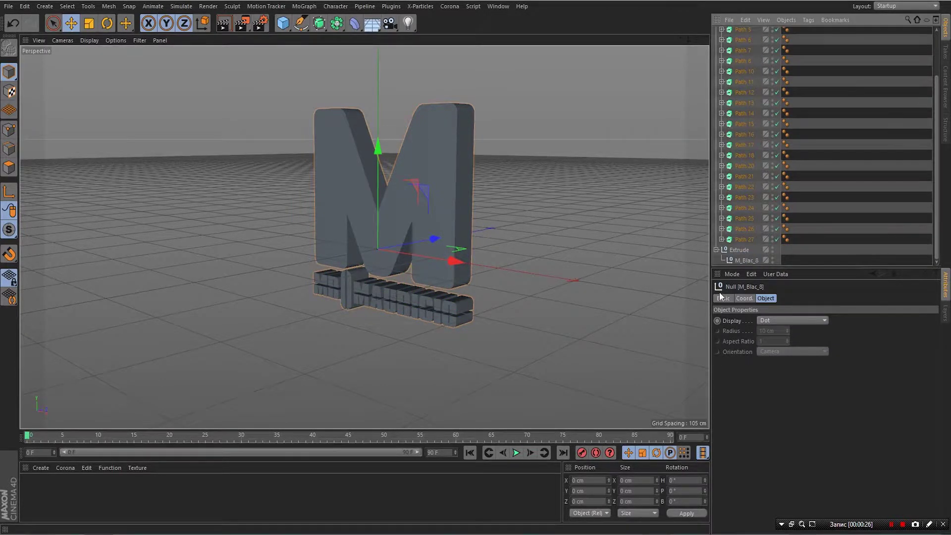
left_click(743, 251)
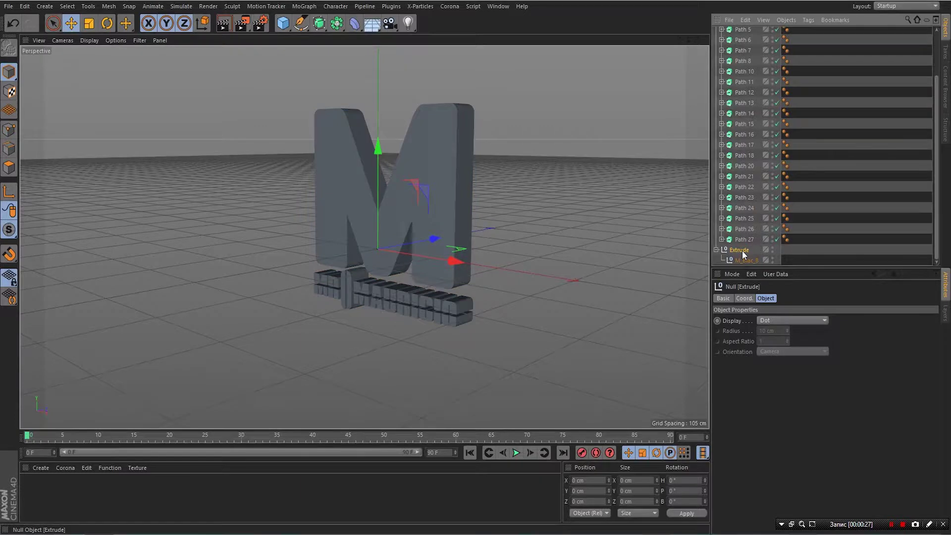
key("Delete")
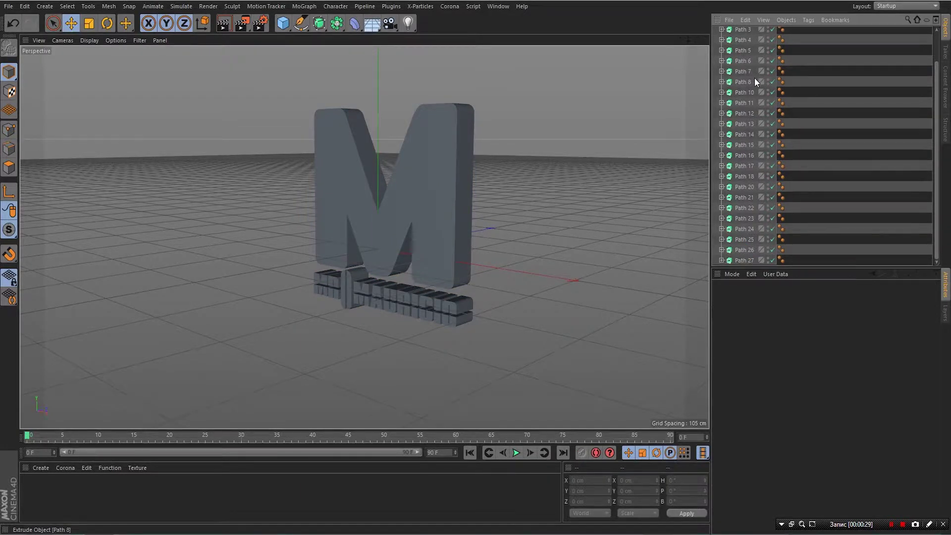
Move the Path 1 extrusion, the large M, out of the M_Blac_8 group to the top level and hide the group in the viewport.
scroll(754, 79, "up", 3)
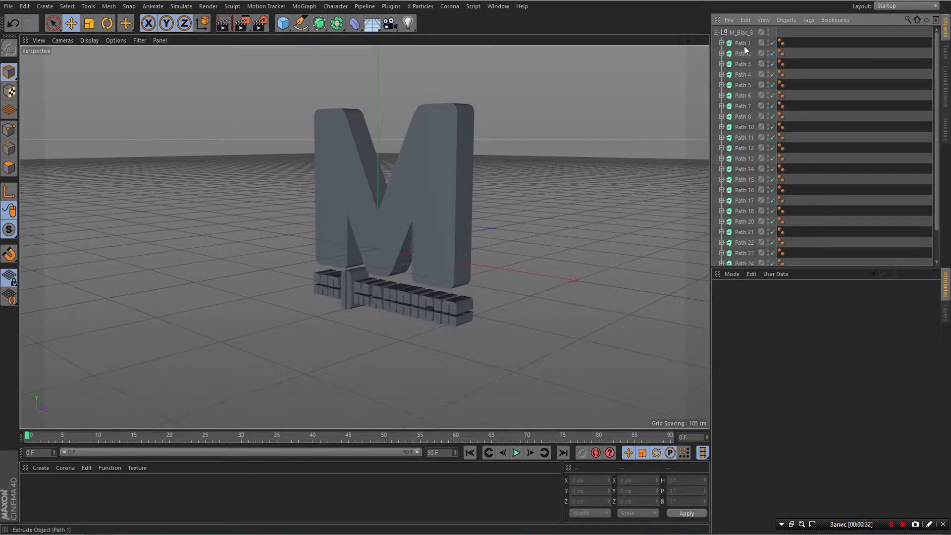
left_click(743, 43)
left_click(776, 44)
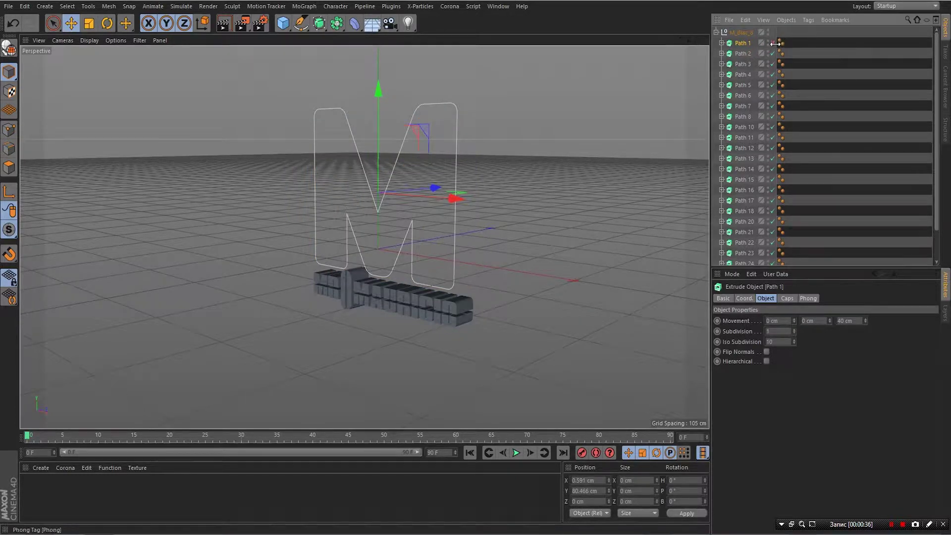
left_click(772, 43)
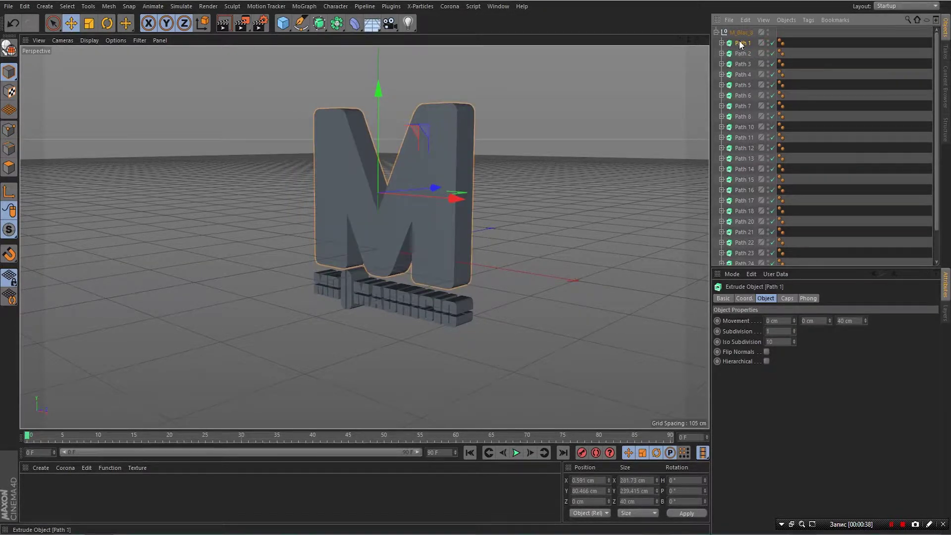
left_click_drag(742, 43, 734, 30)
left_click(716, 42)
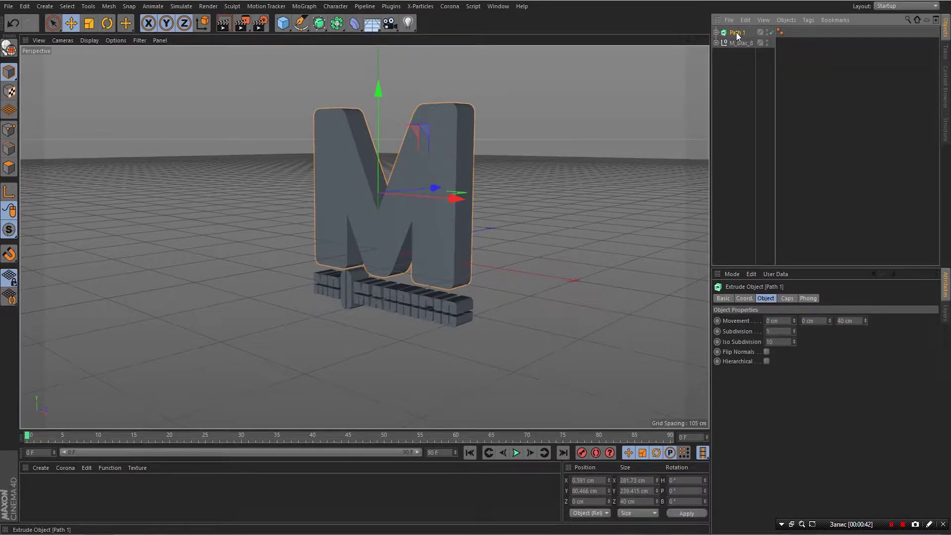
left_click(738, 32)
left_click(767, 43)
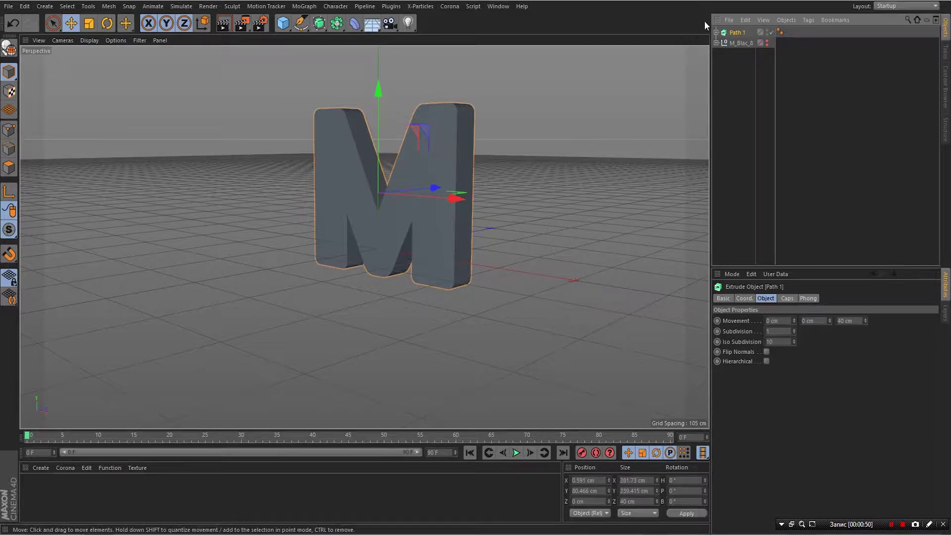
Rename the Path 1 extrusion as M and the M_Blac_8 null as Text.
double_click(741, 33)
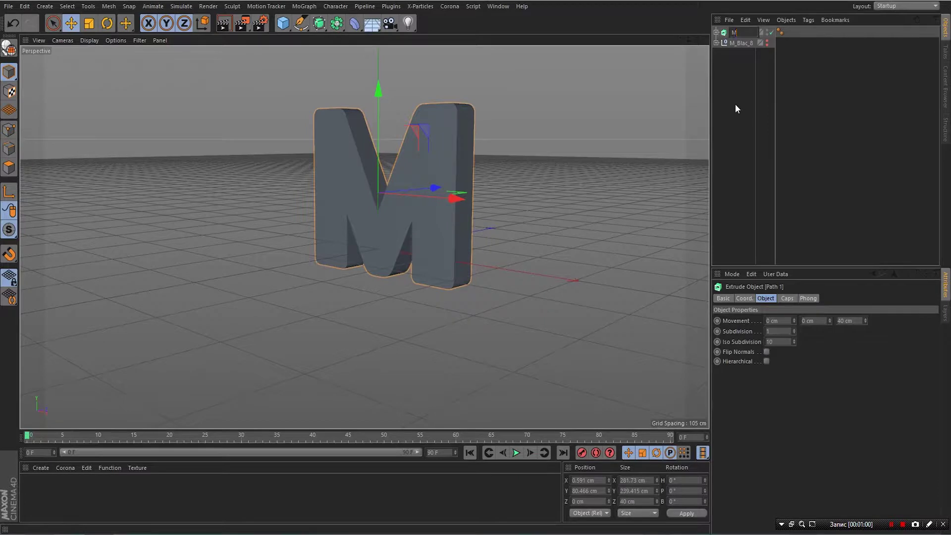
key("Return")
left_click(738, 43)
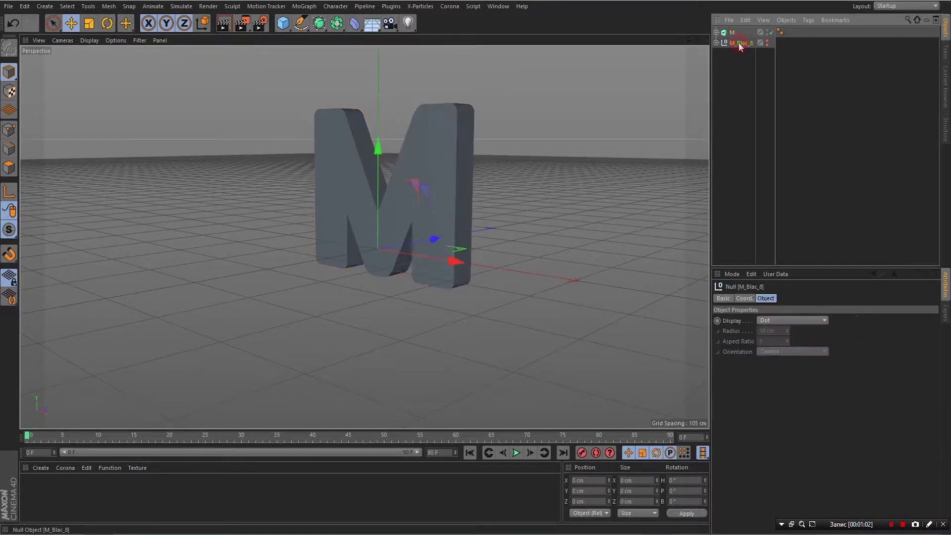
double_click(738, 43)
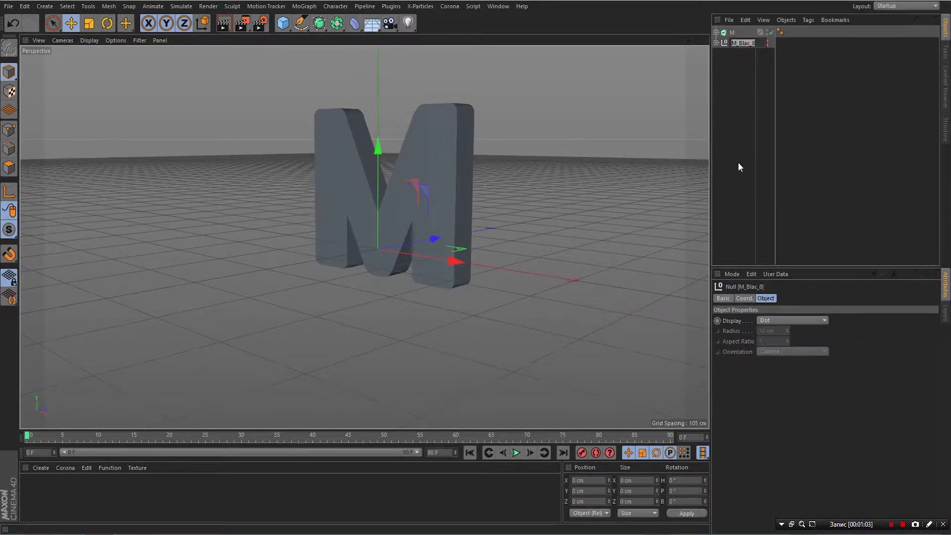
type("Text")
key("Return")
Set the start of the M extrusion to Fillet Cap with 4 steps and a 1 cm radius.
left_click(733, 33)
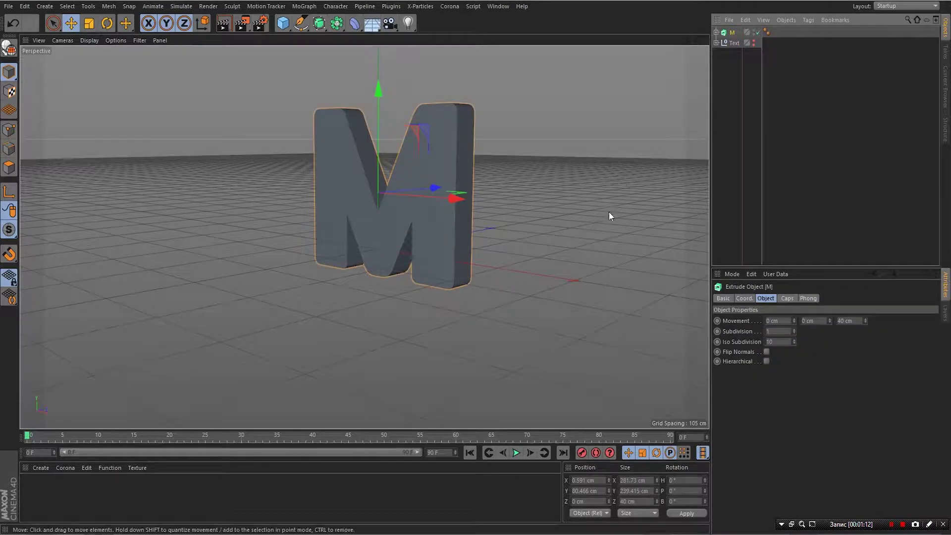
left_click(716, 32)
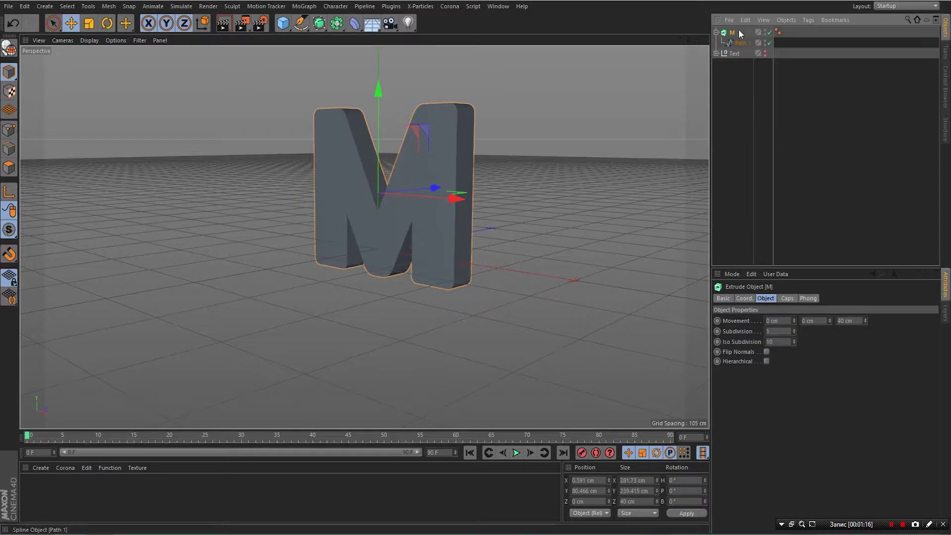
left_click(717, 31)
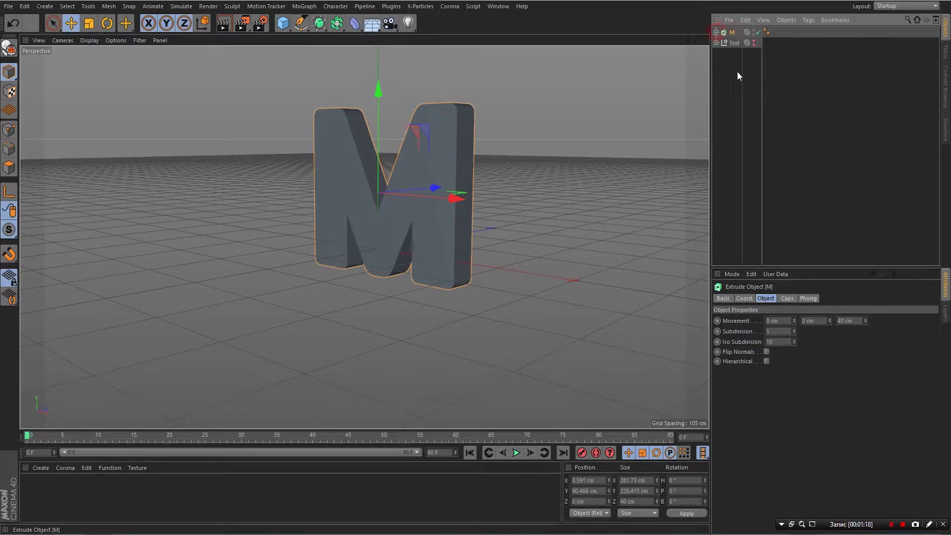
left_click(787, 298)
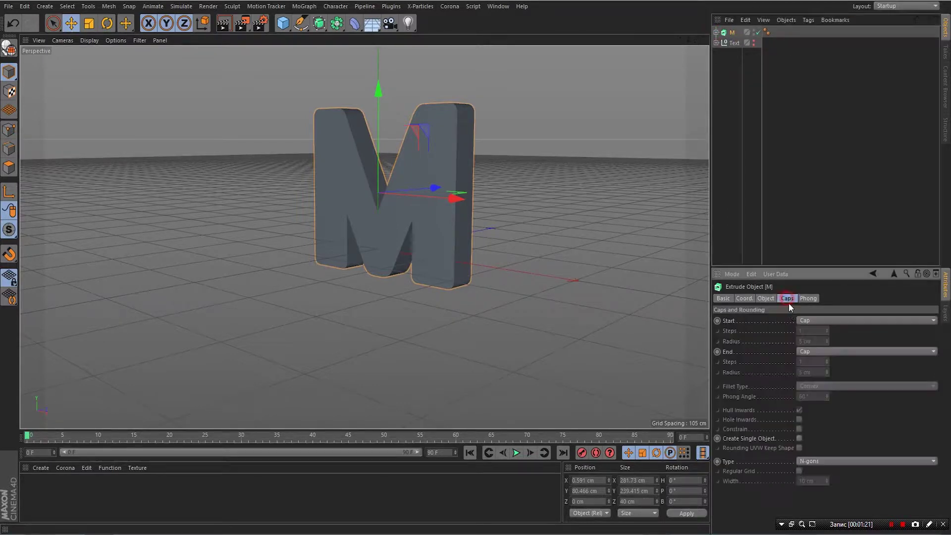
left_click(818, 323)
left_click(813, 360)
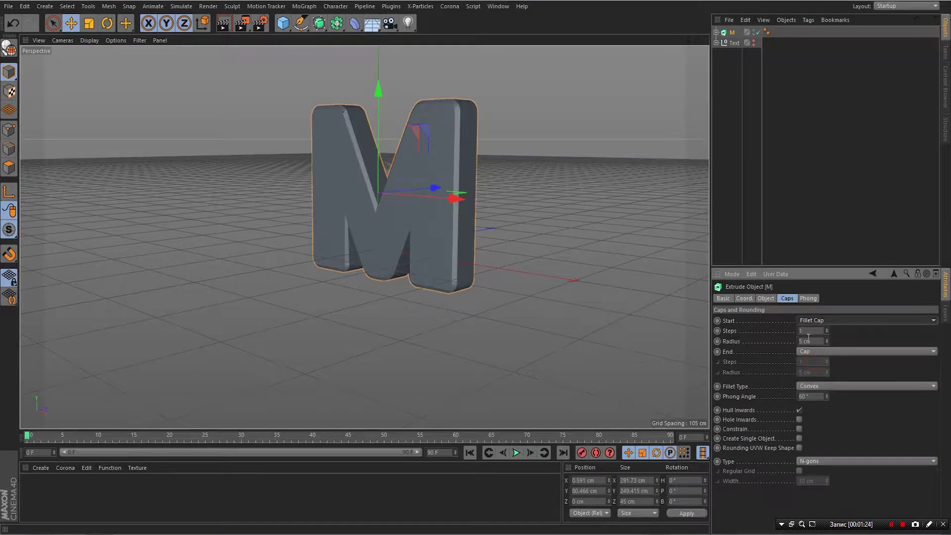
left_click(801, 330)
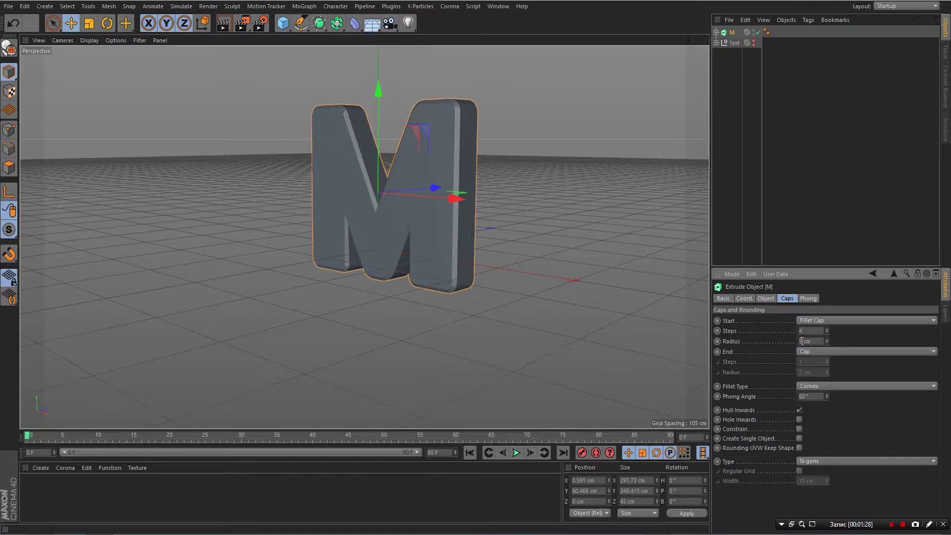
left_click(801, 341)
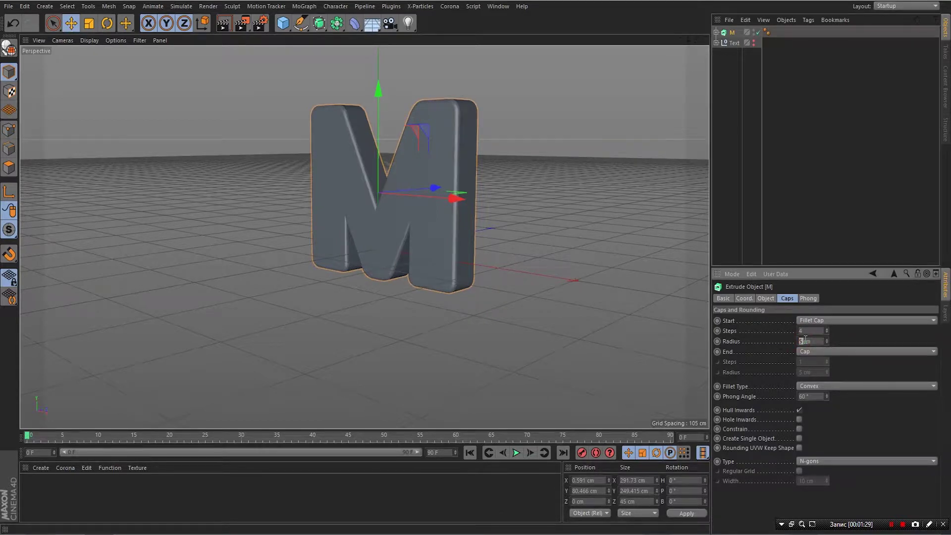
type("1")
key("Return")
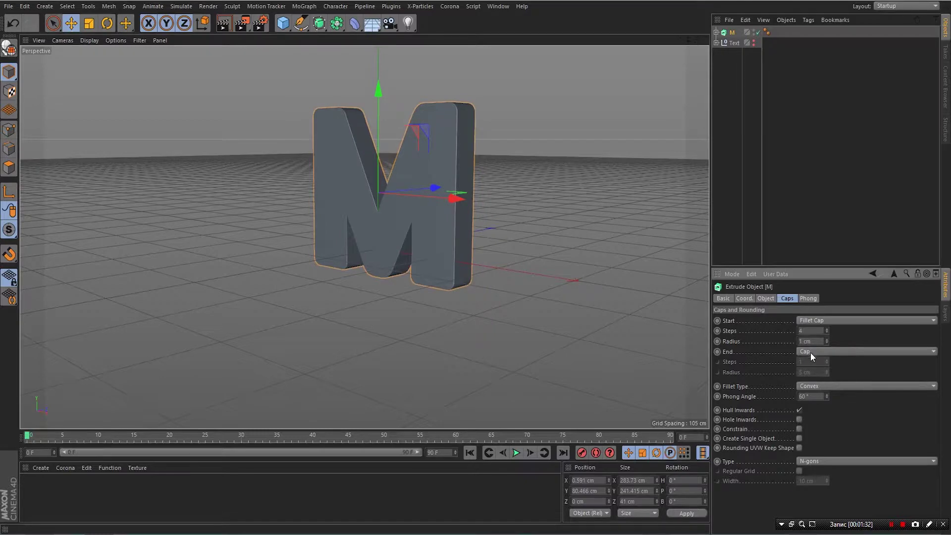
Set the end of the M extrusion to Fillet Cap with 4 steps and a 1 cm radius.
left_click(810, 353)
left_click(813, 389)
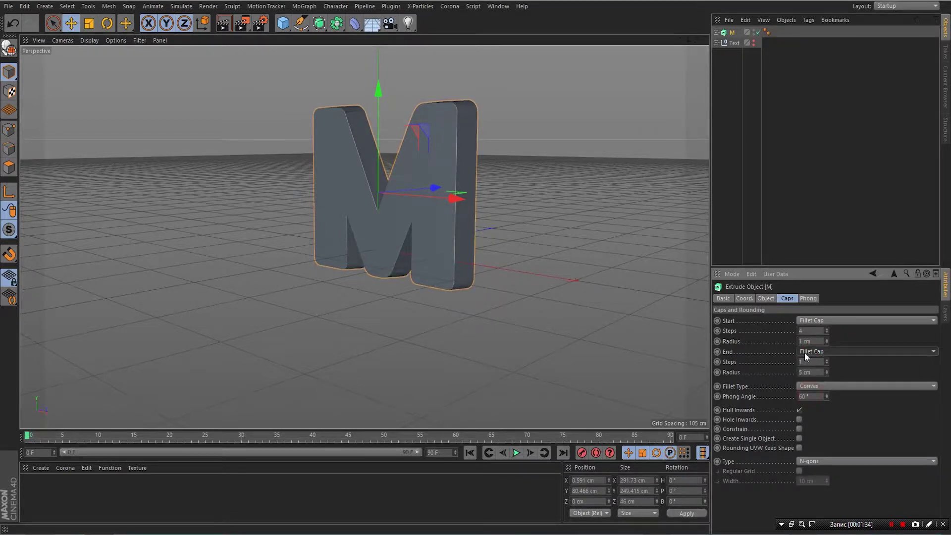
left_click(805, 361)
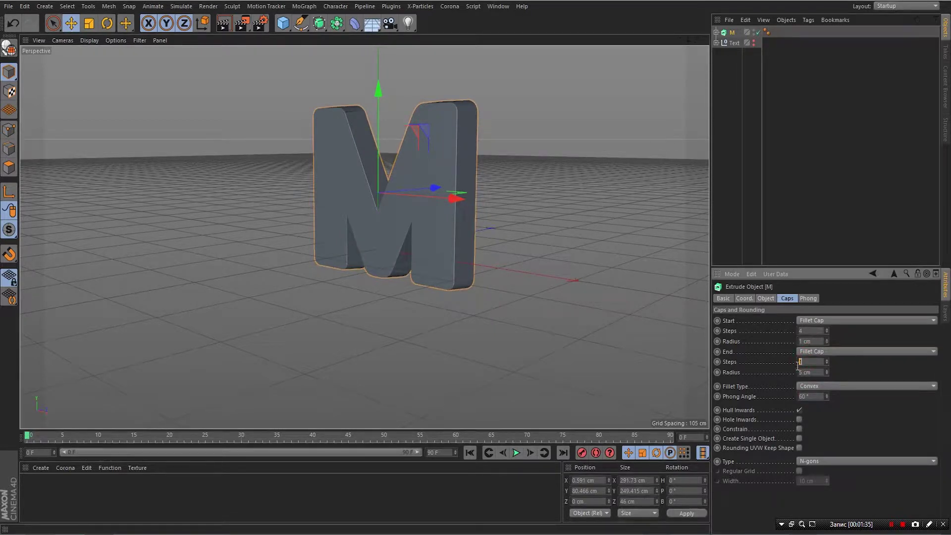
type("4")
key("Tab")
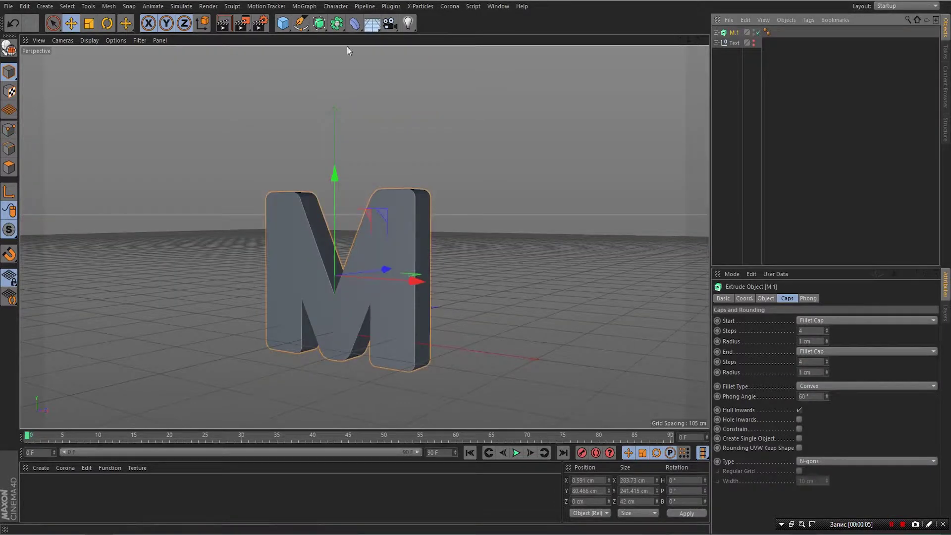
Open the Thrausi plugin with the M extrusion selected and set its fracture mode to Voronoi.
left_click(389, 6)
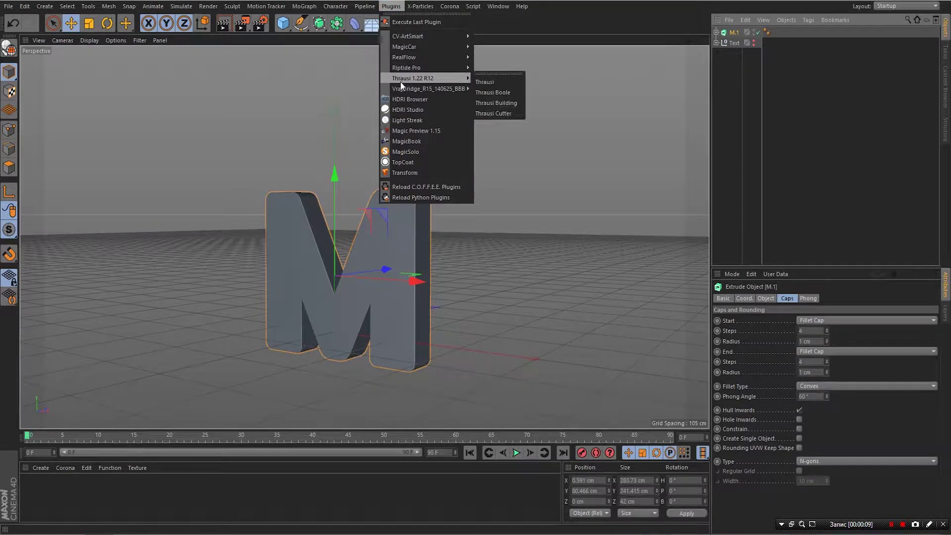
mouse_move(404, 80)
left_click(486, 81)
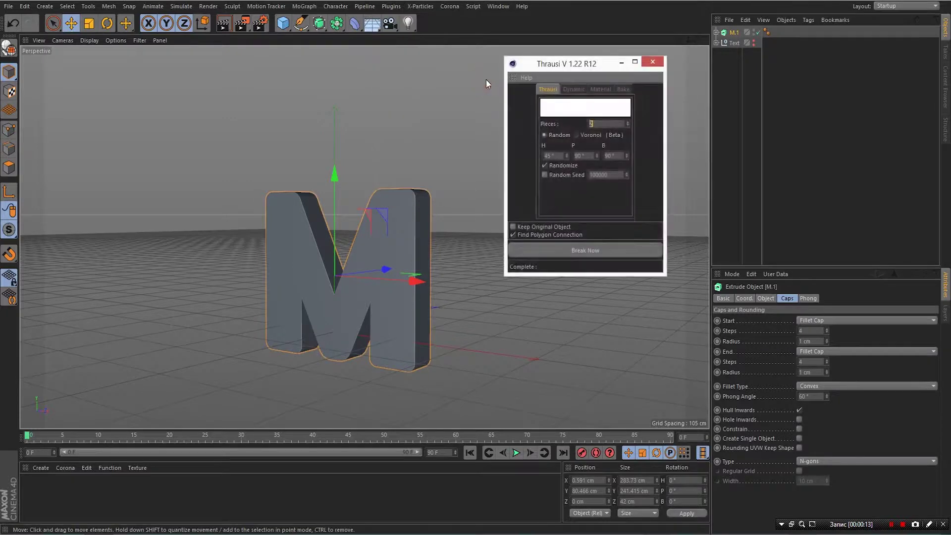
left_click(586, 66)
left_click_drag(573, 66, 548, 65)
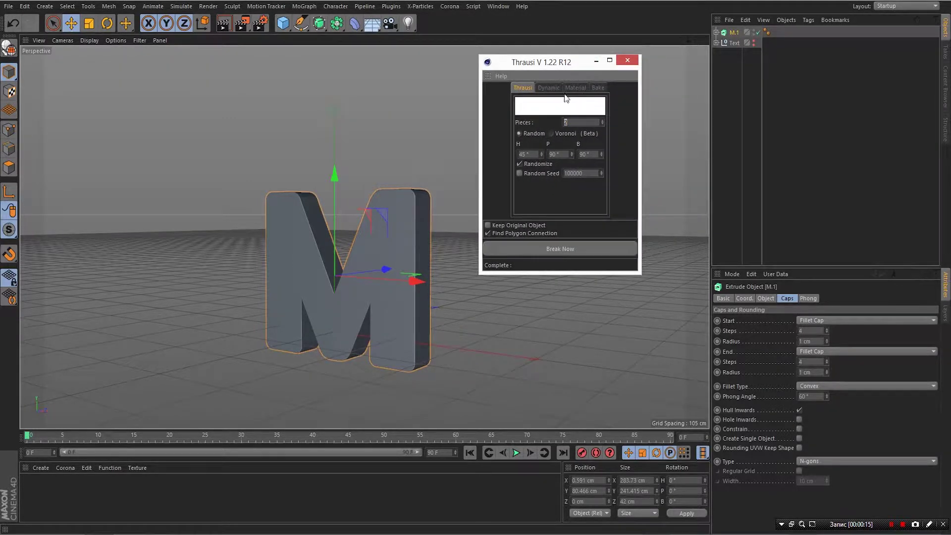
left_click(552, 134)
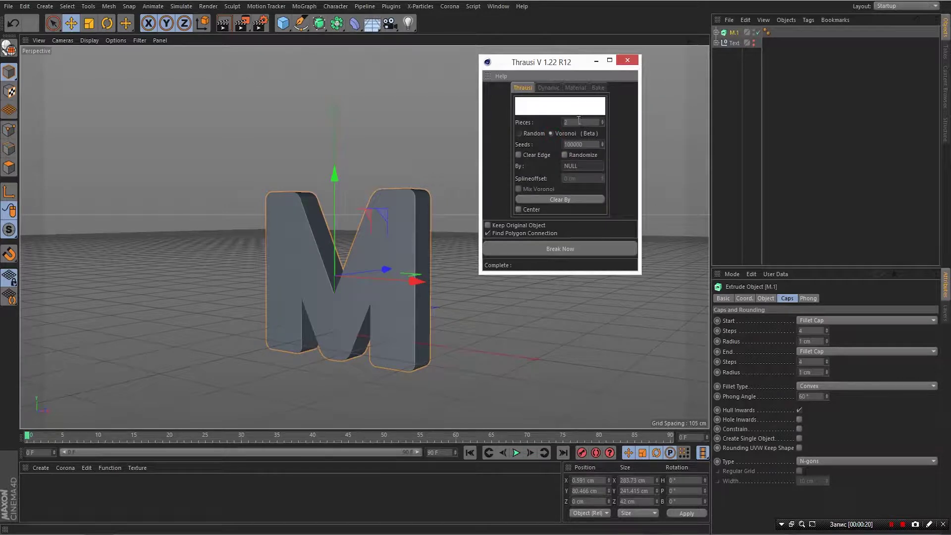
Break the M into 20 Voronoi pieces and expand the resulting fracture object's list of pieces.
left_click(571, 122)
left_click(565, 249)
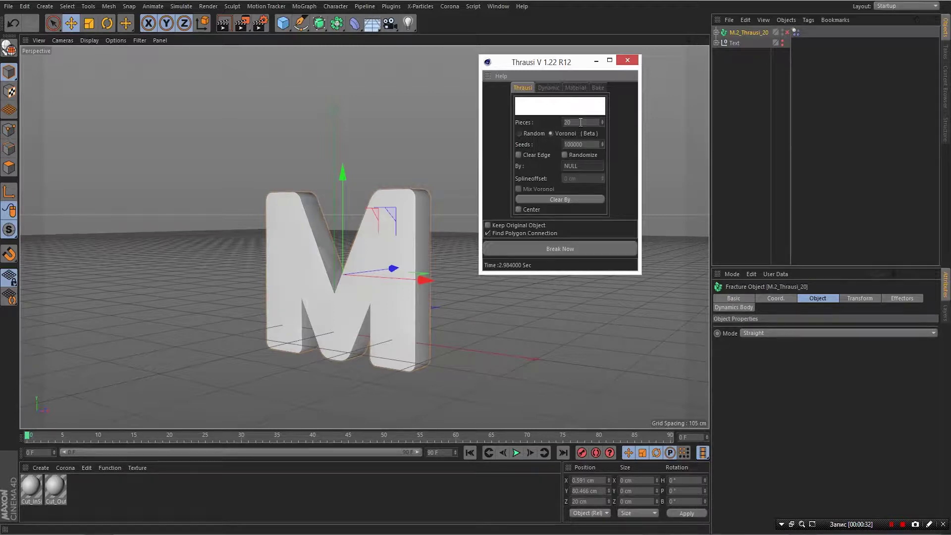
left_click(716, 33)
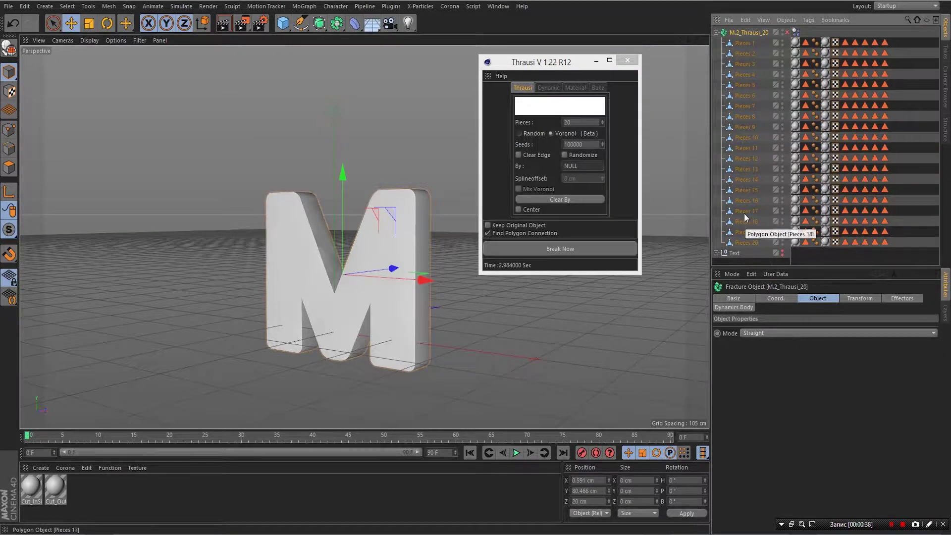
Shift Pieces 1, Pieces 2 and Pieces 3 along the X axis to inspect how the M is cut.
left_click(744, 43)
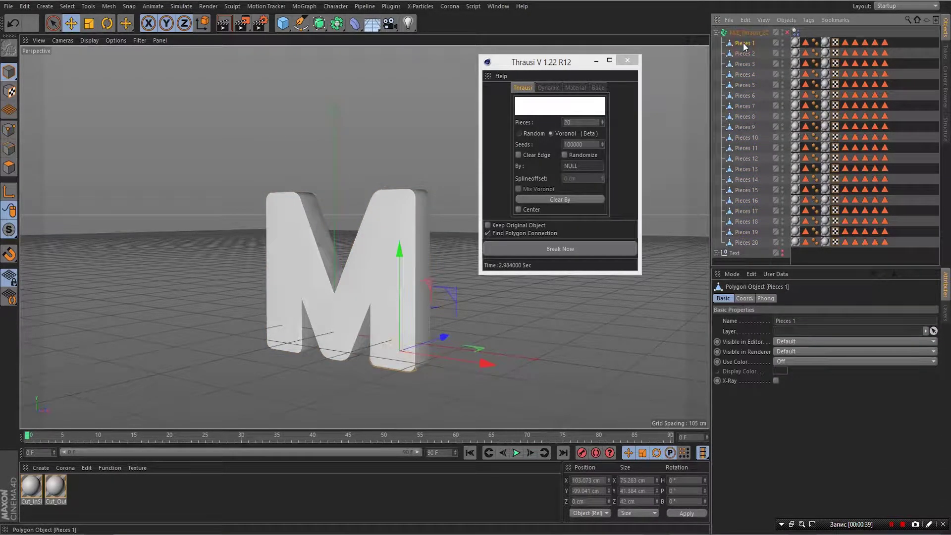
left_click_drag(481, 365, 498, 365)
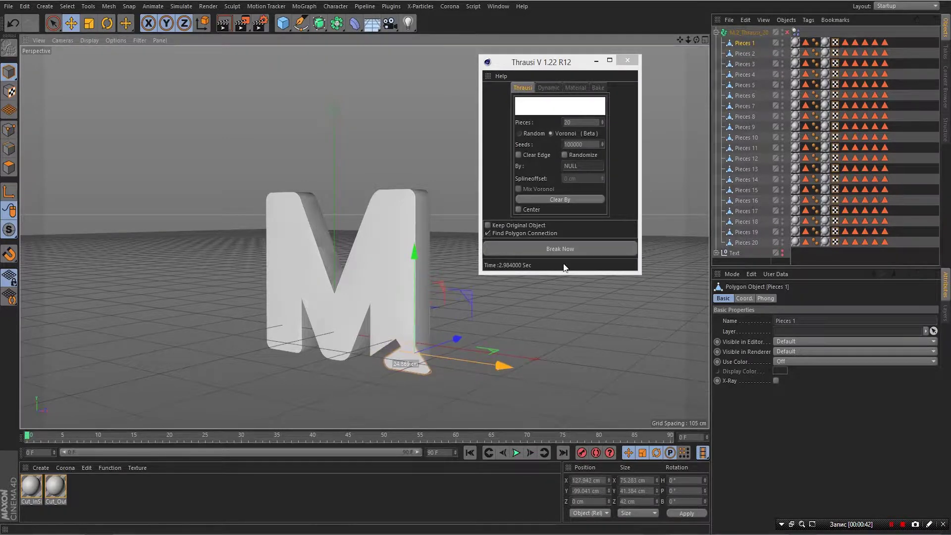
key("ctrl+z")
key("Down")
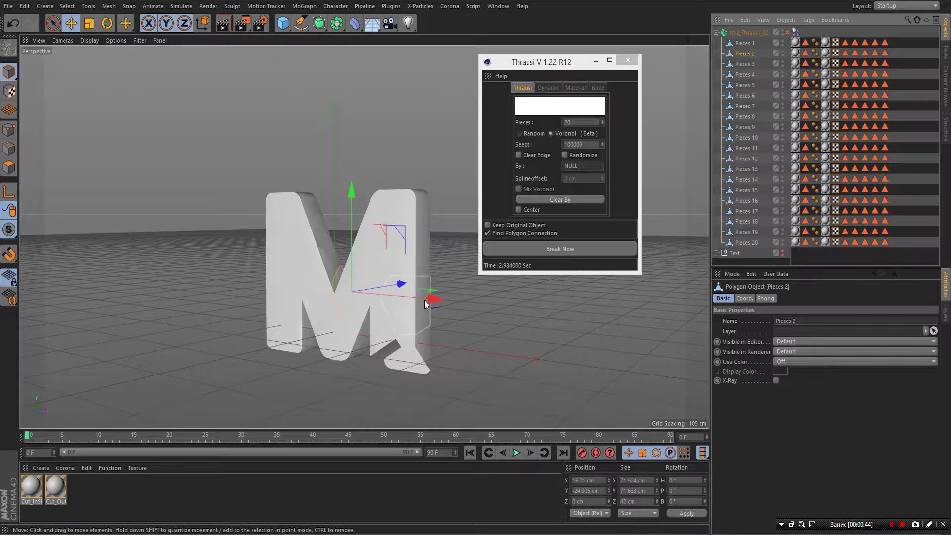
left_click_drag(424, 299, 409, 299)
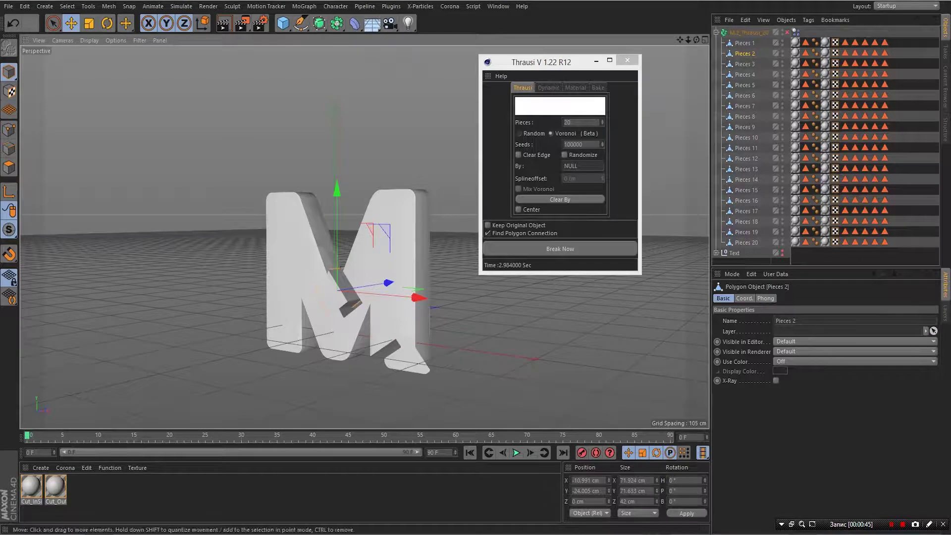
left_click(744, 64)
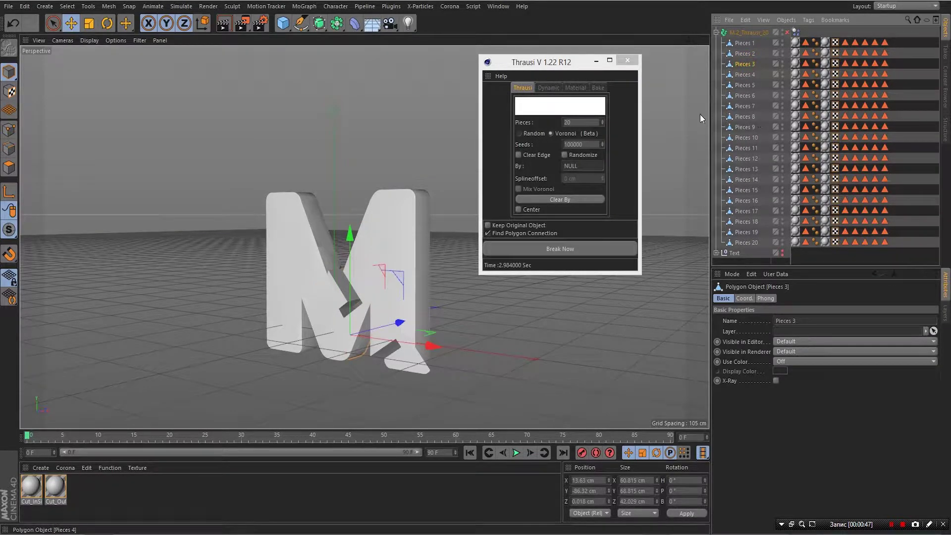
left_click_drag(426, 346, 580, 372)
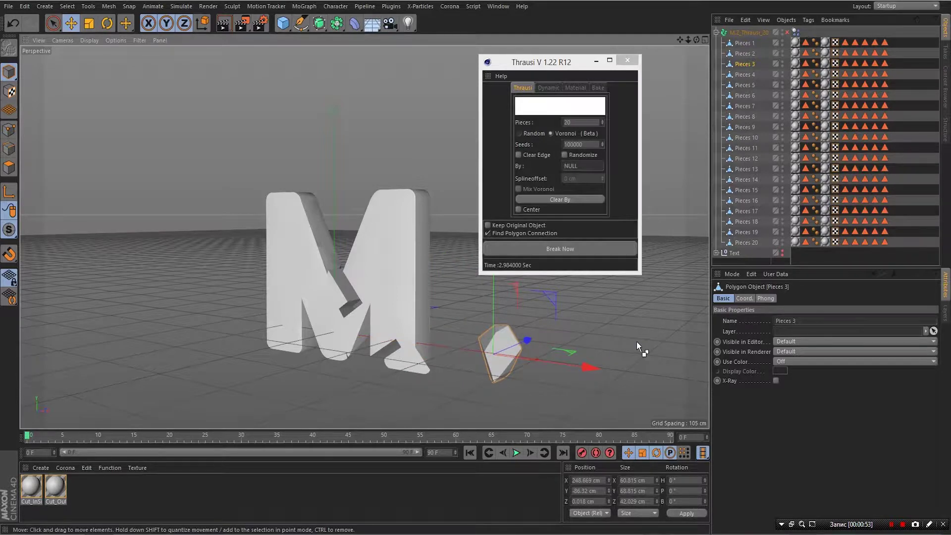
Undo the moves of the test pieces and the 20-piece fracture, restoring the M extrusion.
key("ctrl+z")
key("ctrl+z")
key("ctrl+z")
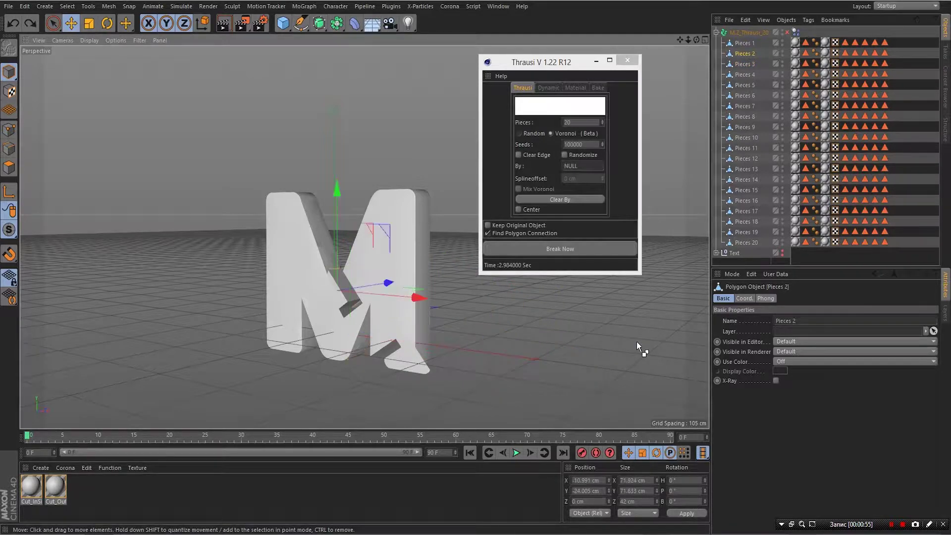
key("ctrl+z")
key("ctrl+z")
key("ctrl+z")
key("ctrl+z")
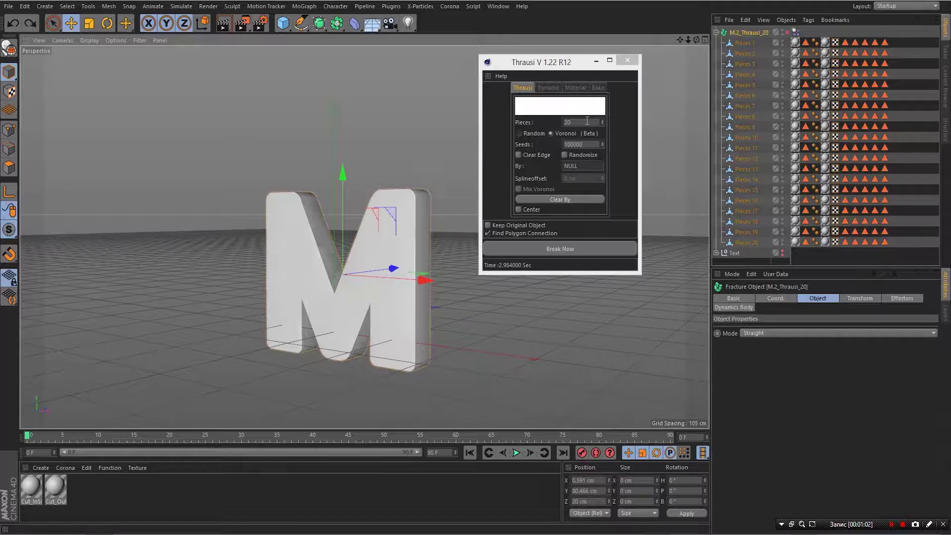
key("ctrl+z")
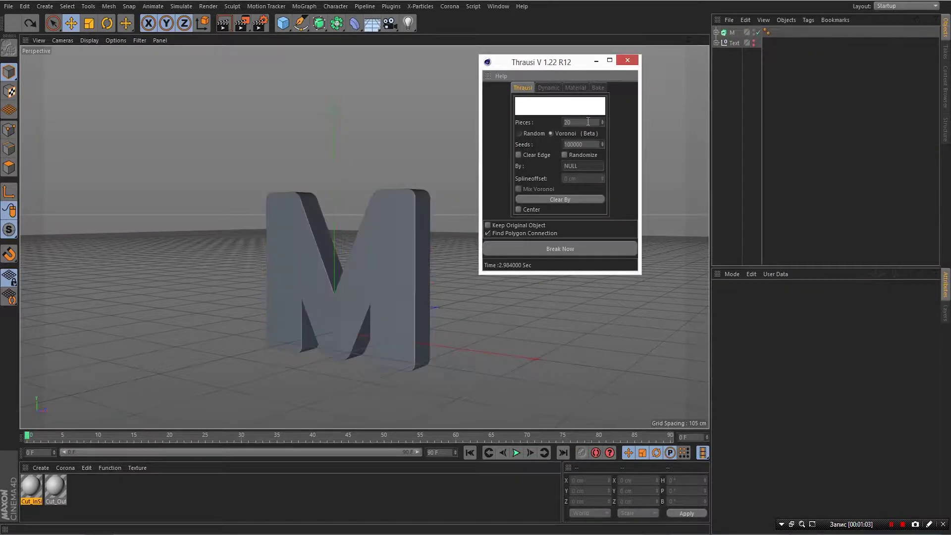
Set the Thrausi piece count to 25, select the M extrusion and break it.
left_click_drag(582, 123, 568, 123)
type("5")
left_click(557, 251)
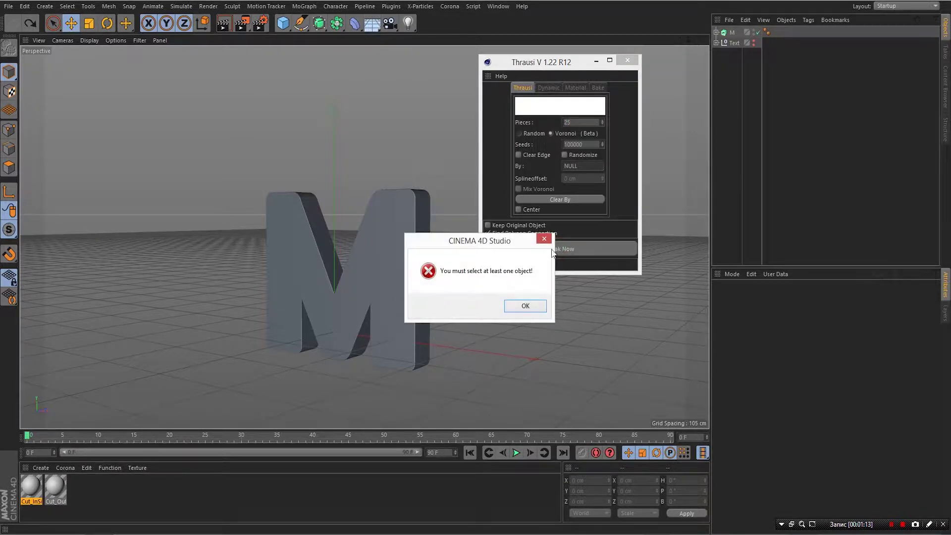
left_click(525, 306)
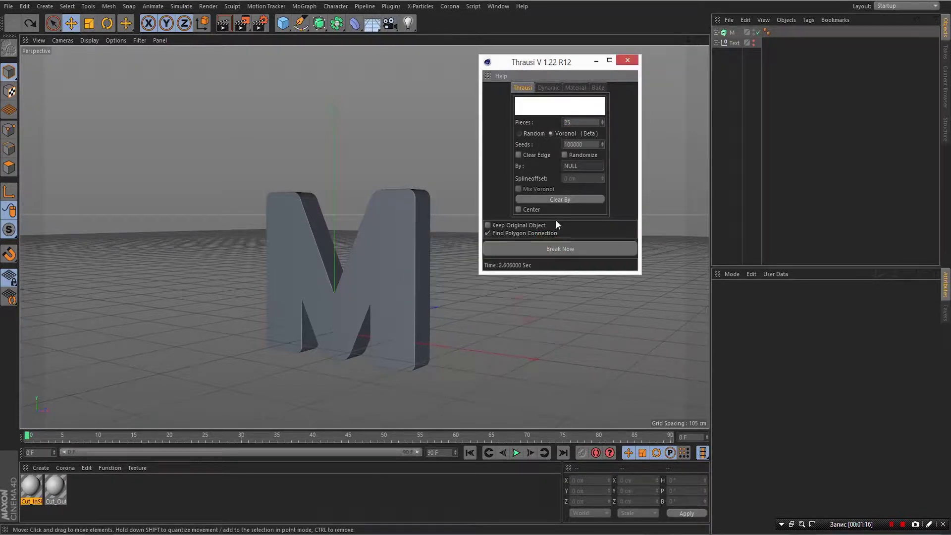
left_click(732, 33)
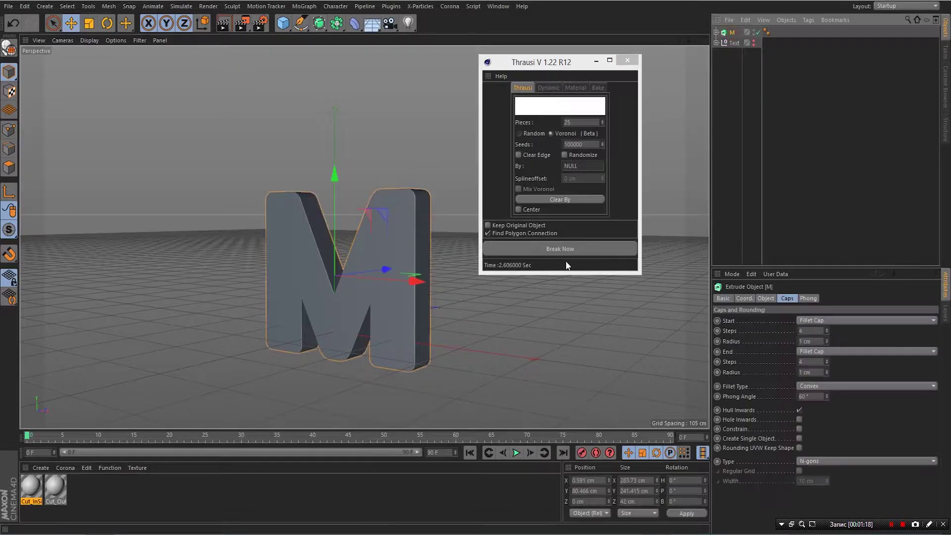
left_click(567, 247)
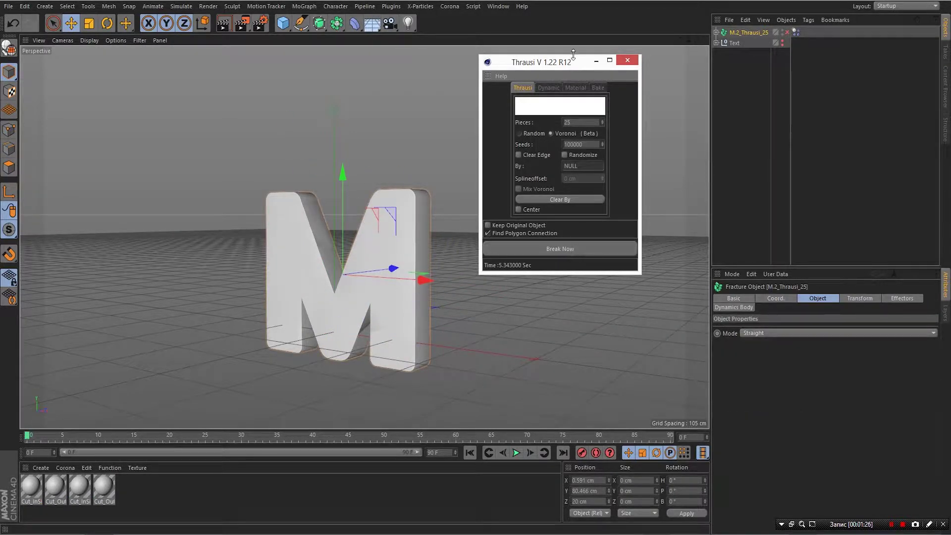
Expand the fracture object, nudge Pieces 19 in the M's left stem along X, and undo the move.
left_click(300, 248)
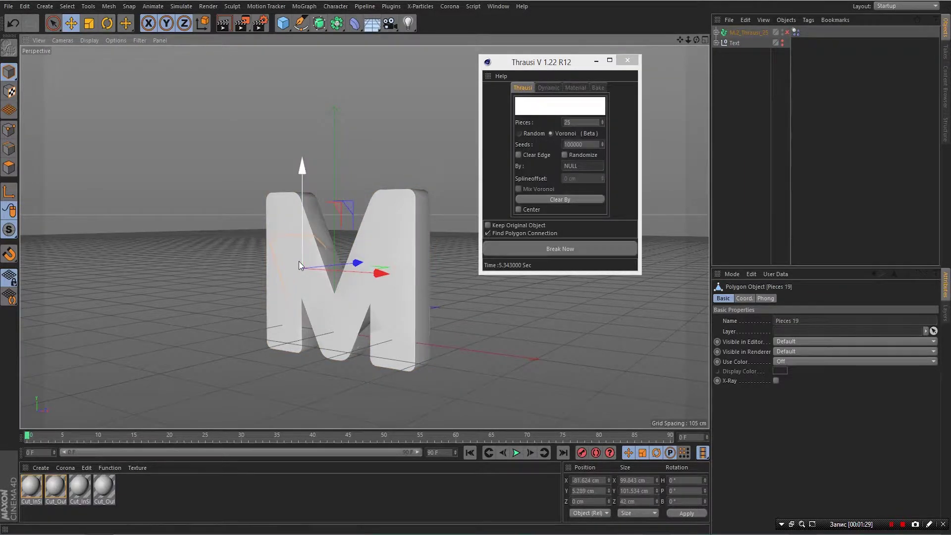
left_click(716, 32)
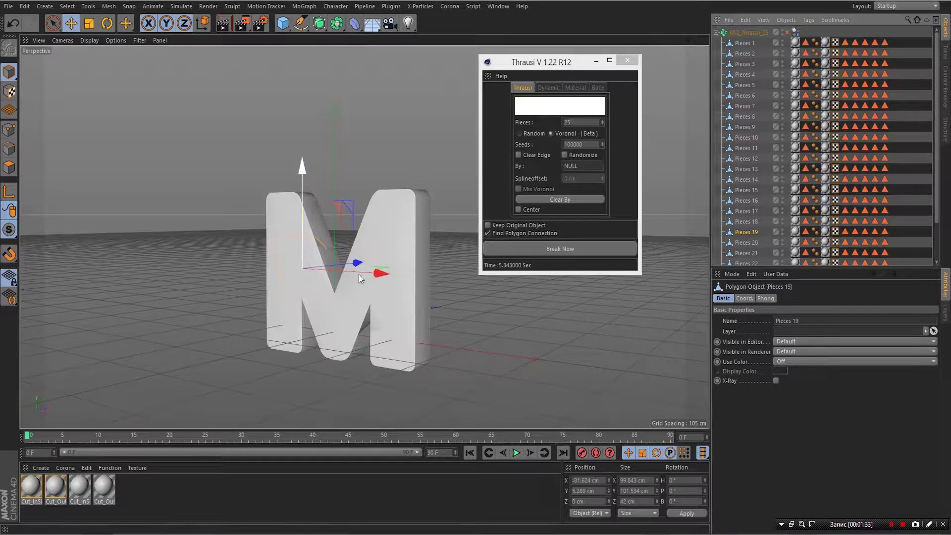
mouse_move(381, 279)
left_mouse_down()
mouse_move(284, 286)
mouse_move(382, 291)
left_mouse_up()
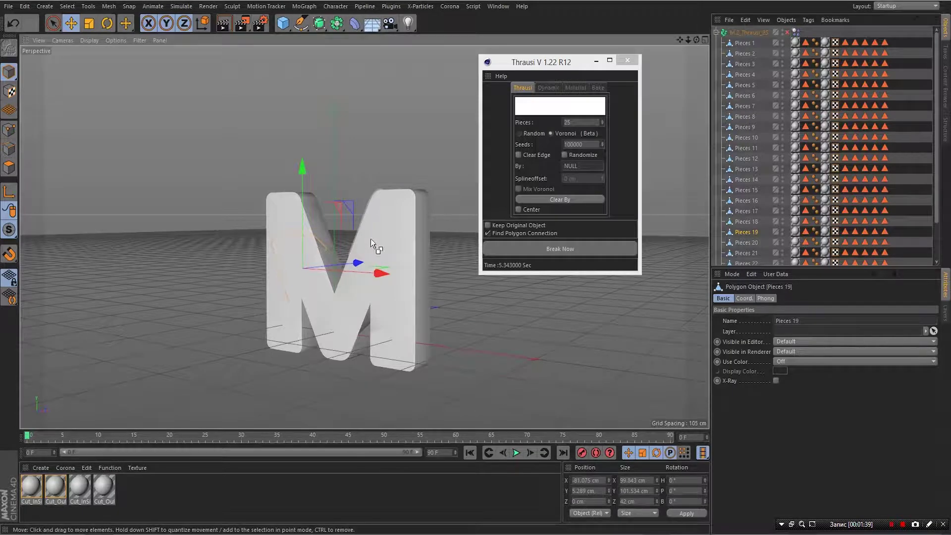
key("ctrl+z")
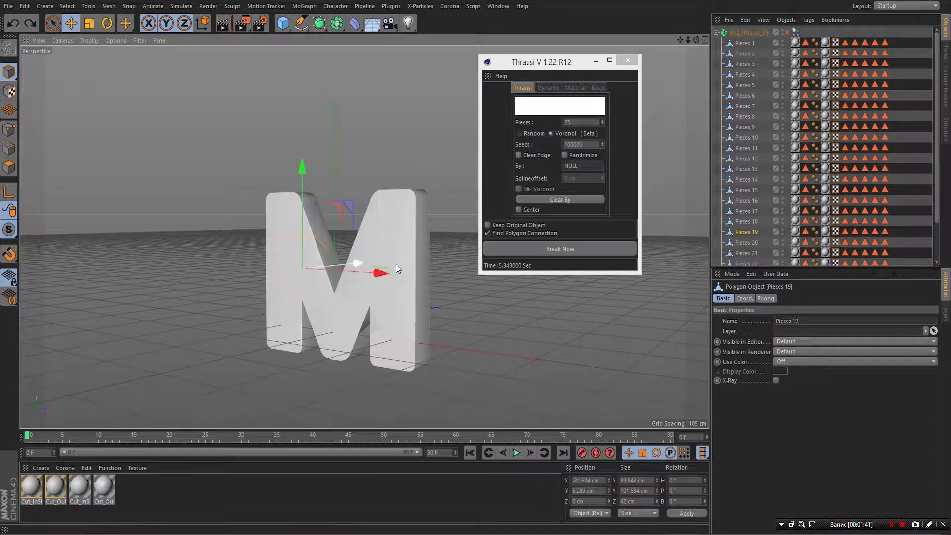
Pull Pieces 20 at the M's upper right out about 52 cm along X, shift it partly back, and undo both moves.
left_click(403, 221)
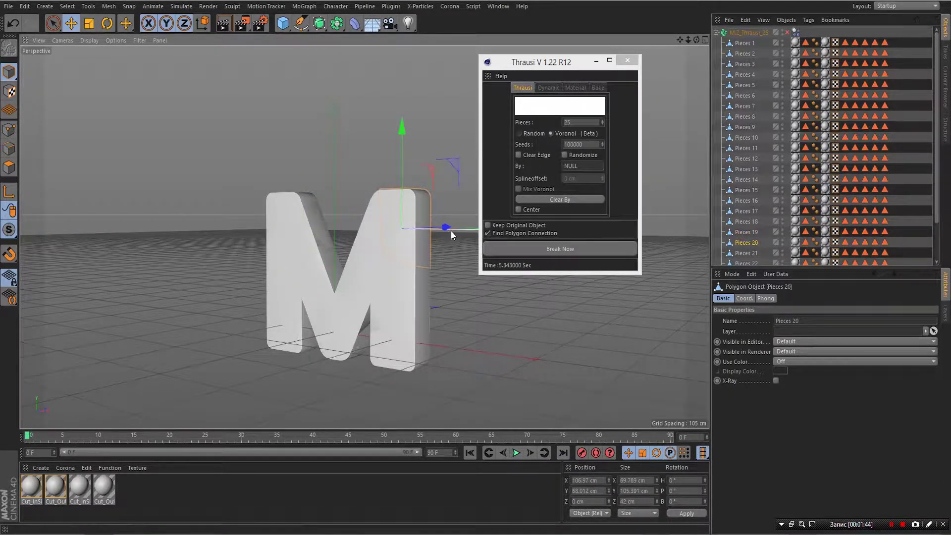
left_click_drag(459, 228, 482, 237)
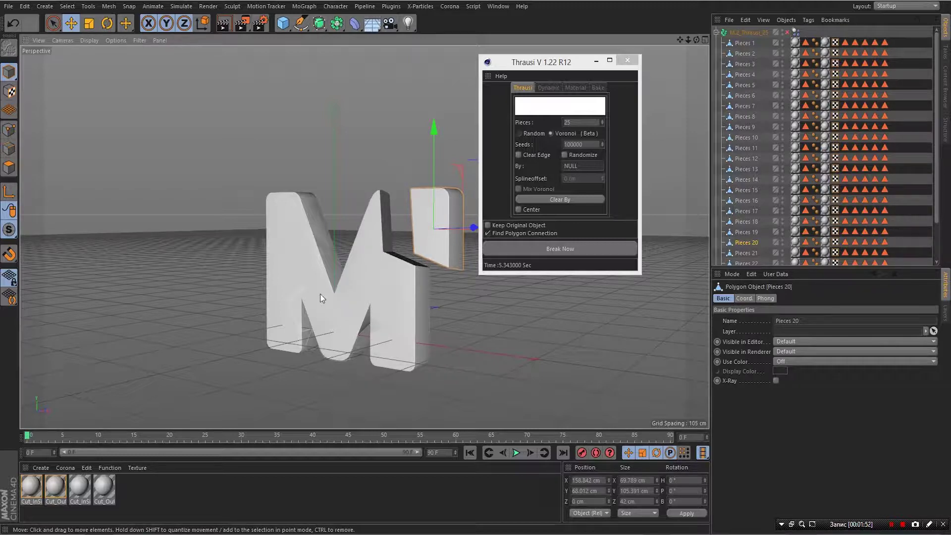
left_click(290, 272)
left_click(432, 225)
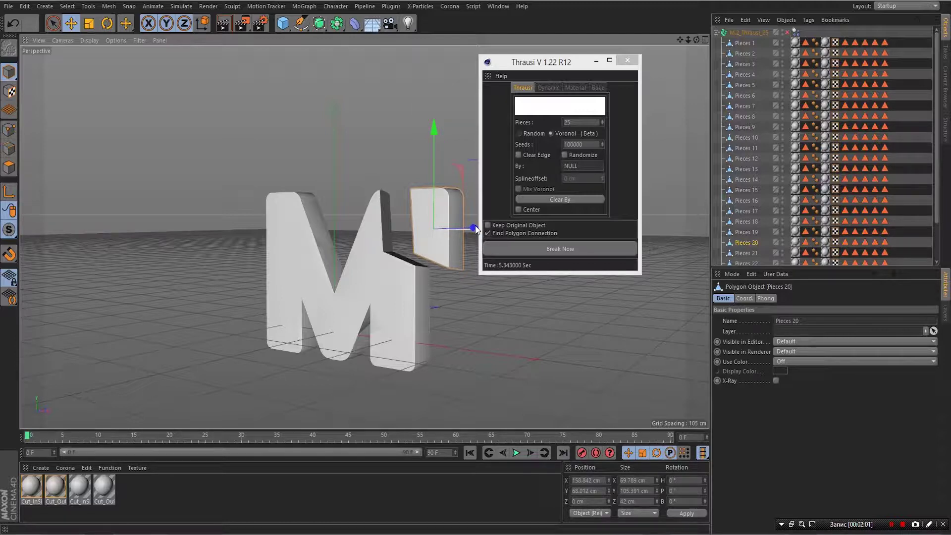
left_click_drag(475, 228, 458, 229)
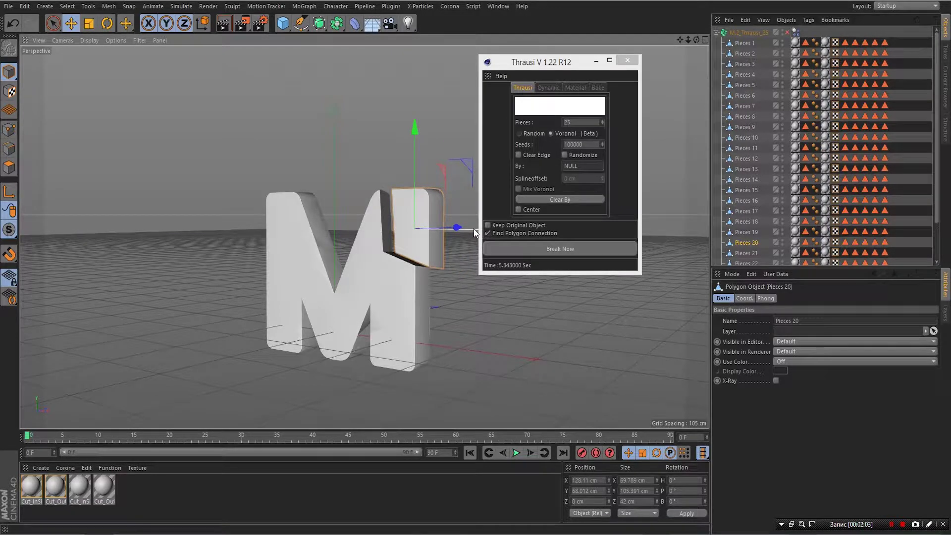
key("ctrl+z")
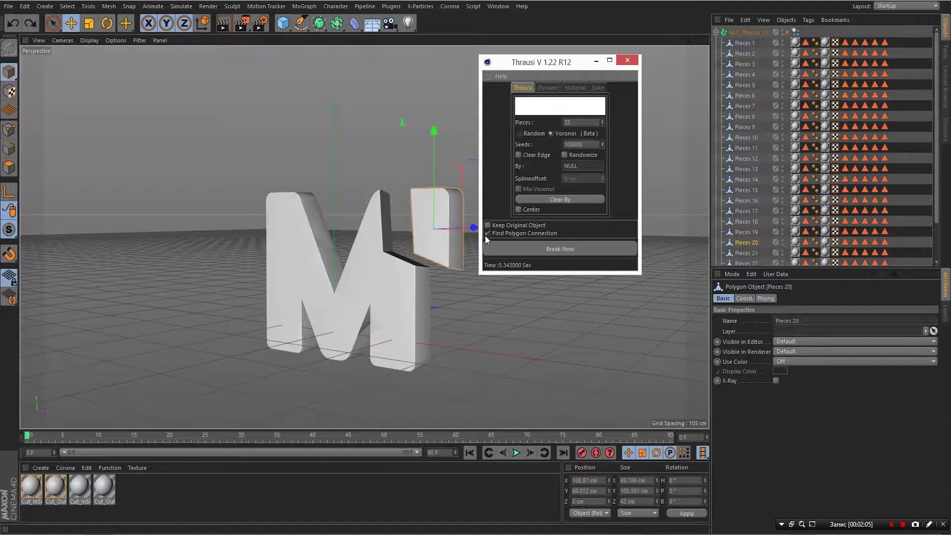
key("ctrl+z")
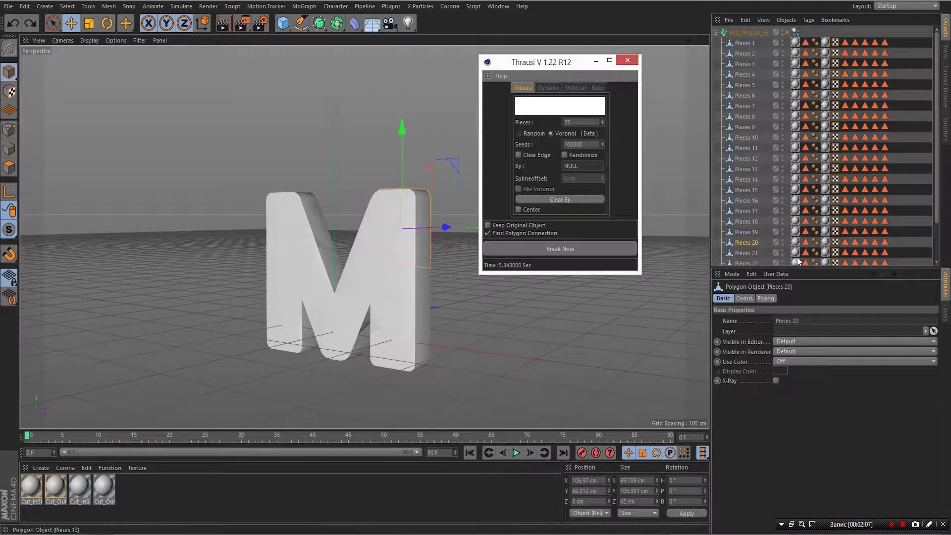
Break the large fragment Pieces 20 into 4 further Voronoi pieces with Thrausi.
left_click(743, 243)
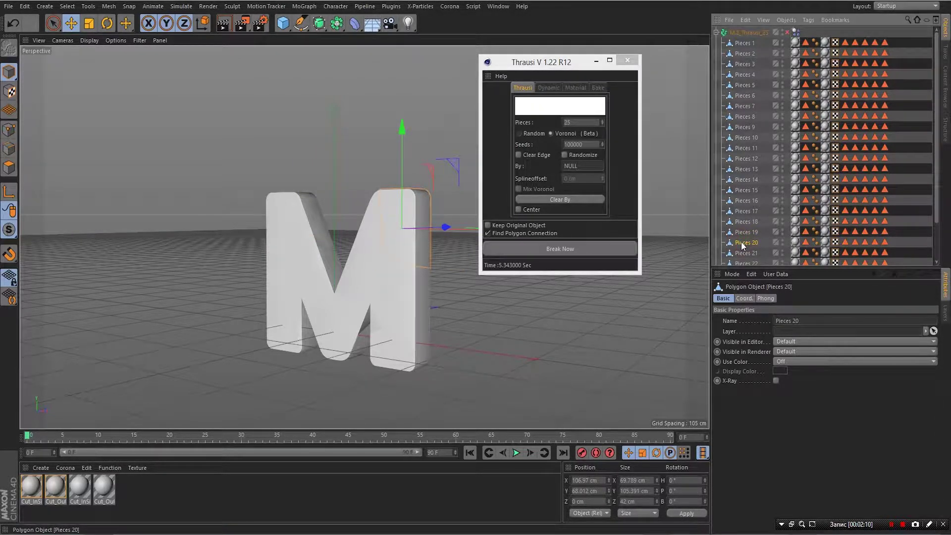
left_click(577, 122)
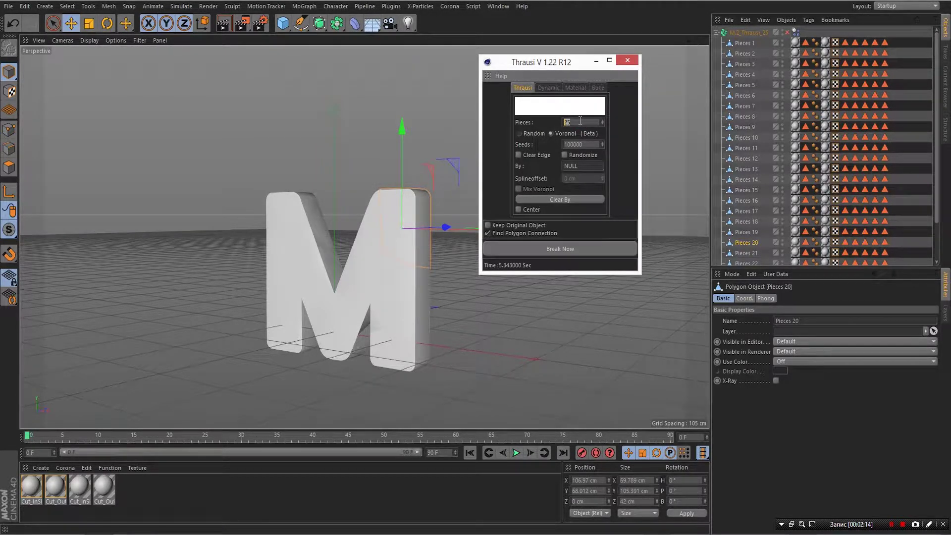
type("4")
left_click(567, 248)
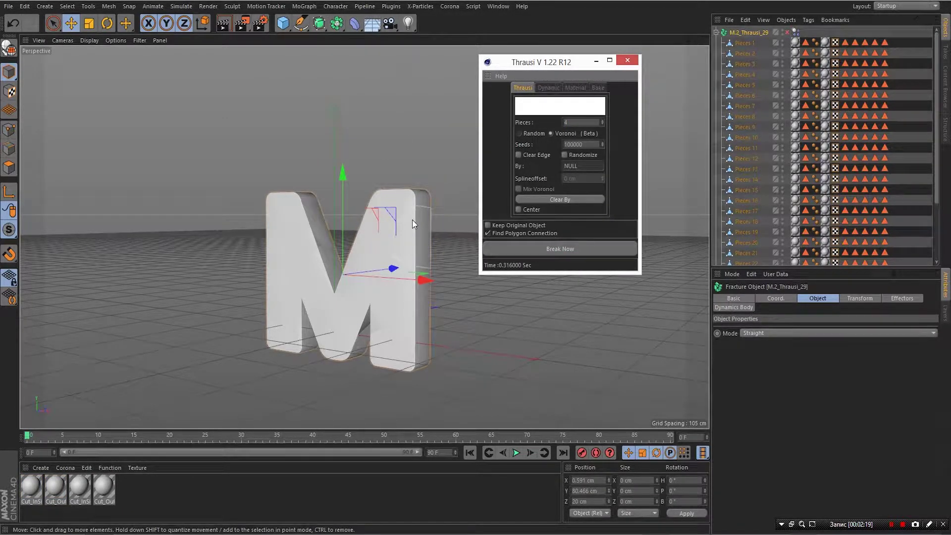
Move the new Pieces 2 fragment at the M's upper right about 4 cm along X and undo the move.
left_click(409, 202)
left_click_drag(414, 198, 447, 207)
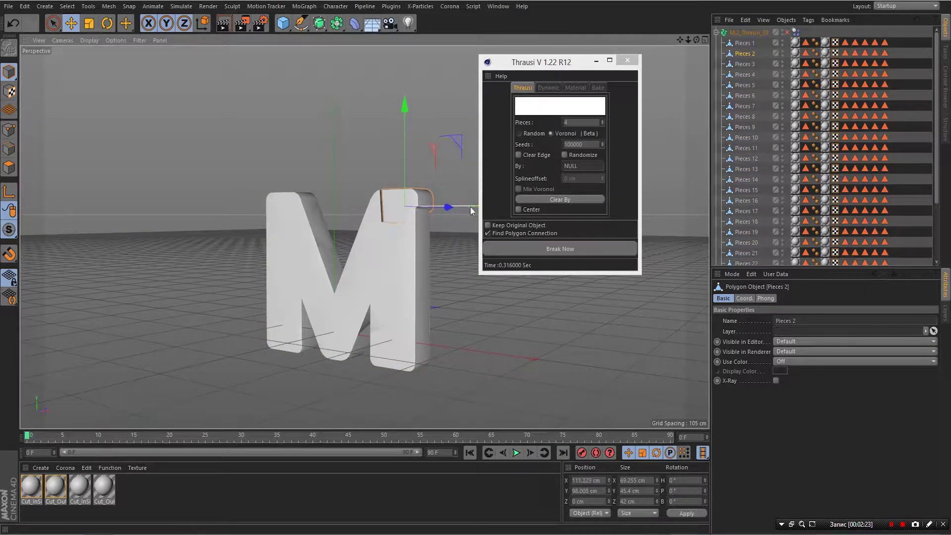
key("ctrl+z")
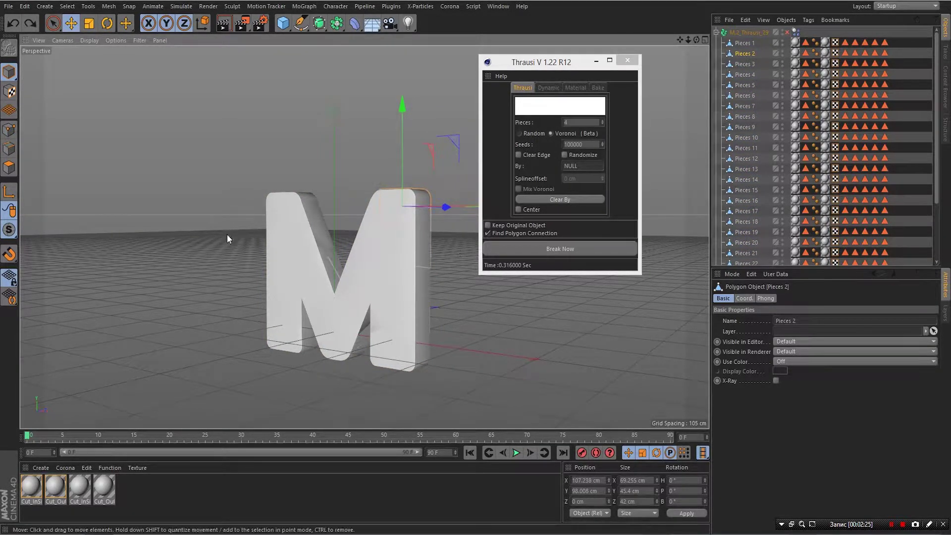
Break the large fragment Pieces 23 in the M's left half into 3 further Voronoi pieces and close Thrausi.
left_click(301, 249)
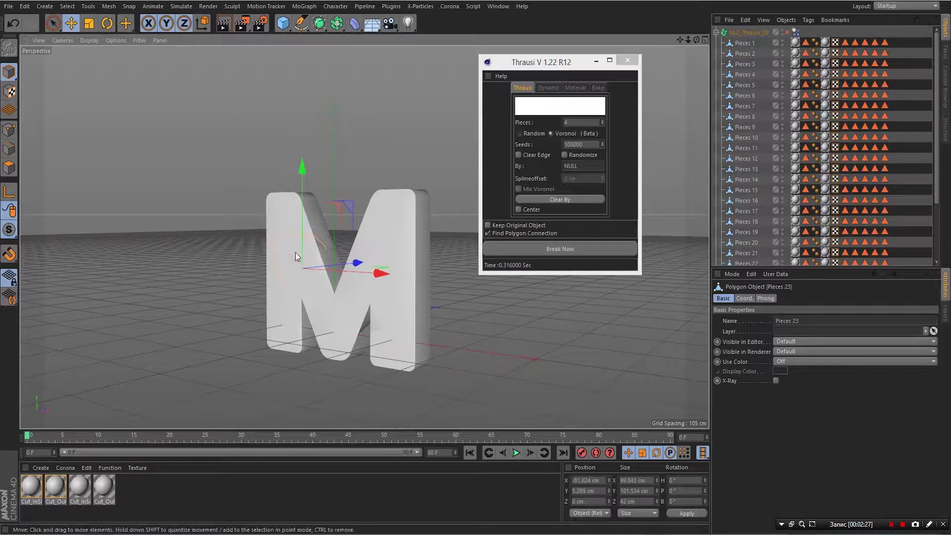
double_click(568, 122)
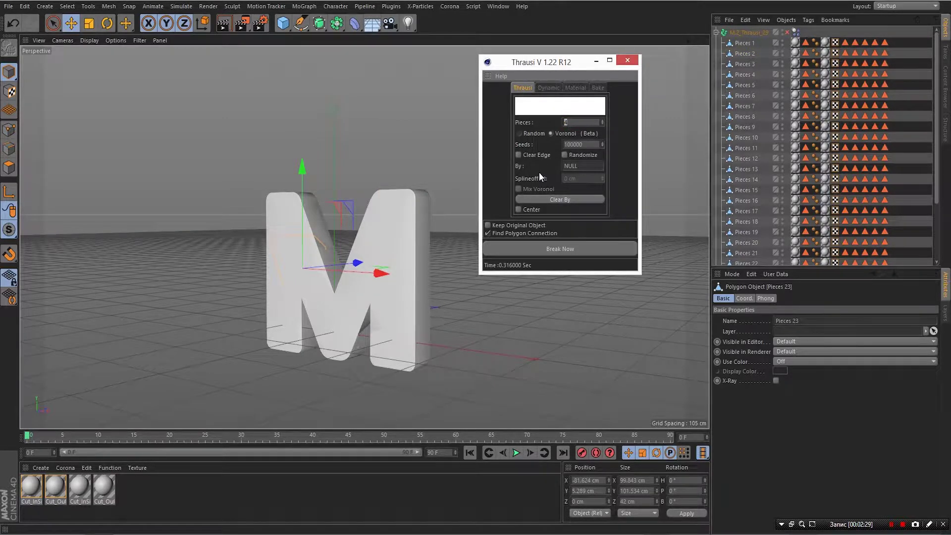
type("3")
left_click(560, 249)
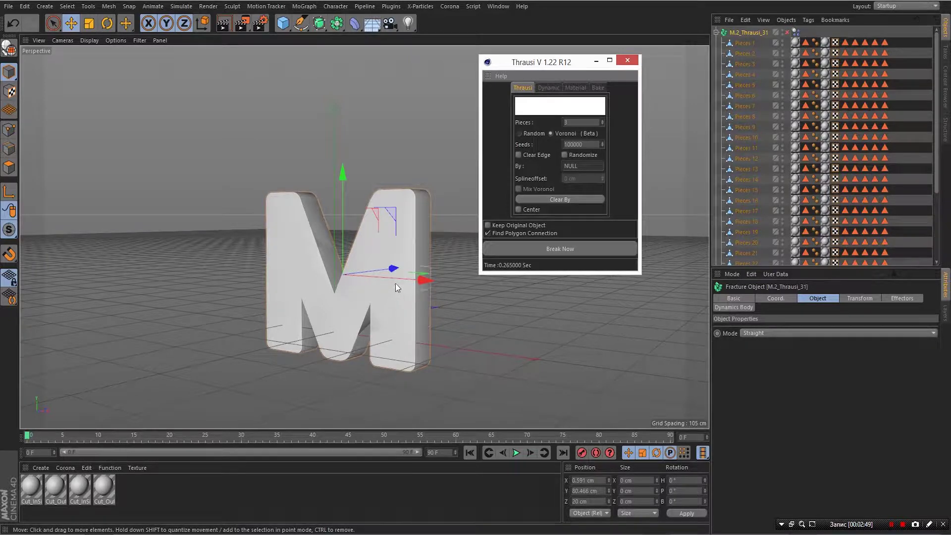
left_click(627, 60)
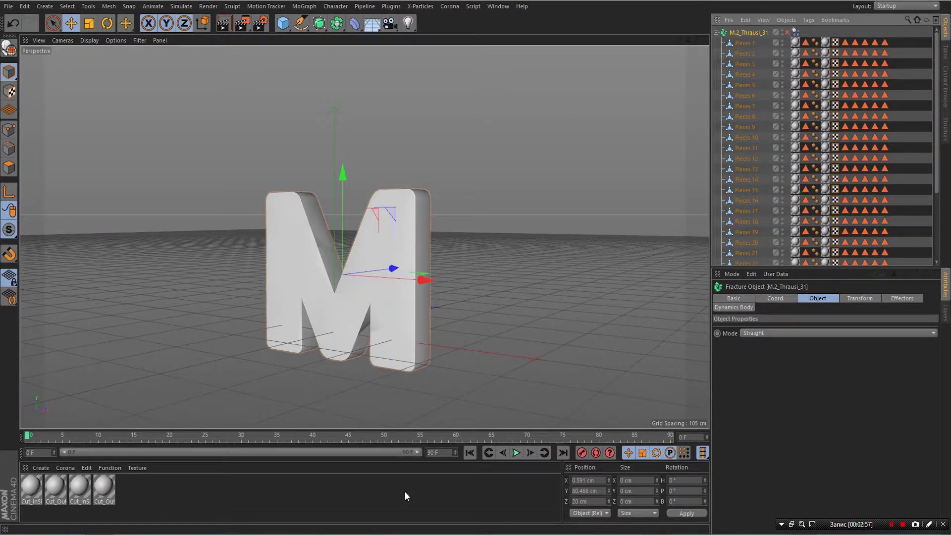
Play the animation to check how the fractured M behaves under dynamics and return to frame 0.
left_click(515, 452)
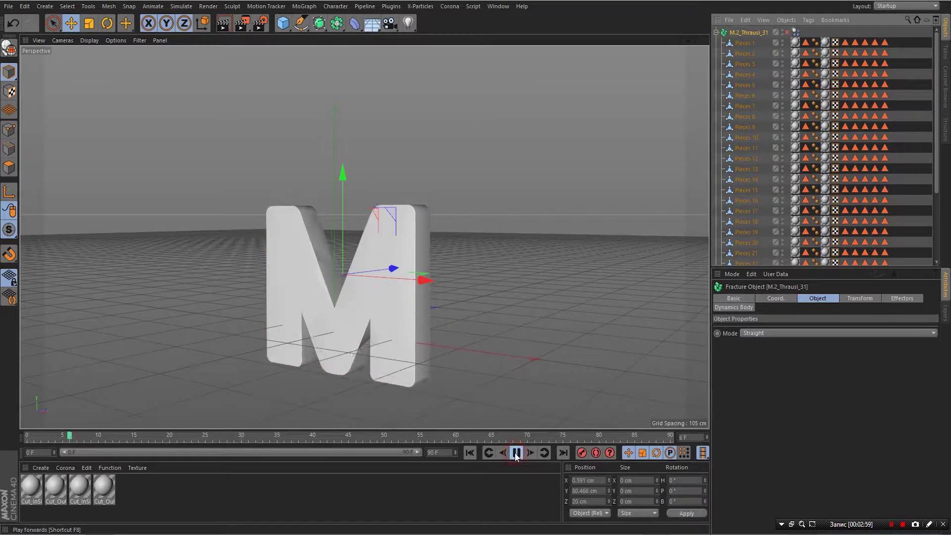
left_click(515, 453)
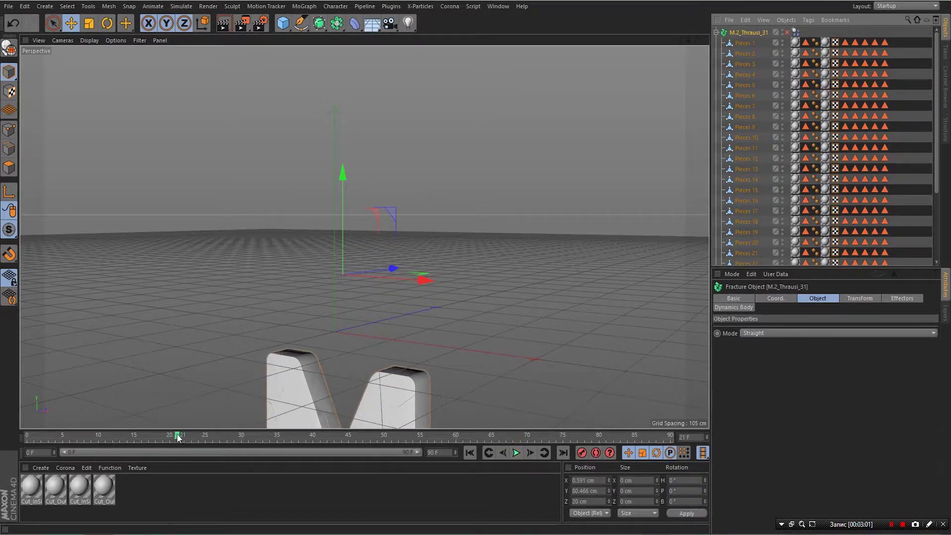
left_click_drag(178, 438, 1, 448)
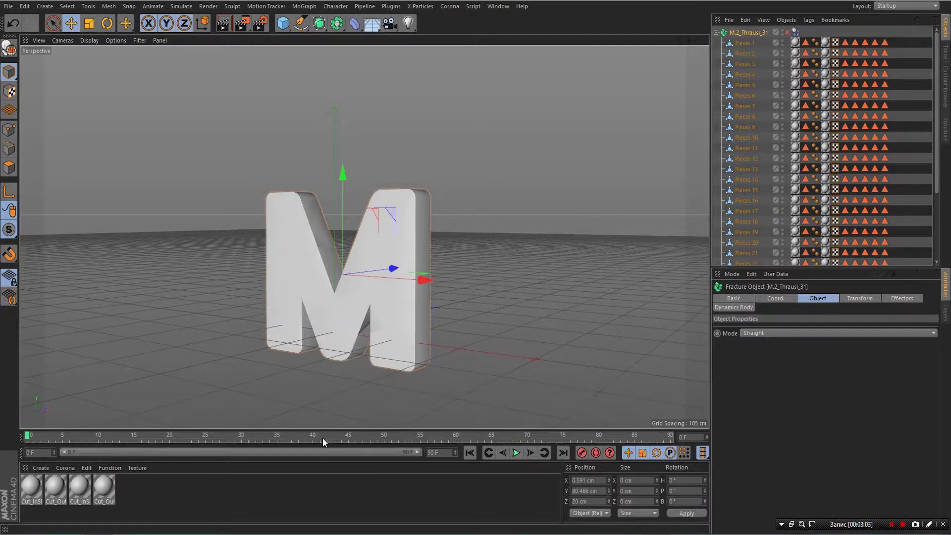
Delete the Dynamics Body tag from the fracture object, test the playback and return to the first frame.
left_click(795, 32)
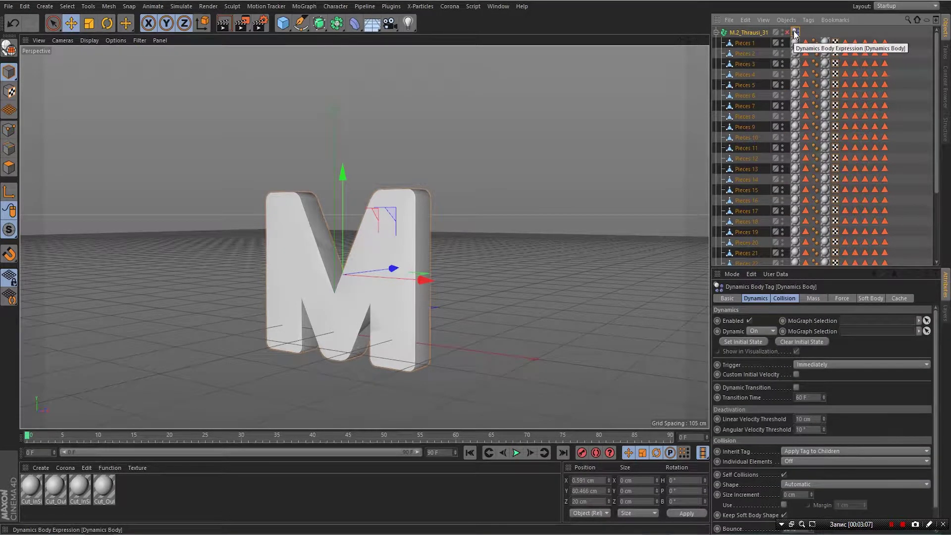
key("Delete")
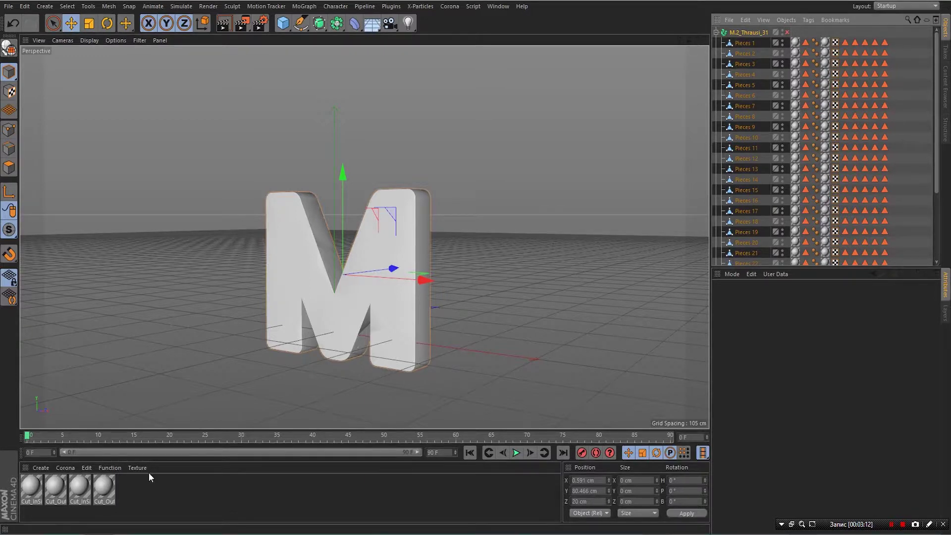
left_click(519, 453)
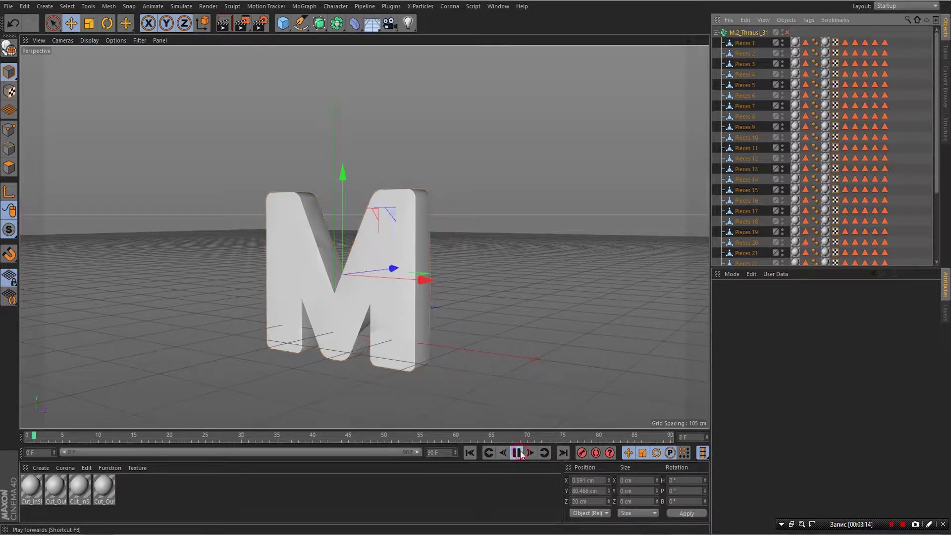
left_click(519, 453)
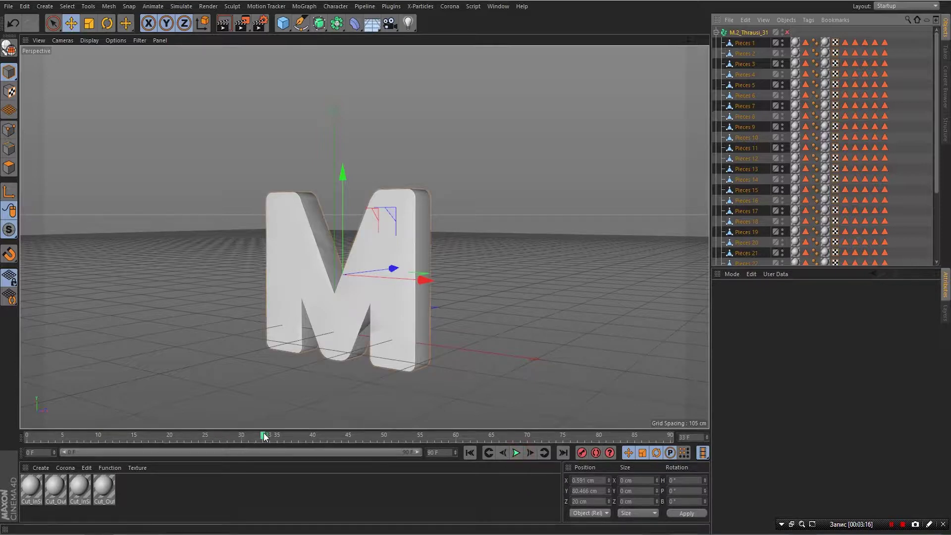
left_click(468, 452)
Delete the material, UVW and polygon selection tags from all fracture pieces, keeping only their Phong tags.
left_click(750, 32)
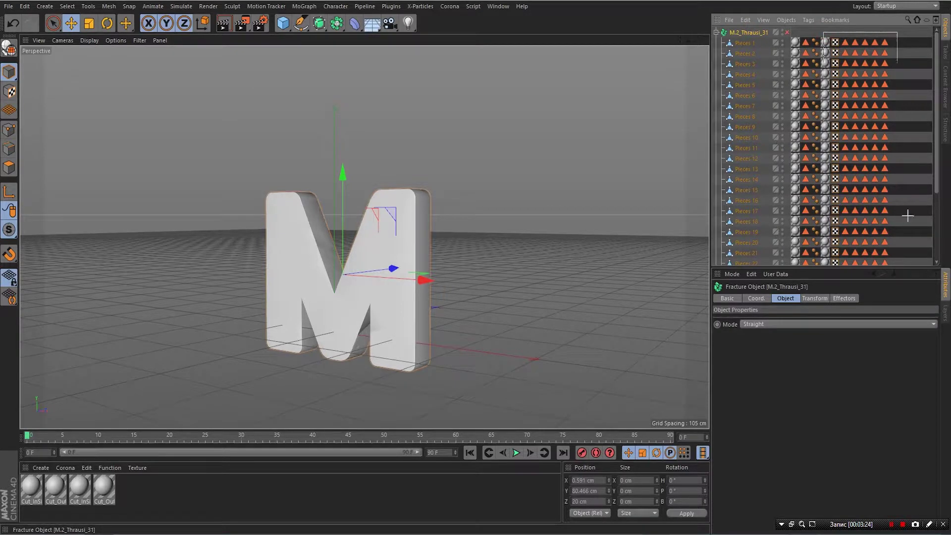
scroll(913, 218, "down", 5)
left_click_drag(919, 300, 918, 299)
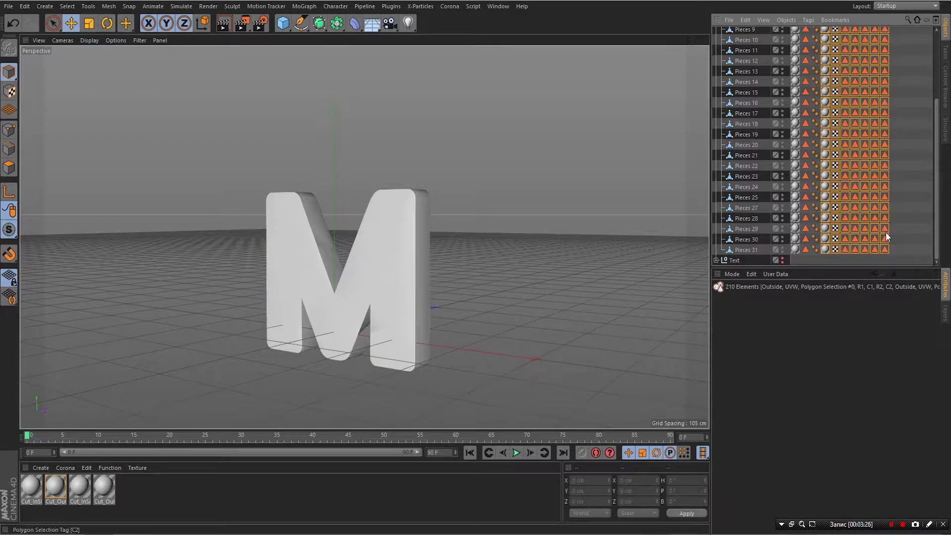
key("Delete")
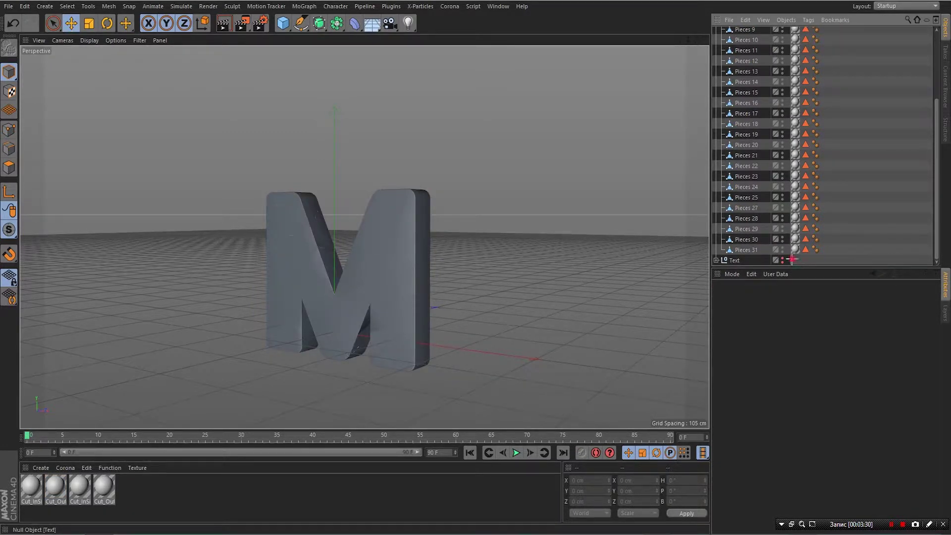
left_click_drag(792, 258, 806, 13)
key("Delete")
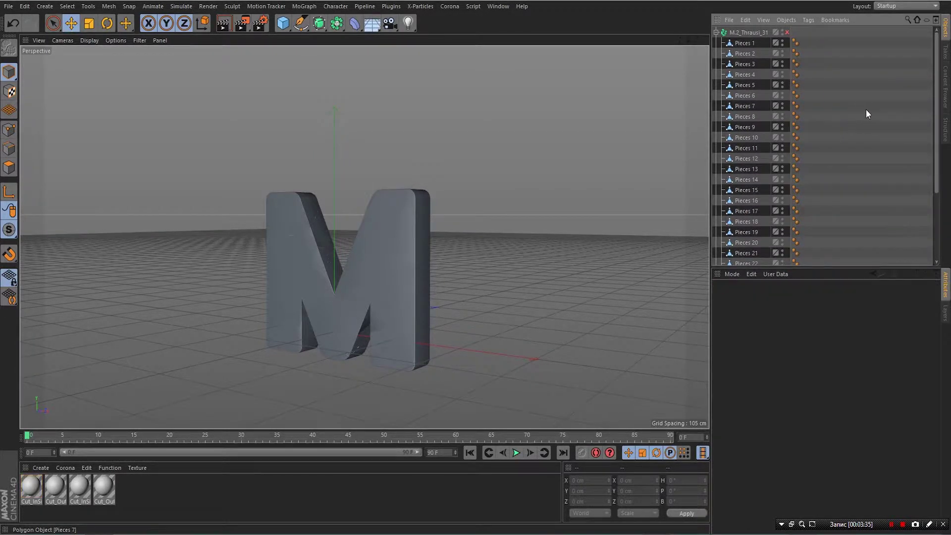
Set the Phong Angle of all pieces to 15° and inspect the shading of the M up close.
left_click_drag(802, 30, 791, 297)
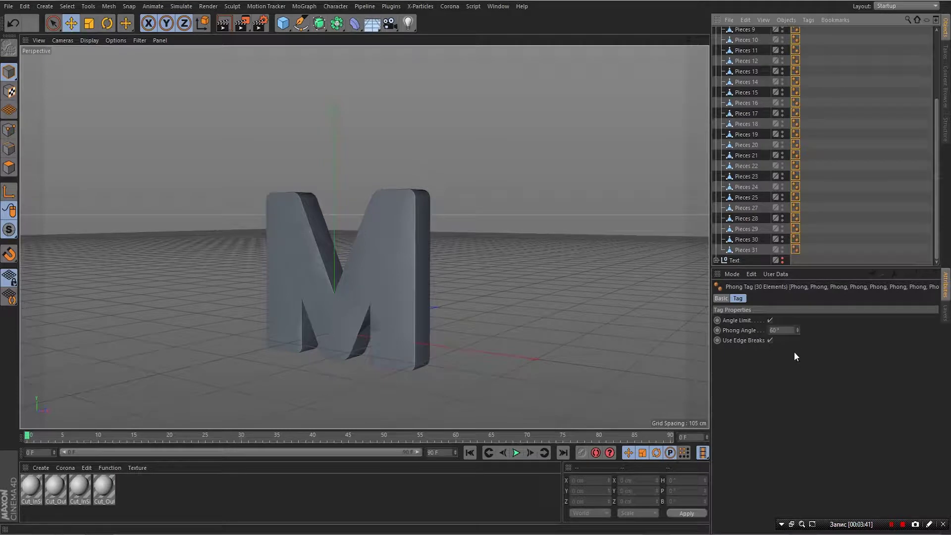
left_click(780, 331)
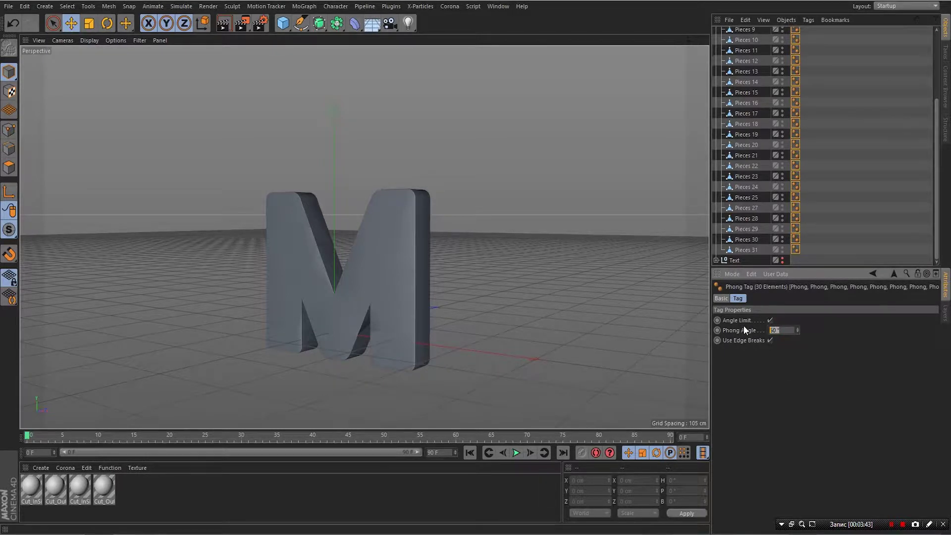
type("15")
key("Return")
left_click_drag(688, 39, 728, 40)
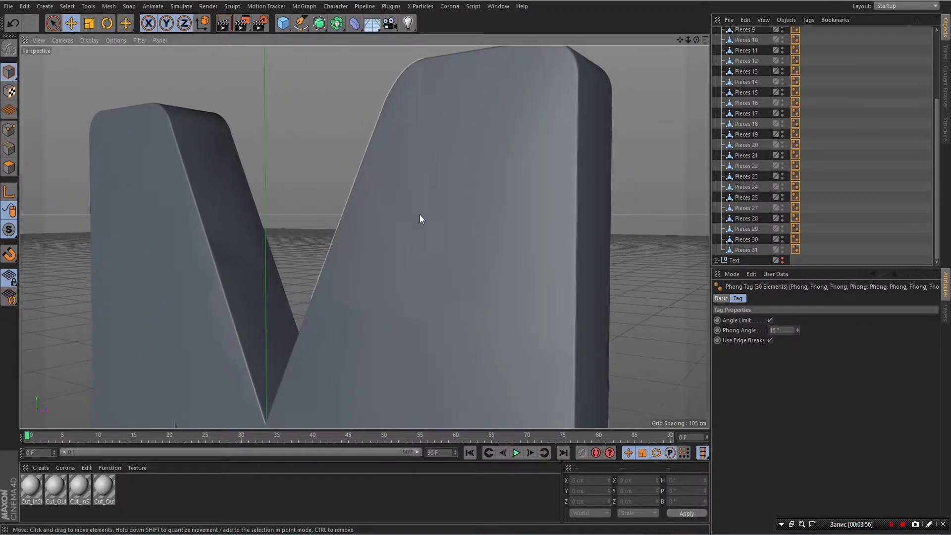
left_click(387, 211)
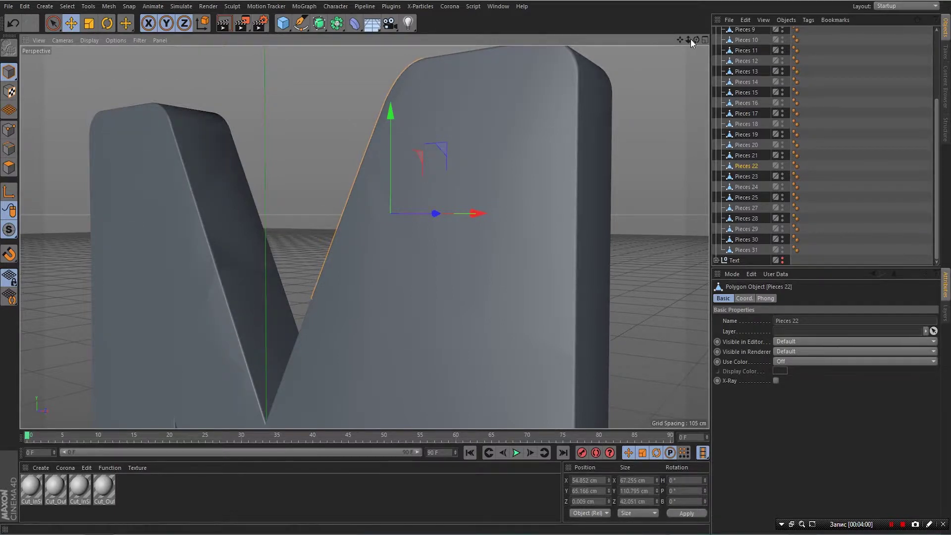
left_click_drag(688, 40, 634, 45)
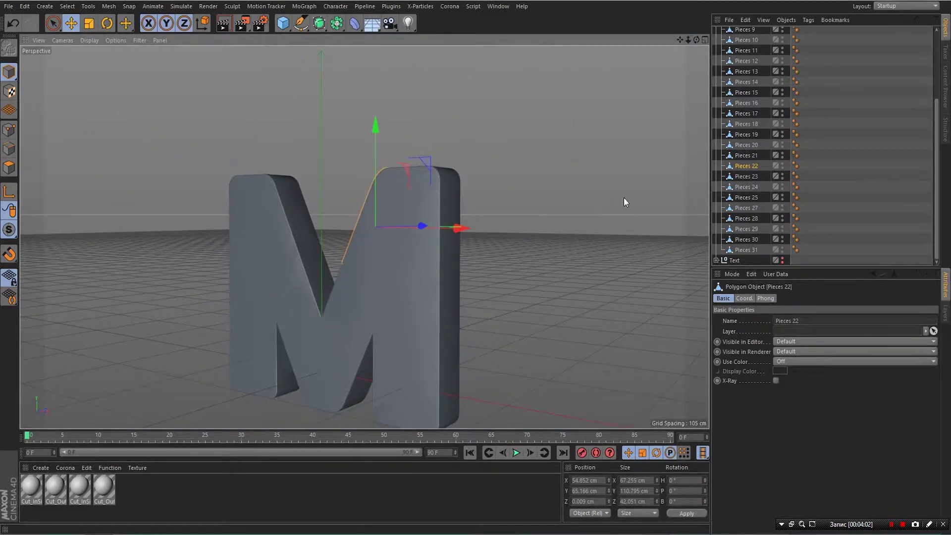
left_click(609, 258)
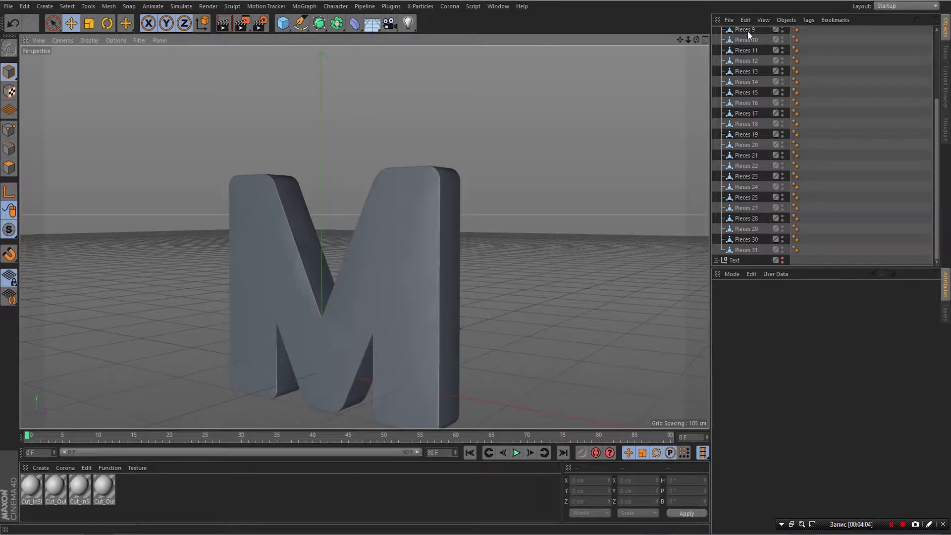
Collapse the M's fracture object in the hierarchy and enable it.
scroll(753, 151, "up", 5)
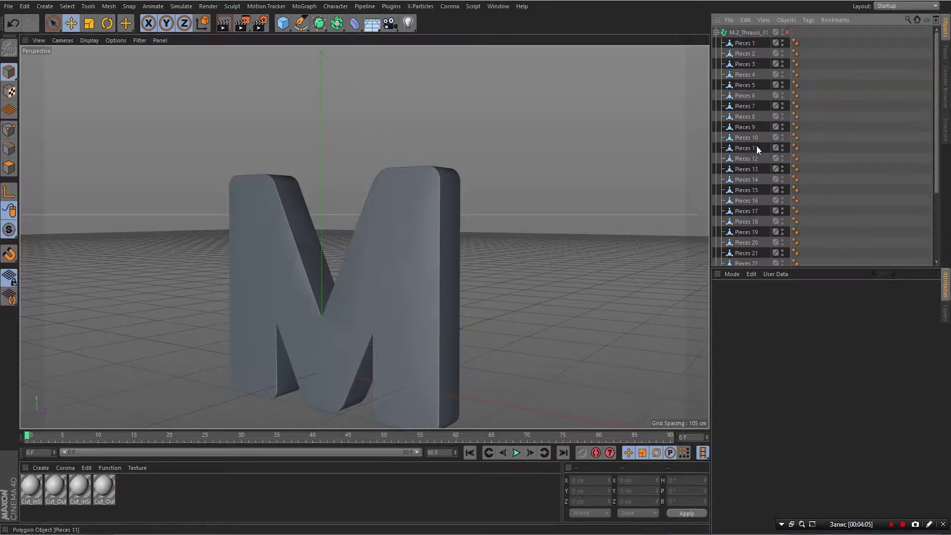
left_click(717, 32)
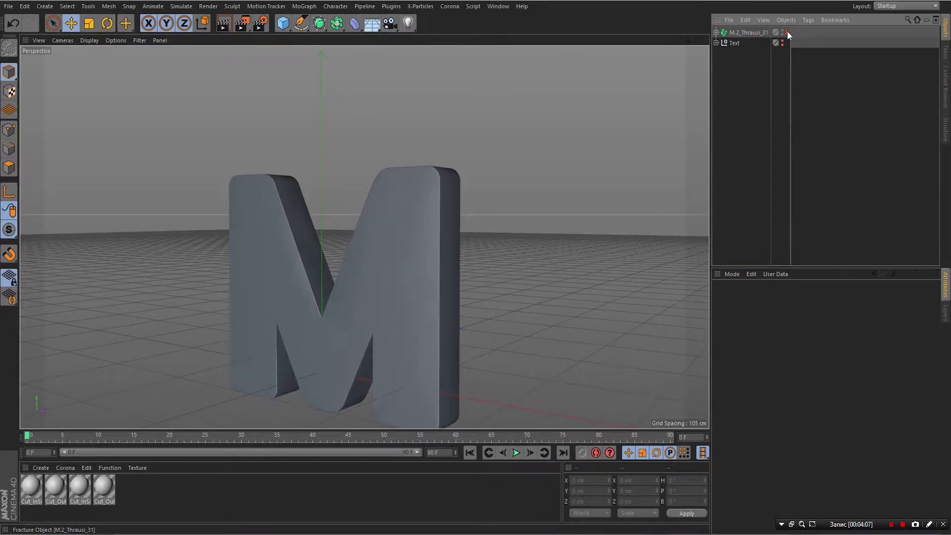
left_click(787, 32)
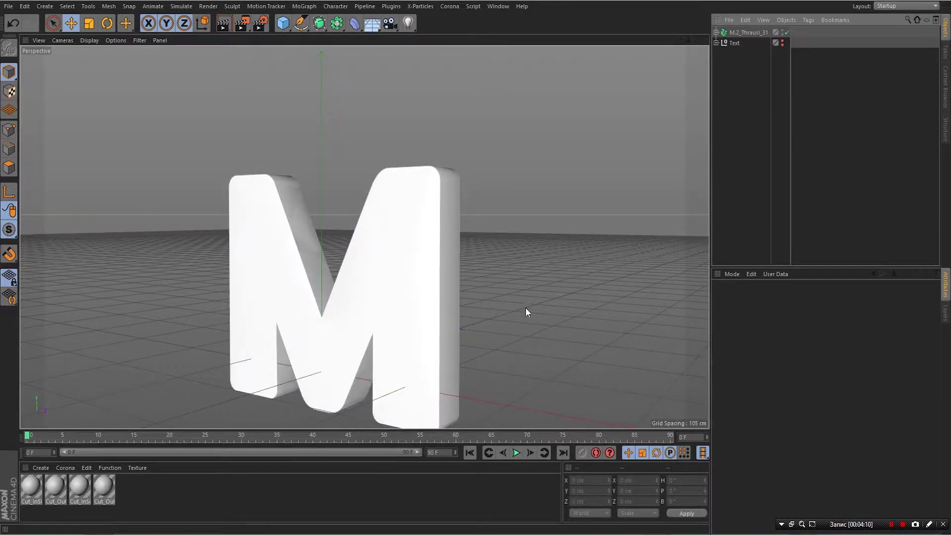
Add a Plain effector and assign it to the M's fracture object as its effector.
left_click(304, 6)
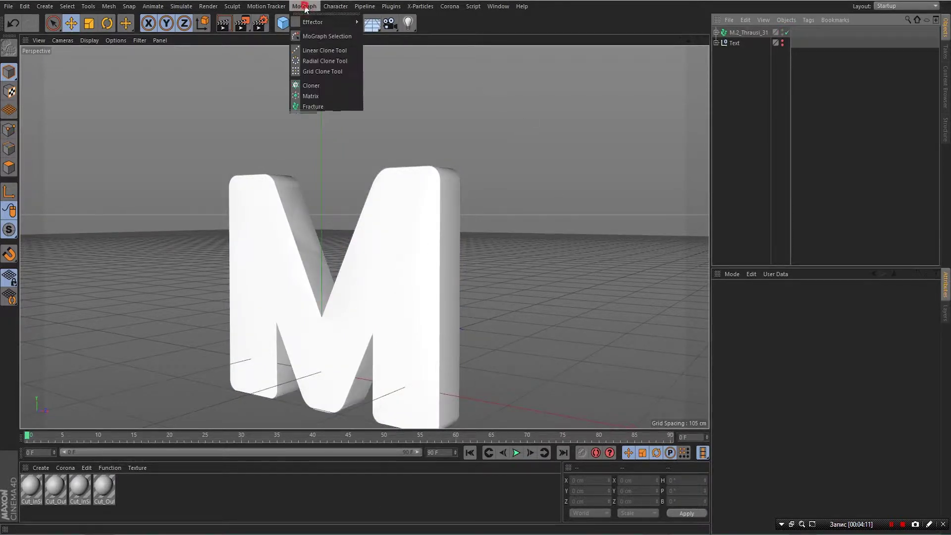
mouse_move(305, 22)
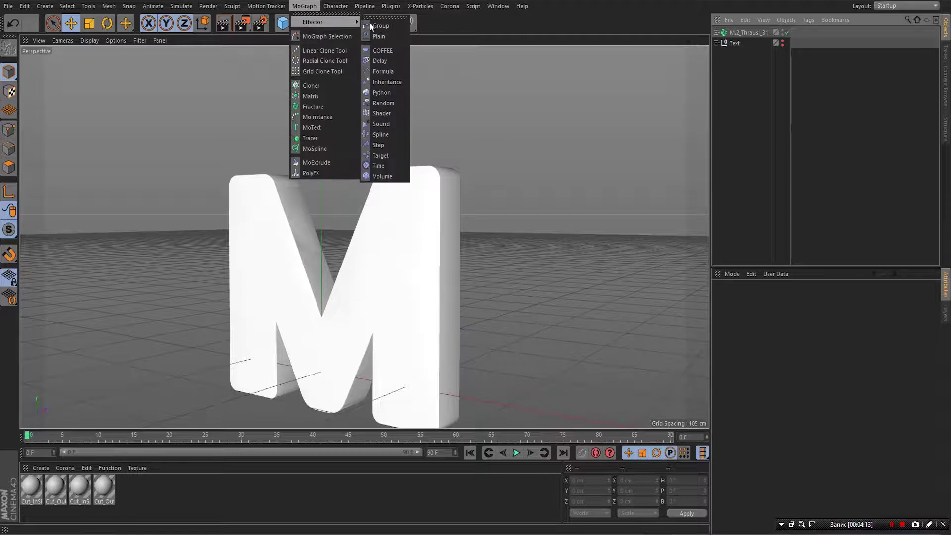
left_click(384, 33)
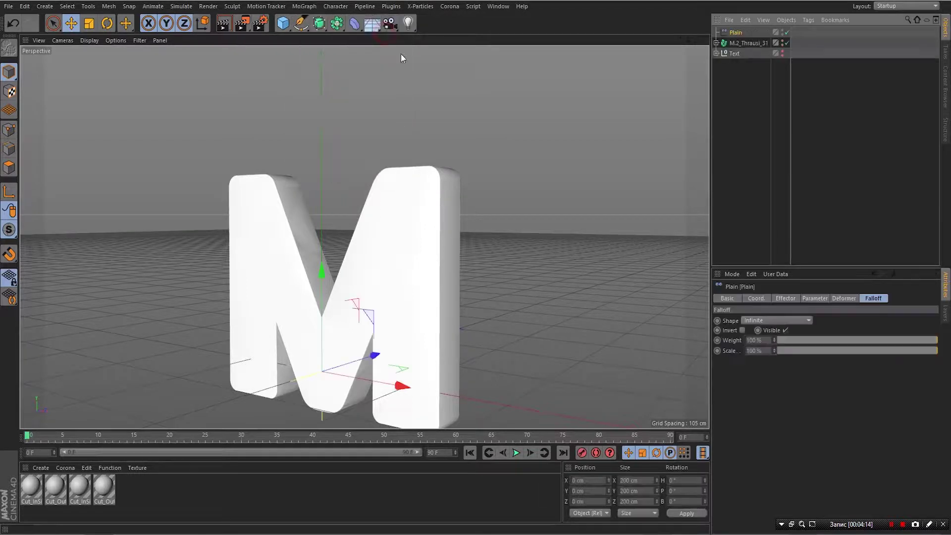
left_click(744, 42)
left_click(845, 298)
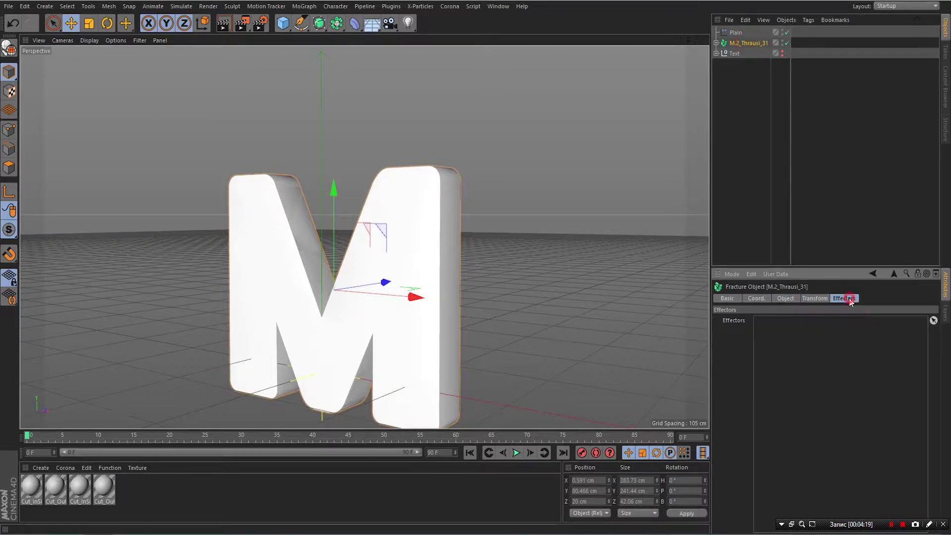
left_click_drag(734, 32, 780, 358)
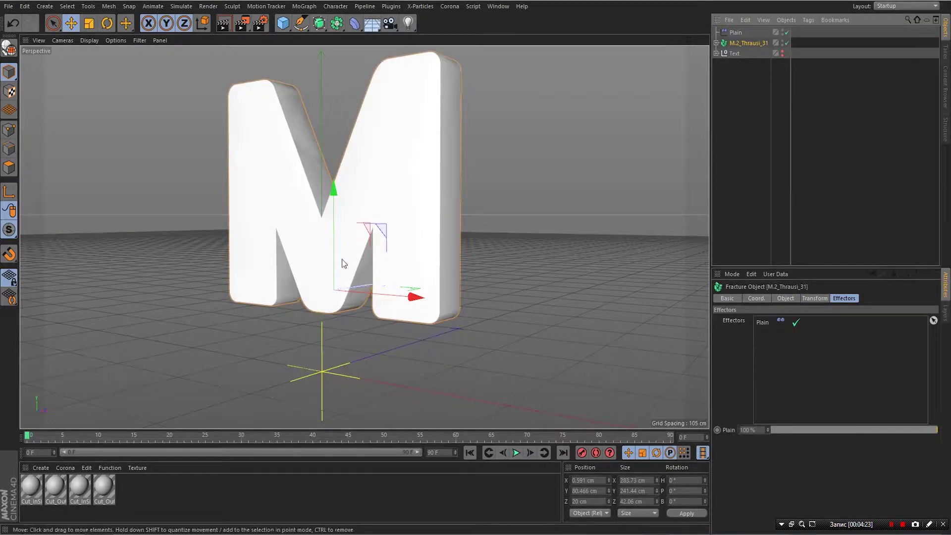
Set the Plain effector's falloff shape to Linear.
left_click(736, 34)
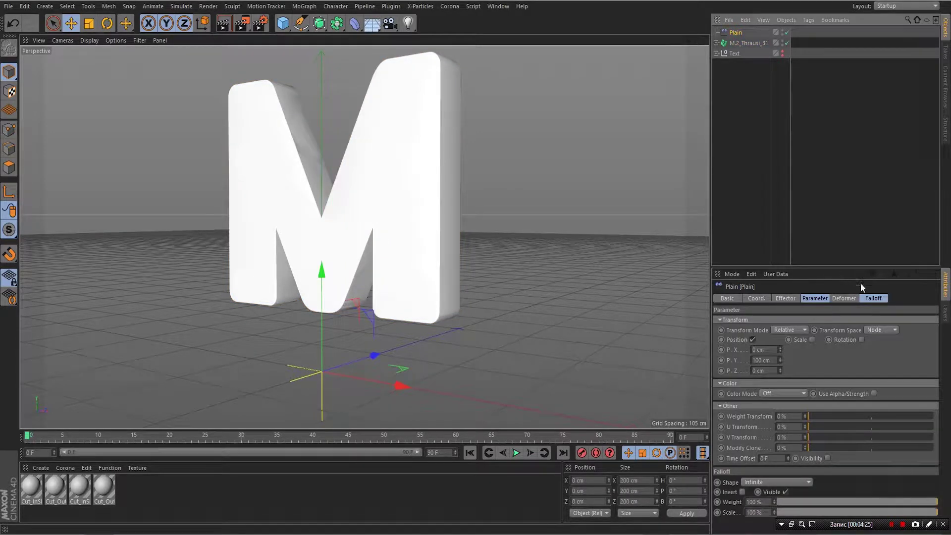
left_click(874, 298)
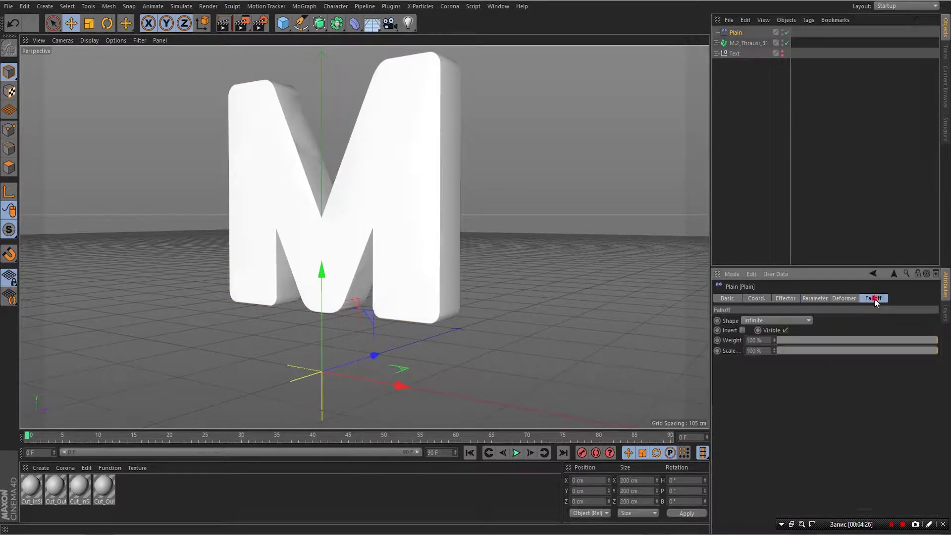
left_click(777, 322)
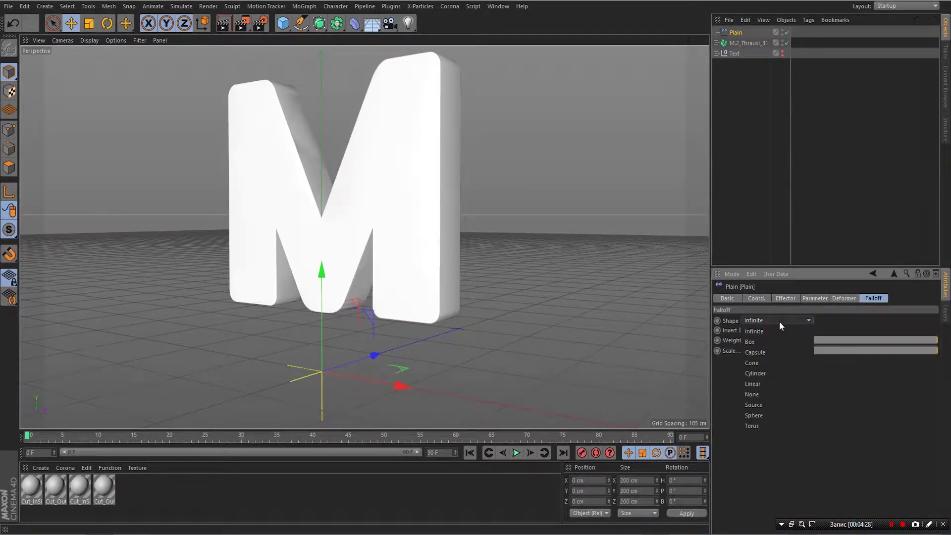
left_click(773, 384)
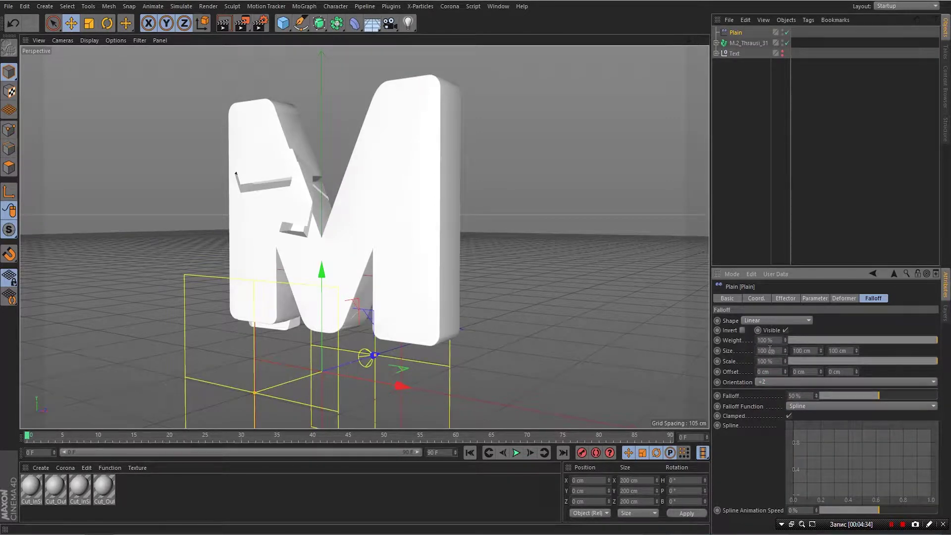
left_click_drag(772, 350, 741, 355)
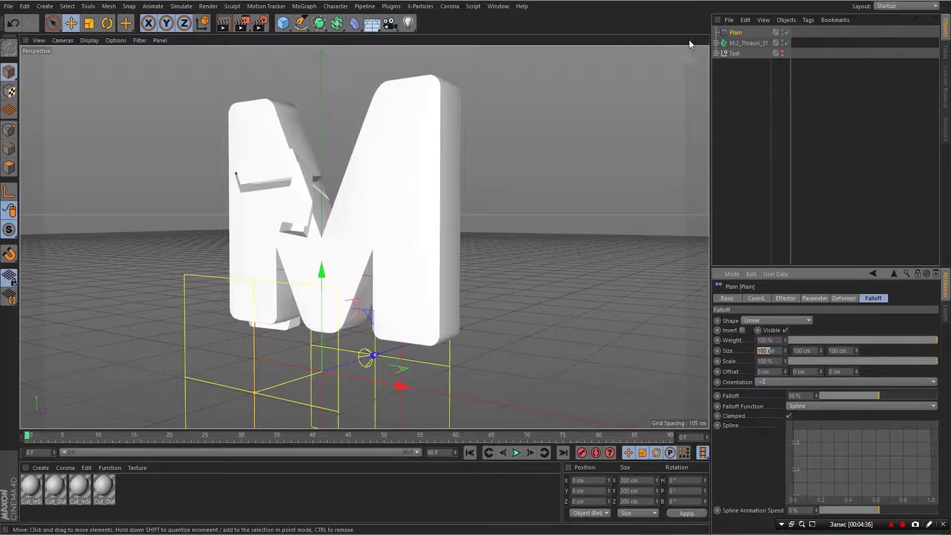
left_click_drag(688, 40, 673, 50)
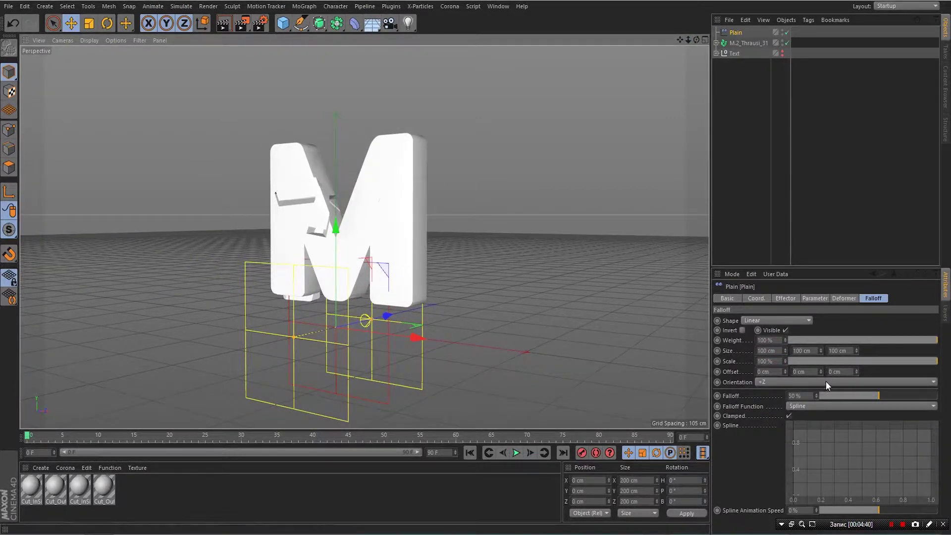
Set the Plain effector's falloff orientation to +X and shift the effector along X to about -25 cm.
left_click(770, 382)
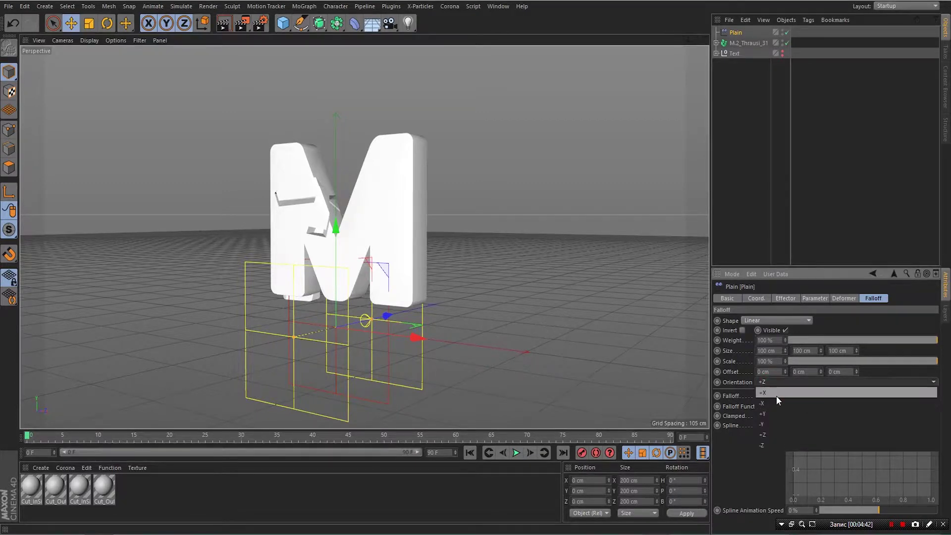
left_click(776, 392)
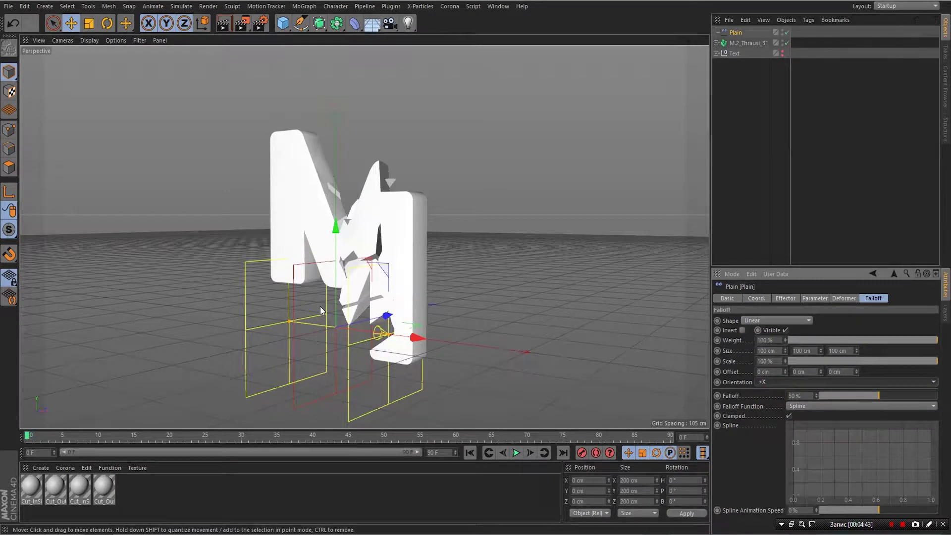
mouse_move(414, 338)
left_mouse_down()
mouse_move(268, 308)
mouse_move(480, 343)
mouse_move(367, 323)
mouse_move(405, 334)
left_mouse_up()
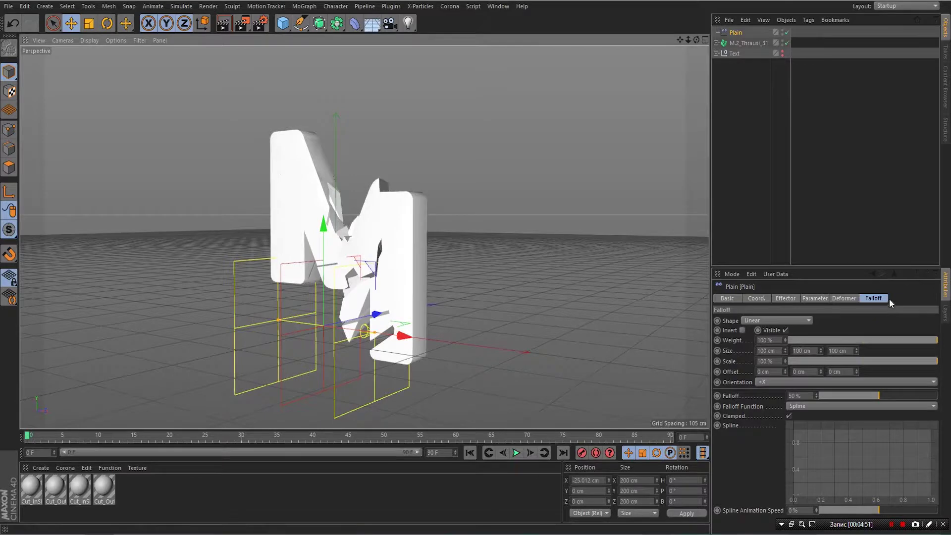
Set the Plain effector's linear falloff size to 200 cm on all three axes.
left_click(781, 349)
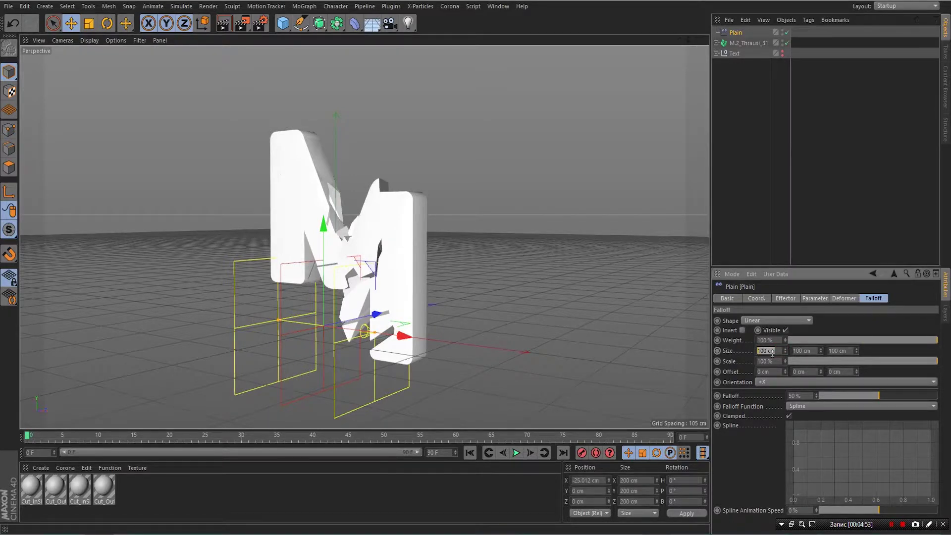
type("200")
left_click(811, 350)
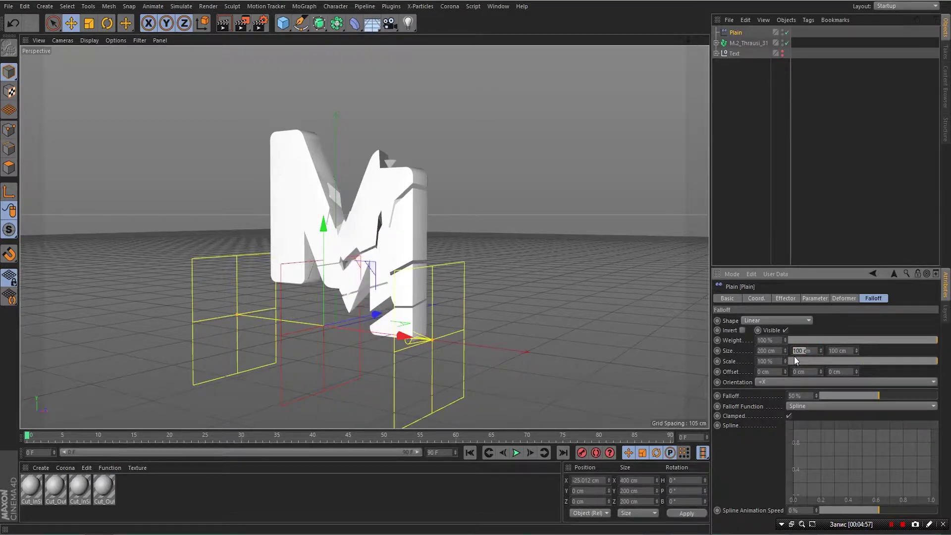
type("200")
key("Tab")
left_click(812, 350)
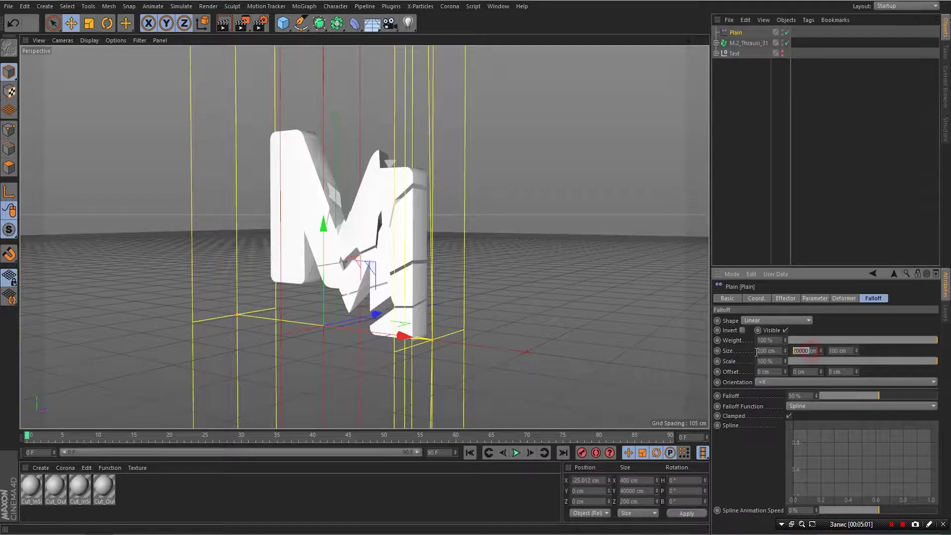
type("200")
key("Return")
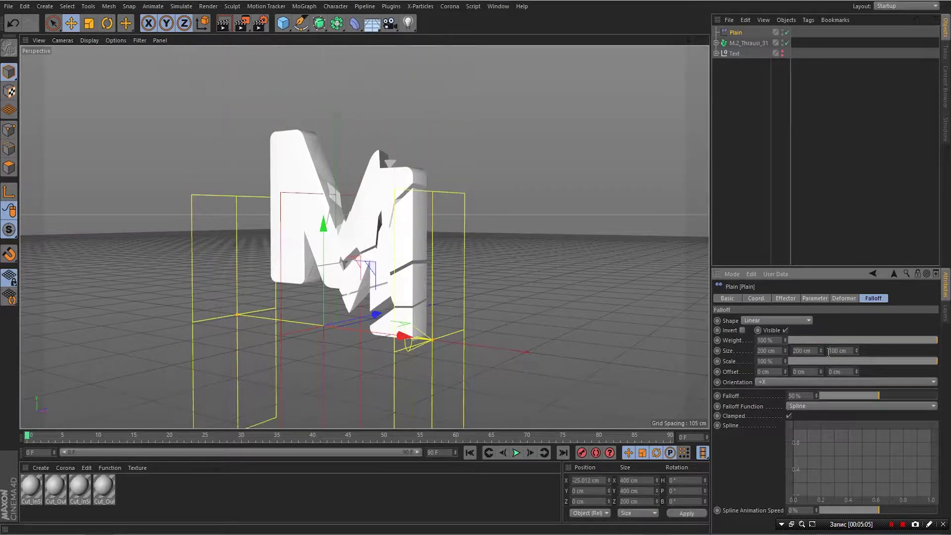
left_click(830, 351)
type("20")
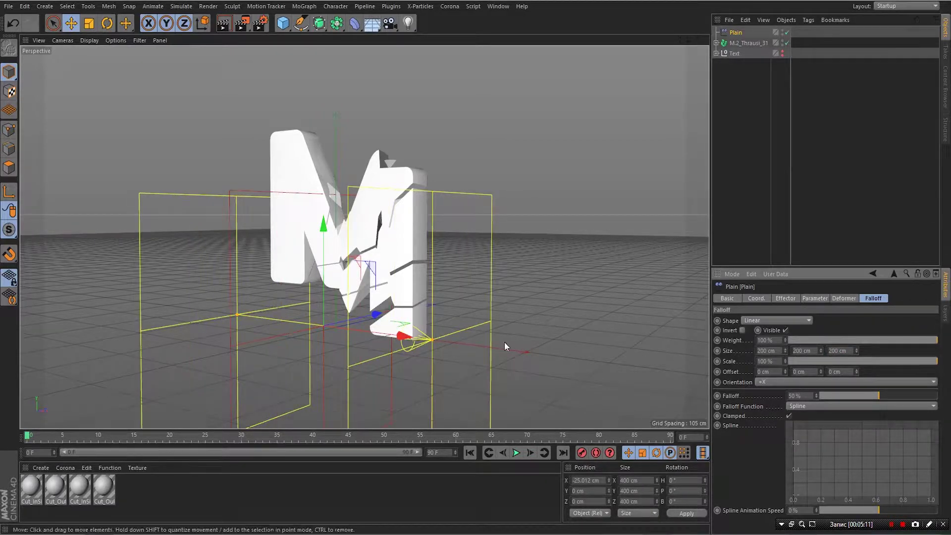
Sweep the Plain effector along X away from the M and back to about -82 cm to preview its effect.
left_click(401, 337)
left_click_drag(401, 337, 242, 355)
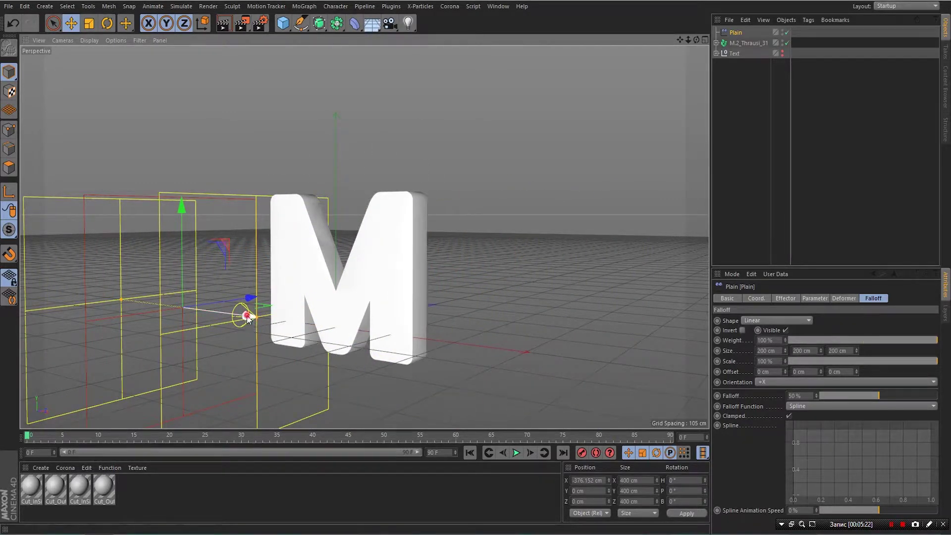
left_click_drag(247, 317, 379, 333)
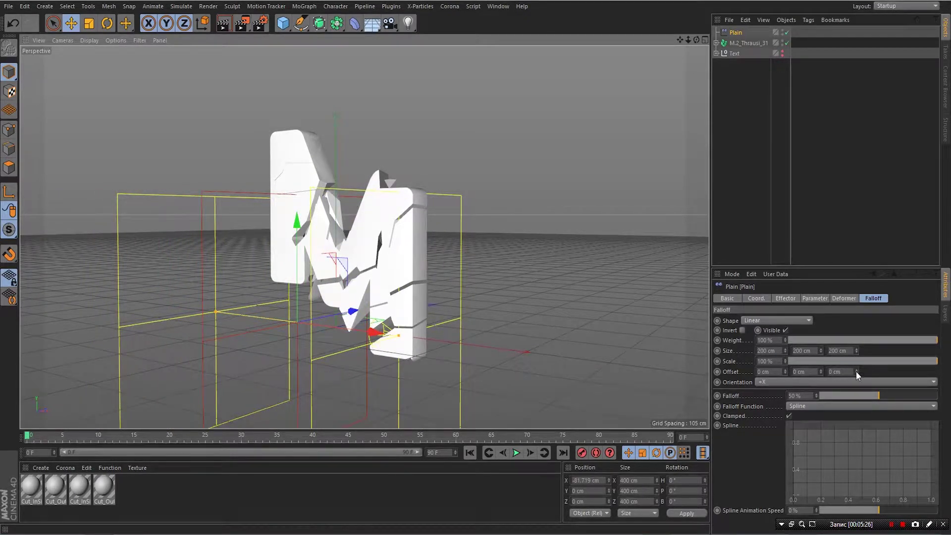
Disable the Position transform in the Plain effector's parameters.
left_click(792, 298)
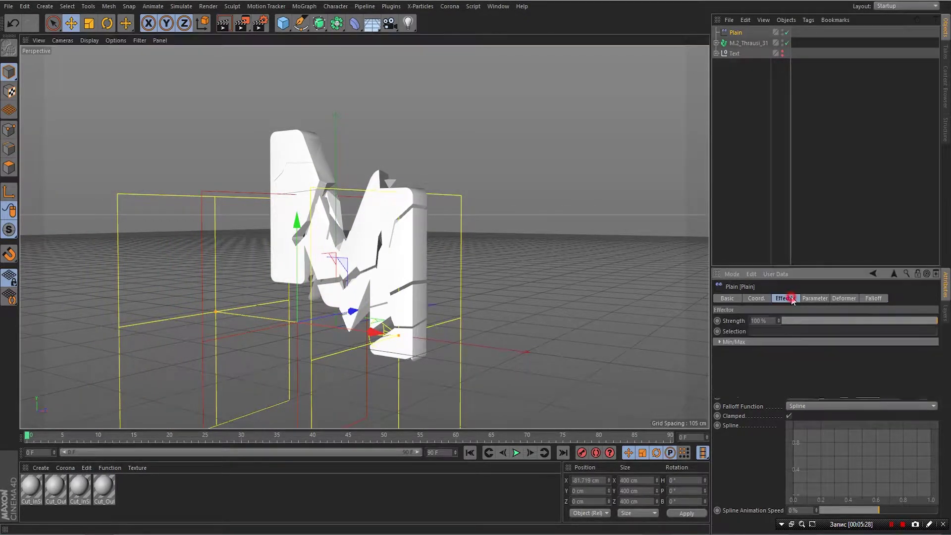
left_click(823, 298)
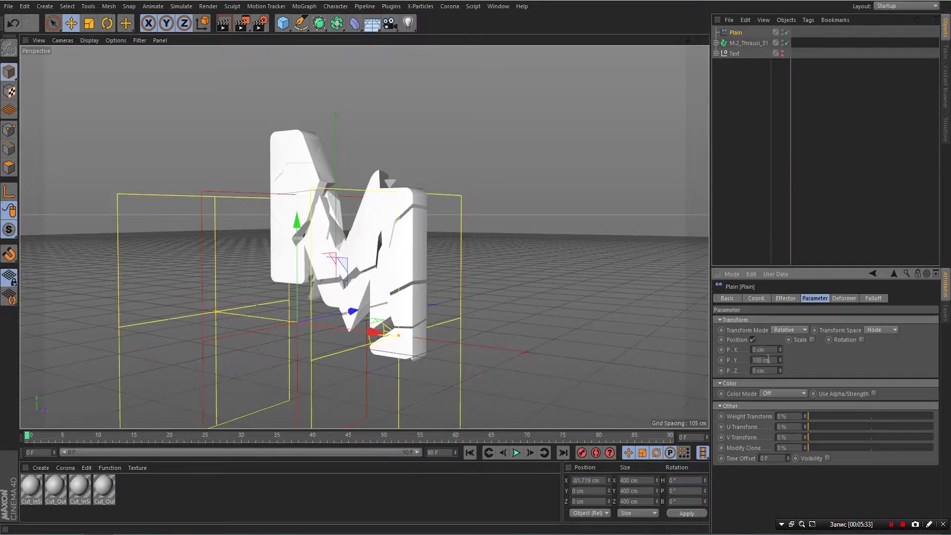
double_click(765, 361)
left_click(752, 340)
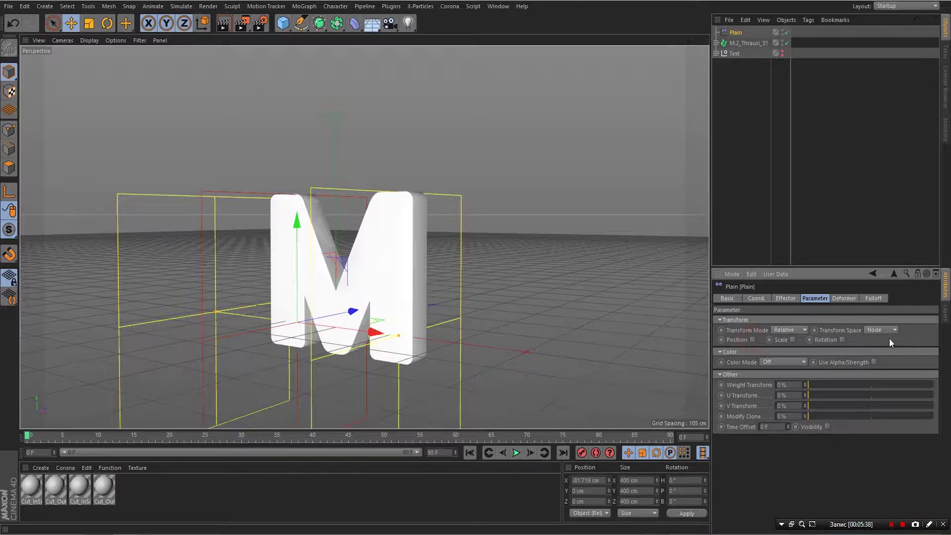
Enable the Plain effector's Rotation with R.P at 360° and move the effector along X to preview the fragments' spin.
left_click(842, 339)
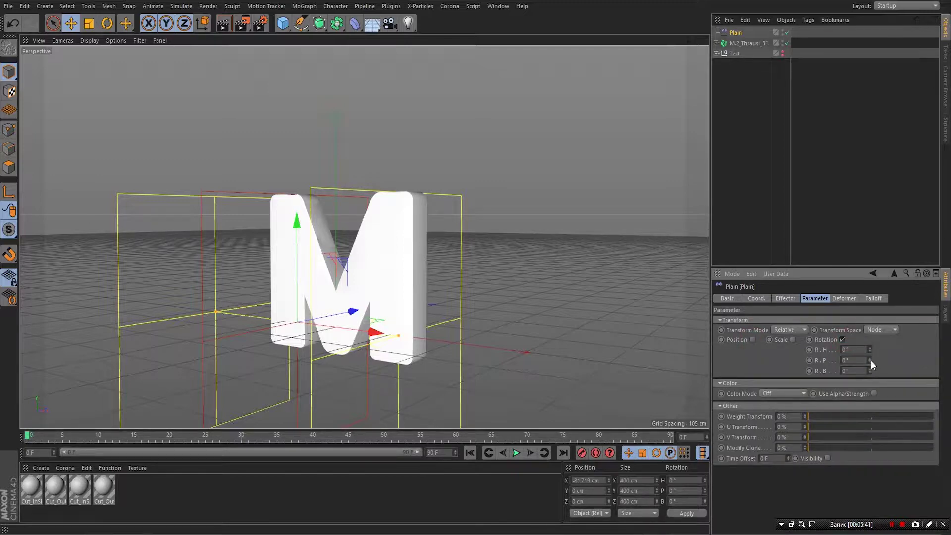
mouse_move(869, 360)
left_mouse_down()
mouse_move(870, 373)
mouse_move(870, 344)
left_mouse_up()
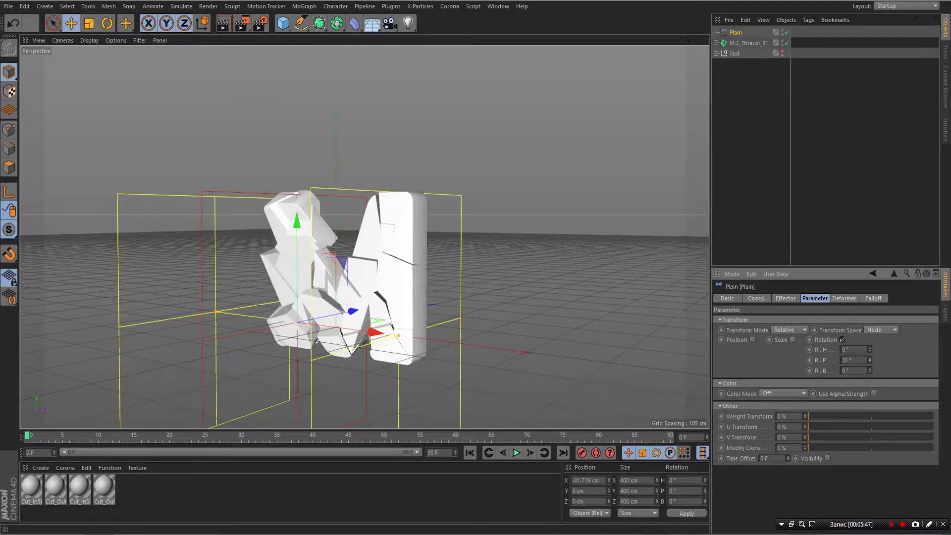
double_click(850, 363)
type("3")
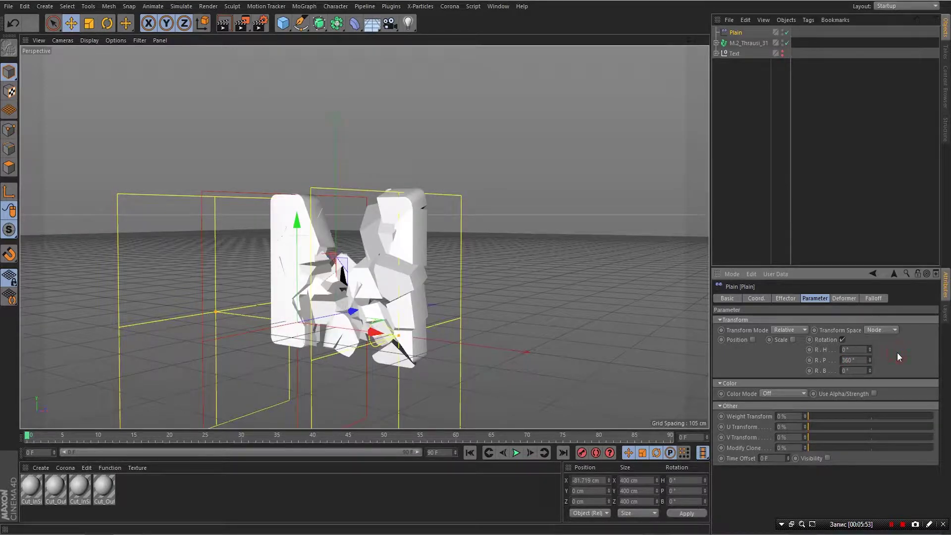
left_click(371, 335)
left_click_drag(377, 340, 210, 219)
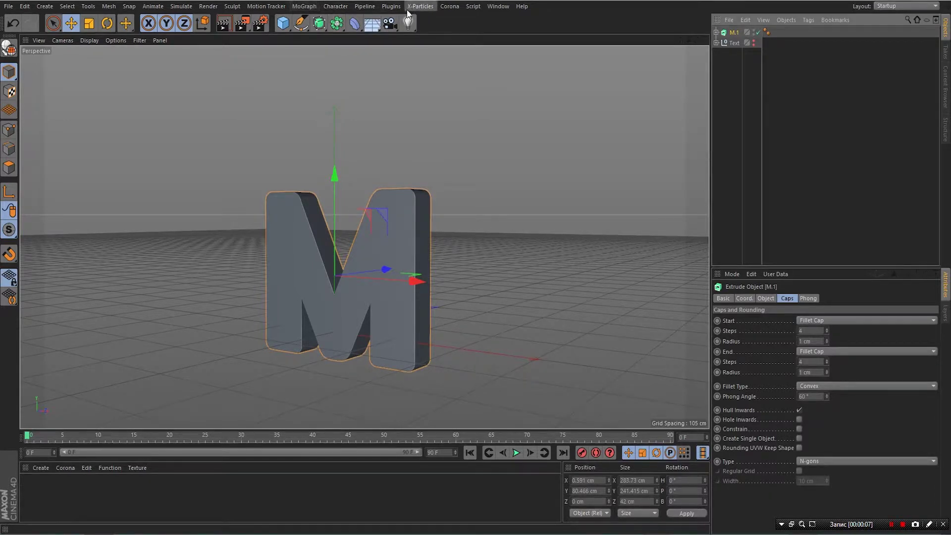
Open the Thrausi fracture tool for the extruded M and choose the Voronoi break mode.
left_click(391, 7)
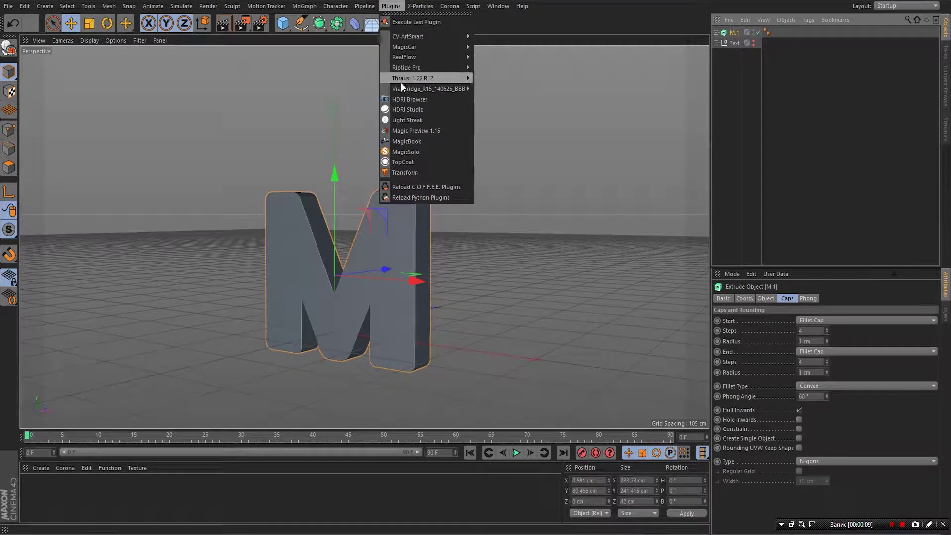
mouse_move(402, 78)
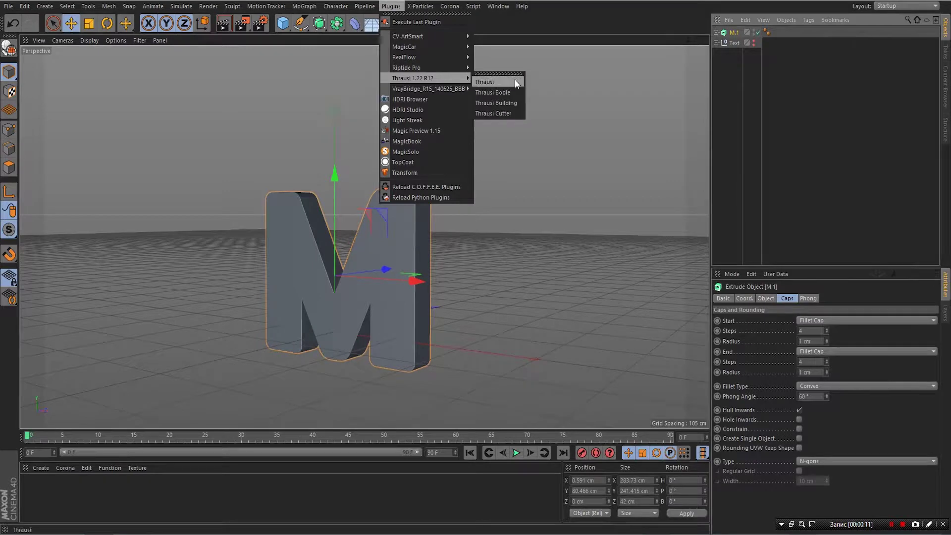
left_click(486, 80)
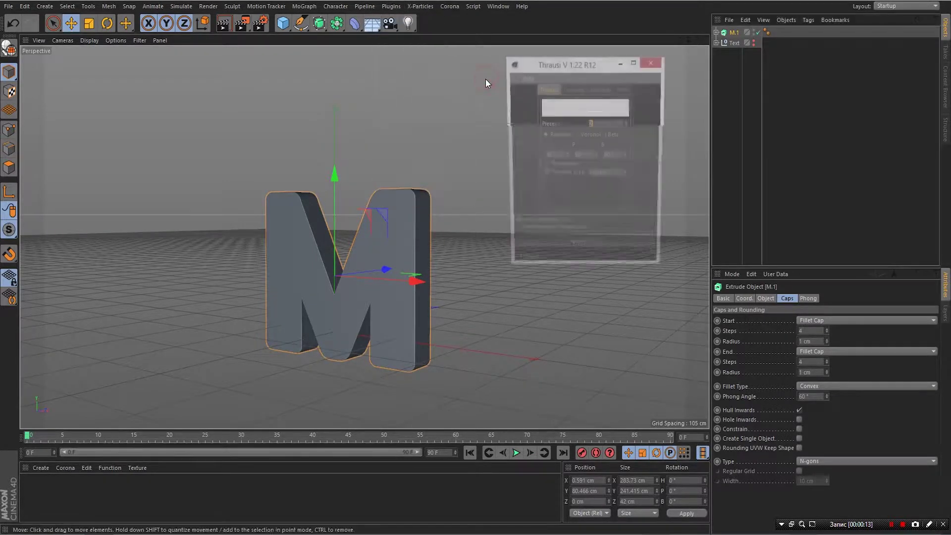
left_click_drag(587, 67, 561, 65)
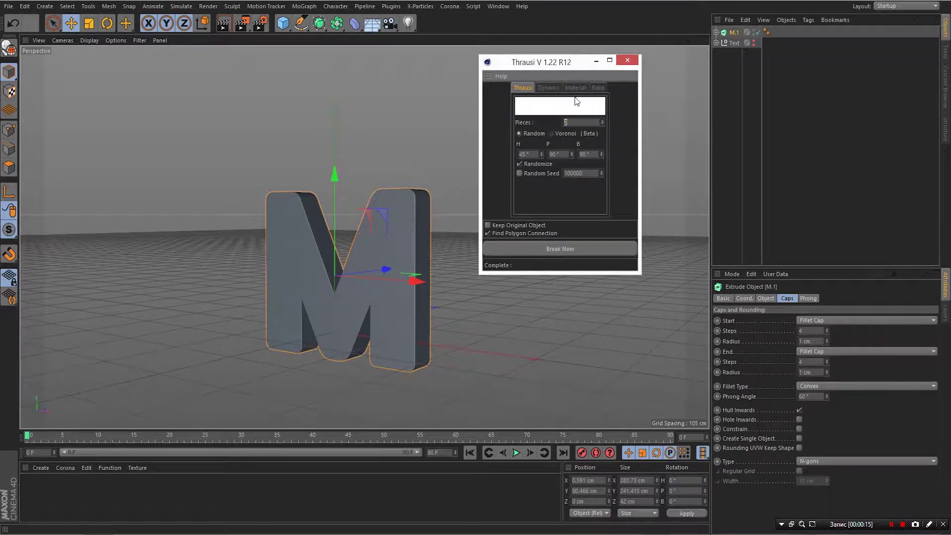
left_click(550, 134)
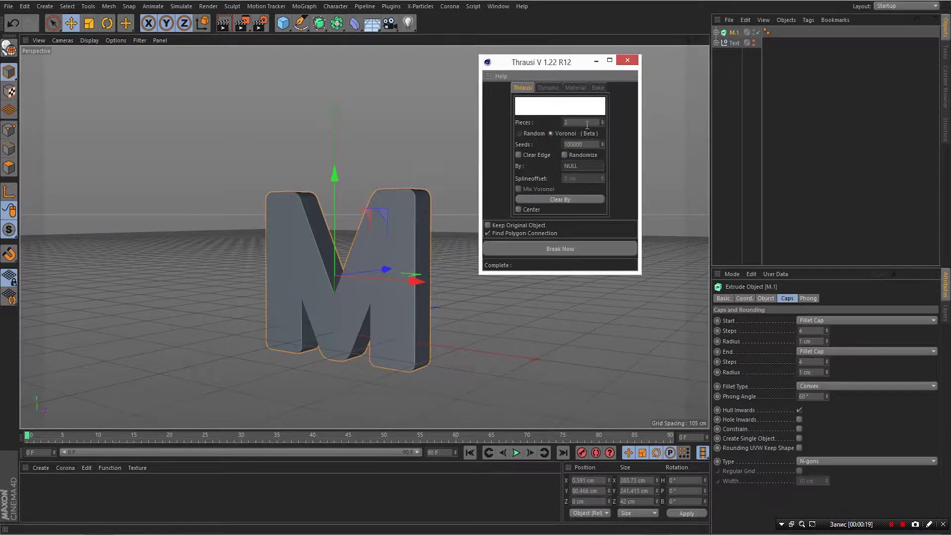
Fracture the extruded M into 20 Voronoi pieces with Thrausi.
left_click(576, 122)
left_click(608, 120)
left_click(562, 251)
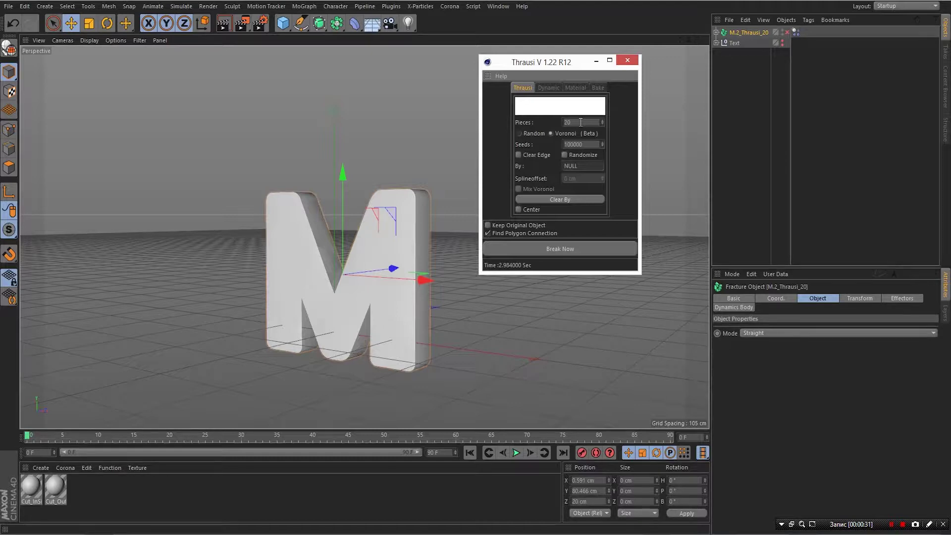
Expand the fracture object and move Pieces 1, 2 and 3 along X to inspect how the M was cut.
left_click(716, 32)
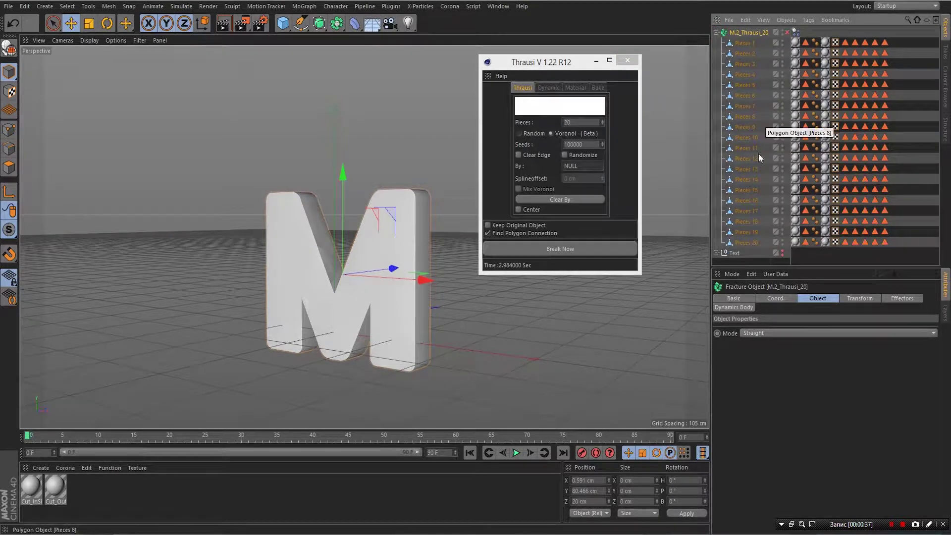
left_click(743, 43)
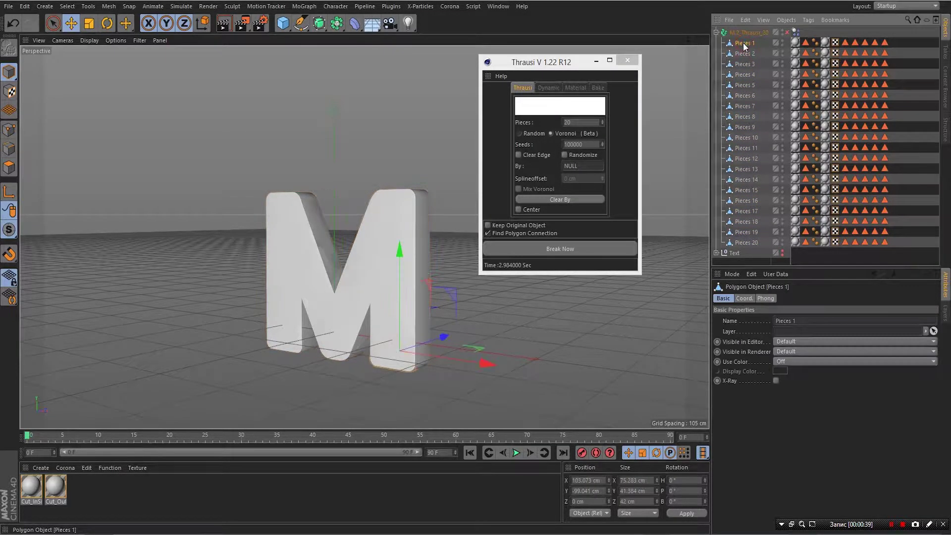
left_click_drag(485, 365, 503, 365)
left_click(743, 54)
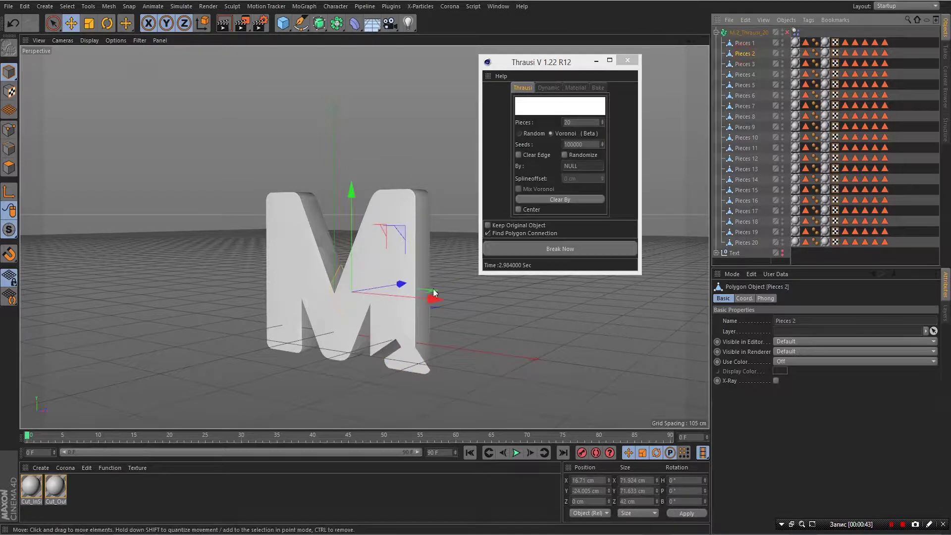
left_click_drag(425, 299, 410, 291)
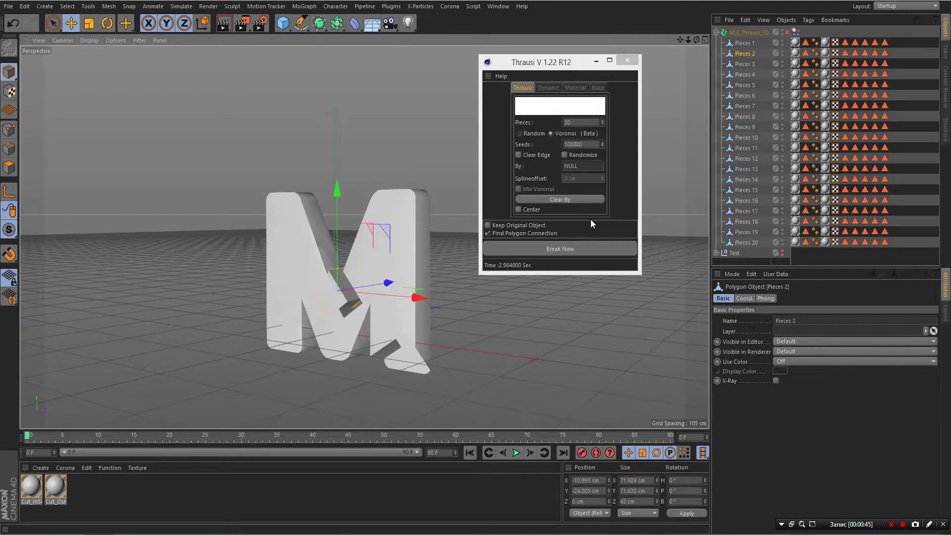
left_click(744, 64)
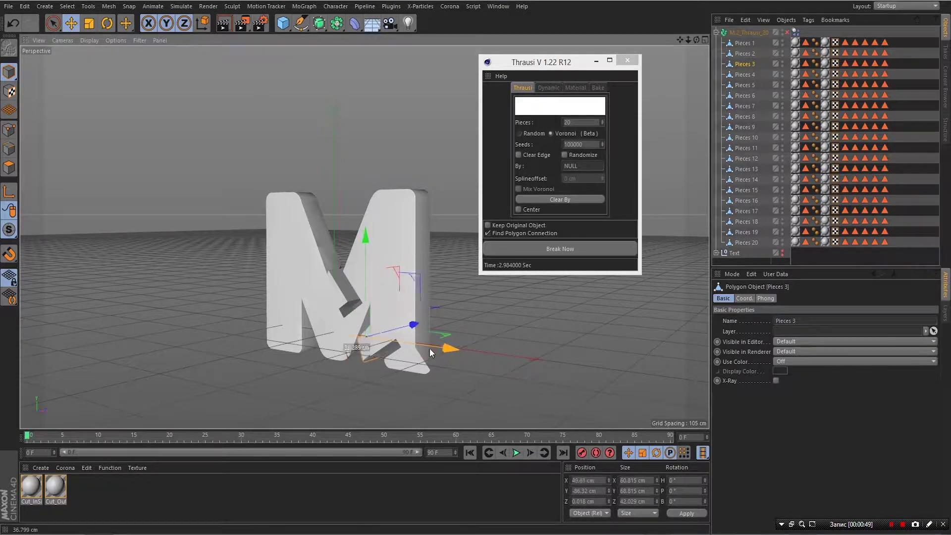
left_click_drag(429, 349, 581, 372)
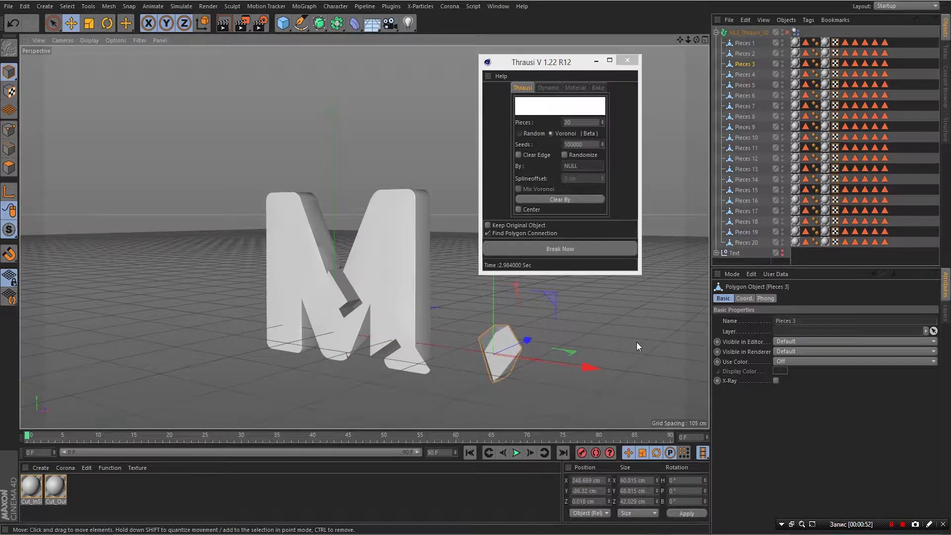
Undo the piece movements and the 20-piece fracture of the M.
key("ctrl+z")
key("ctrl+z")
key("ctrl+z")
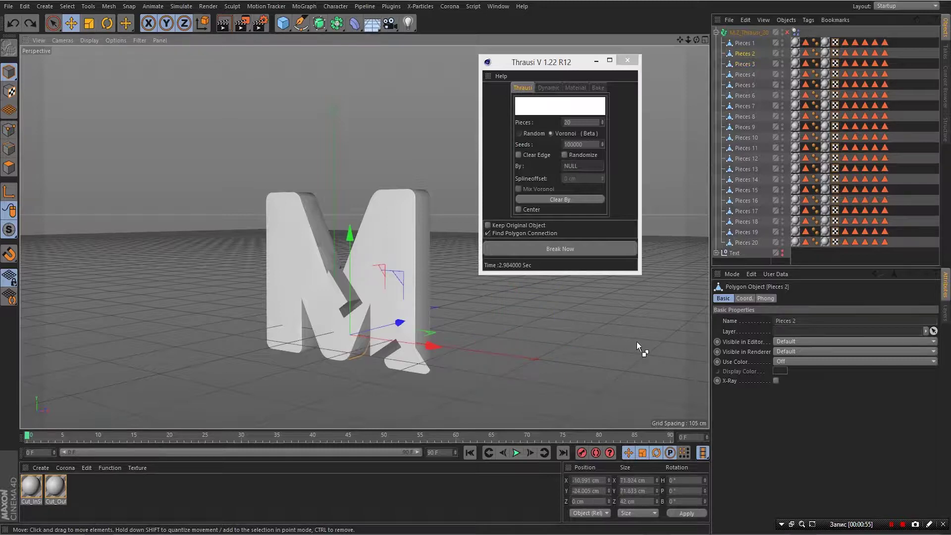
key("ctrl+z")
key("ctrl+z")
key("ctrl+z")
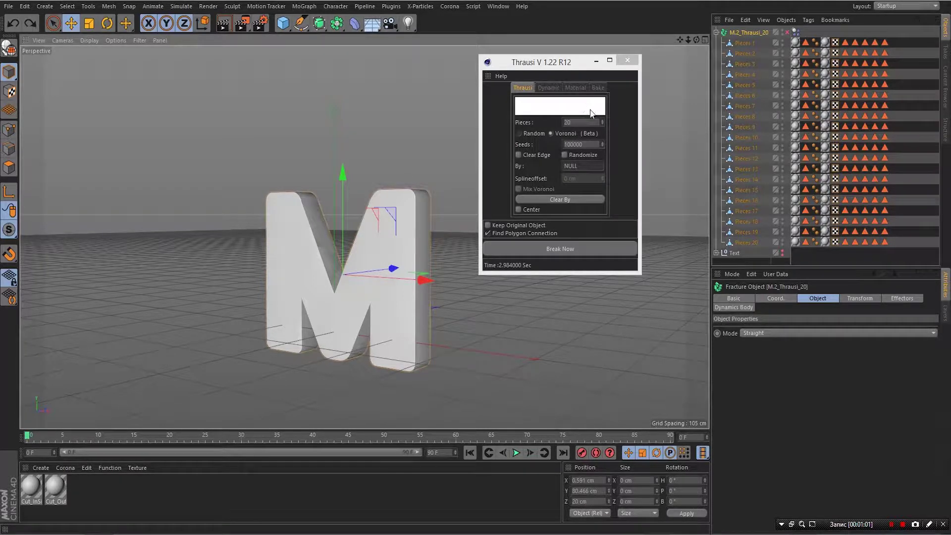
key("ctrl+z")
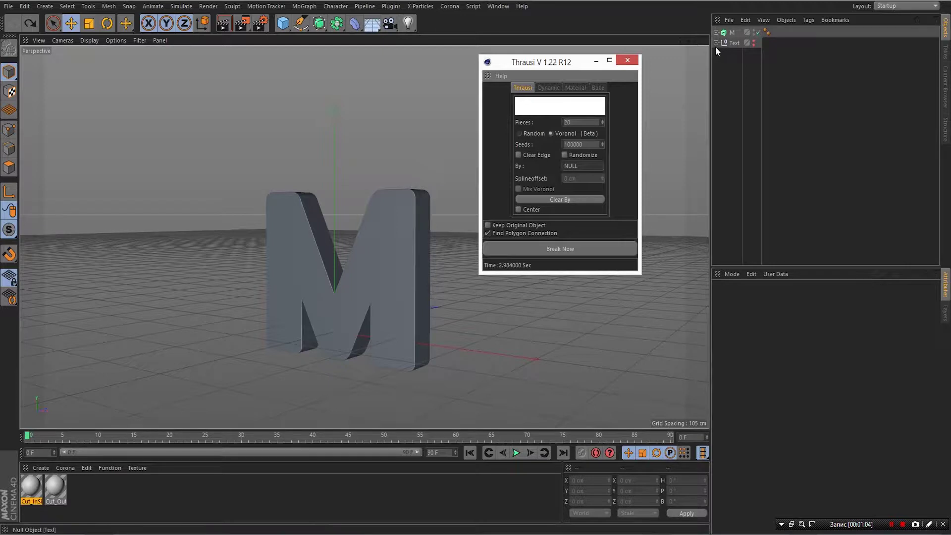
Fracture the extruded M into 25 Voronoi pieces with Thrausi.
double_click(573, 122)
left_click(557, 249)
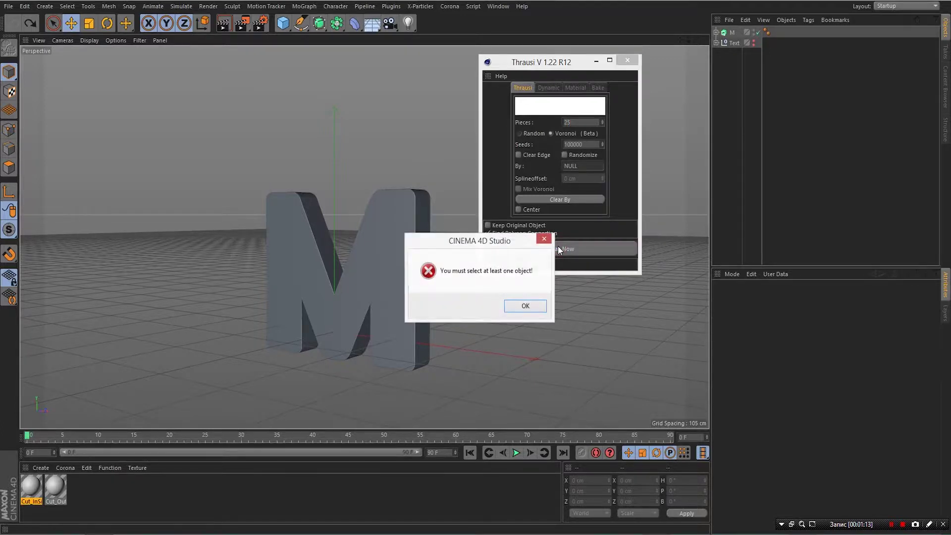
left_click(526, 307)
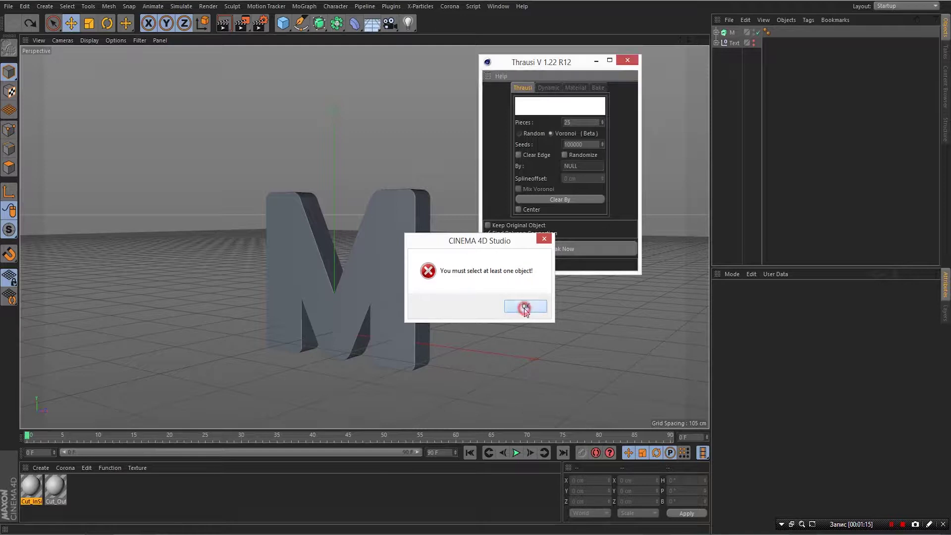
left_click(733, 33)
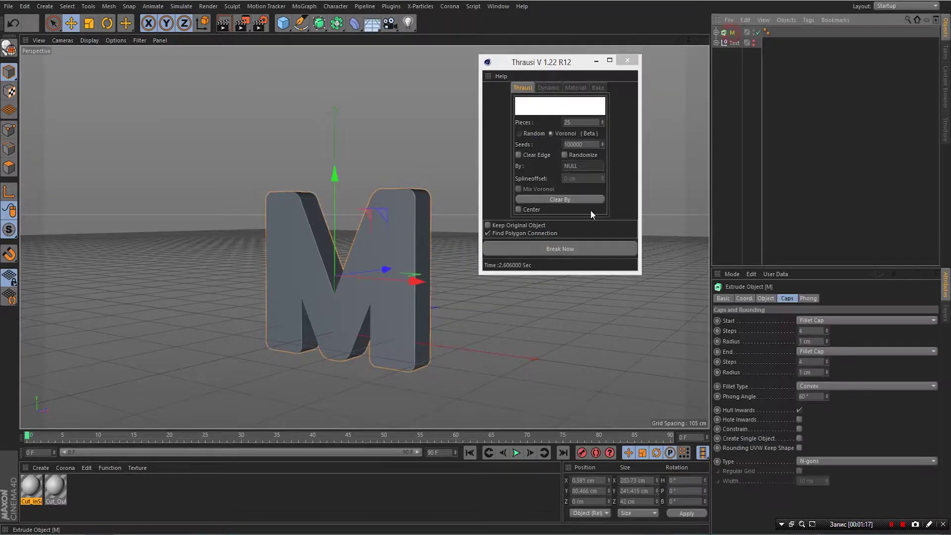
left_click(568, 250)
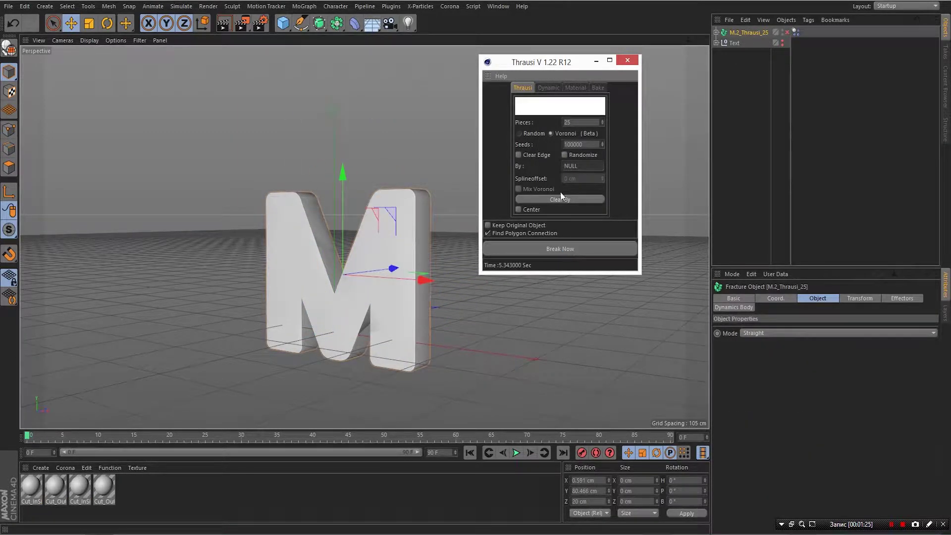
Expand the fracture object, try moving Pieces 19 slightly along X to inspect its shape, and undo the move.
left_click(300, 248)
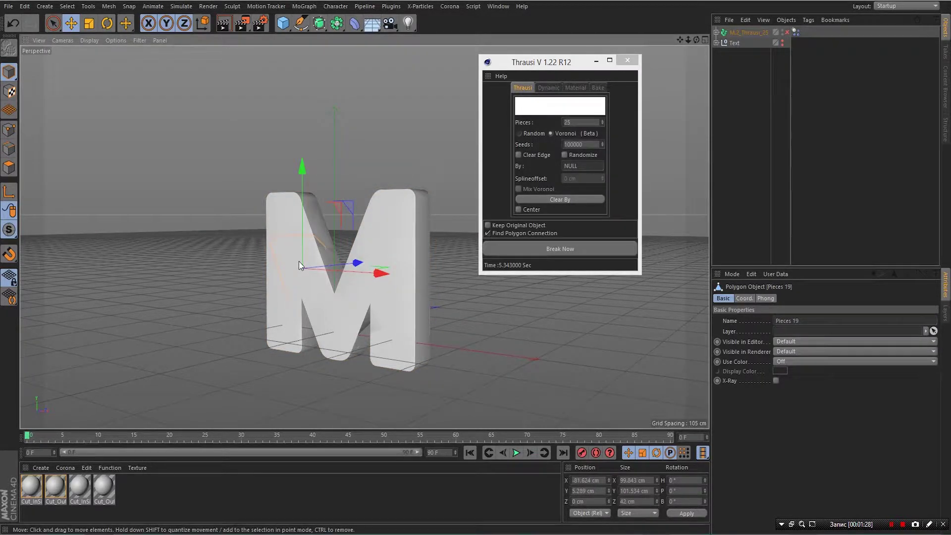
left_click(716, 32)
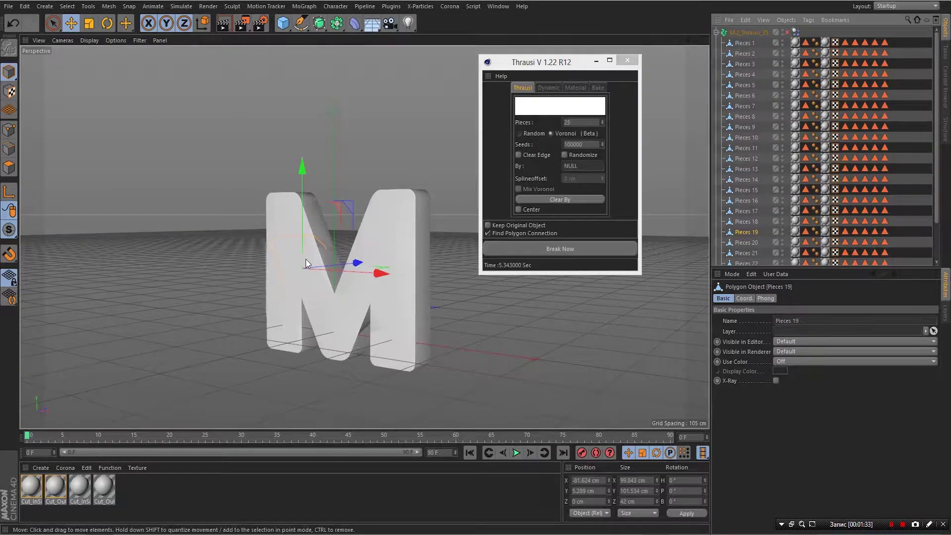
mouse_move(382, 283)
left_mouse_down()
mouse_move(283, 282)
mouse_move(382, 292)
left_mouse_up()
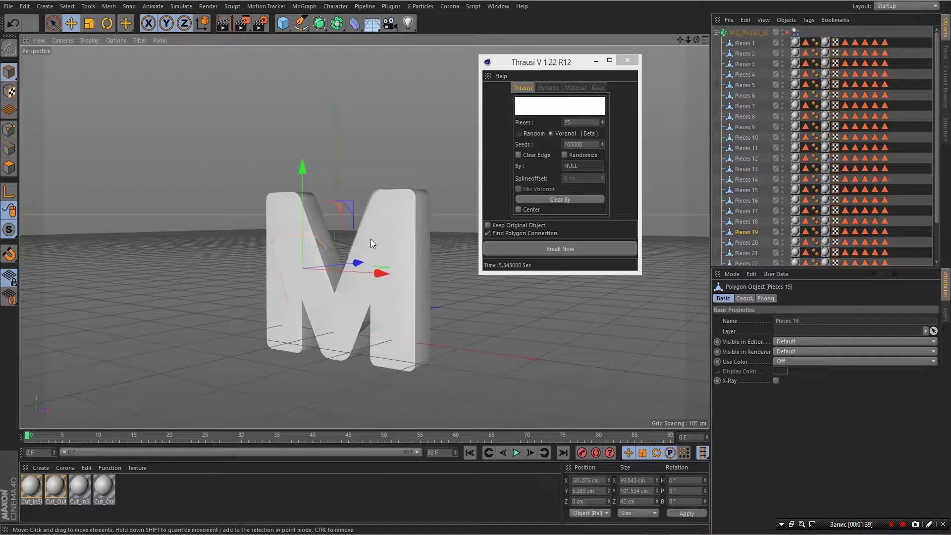
key("ctrl+z")
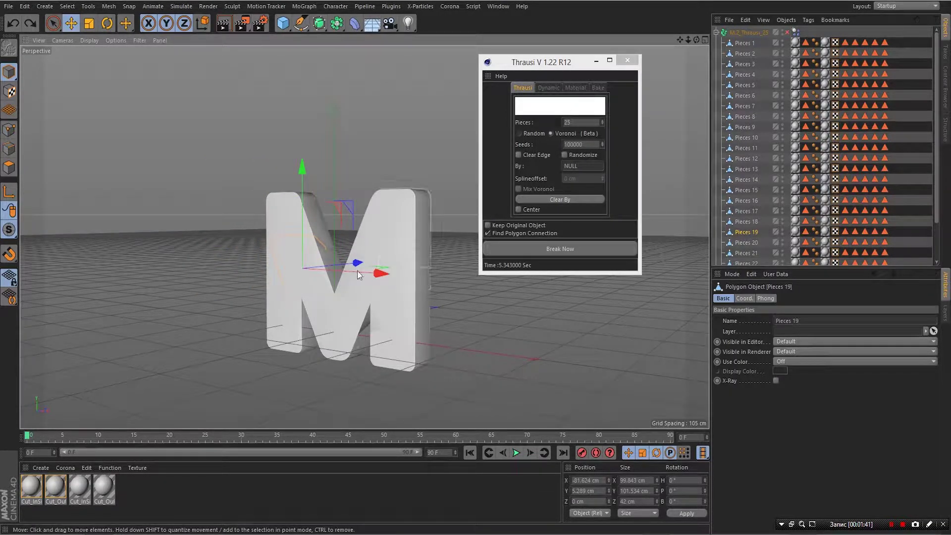
Pull Pieces 20 about 52 cm out of the M along X to inspect the cut, and undo the move.
left_click(403, 221)
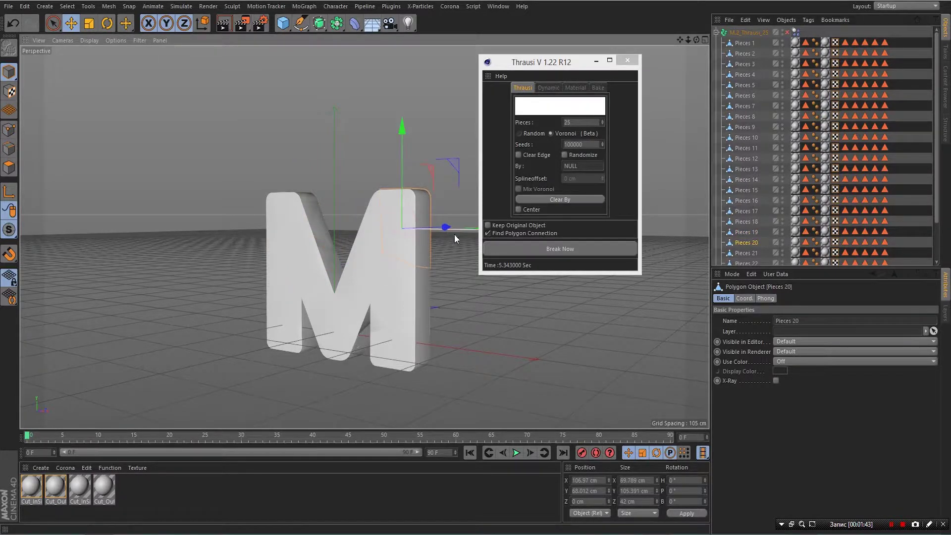
left_click_drag(449, 231, 483, 236)
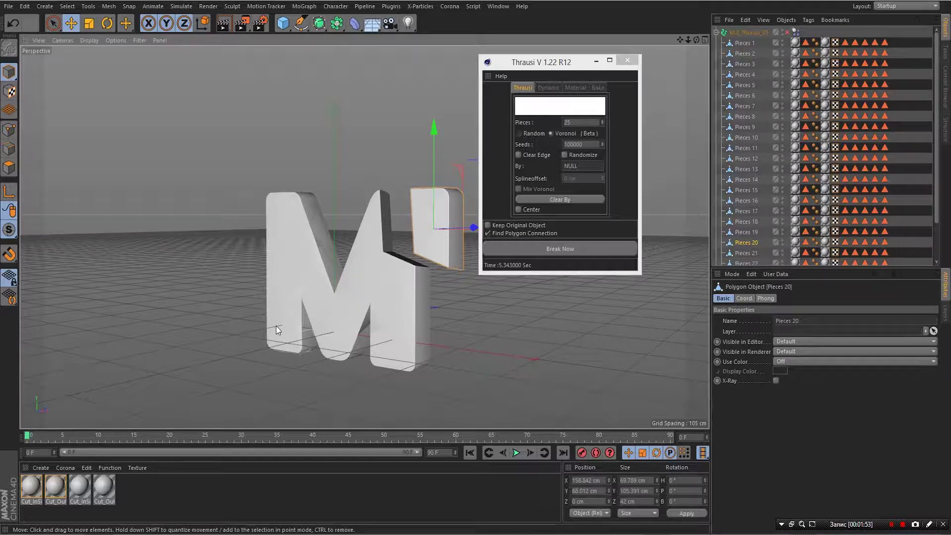
left_click(300, 259)
left_click(432, 224)
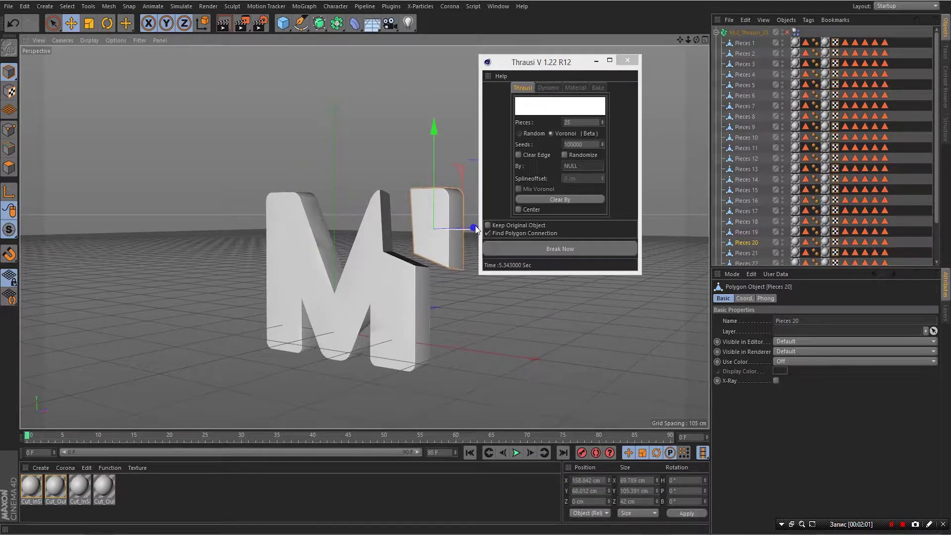
left_click_drag(474, 229, 457, 228)
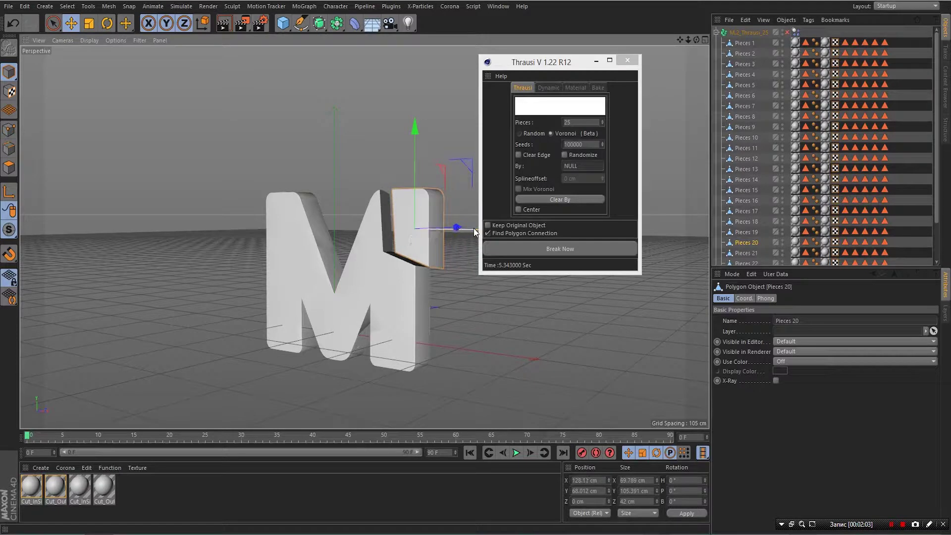
key("ctrl+z")
key("ctrl+z")
key("ctrl+y")
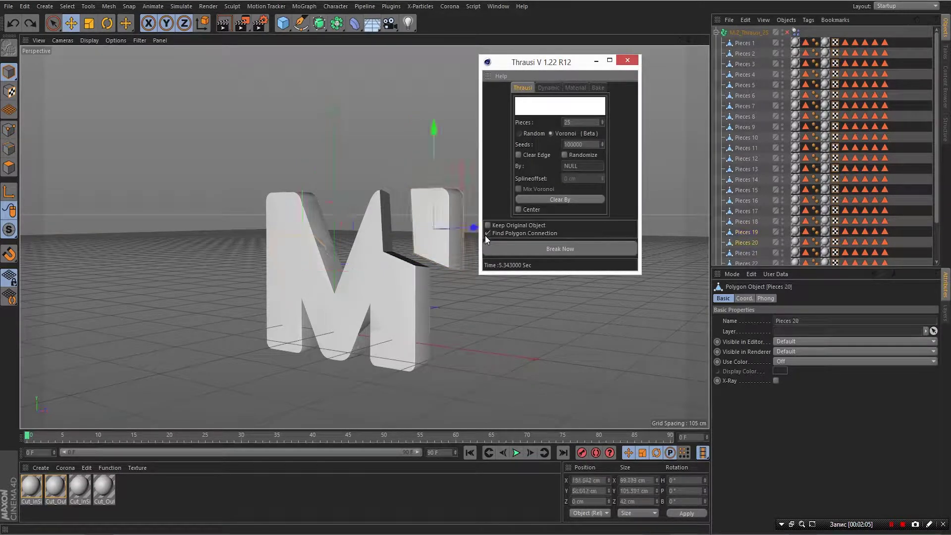
left_click_drag(452, 228, 422, 227)
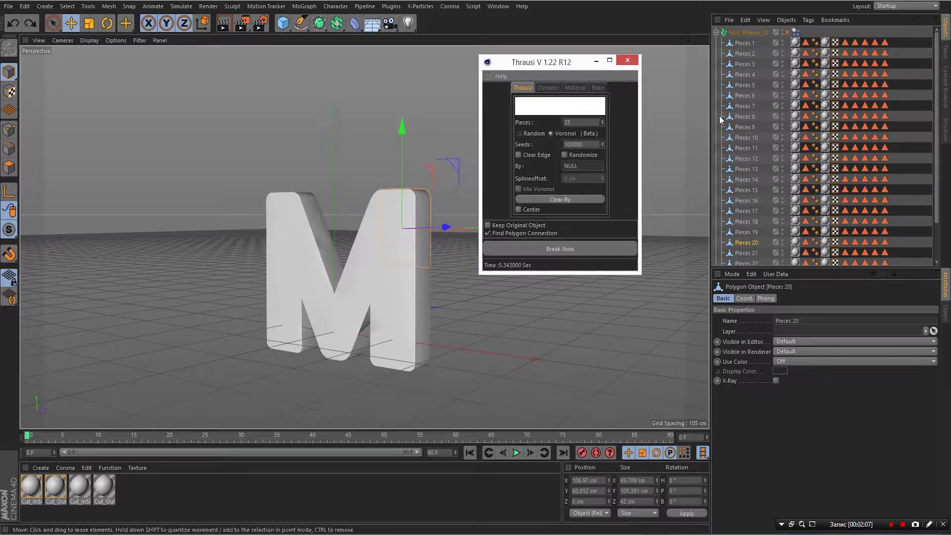
Fracture the large Pieces 20 into 4 smaller pieces, and test-move one new fragment before undoing that move.
left_click(743, 245)
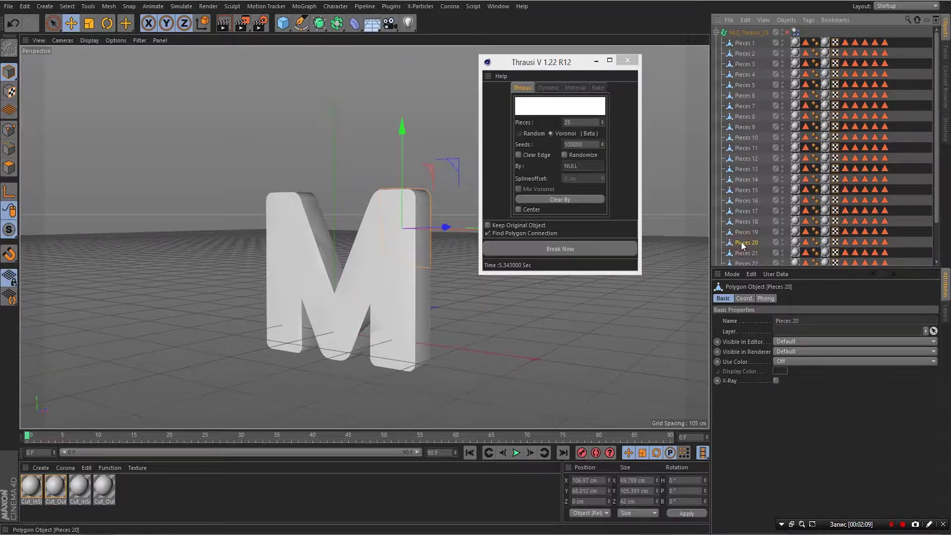
double_click(578, 123)
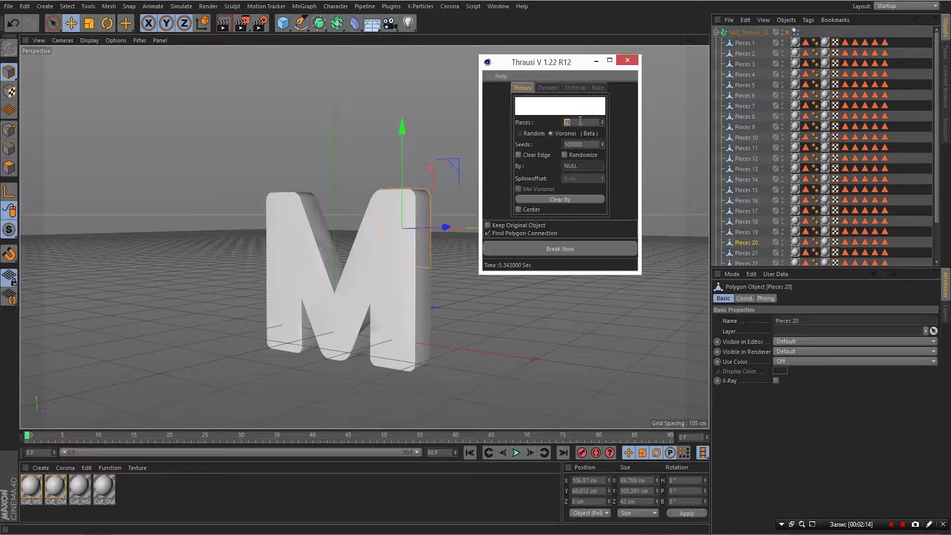
key("BackSpace")
left_click(566, 249)
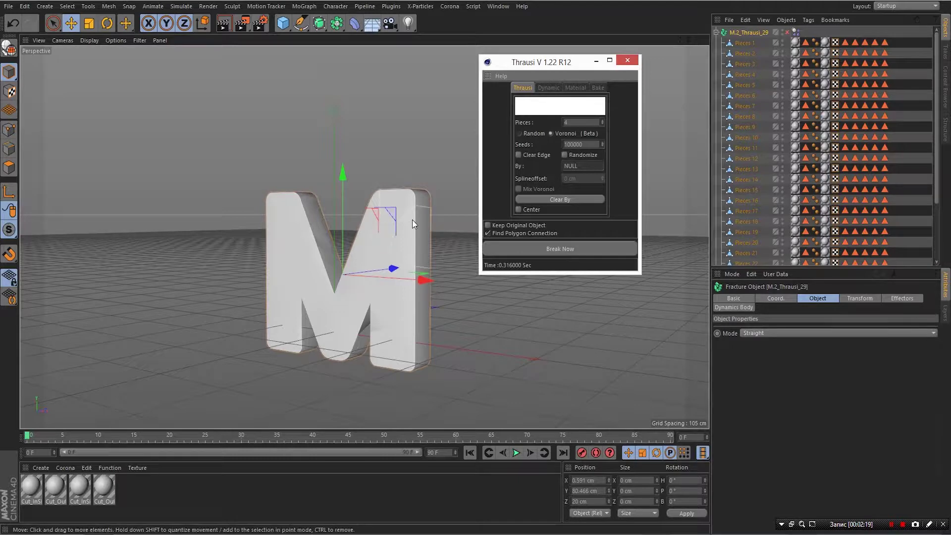
left_click_drag(410, 201, 445, 204)
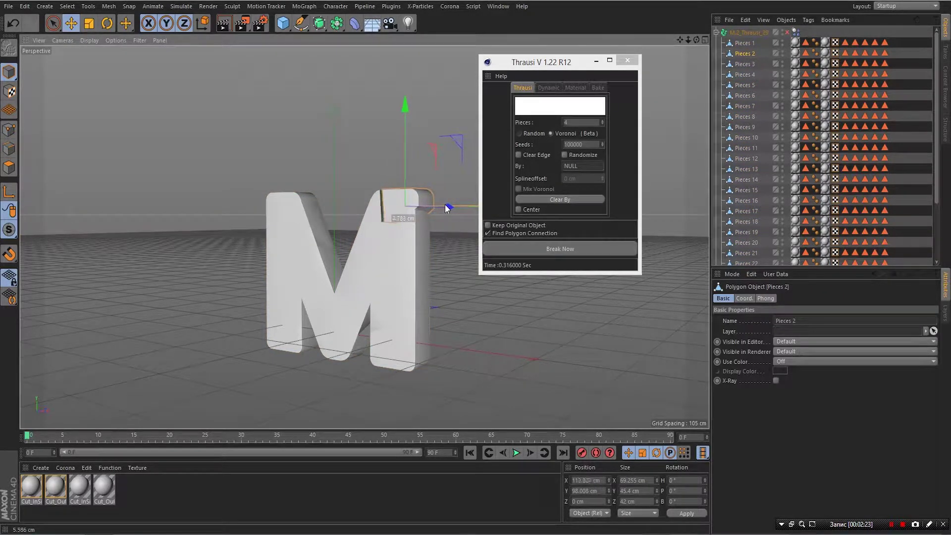
key("ctrl+z")
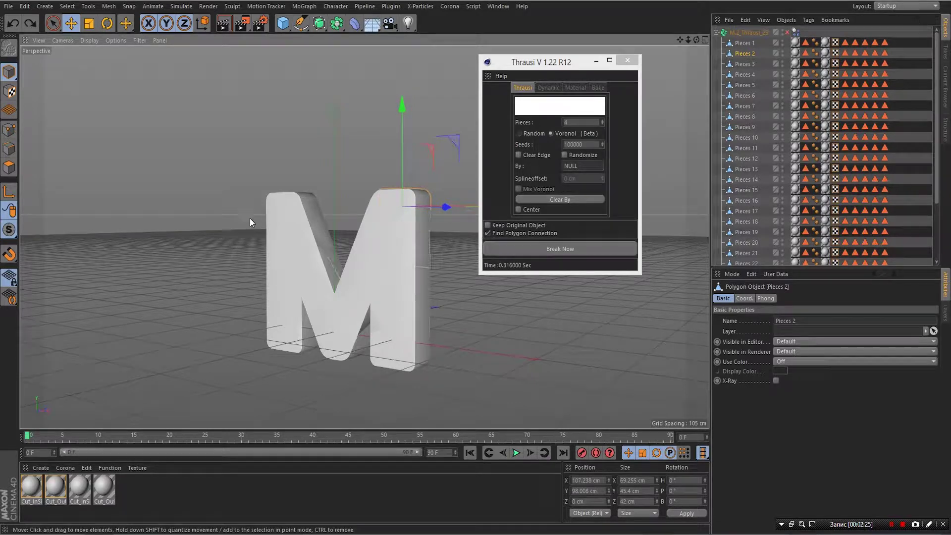
Fracture the large piece in the M's left leg into 3 smaller pieces and close Thrausi.
left_click(301, 249)
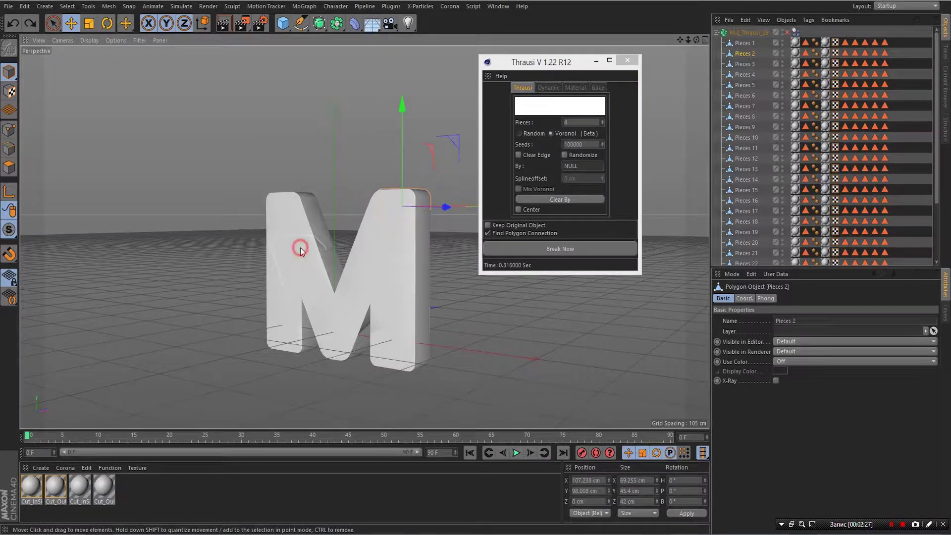
double_click(571, 123)
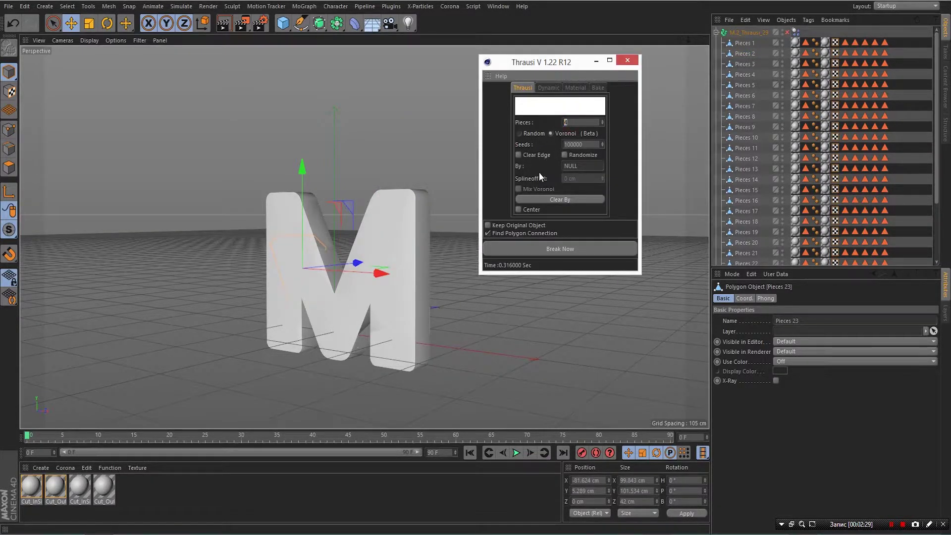
type("3")
left_click(559, 249)
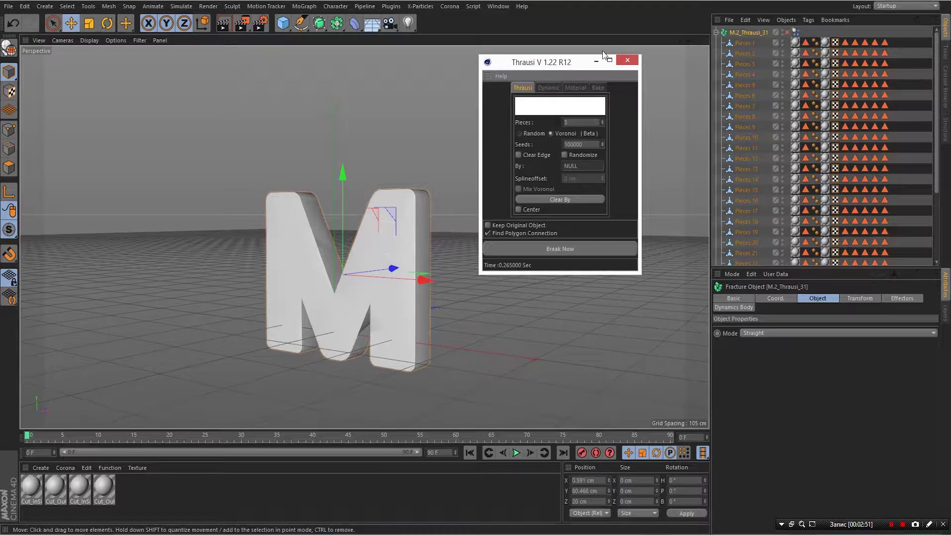
left_click(628, 60)
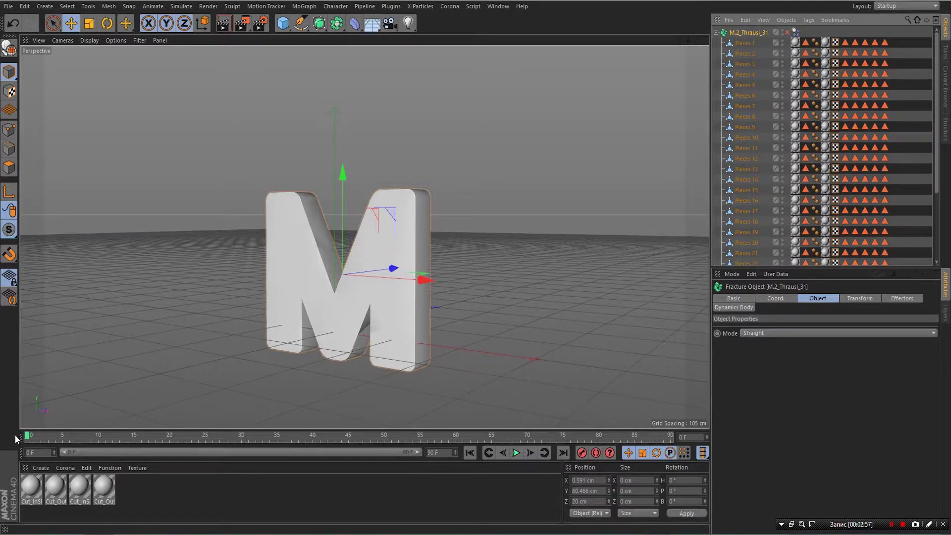
Play the animation to check how the fractured M behaves, and return to frame 0.
left_click(516, 453)
left_click(516, 456)
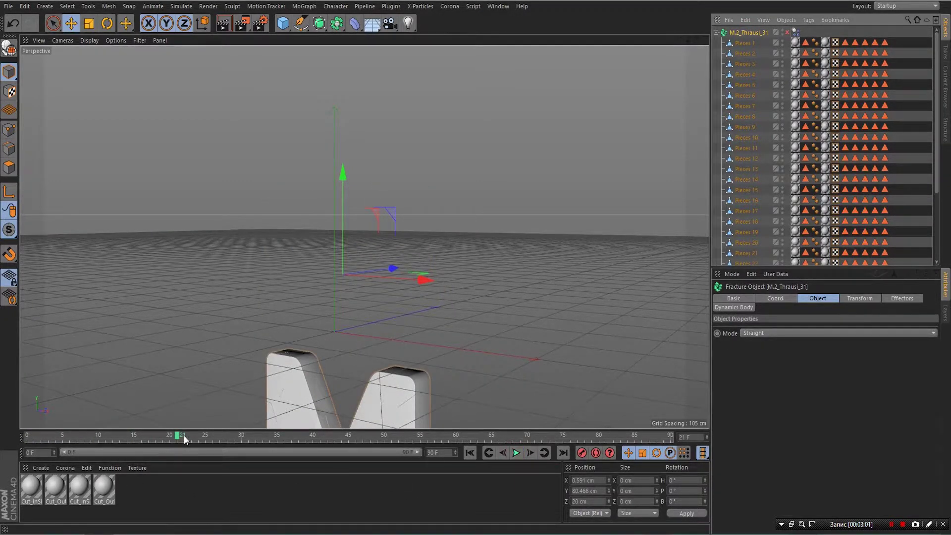
left_click_drag(178, 438, 28, 438)
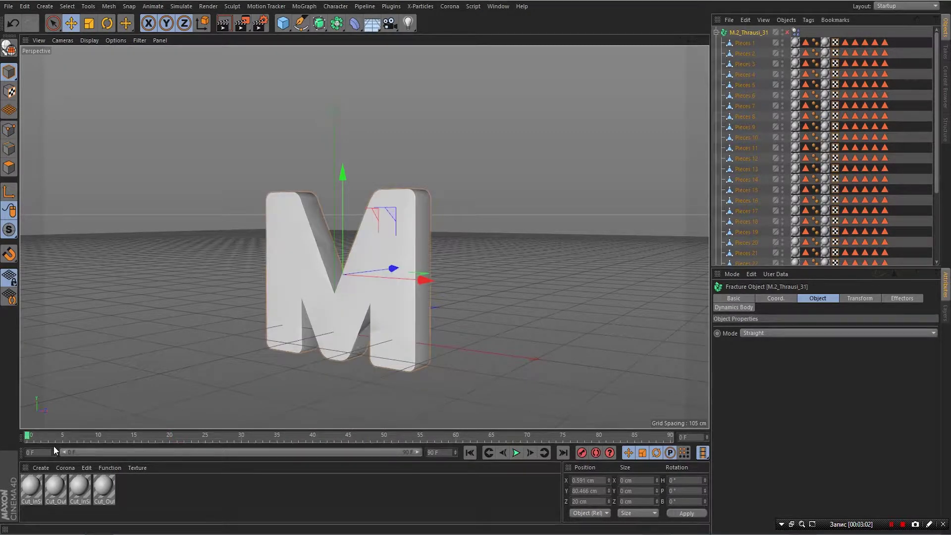
Delete the Dynamics Body tag from the fracture object, check the playback, and return to the first frame.
left_click(795, 33)
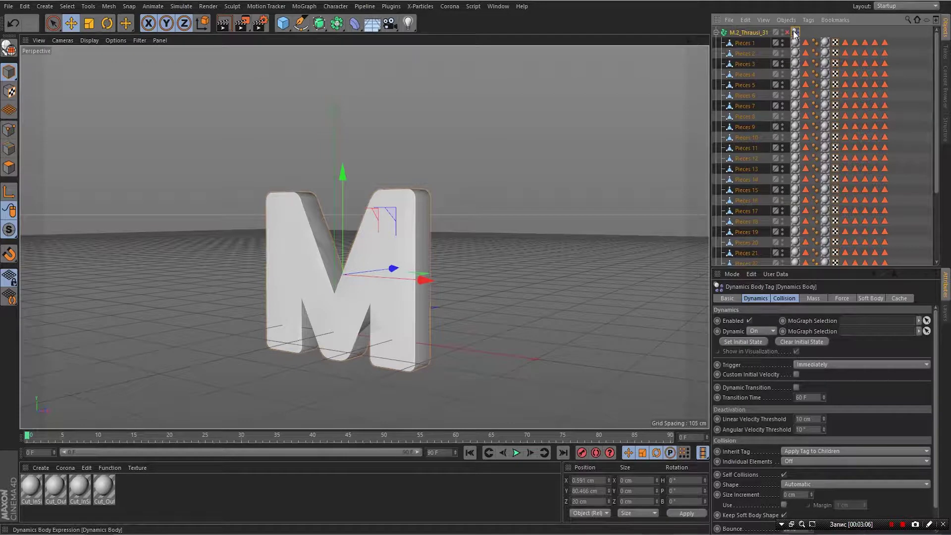
key("Delete")
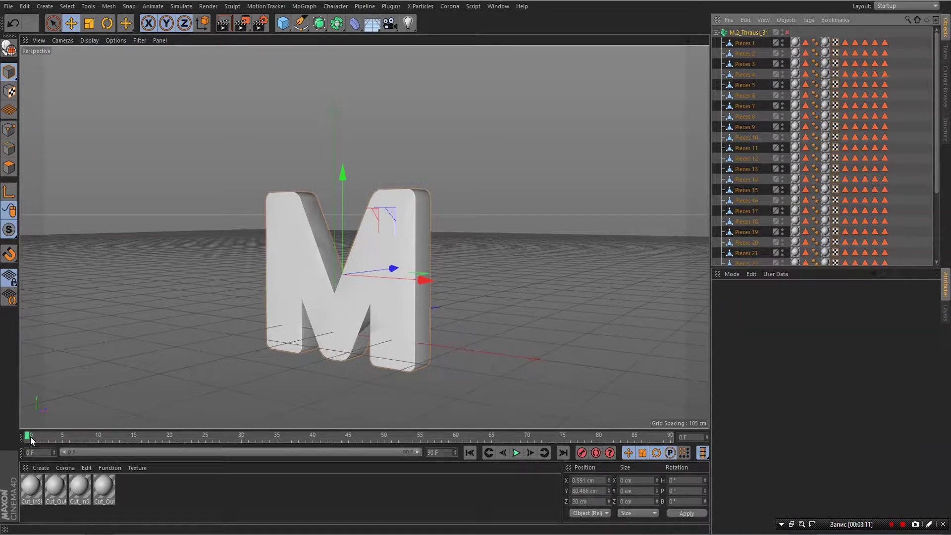
left_click(517, 453)
left_click(517, 453)
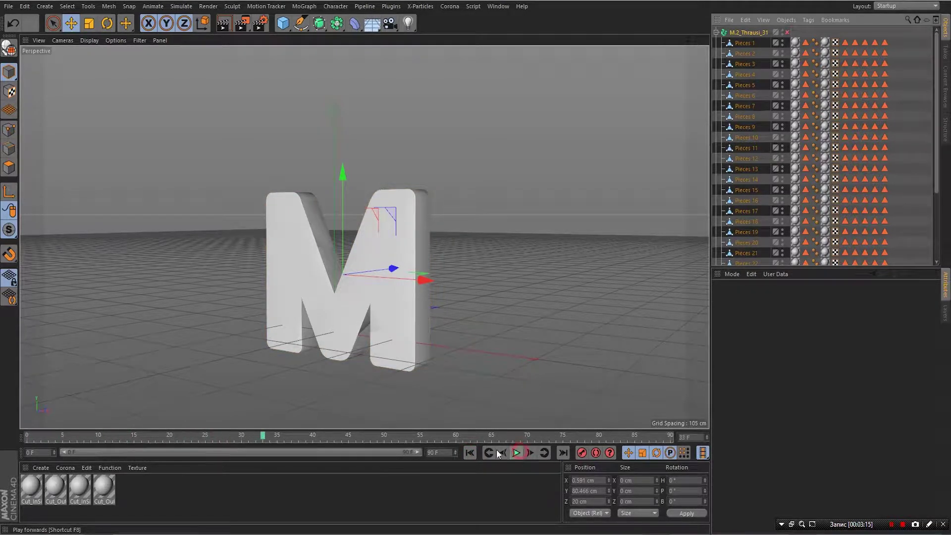
left_click(264, 436)
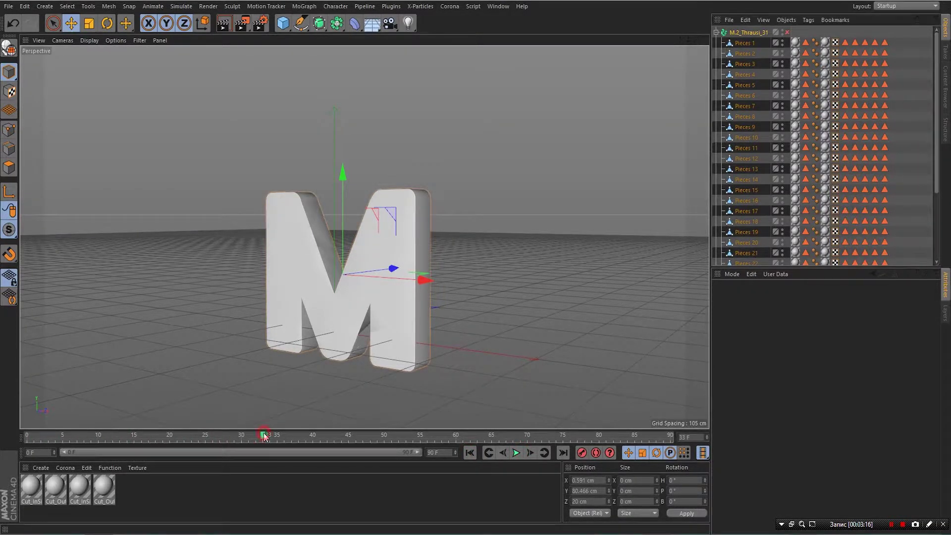
left_click(470, 452)
Delete the material, UVW and polygon selection tags from all the pieces, keeping only their Phong tags.
left_click(749, 33)
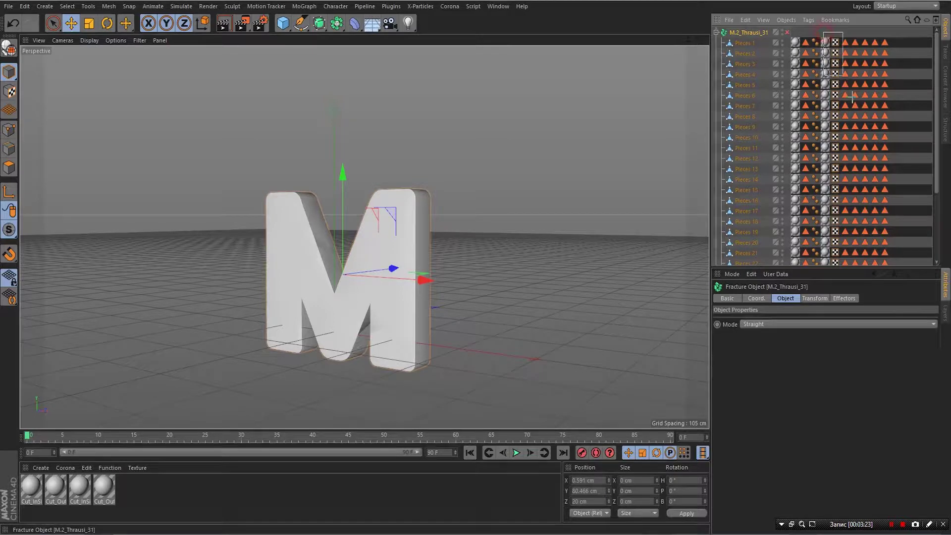
scroll(907, 198, "down", 3)
left_click_drag(918, 300, 918, 302)
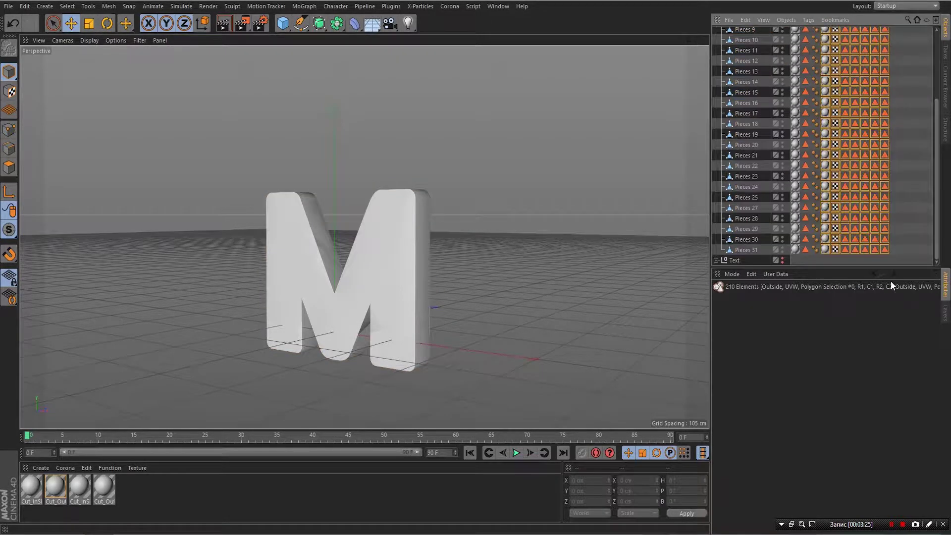
key("Delete")
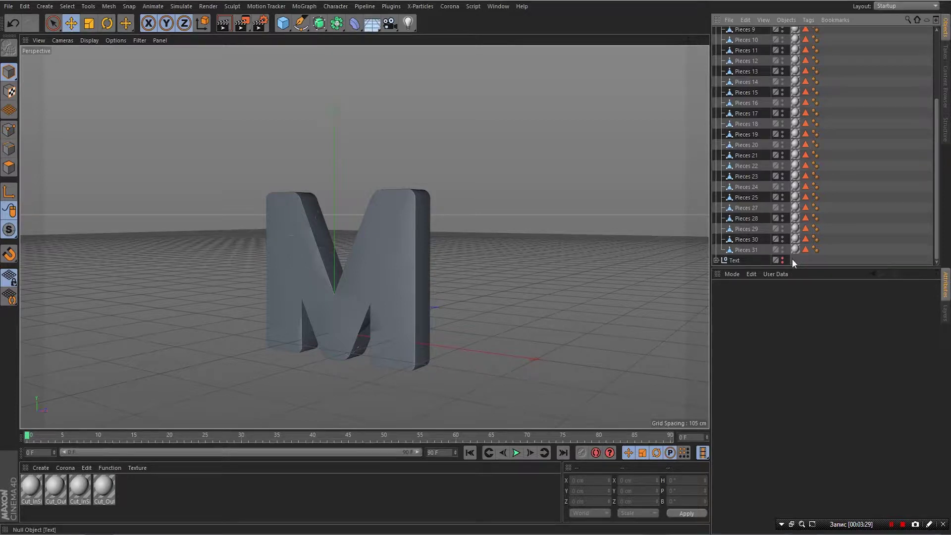
left_click_drag(792, 259, 807, 15)
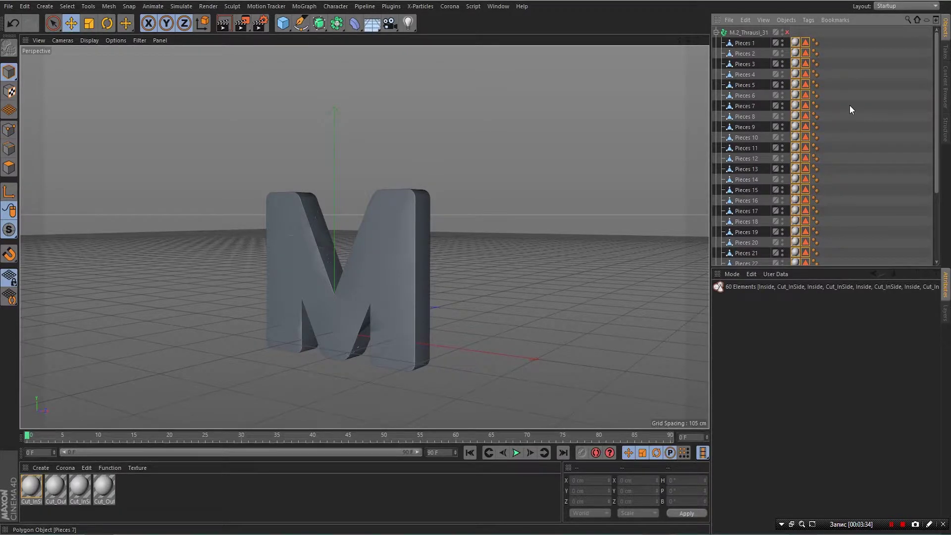
key("Delete")
Set the Phong angle of all the pieces' Phong tags to 15° and check the M's shading up close.
left_click_drag(801, 30, 791, 296)
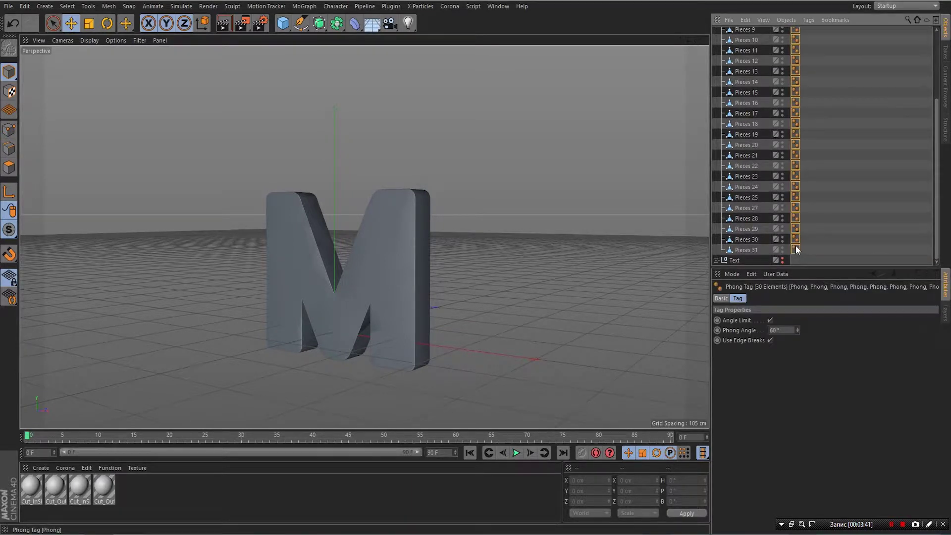
double_click(783, 330)
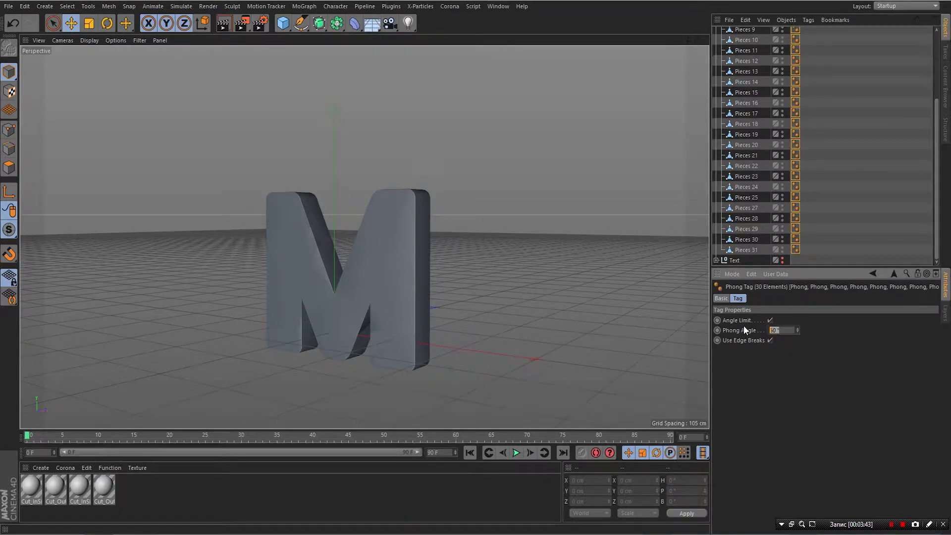
type("15")
left_click(824, 369)
left_click_drag(689, 39, 738, 40)
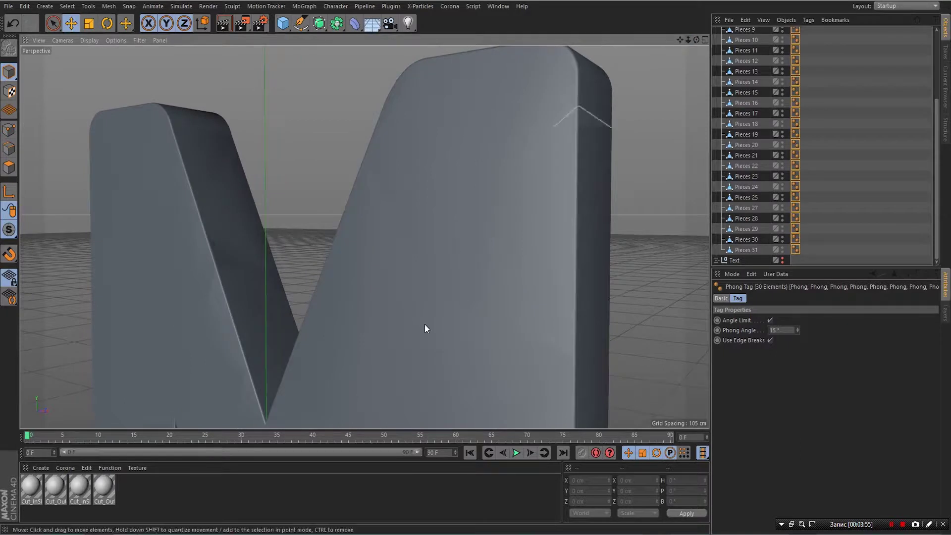
left_click(387, 212)
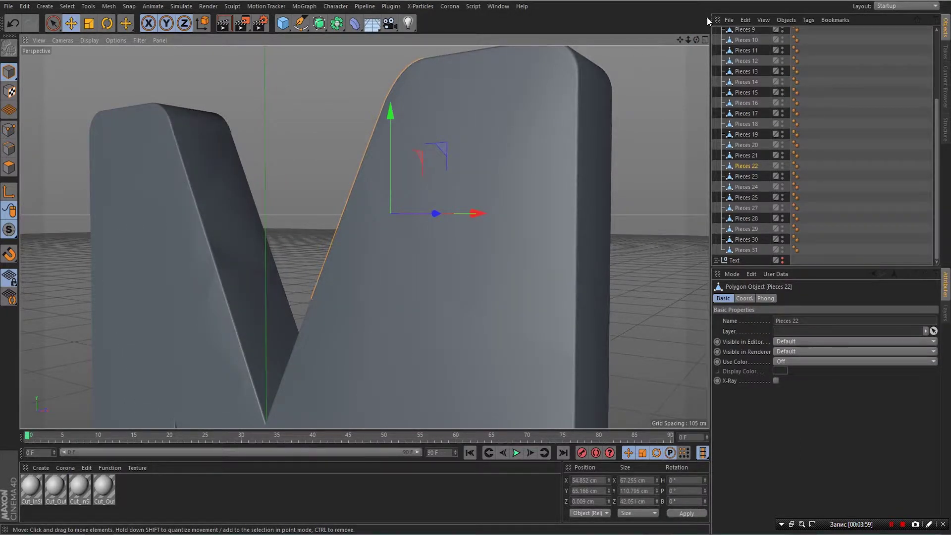
left_click_drag(687, 38, 609, 262)
left_click(609, 261)
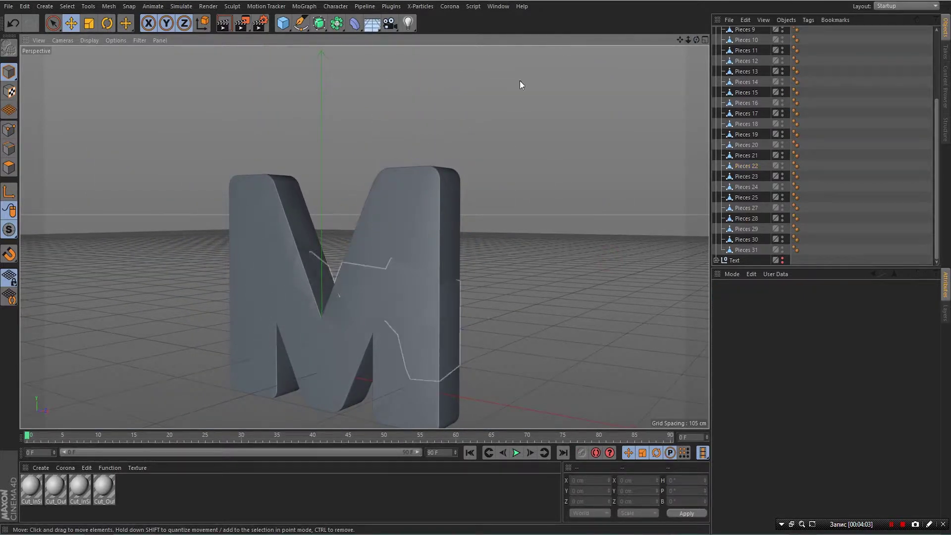
Collapse the fracture object's hierarchy and enable the fracture object.
scroll(754, 153, "up", 4)
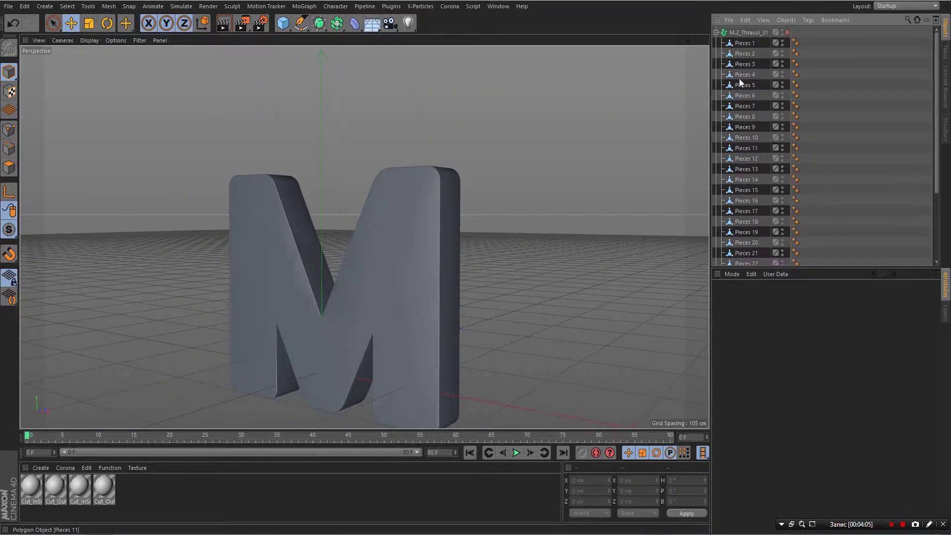
left_click(716, 32)
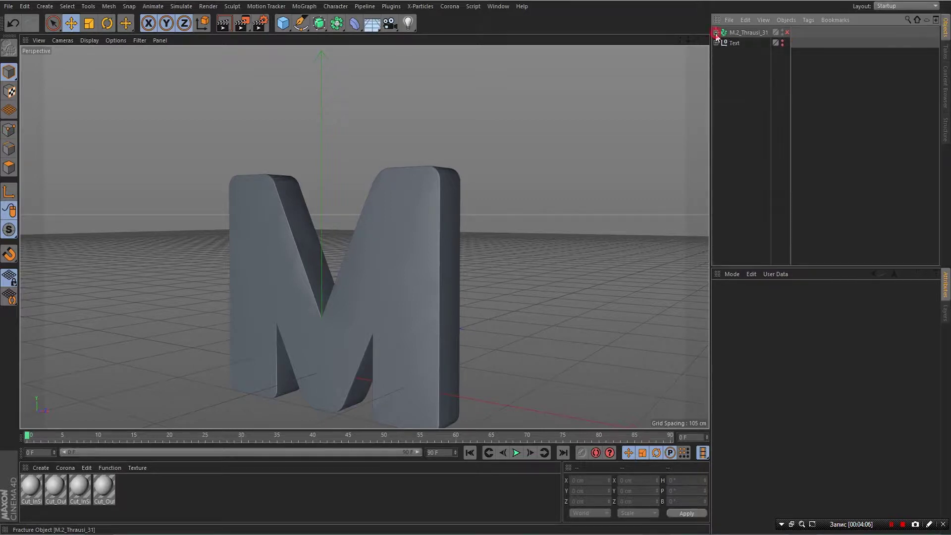
left_click(787, 32)
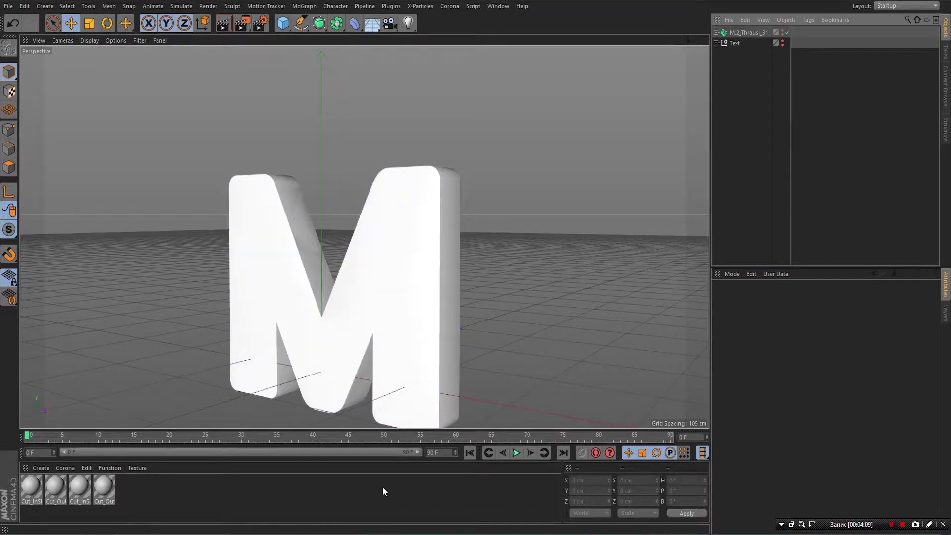
Add a MoGraph Plain effector and assign it to the fracture object's Effectors list.
left_click(304, 7)
mouse_move(305, 22)
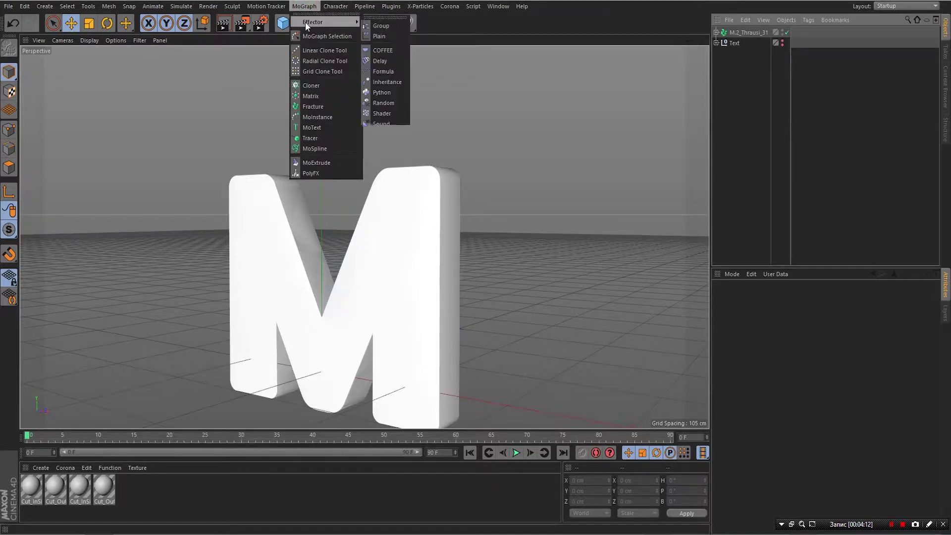
left_click(382, 35)
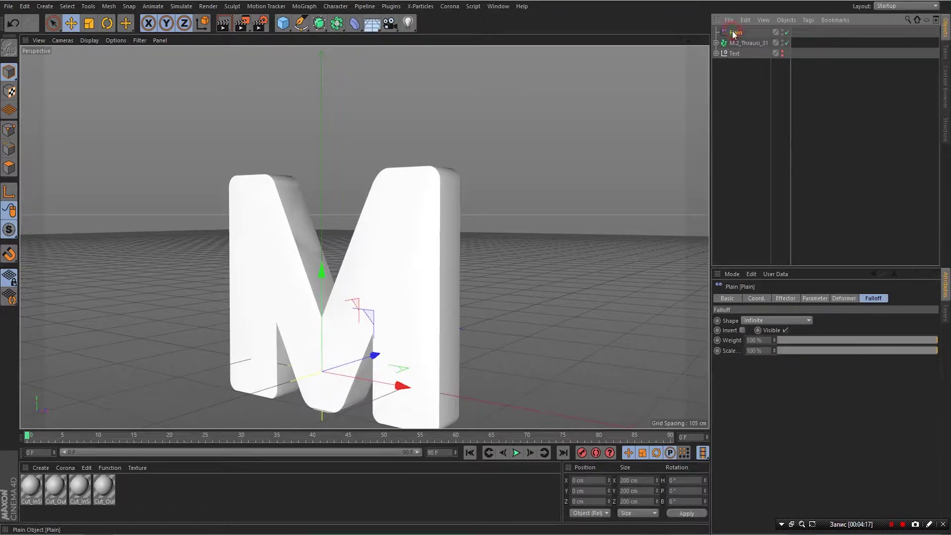
left_click(746, 42)
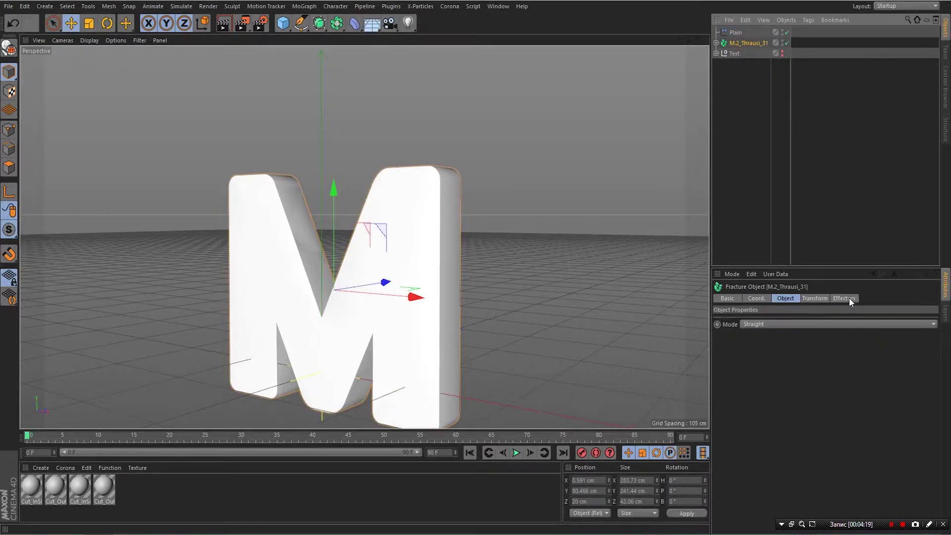
left_click(845, 298)
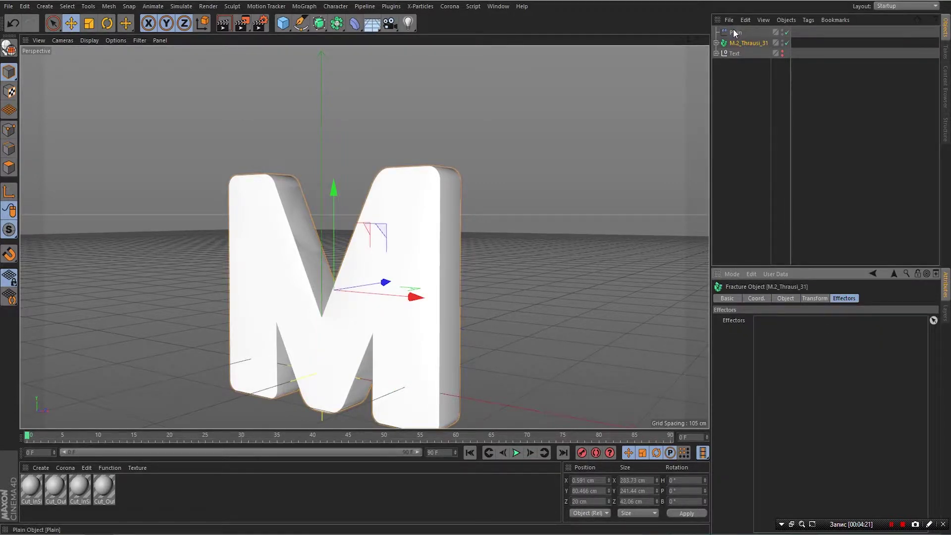
left_click_drag(736, 32, 782, 363)
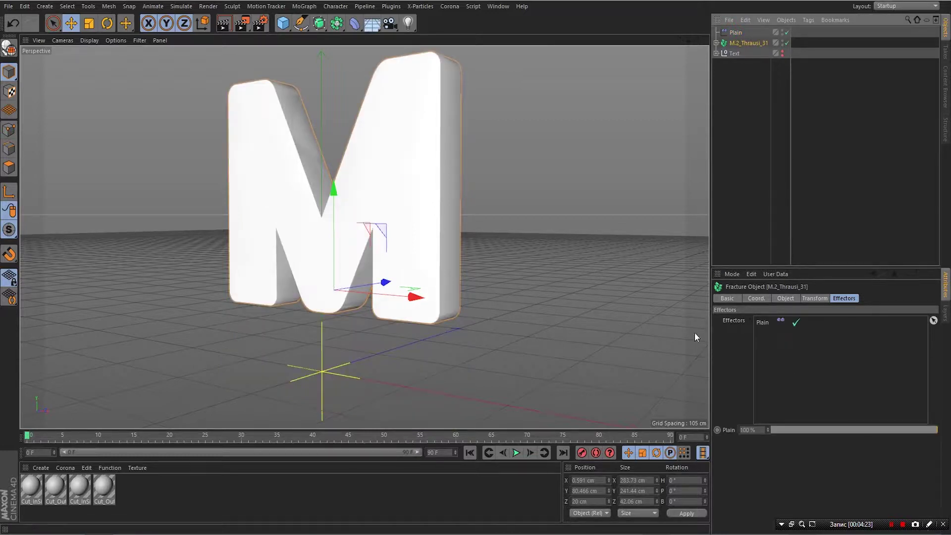
Change the Plain effector's falloff shape to Linear.
left_click(745, 33)
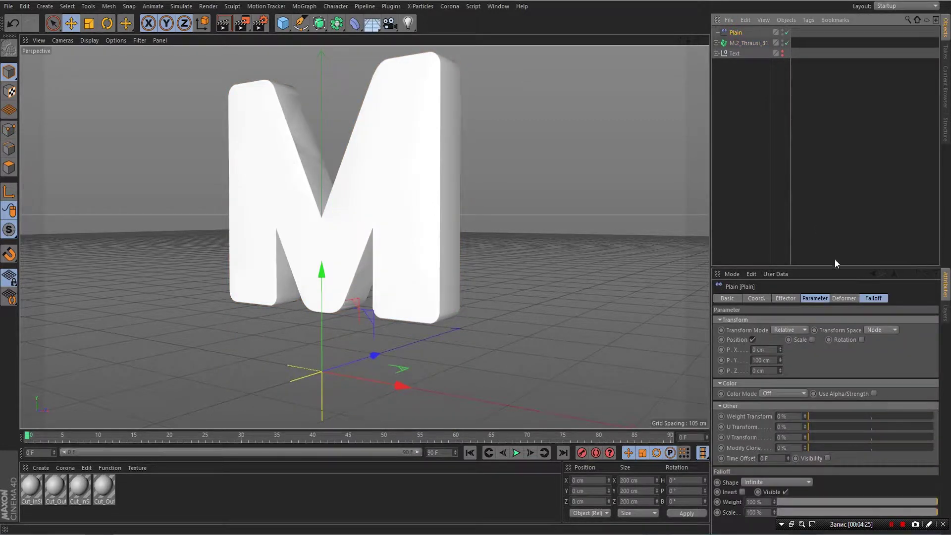
left_click(875, 299)
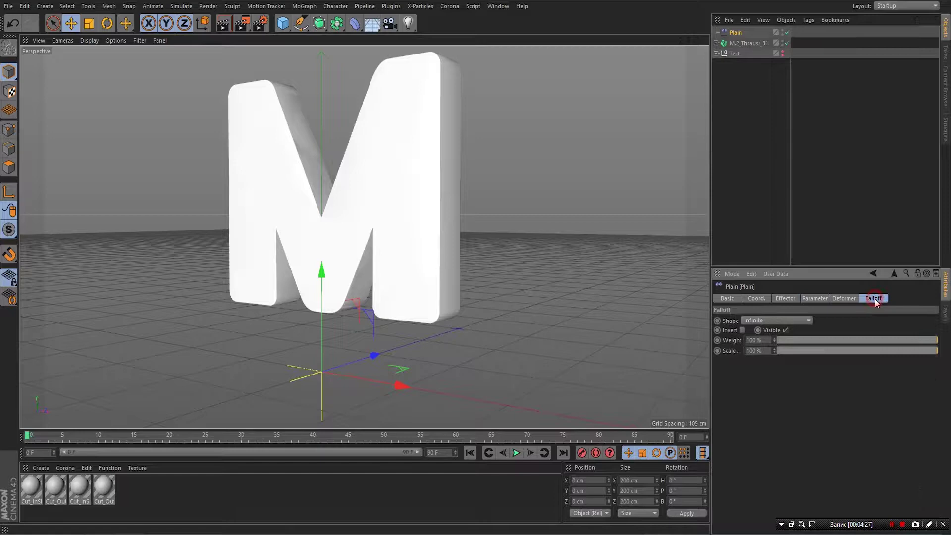
left_click(776, 322)
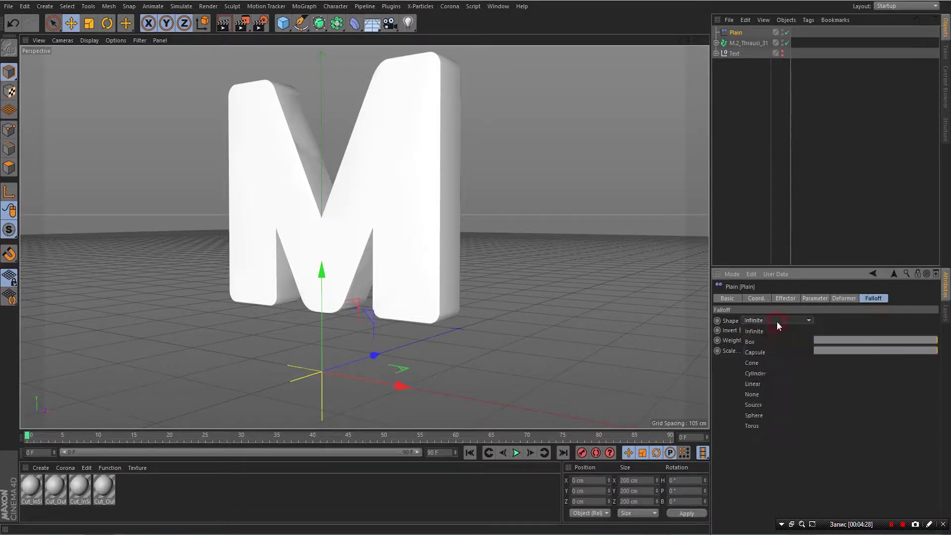
left_click(774, 385)
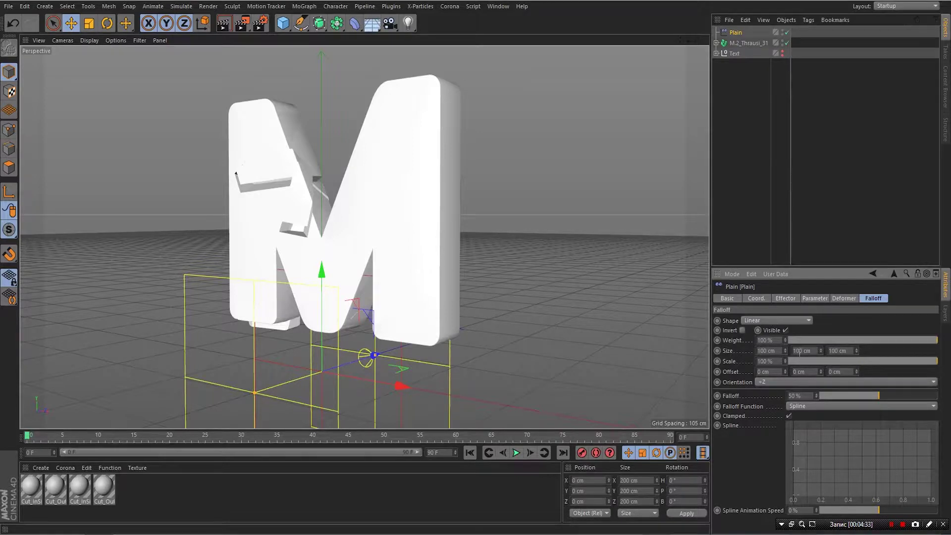
left_click(771, 351)
double_click(758, 350)
left_click_drag(689, 39, 674, 49)
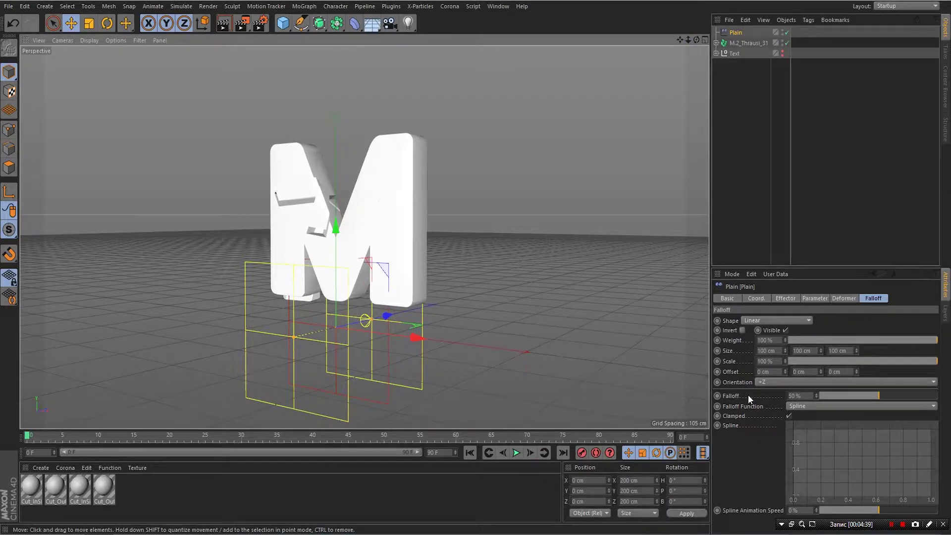
Set the linear falloff's orientation to +X and slide the effector along X to about -25 cm.
left_click(770, 383)
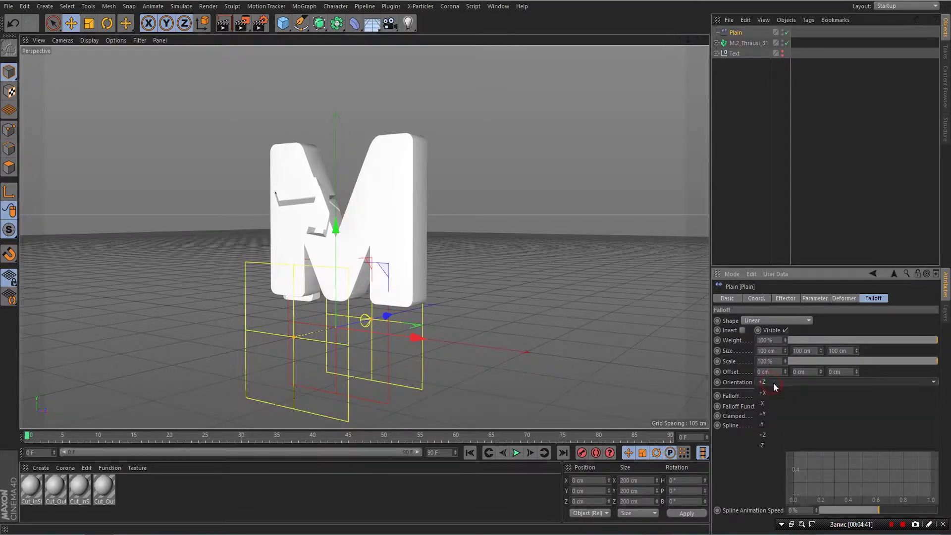
left_click(776, 397)
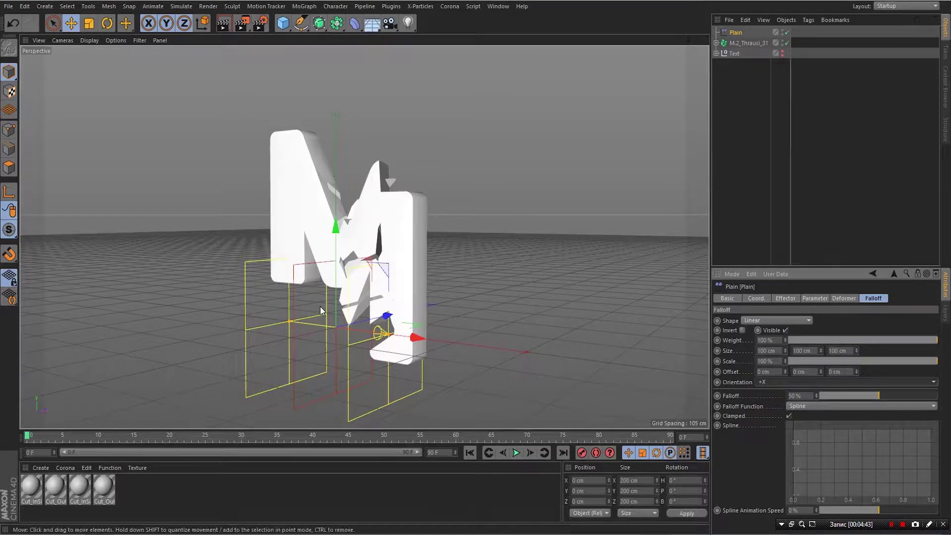
left_click_drag(414, 337, 435, 332)
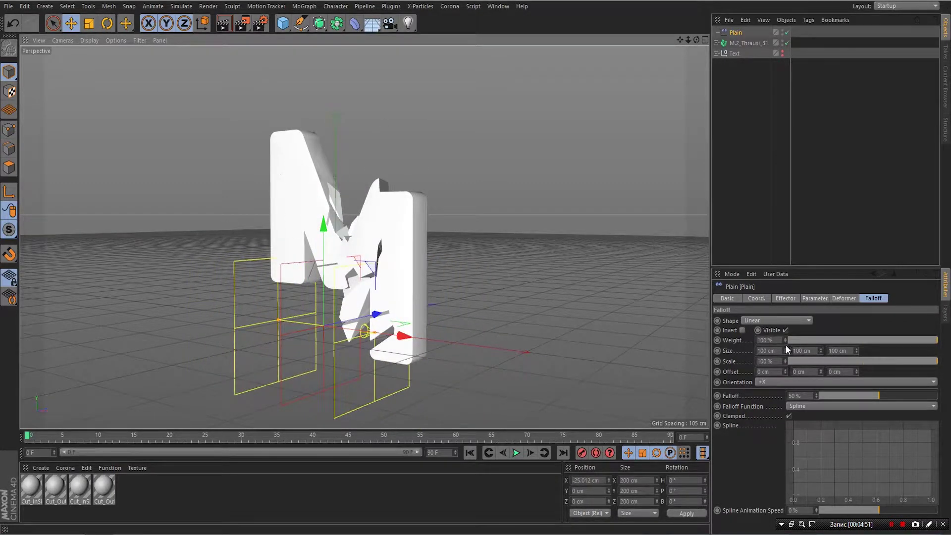
Set the Plain effector's falloff size to 200 cm on all three axes.
left_click(771, 352)
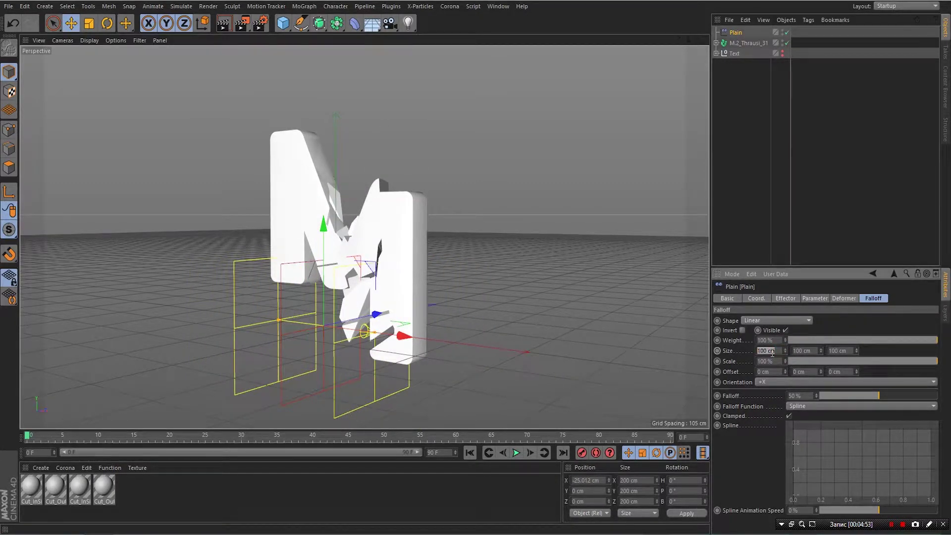
type("200")
left_click(809, 350)
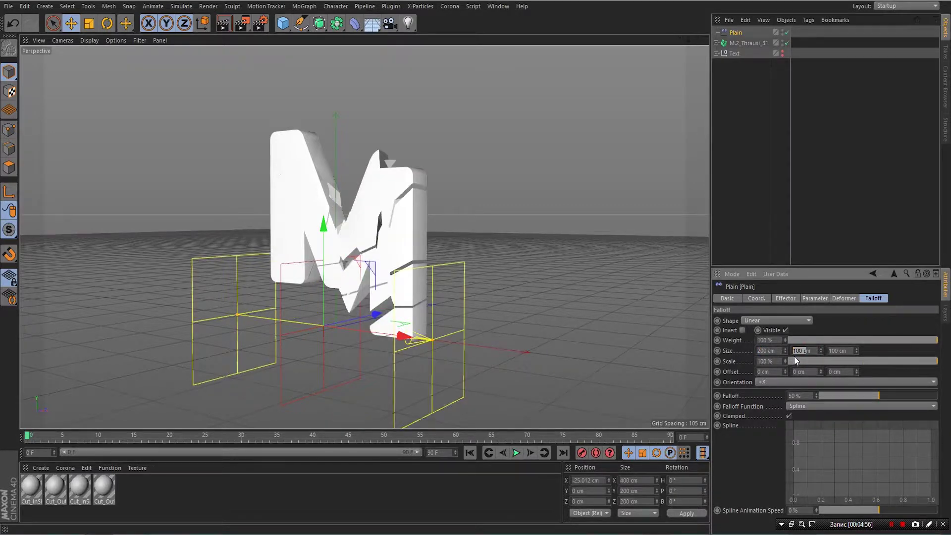
type("200")
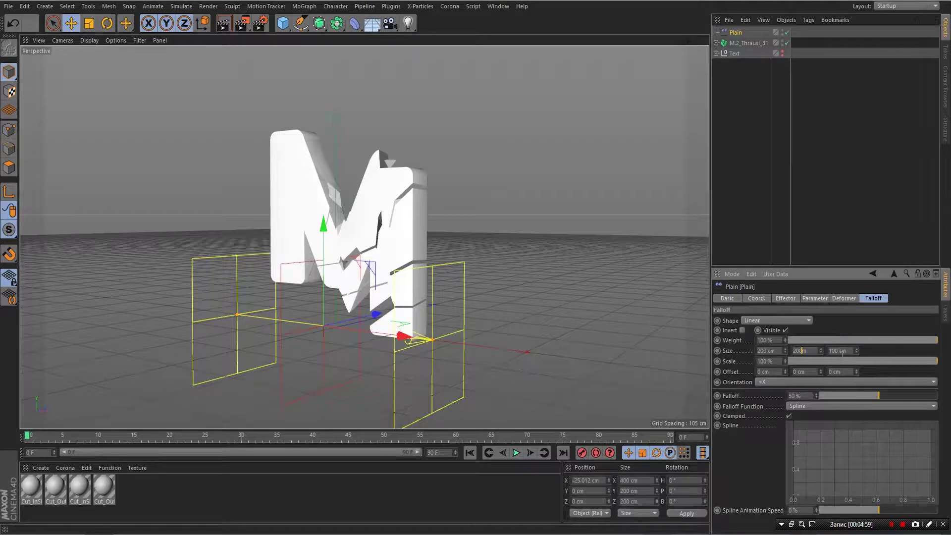
type("00")
key("Tab")
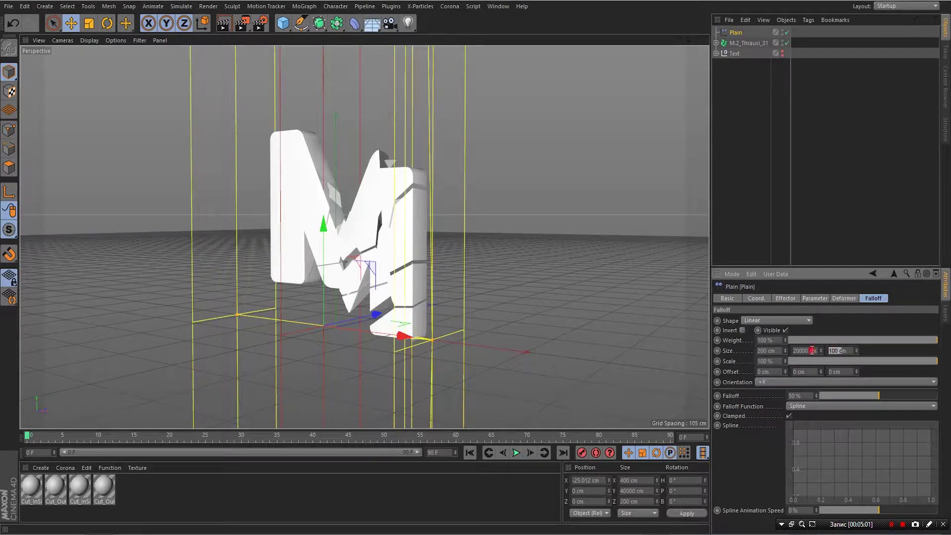
left_click(800, 351)
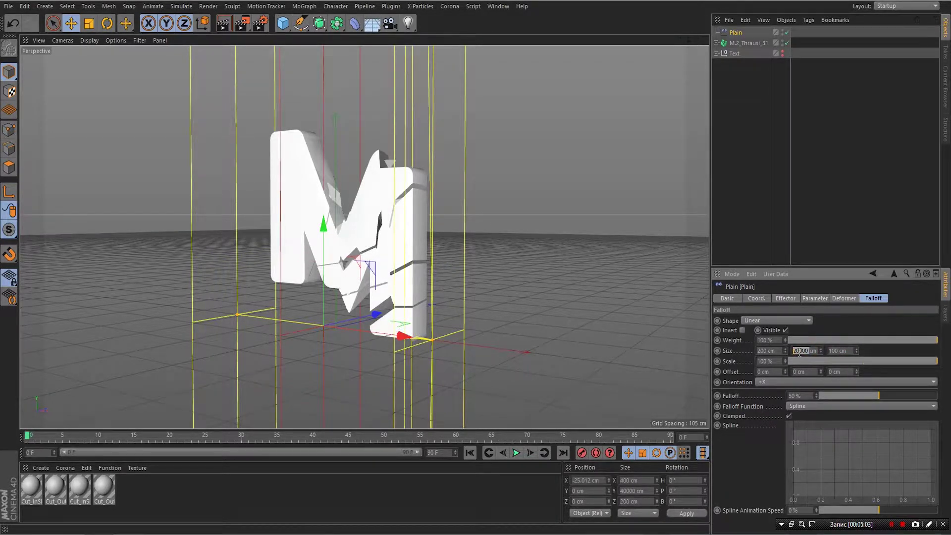
type("2")
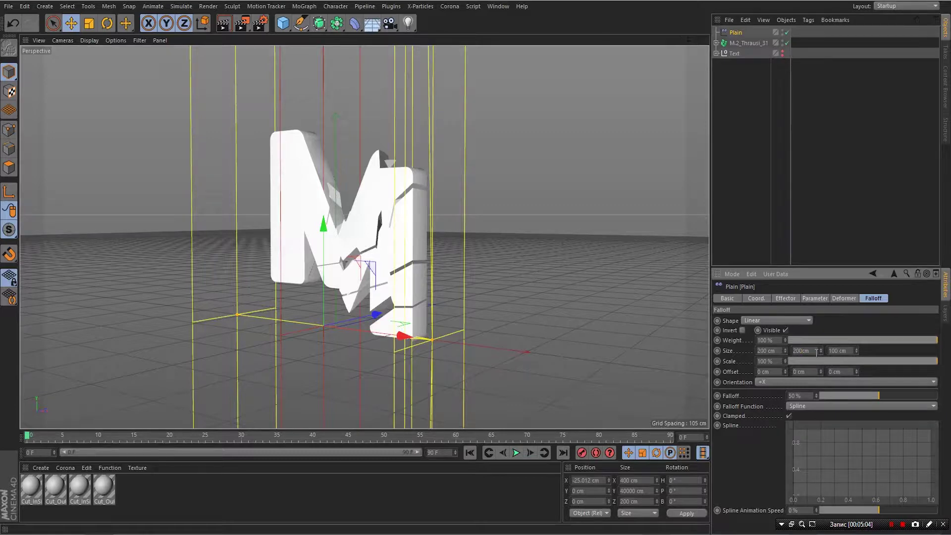
key("Return")
double_click(837, 351)
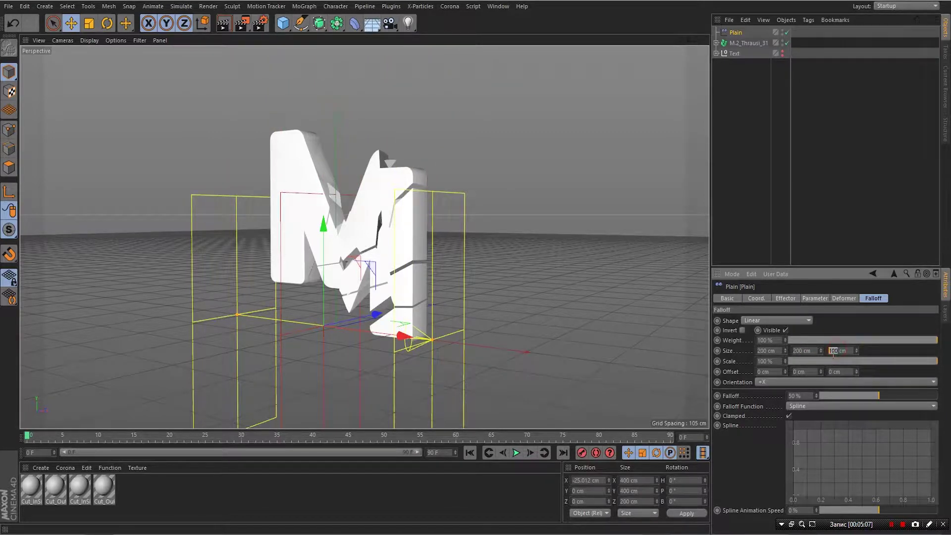
type("200")
key("Return")
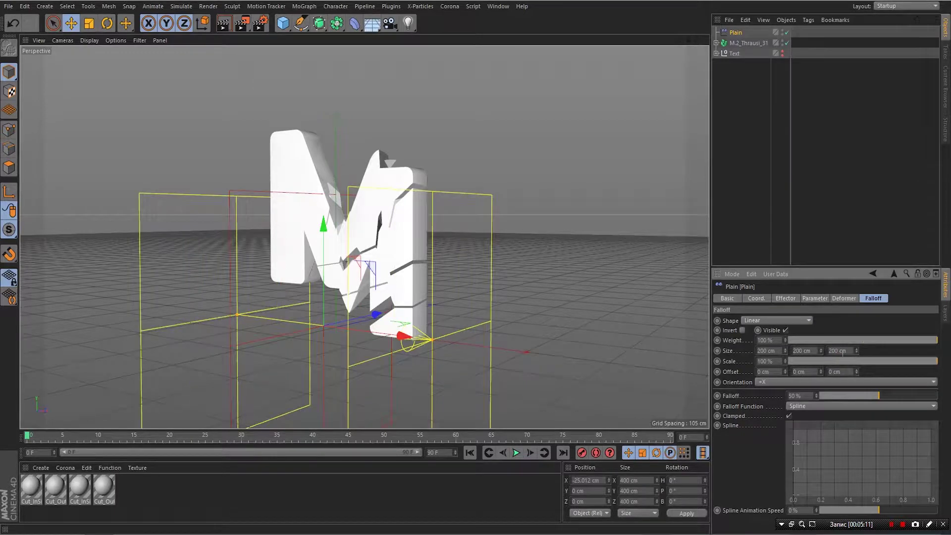
Slide the Plain effector along X past the M and back to test the falloff, leaving it at about -82 cm.
left_click_drag(402, 337, 243, 355)
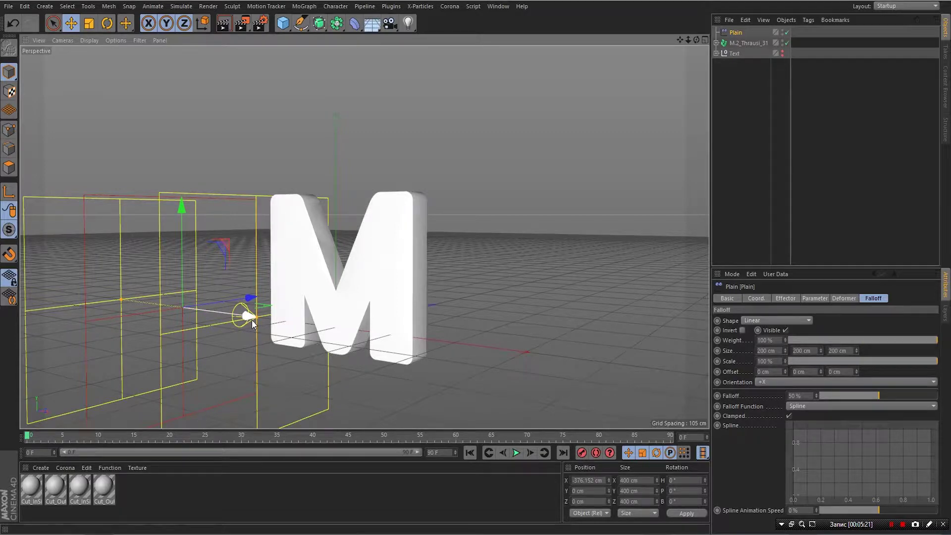
left_click_drag(263, 317, 394, 336)
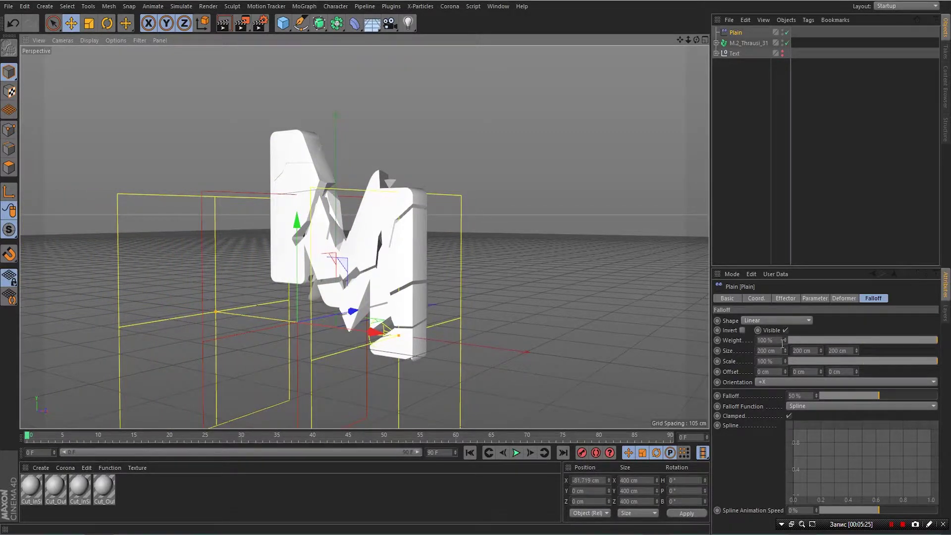
Reset the Plain effector's Y position offset to 0 cm, and enable its Rotation parameter in place of Position.
left_click(786, 298)
left_click(814, 298)
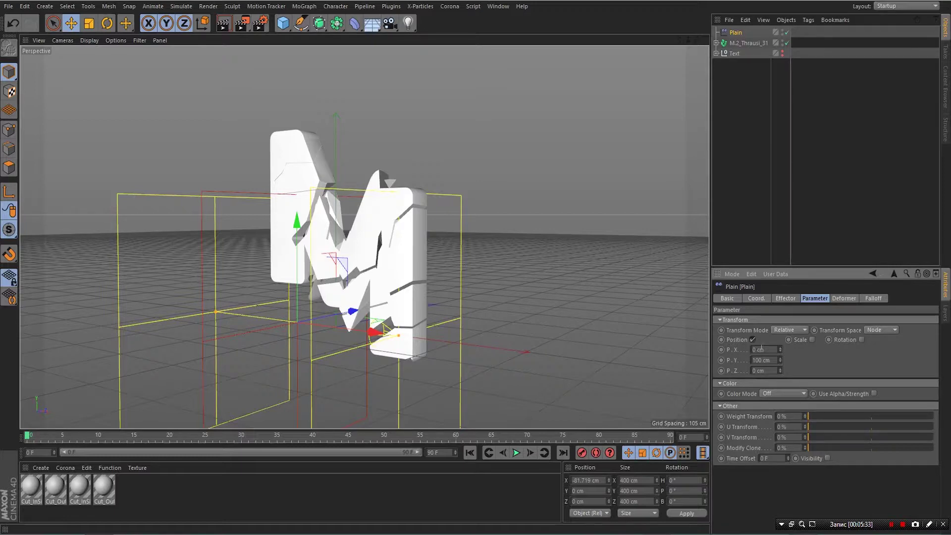
double_click(755, 360)
type("0m")
left_click(760, 340)
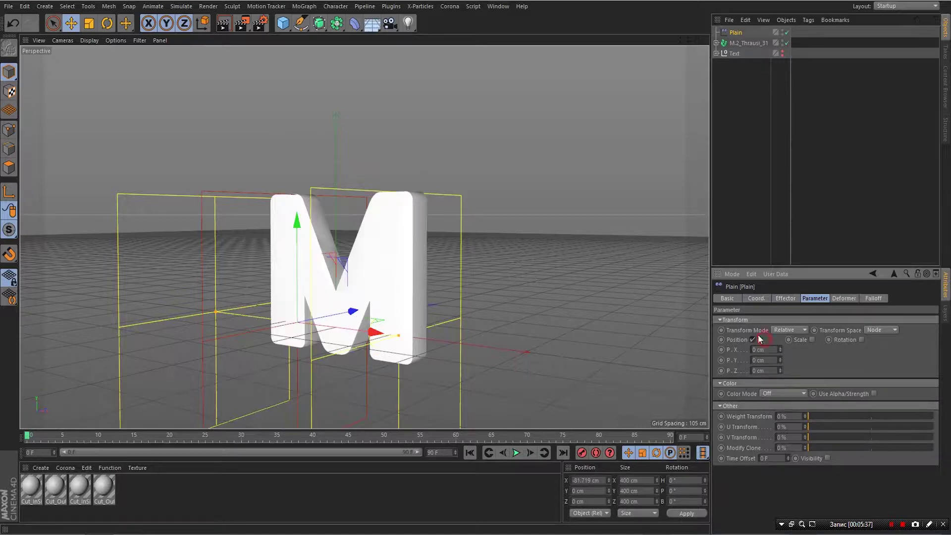
left_click(753, 340)
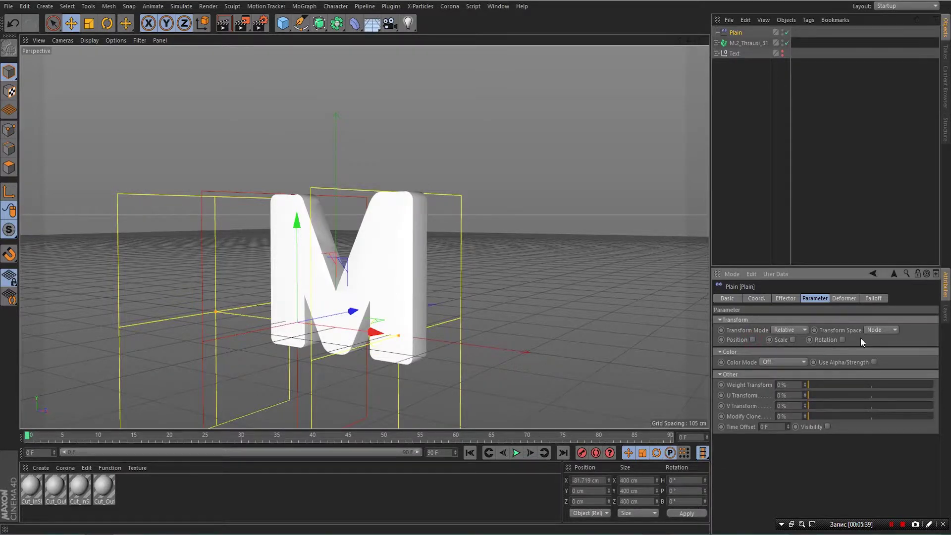
left_click(842, 340)
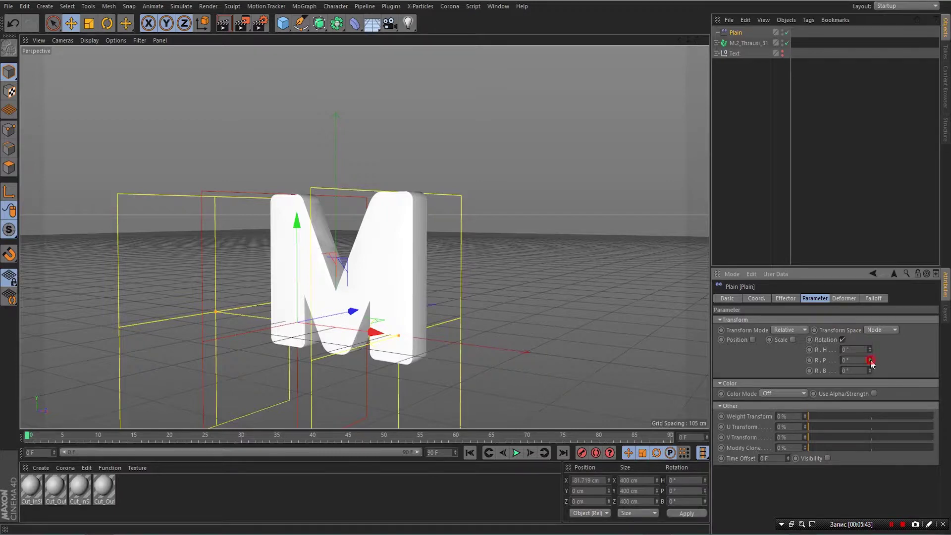
Set the Plain effector's rotation to P 360° and H -360°, and slide it along X past the M to about 141 cm.
left_click_drag(869, 360, 870, 336)
left_click_drag(869, 360, 870, 365)
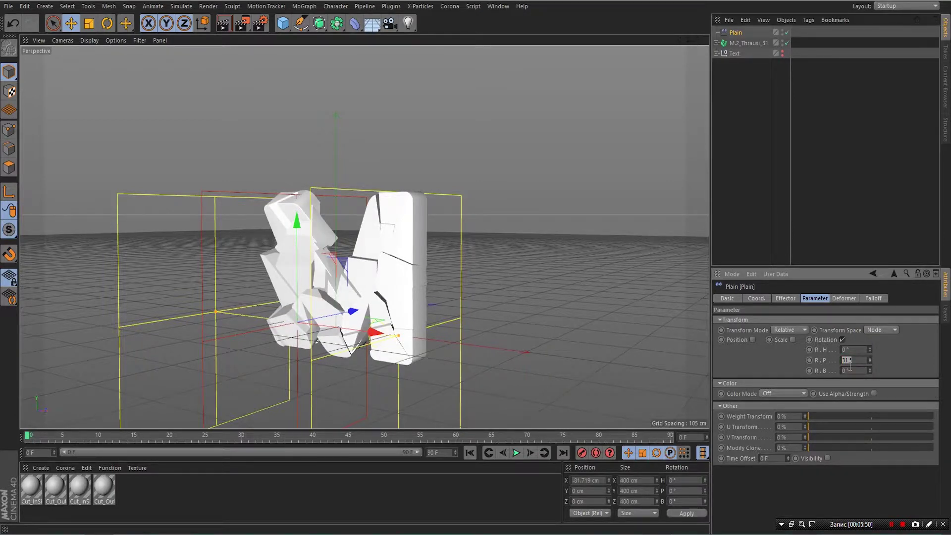
left_click(898, 354)
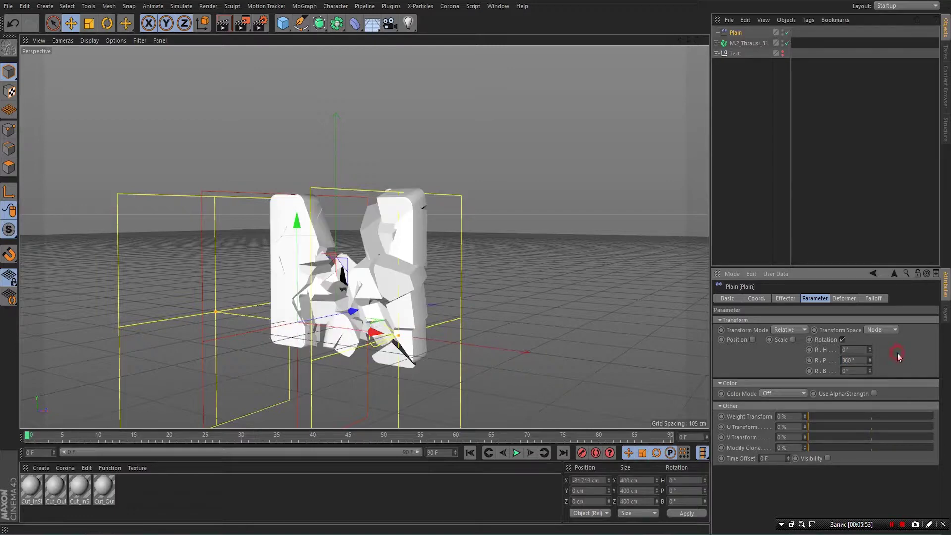
left_click_drag(383, 339, 263, 242)
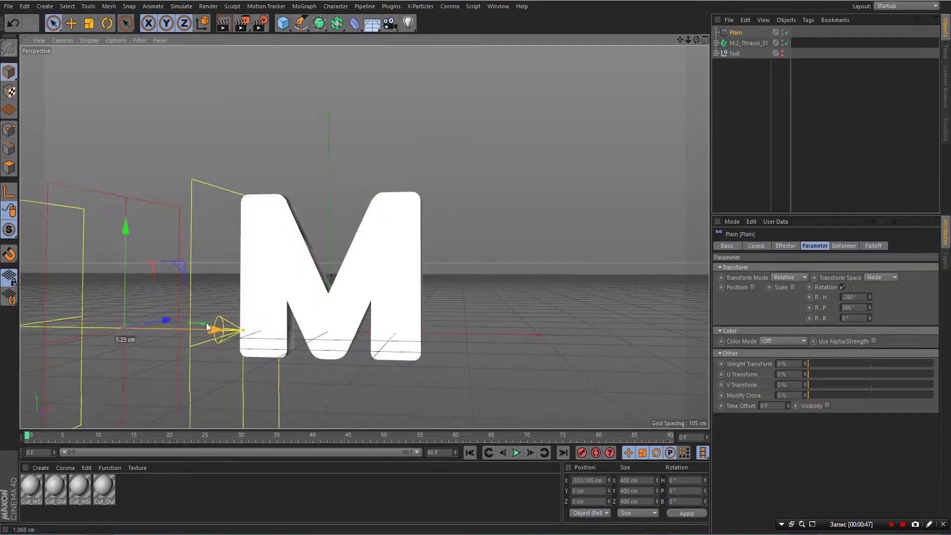
left_click_drag(213, 327, 512, 338)
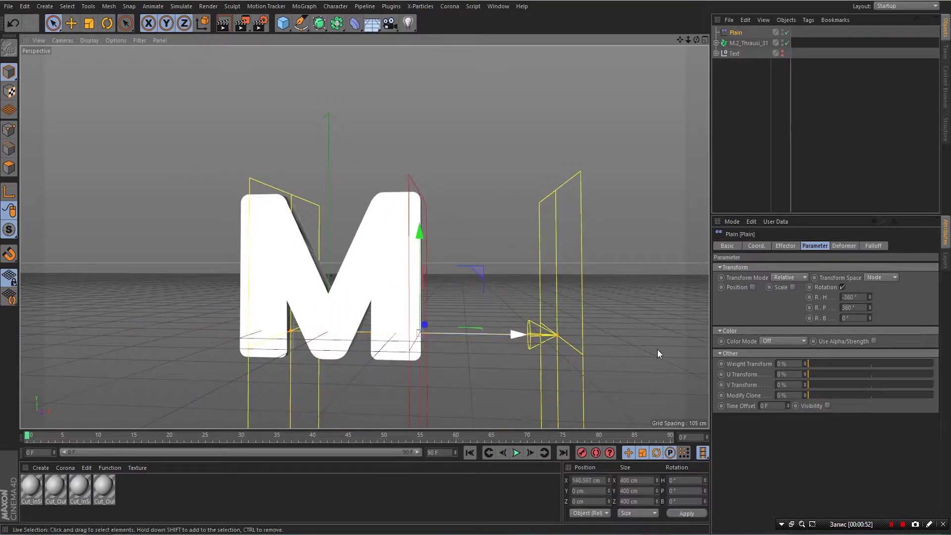
Try a 360° heading rotation, reset the heading to 0°, and slide the Plain effector along X to about -96 cm.
left_click(859, 297)
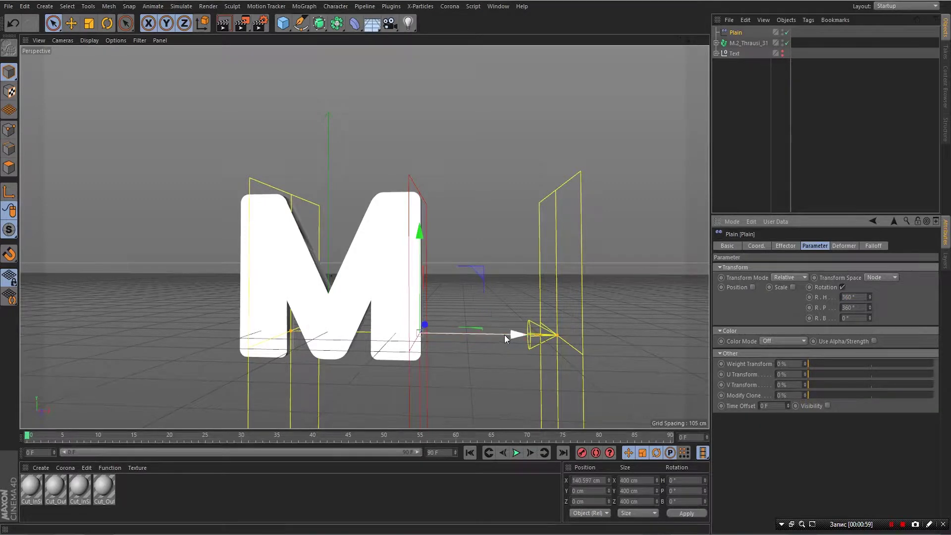
mouse_move(504, 334)
left_mouse_down()
mouse_move(197, 327)
mouse_move(276, 333)
mouse_move(330, 321)
mouse_move(510, 334)
left_mouse_up()
left_click(862, 296)
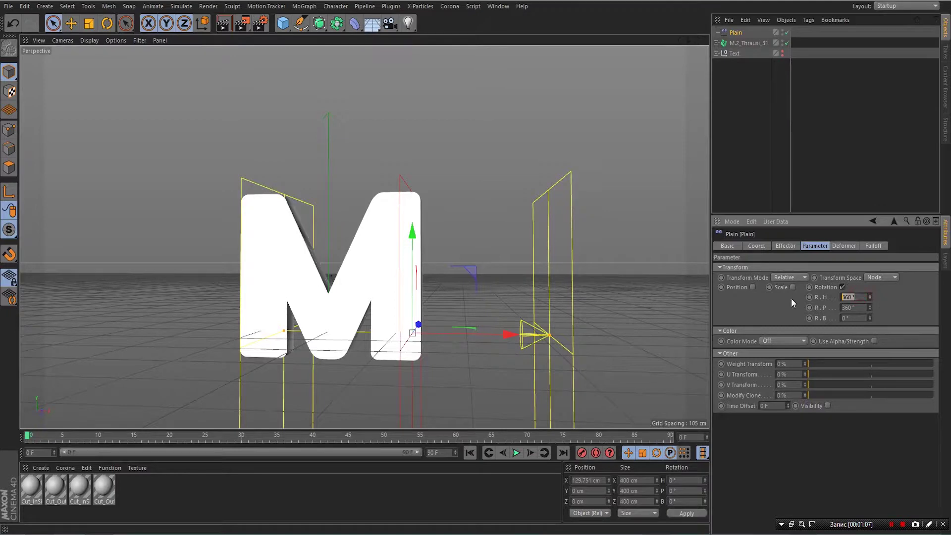
type("0")
left_click_drag(510, 335, 366, 280)
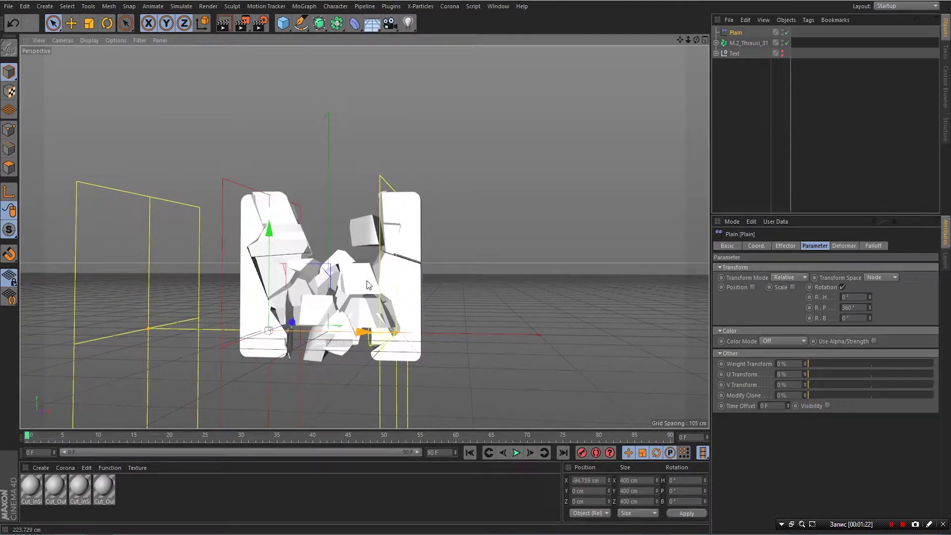
Set the linear falloff value to 20% and enable the Plain effector's Visibility parameter.
left_click(874, 246)
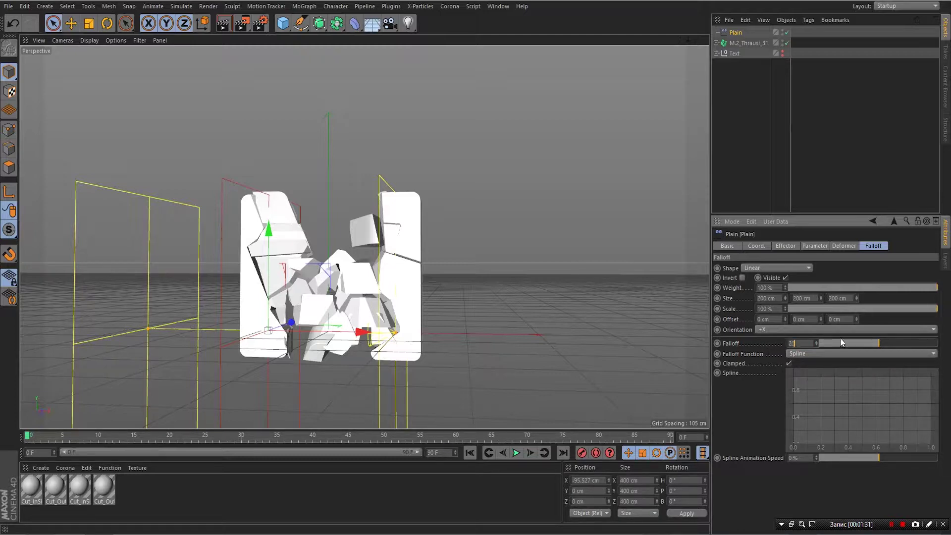
key("Return")
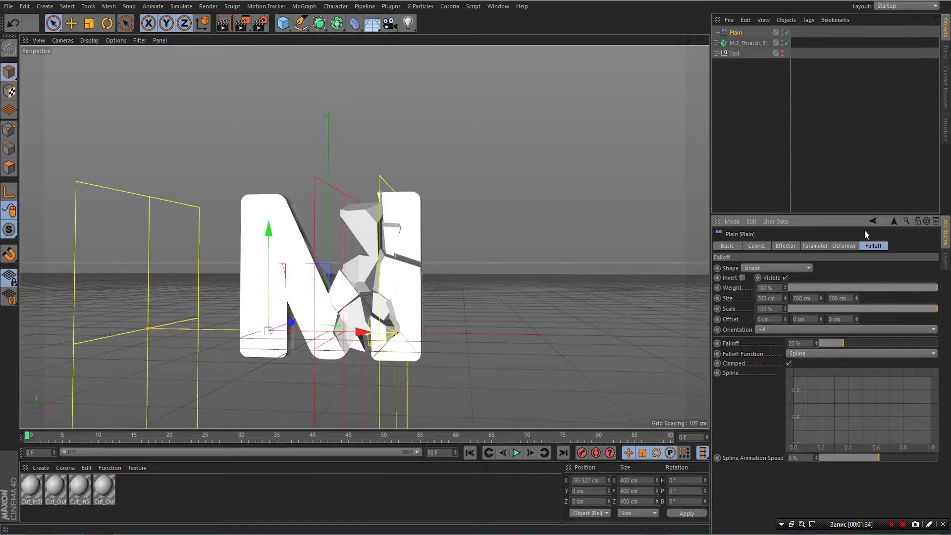
left_click(845, 245)
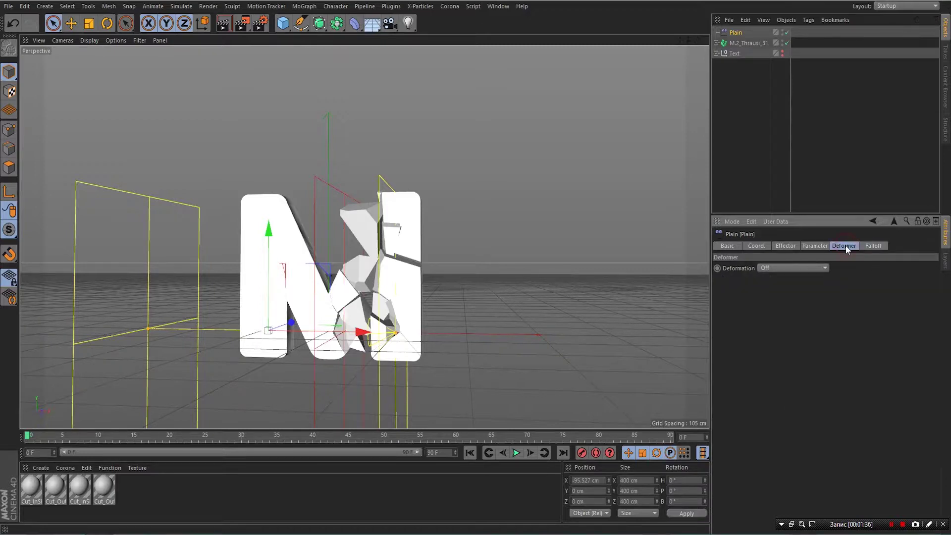
left_click(812, 246)
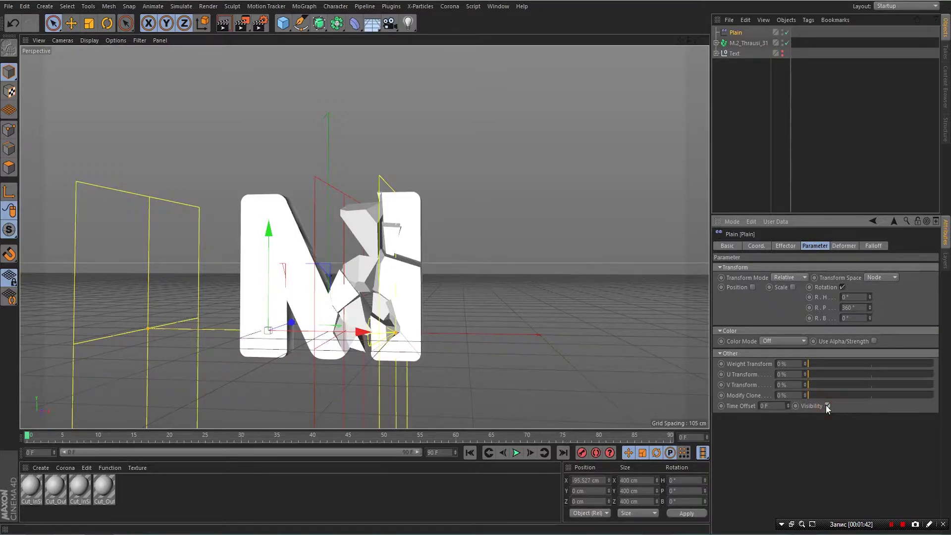
Set the Plain effector's Maximum to 50% and slide it along X to about -230 cm.
left_click(786, 246)
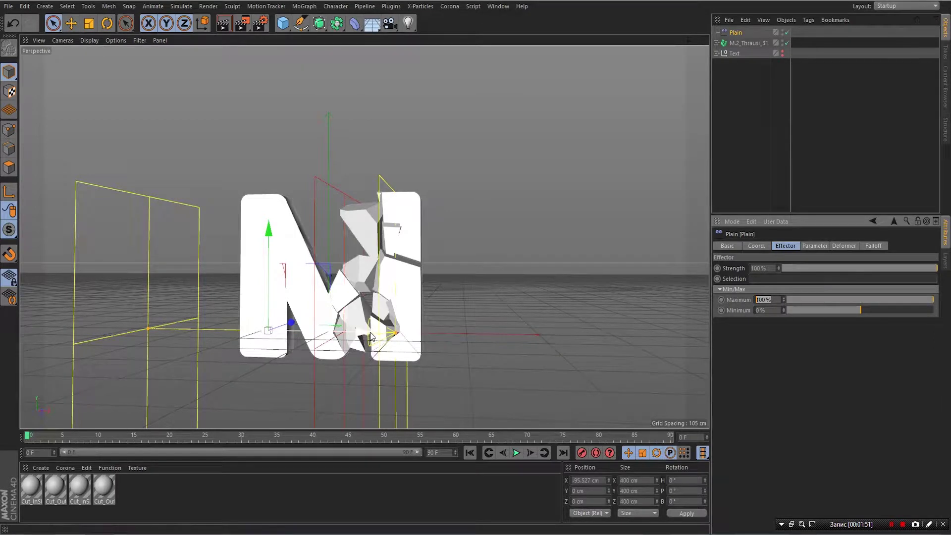
left_click_drag(367, 335, 333, 329)
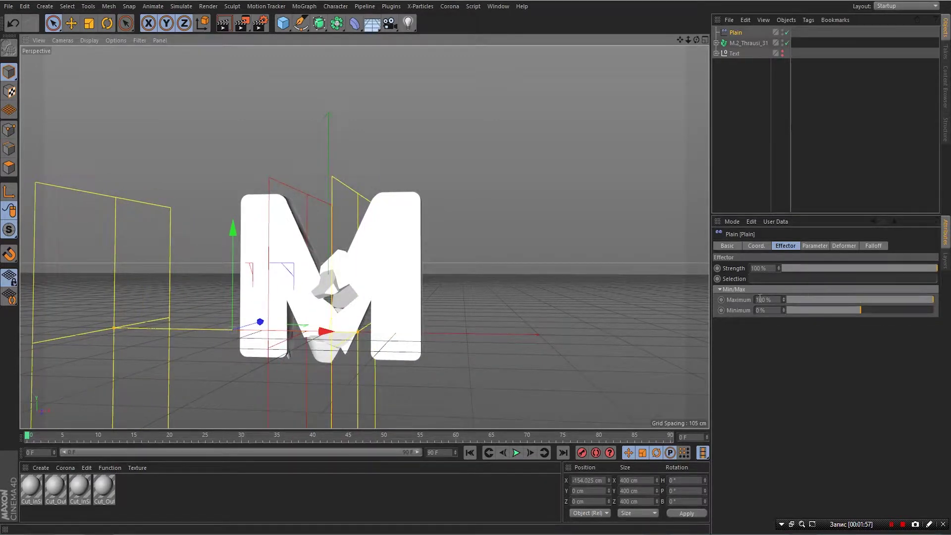
left_click(763, 300)
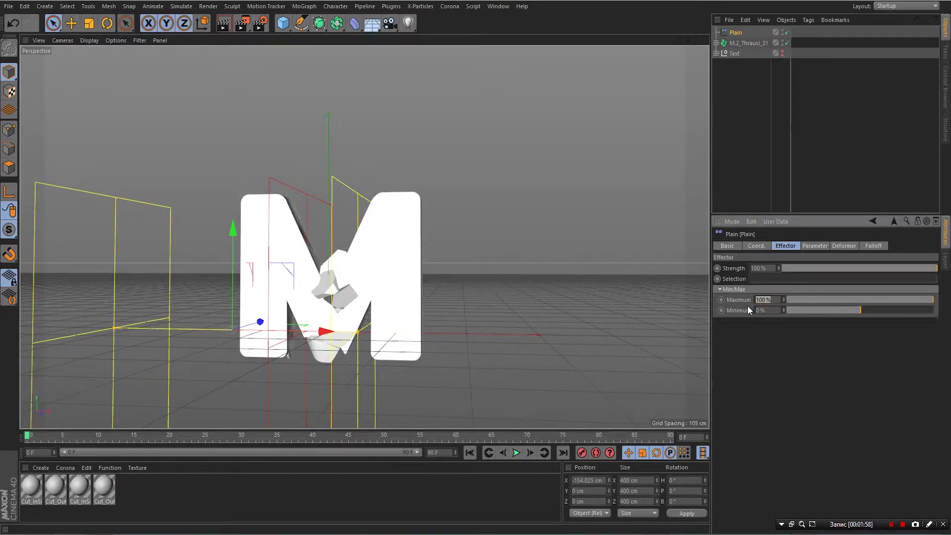
left_click(844, 334)
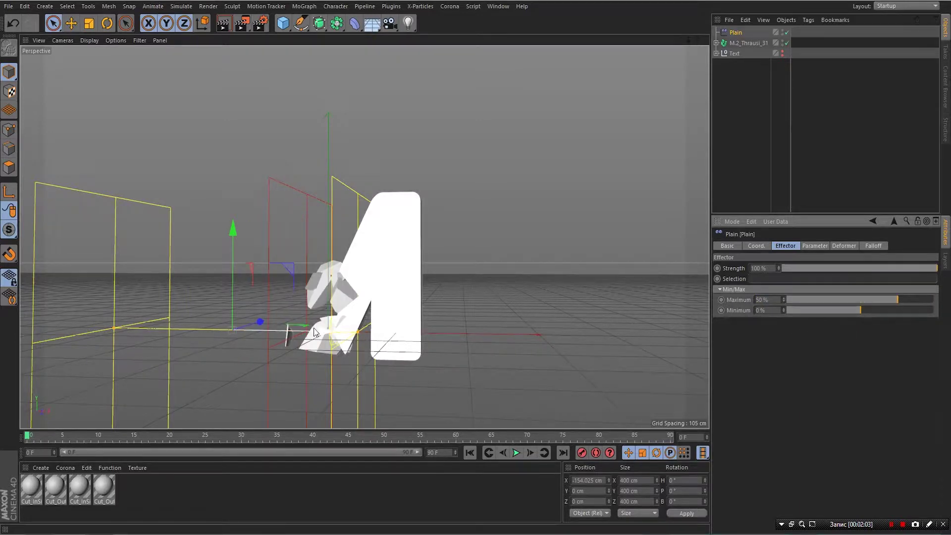
left_click_drag(315, 332, 266, 311)
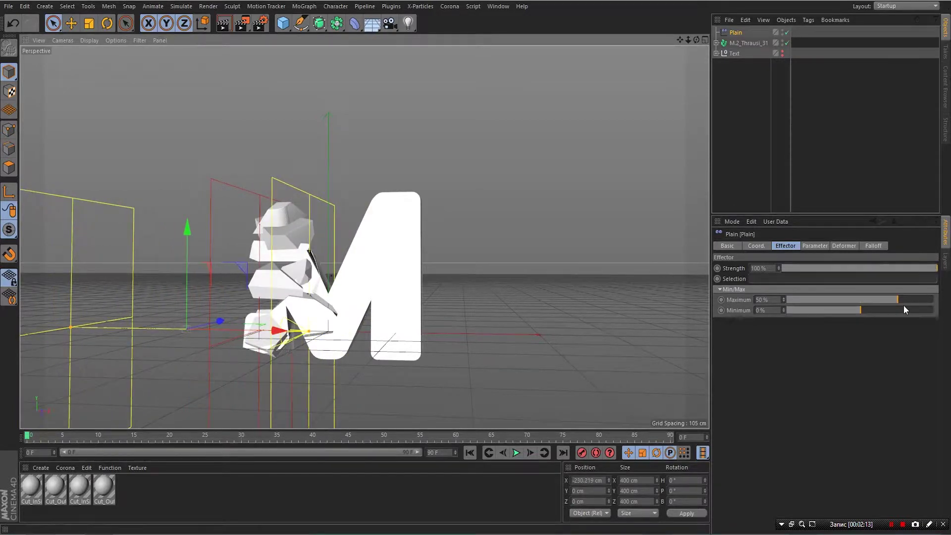
Set the linear falloff value to 30% and slide the Plain effector along X to about -131 cm.
left_click(873, 246)
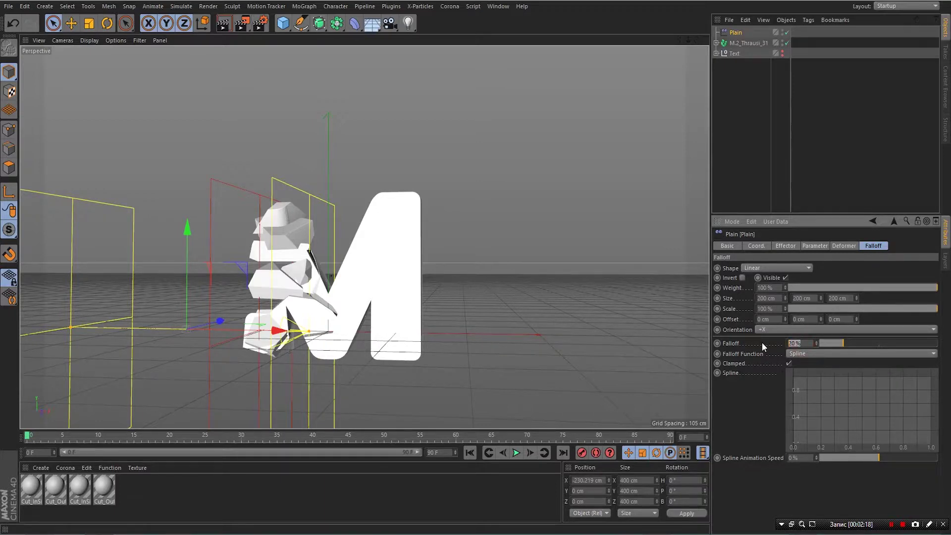
type("30")
key("Return")
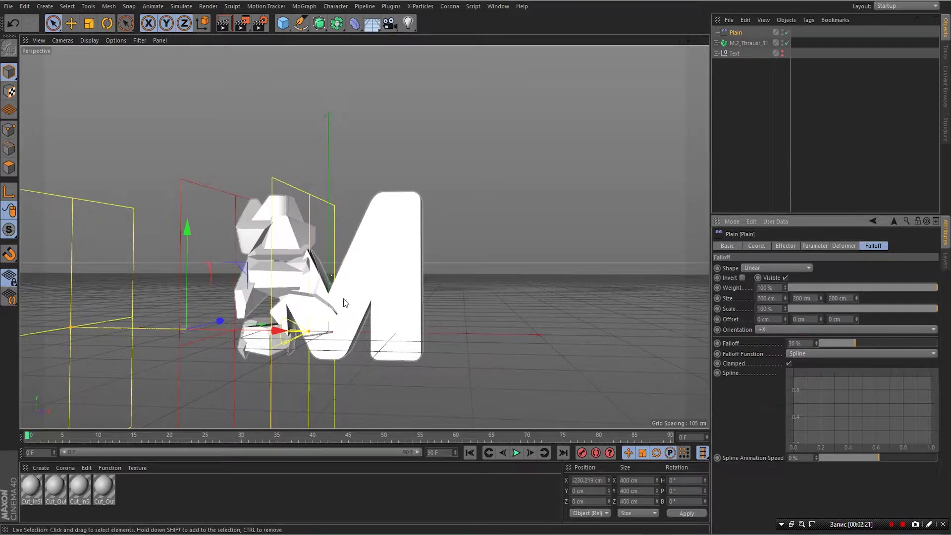
left_click_drag(275, 341, 334, 338)
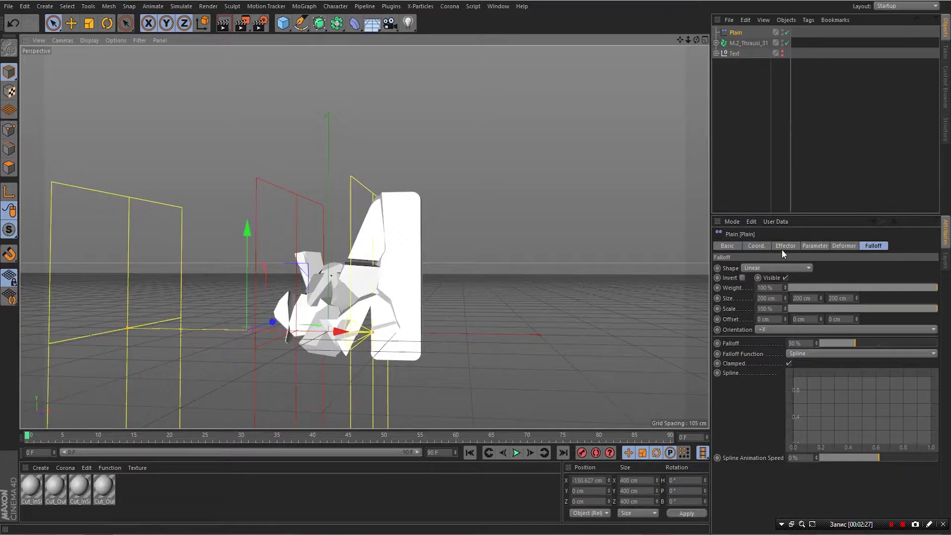
left_click(815, 245)
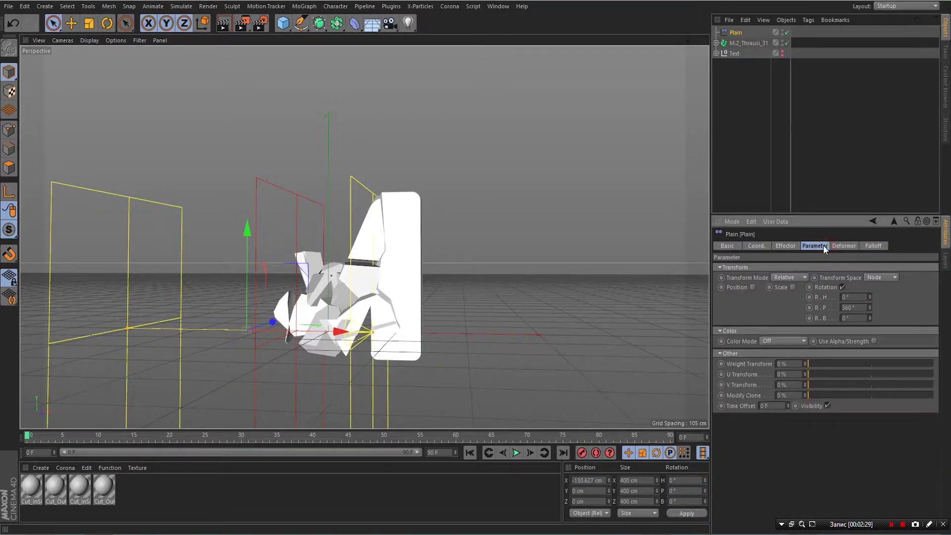
left_click(846, 247)
left_click(809, 248)
left_click(789, 246)
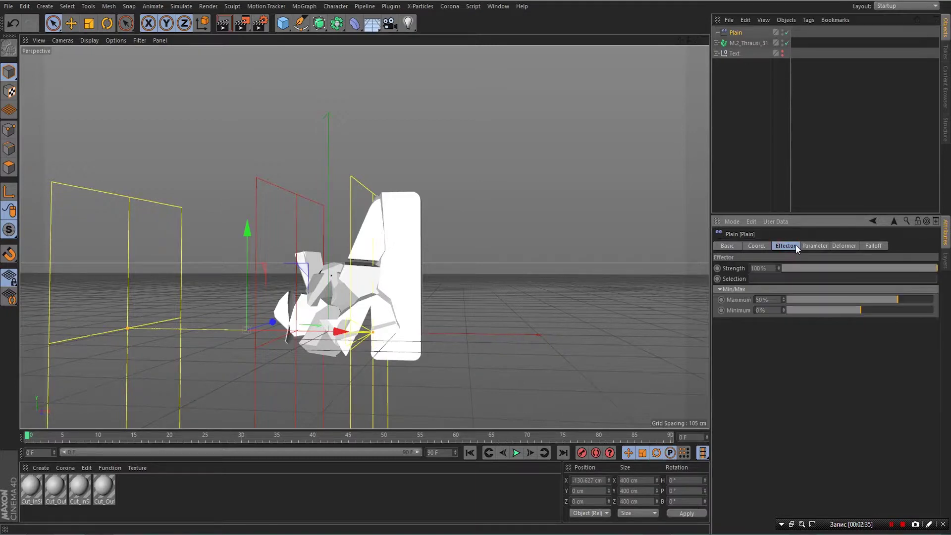
Invert the Plain effector's falloff and slide it along X away from the M to about -354 cm.
left_click(869, 247)
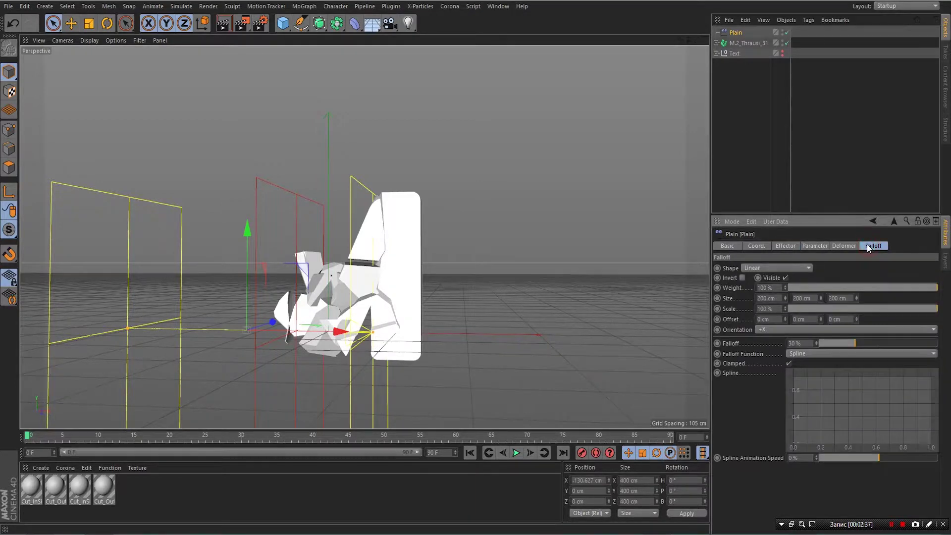
left_click(743, 277)
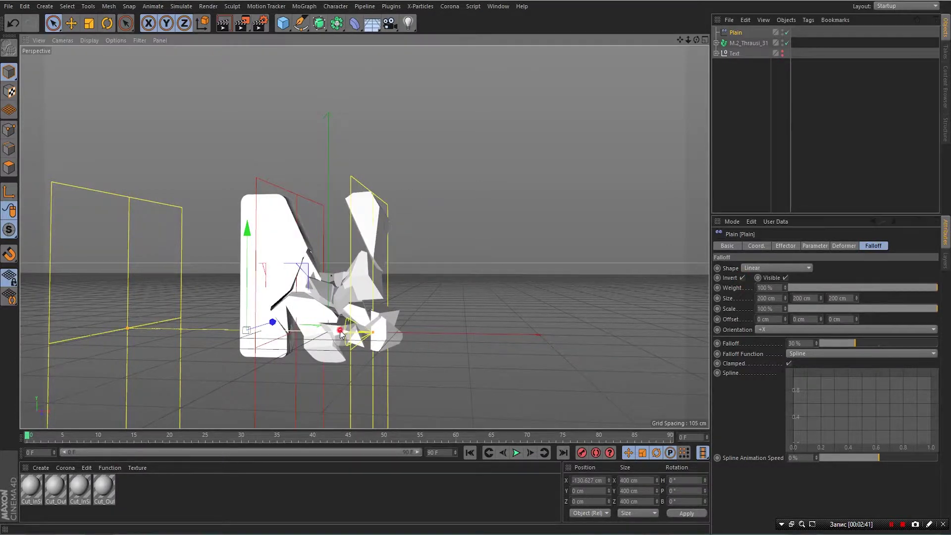
left_click_drag(340, 331, 193, 296)
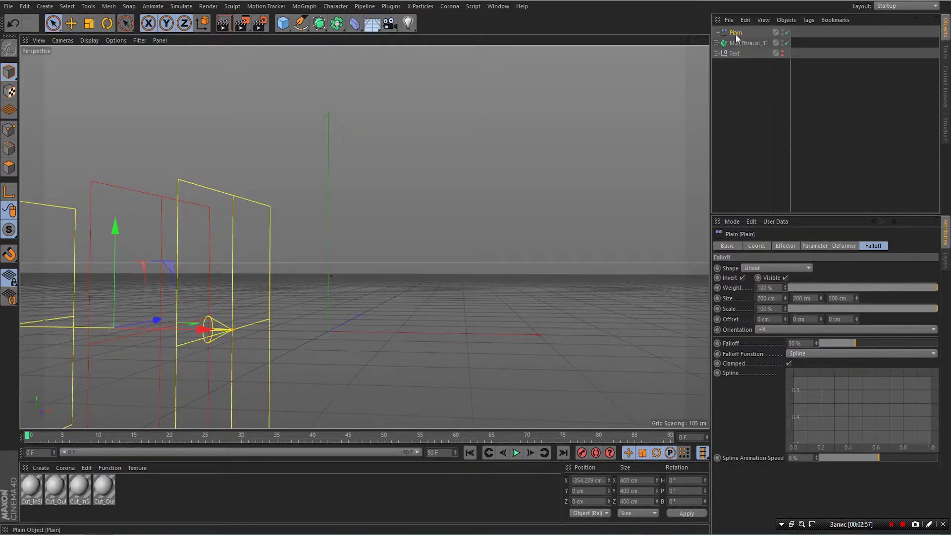
Keyframe the Plain effector's X position at about -354 cm on frame 0 and about 95 cm on frame 90.
left_click(756, 246)
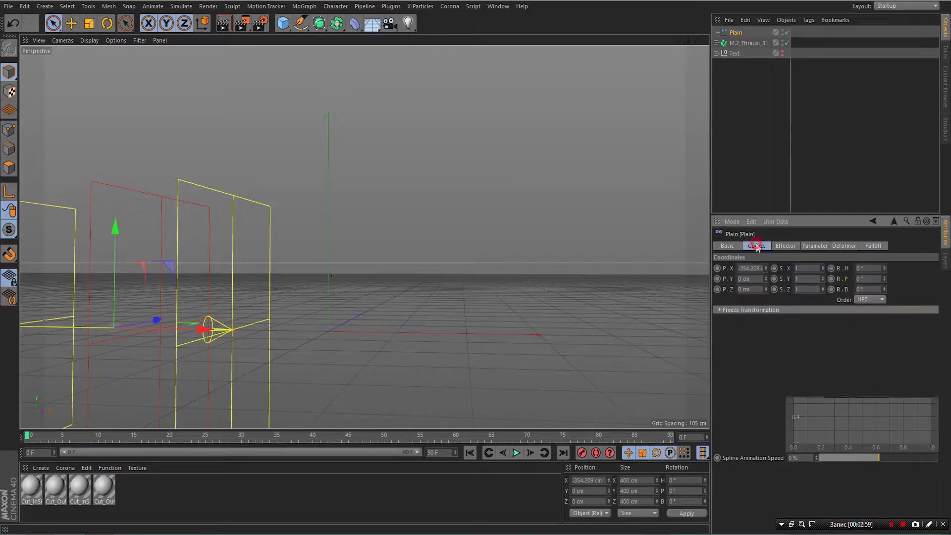
left_click(718, 268)
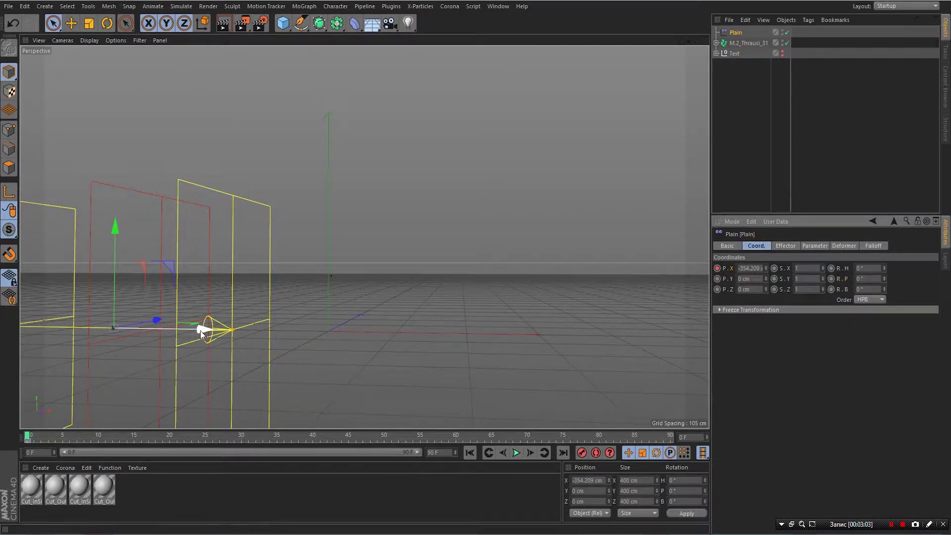
left_click_drag(200, 331, 488, 367)
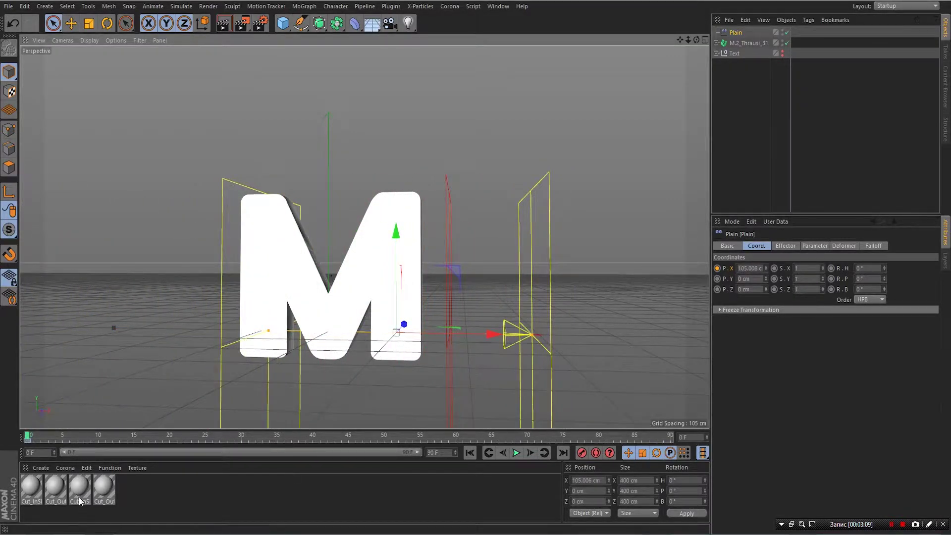
key("F8")
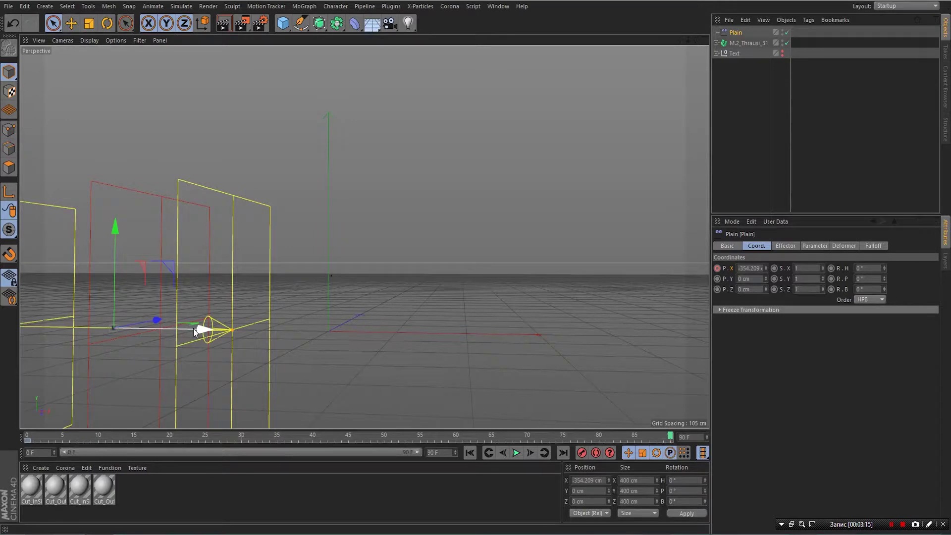
left_click_drag(193, 329, 476, 371)
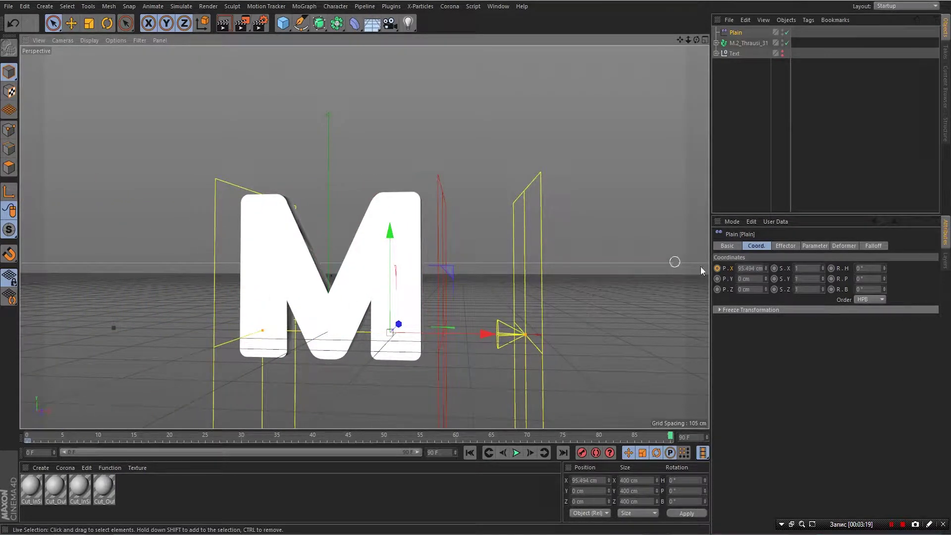
left_click(717, 268)
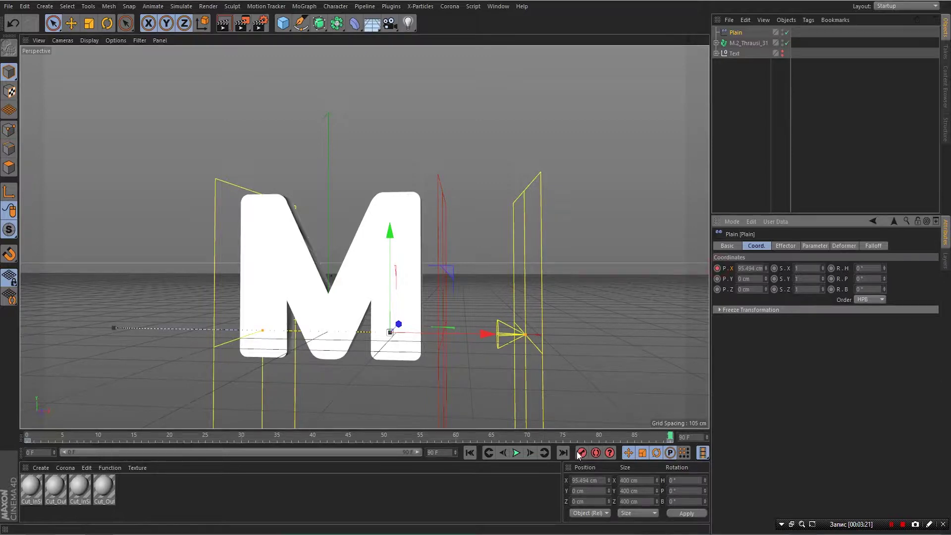
Play the animation from the start, and shift the ending X position keyframe to frame 60.
left_click(471, 452)
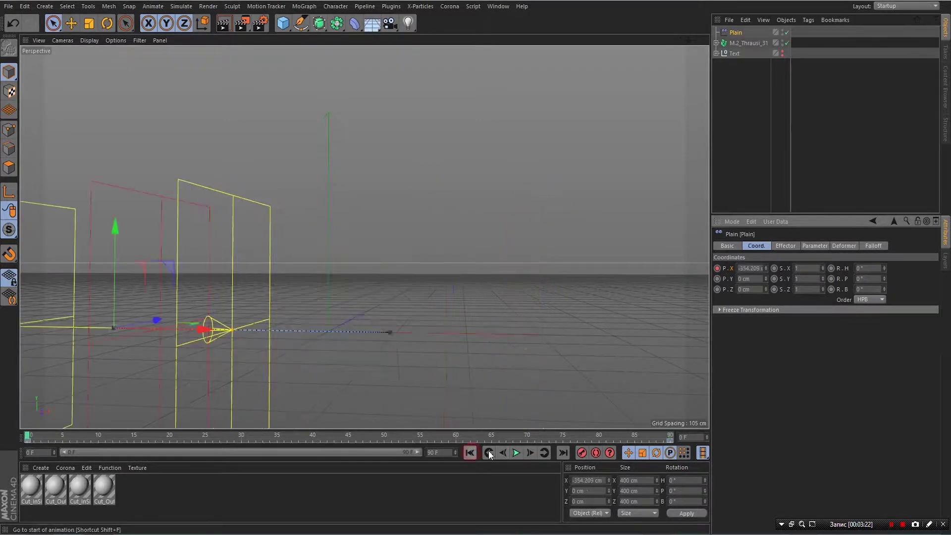
left_click(517, 453)
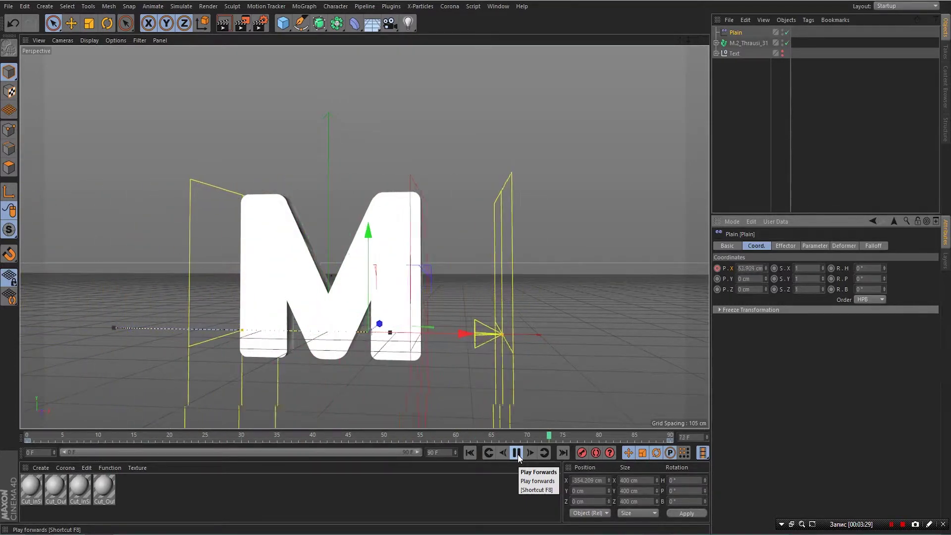
left_click(636, 441)
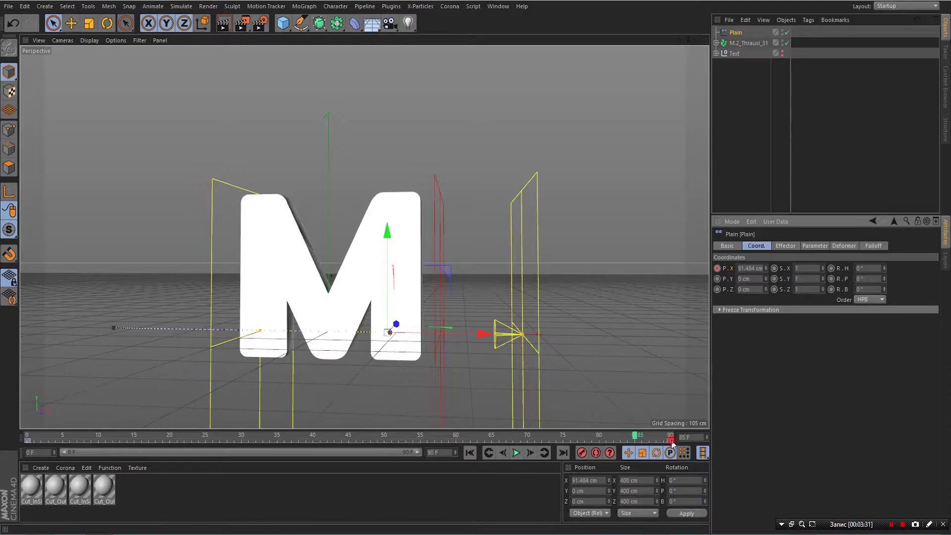
left_click_drag(670, 441, 598, 440)
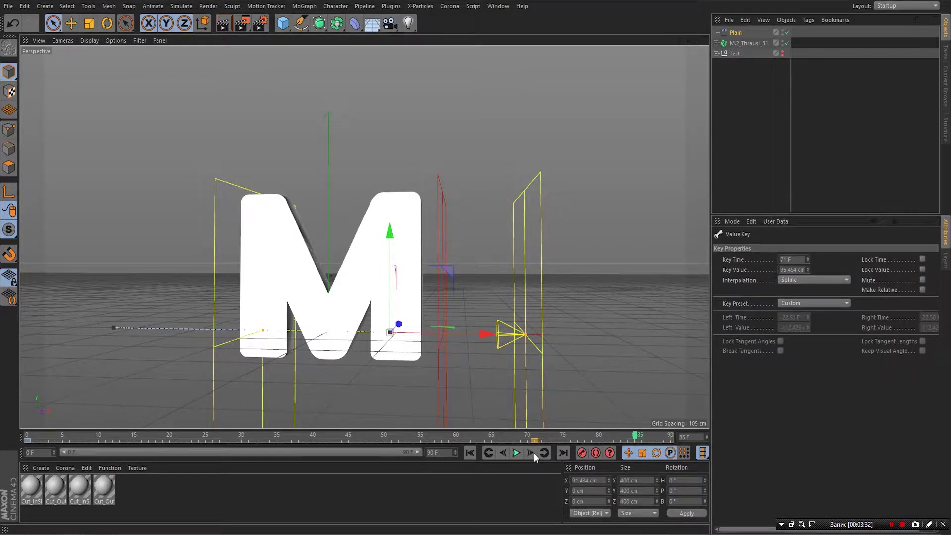
left_click(471, 454)
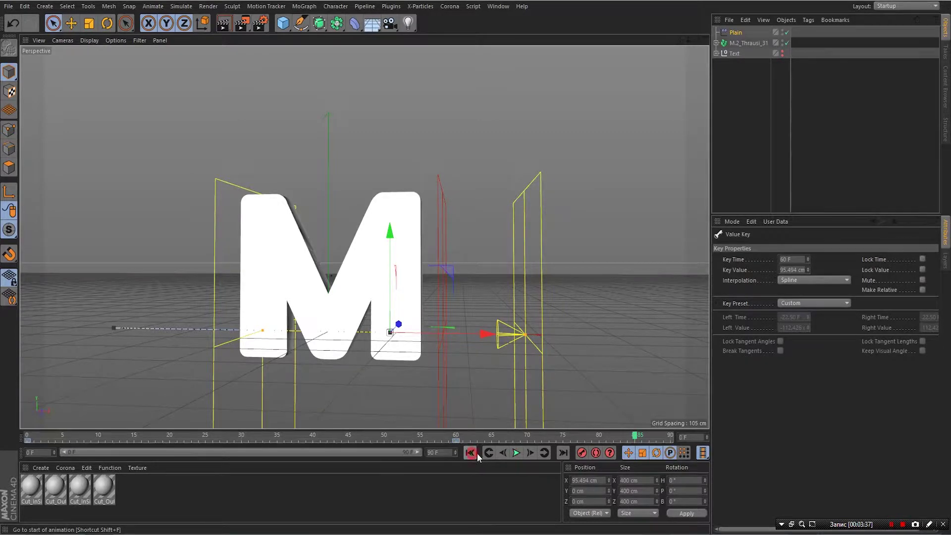
Play the assembly animation through and set the current time to frame 60.
left_click(517, 453)
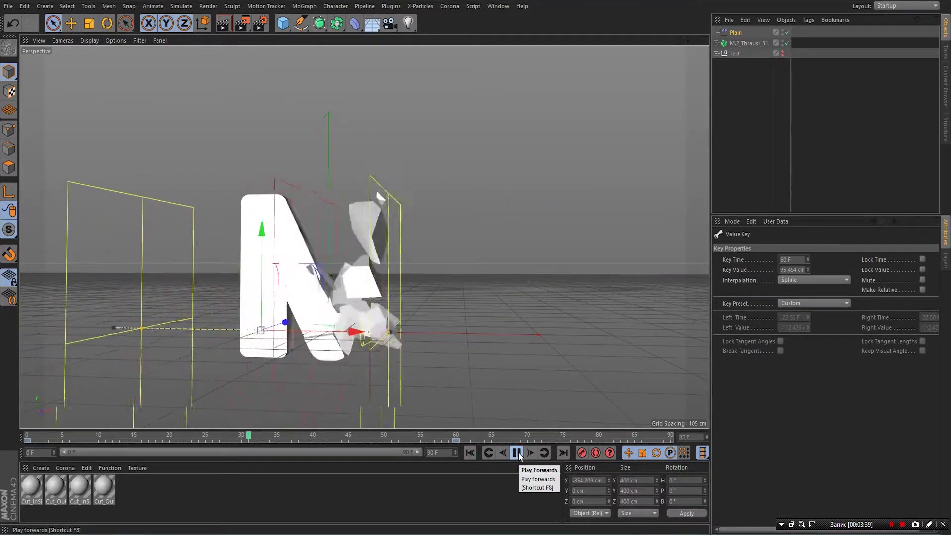
left_click(517, 453)
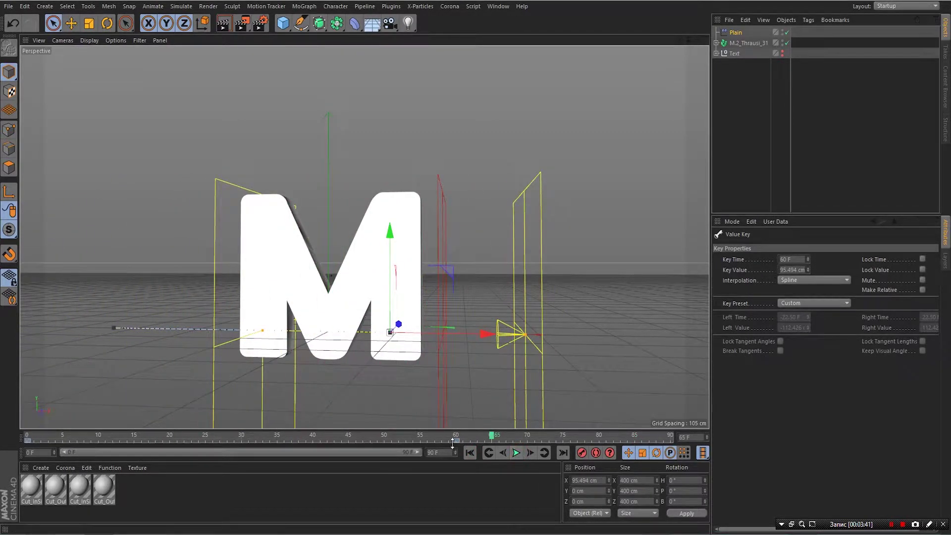
left_click_drag(493, 437, 453, 428)
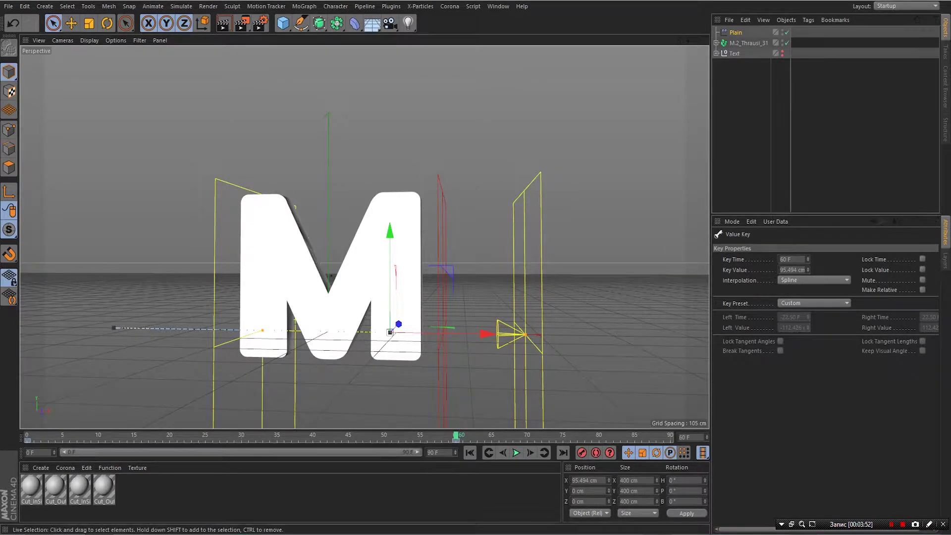
Try changing the pitch rotation of the M fracture object and undo it.
left_click(761, 44)
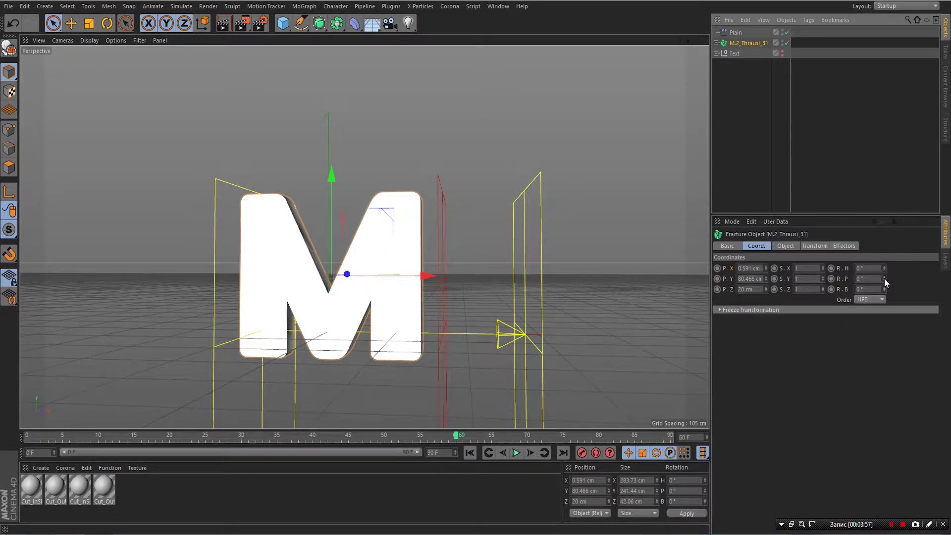
left_click_drag(884, 278, 885, 282)
key("ctrl+z")
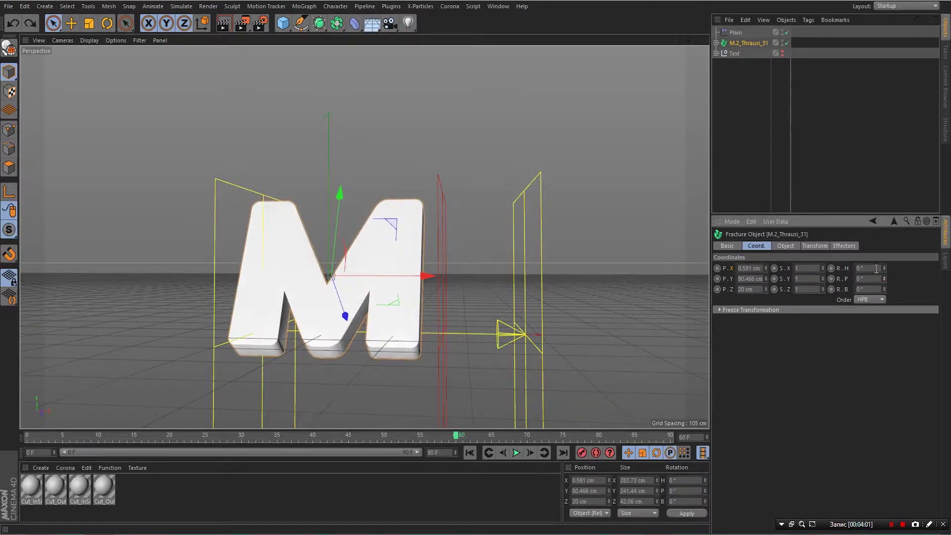
Keyframe the M fracture object's pitch rotation at 0° on frame 60 and 360° on frame 0.
left_click(107, 23)
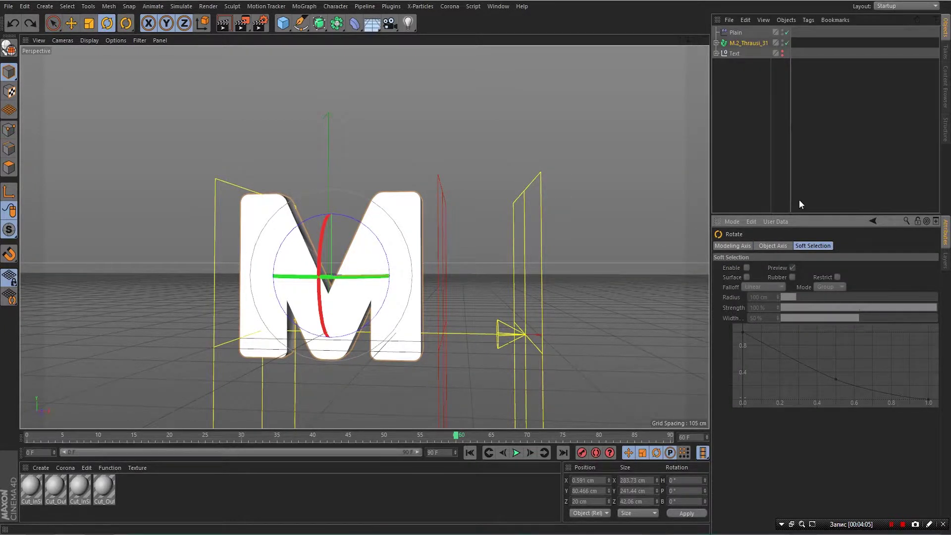
left_click(748, 44)
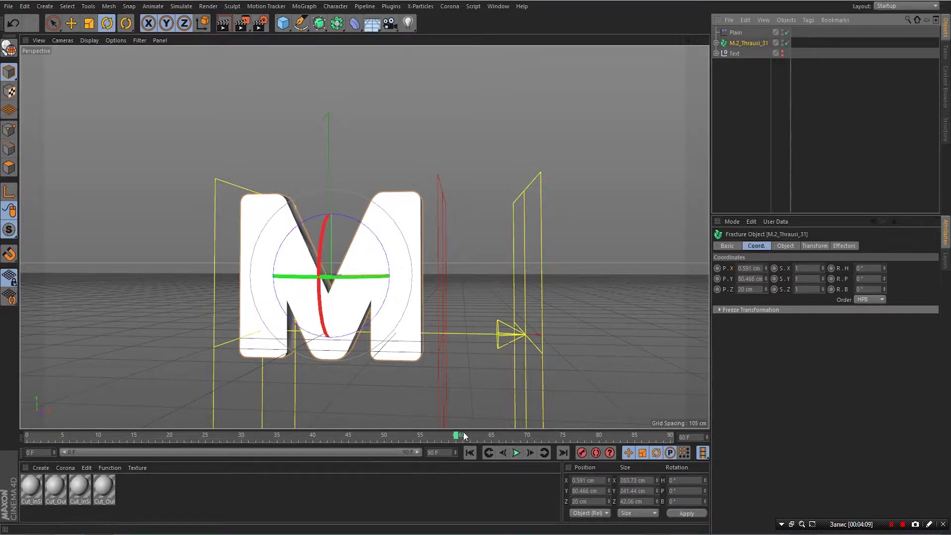
left_click(832, 279)
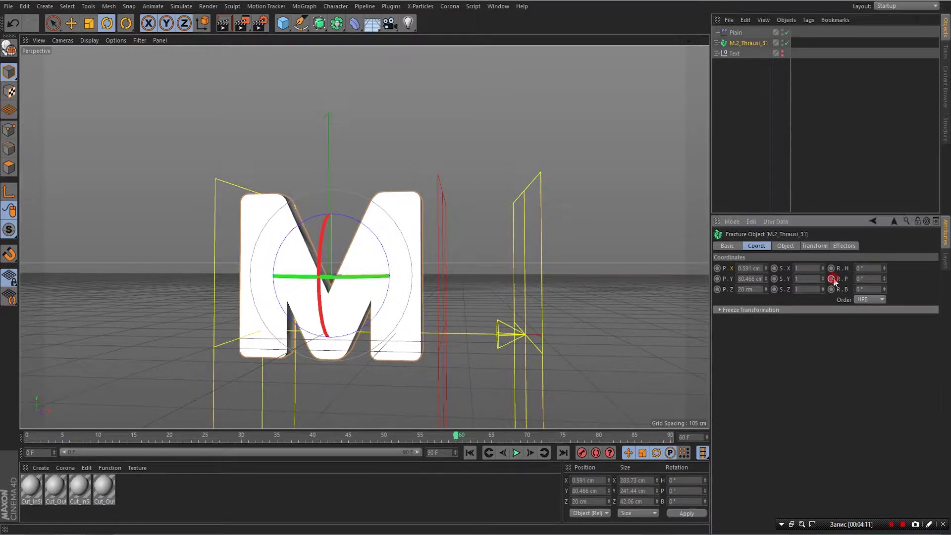
left_click_drag(455, 436, 5, 437)
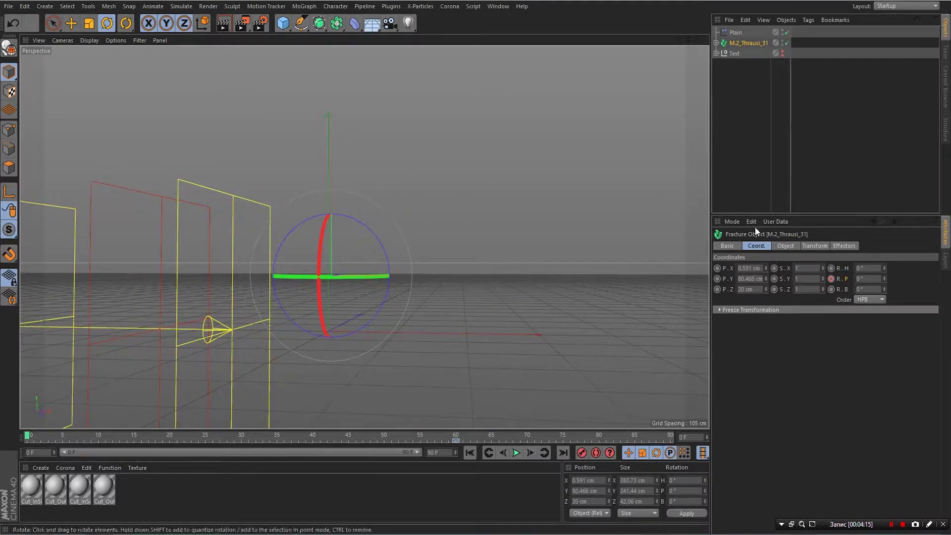
double_click(868, 278)
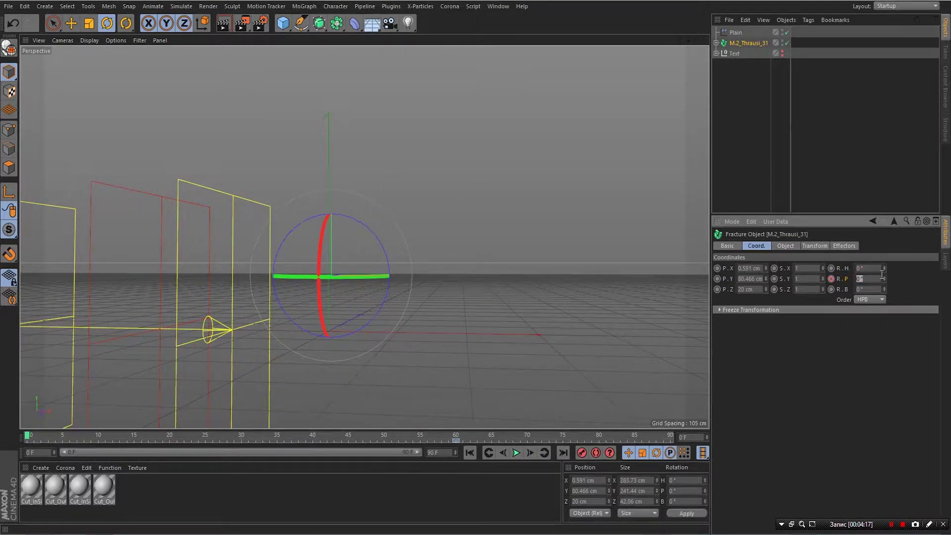
type("360")
key("Return")
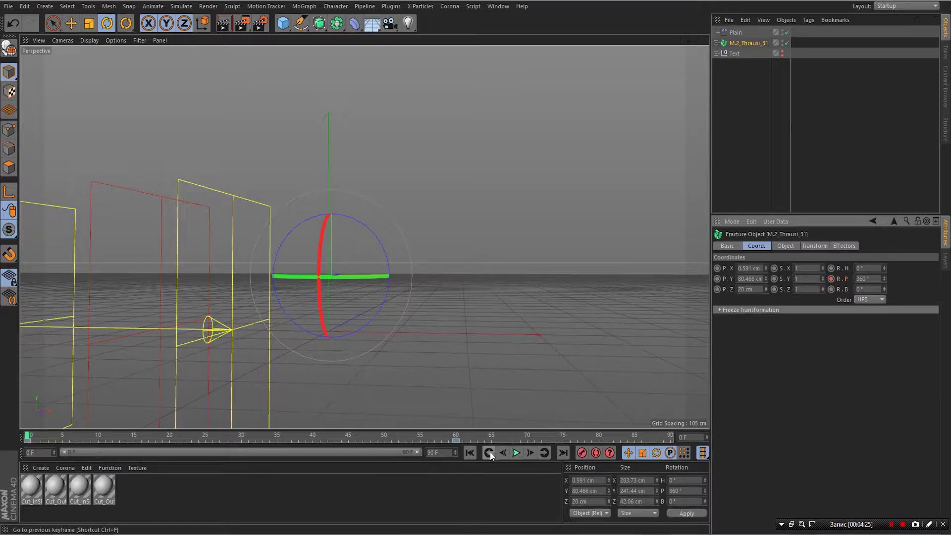
Shift the ending pitch rotation keyframe to frame 48, playing the animation before and after the change.
left_click(517, 453)
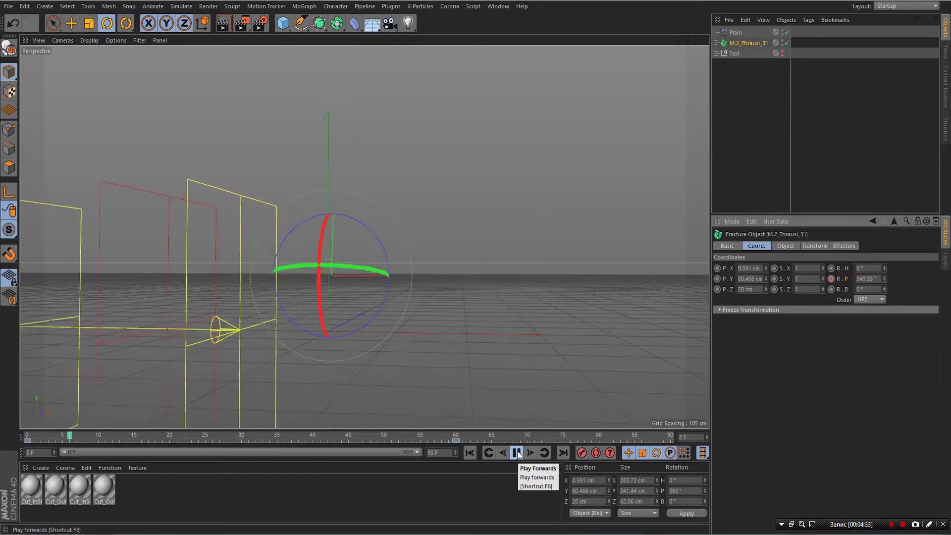
left_click(518, 453)
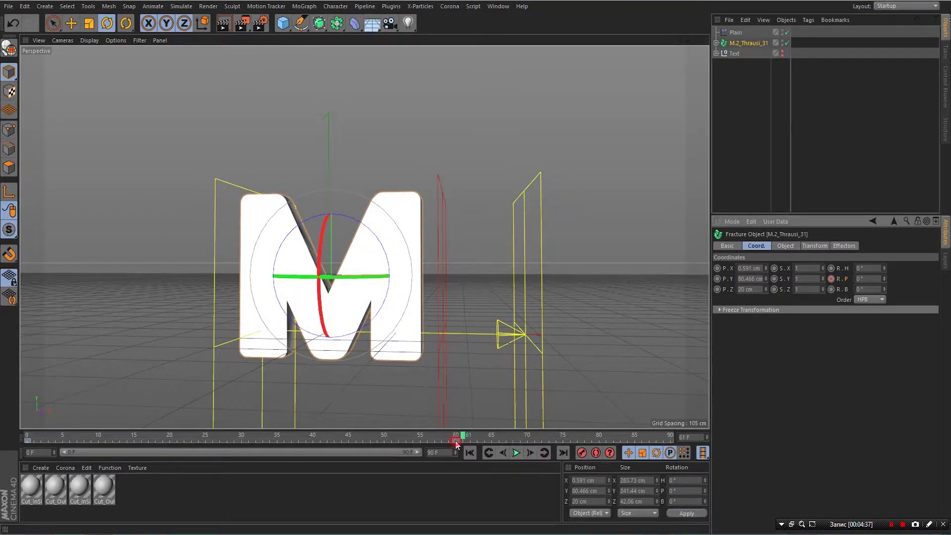
left_click_drag(456, 441, 434, 441)
left_click_drag(324, 444, 320, 443)
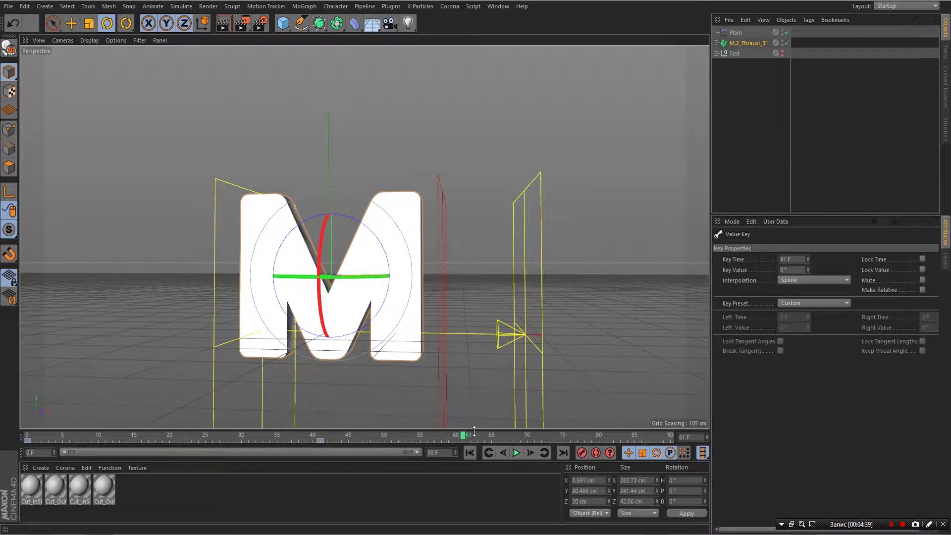
mouse_move(463, 436)
left_mouse_down()
mouse_move(341, 440)
mouse_move(256, 417)
mouse_move(372, 424)
mouse_move(371, 450)
mouse_move(339, 438)
mouse_move(327, 439)
mouse_move(370, 439)
mouse_move(3, 452)
left_mouse_up()
left_click(370, 434)
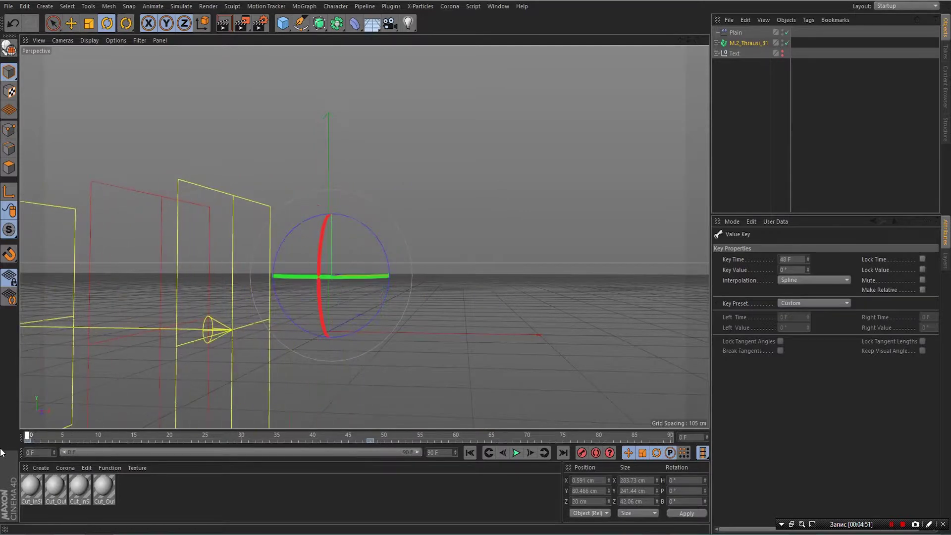
left_click(515, 453)
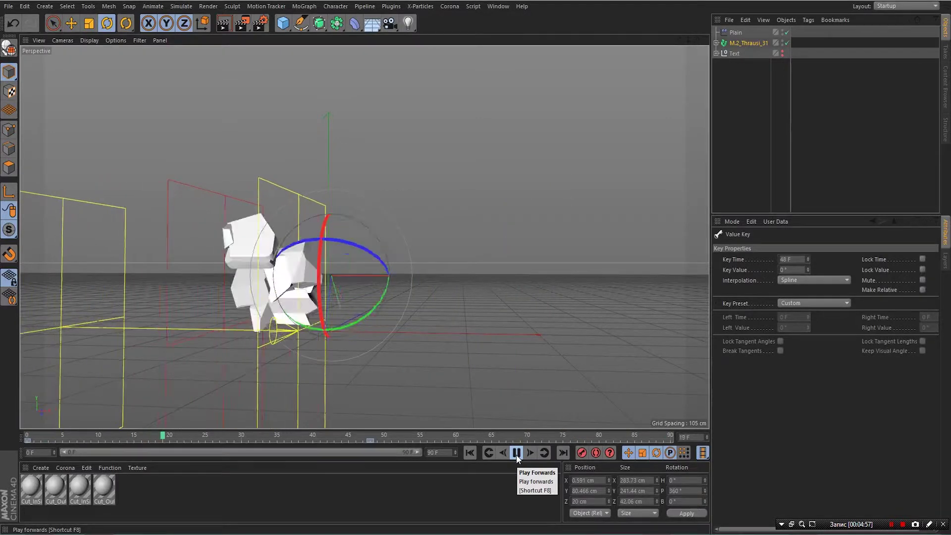
left_click(515, 453)
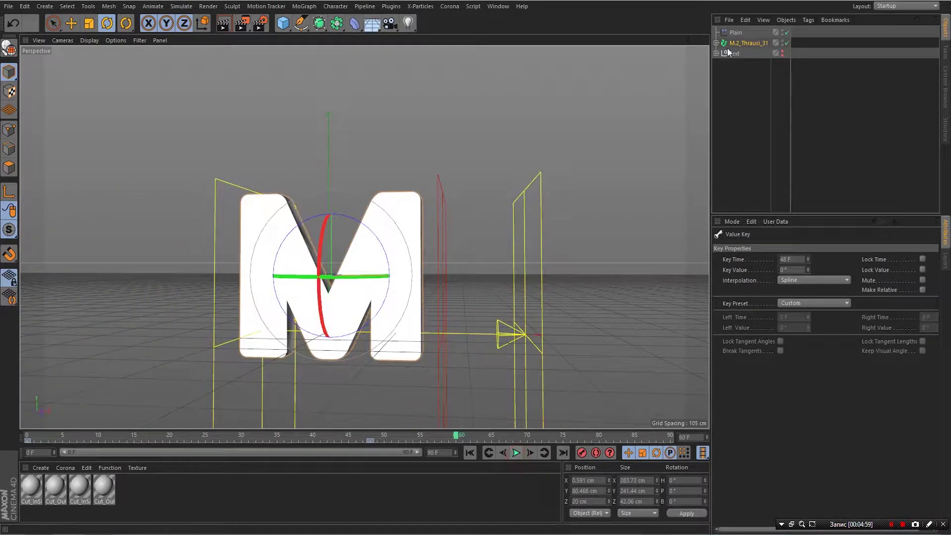
Hide the Plain effector, deselect everything and play the assembly animation from frame 0.
left_click(783, 31)
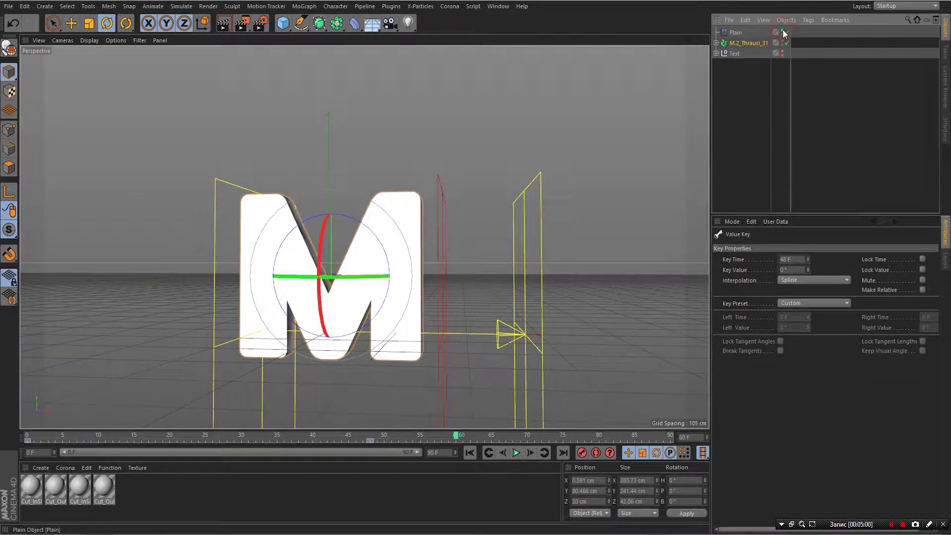
left_click(745, 131)
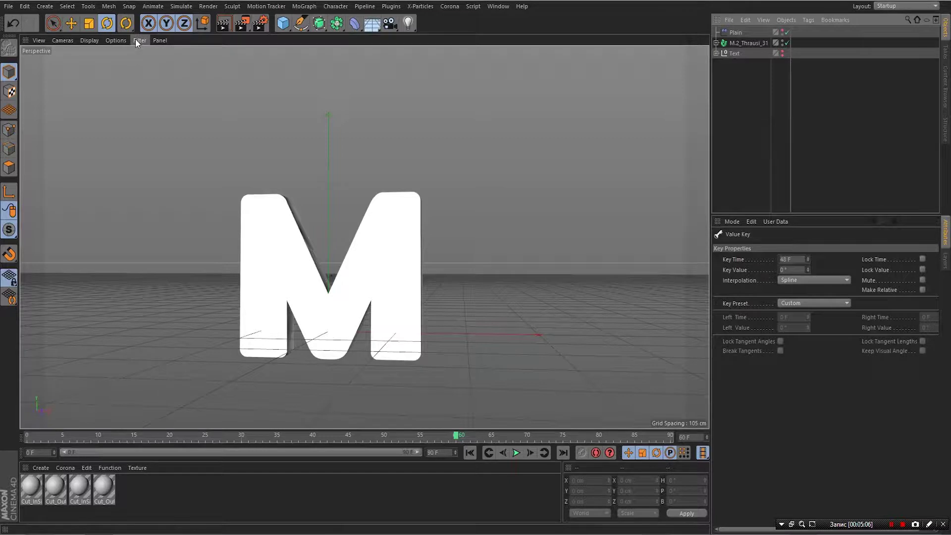
left_click(471, 456)
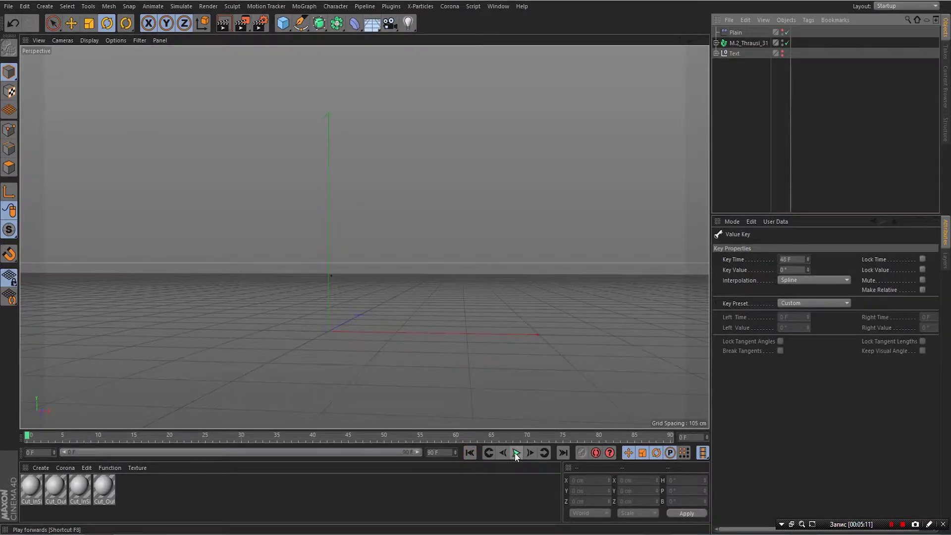
left_click(515, 453)
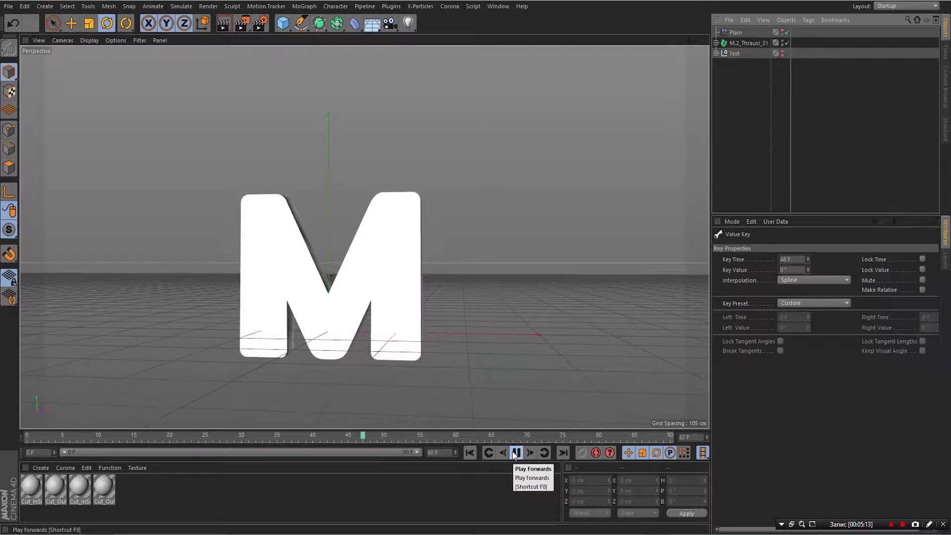
left_click(515, 452)
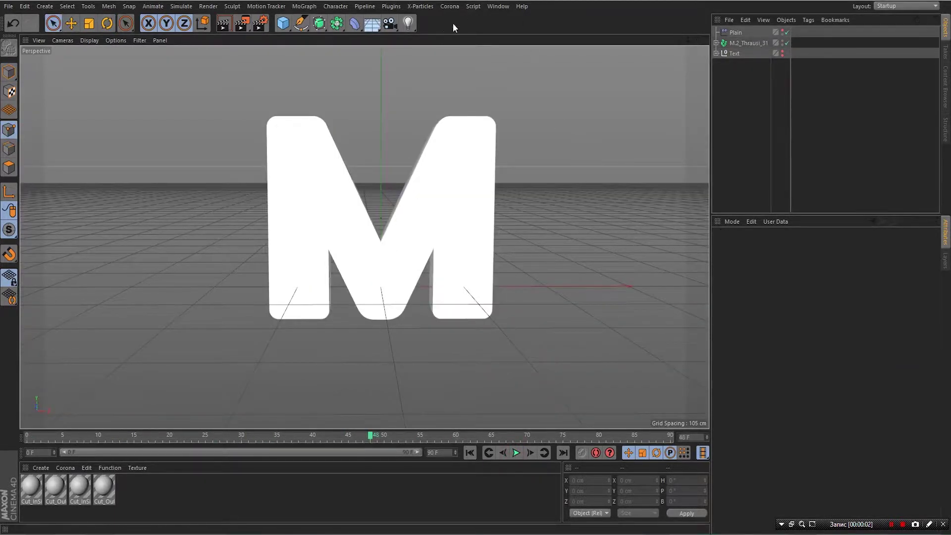
Add a camera from the current perspective and show the top view at full size.
left_click(389, 23)
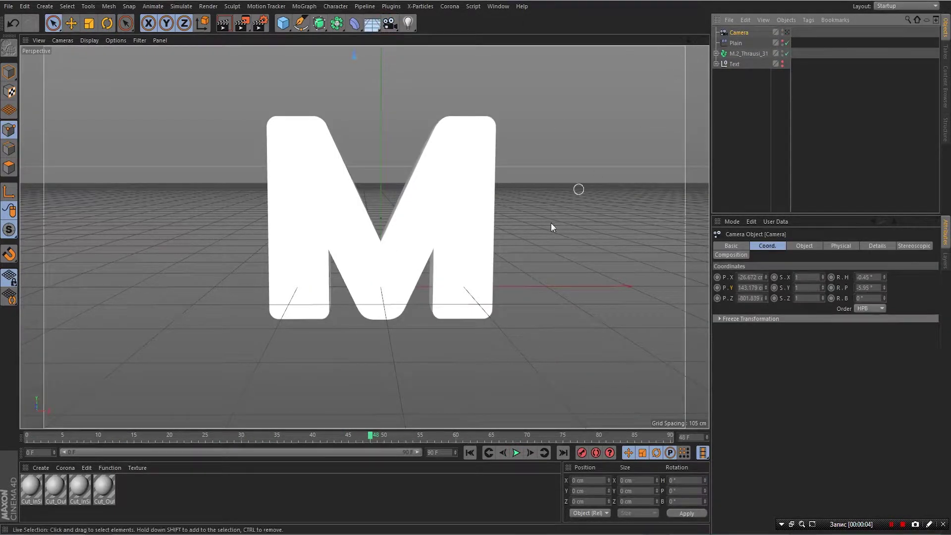
left_click(704, 39)
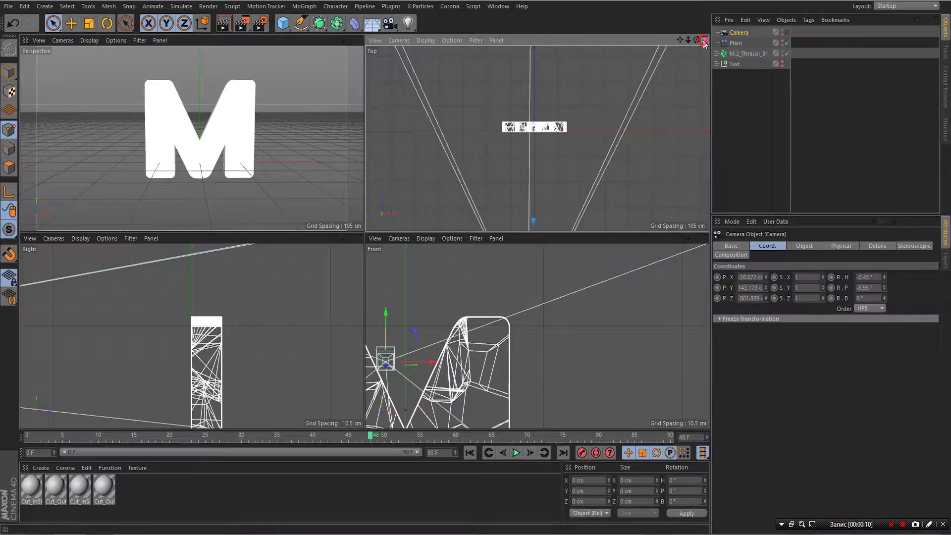
left_click(704, 40)
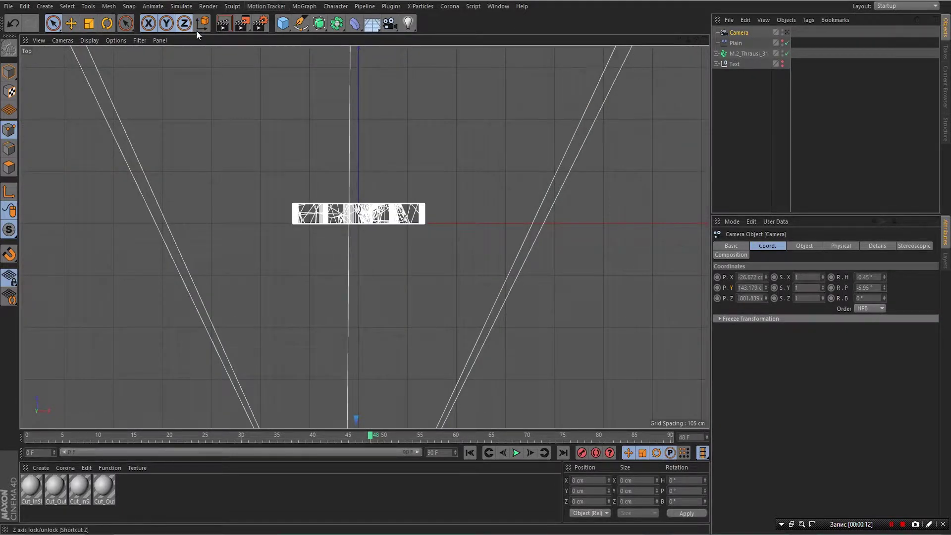
Draw a three-point U-shaped Bezier spline around the front of the M in the top view, centring its middle point on the Z axis.
left_click(299, 28)
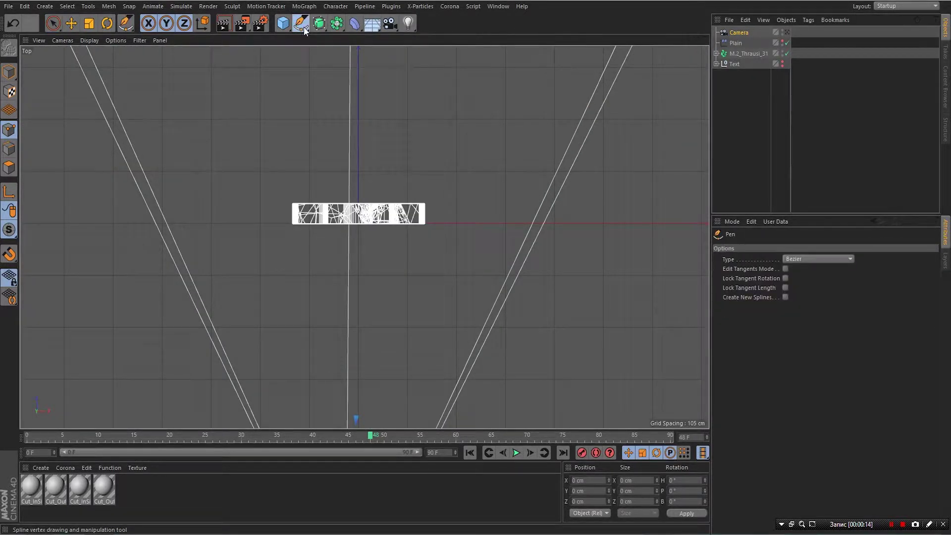
left_click(304, 28)
left_click(327, 38)
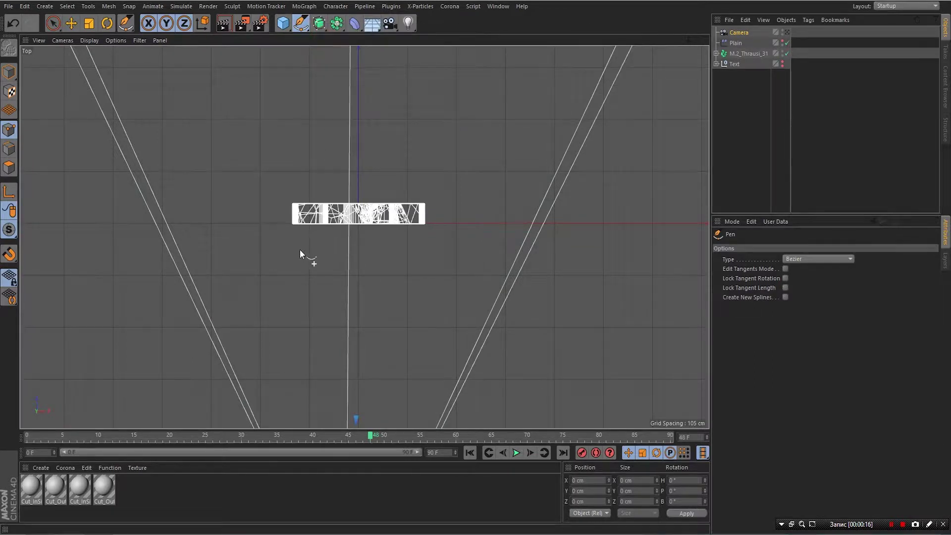
left_click(210, 222)
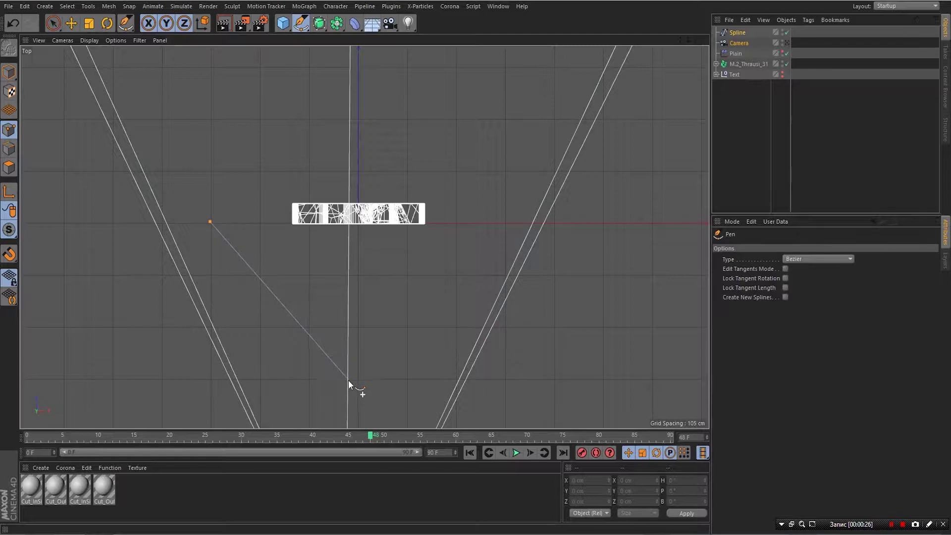
left_click_drag(349, 380, 445, 382)
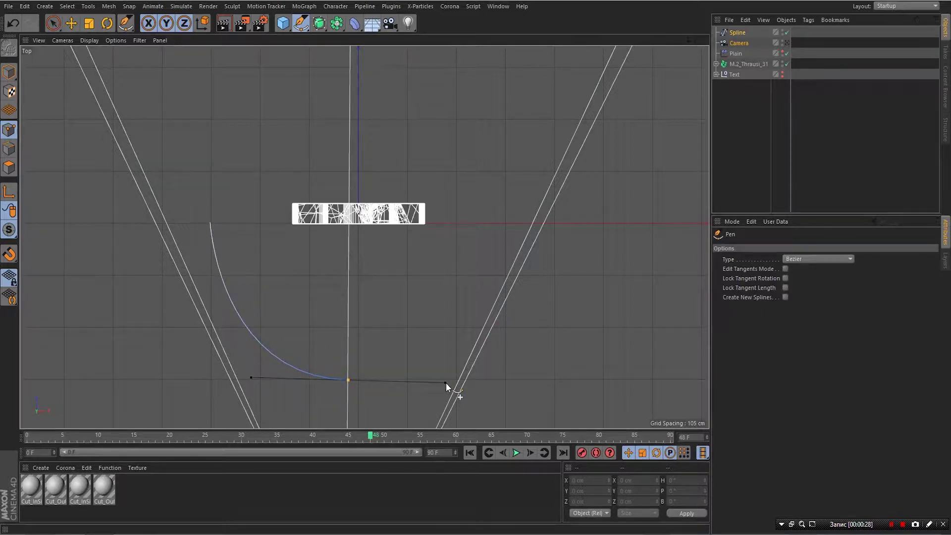
left_click_drag(446, 383, 447, 379)
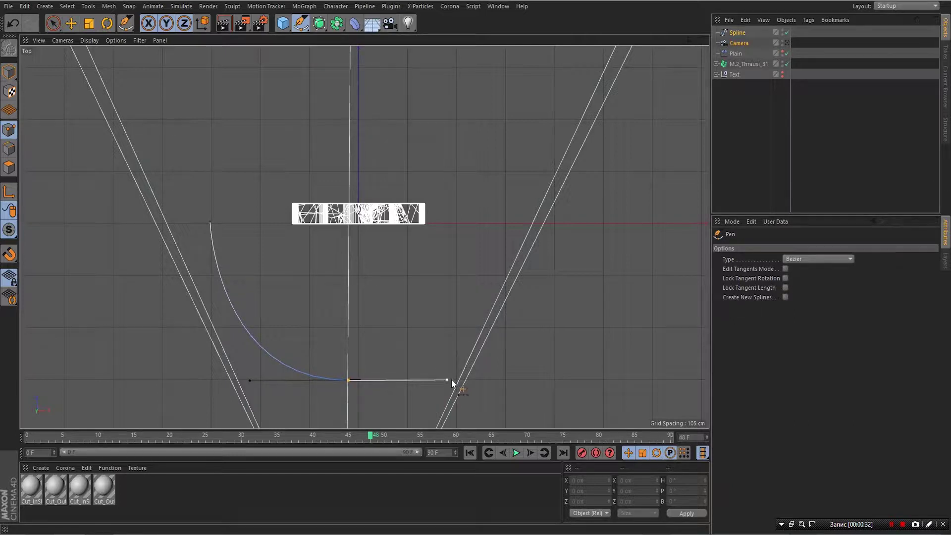
left_click(506, 224)
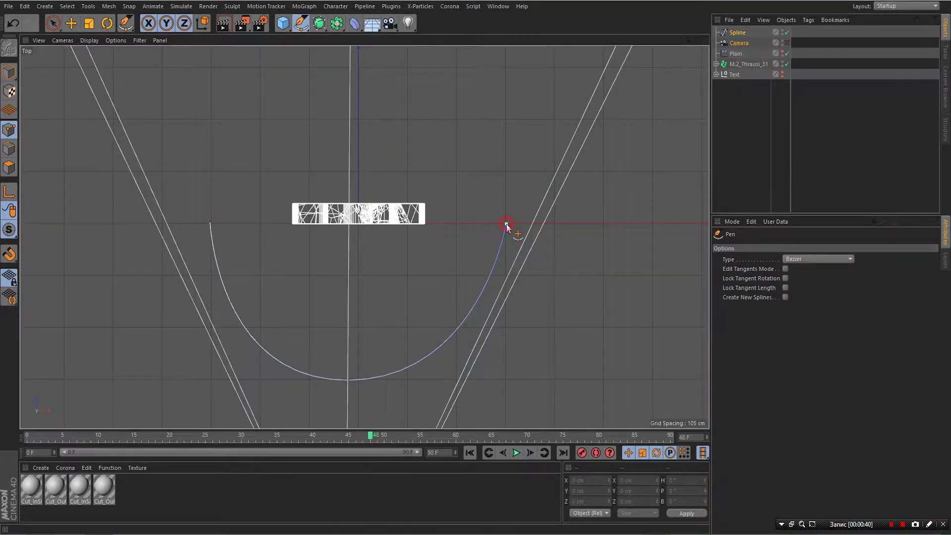
mouse_move(507, 224)
left_mouse_down()
mouse_move(548, 263)
mouse_move(507, 228)
left_mouse_up()
left_click_drag(349, 381, 358, 380)
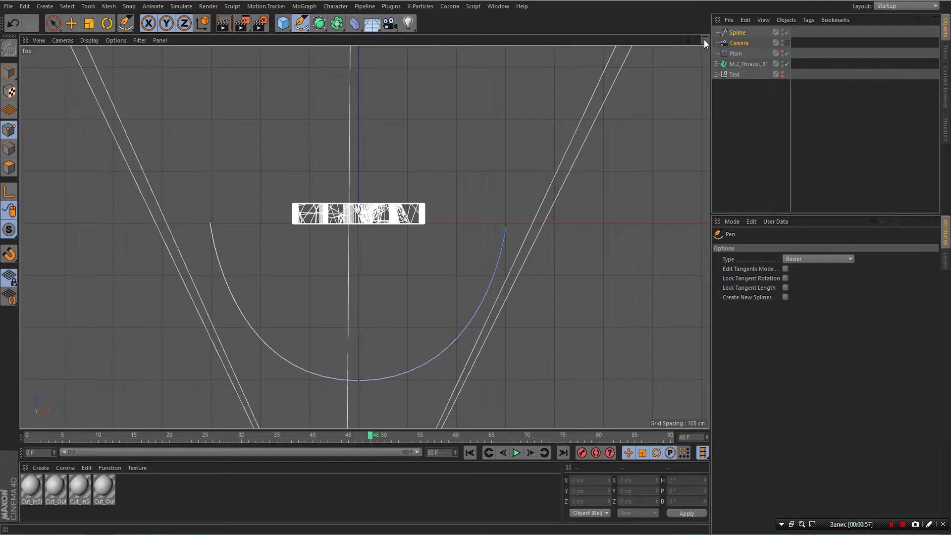
Return to the full-size perspective view with the Live Selection tool active.
left_click(704, 39)
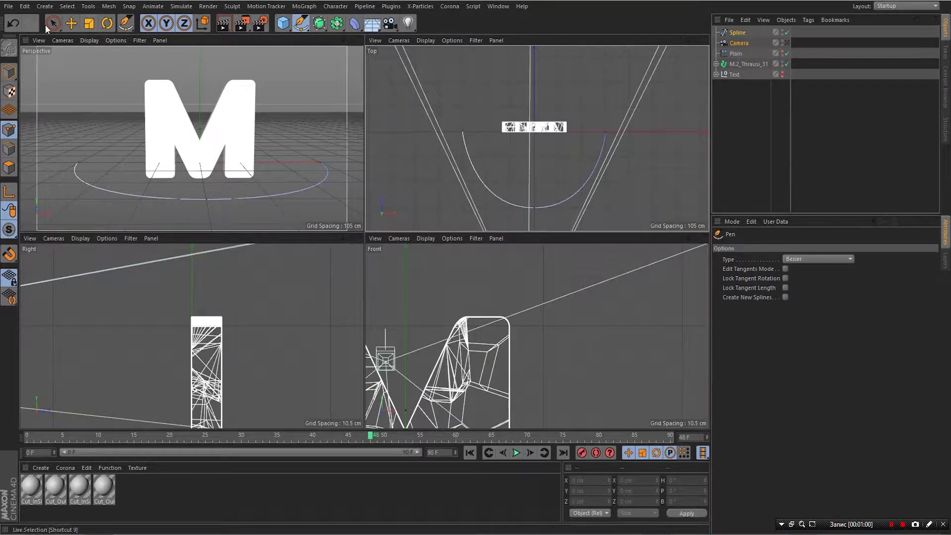
left_click(54, 25)
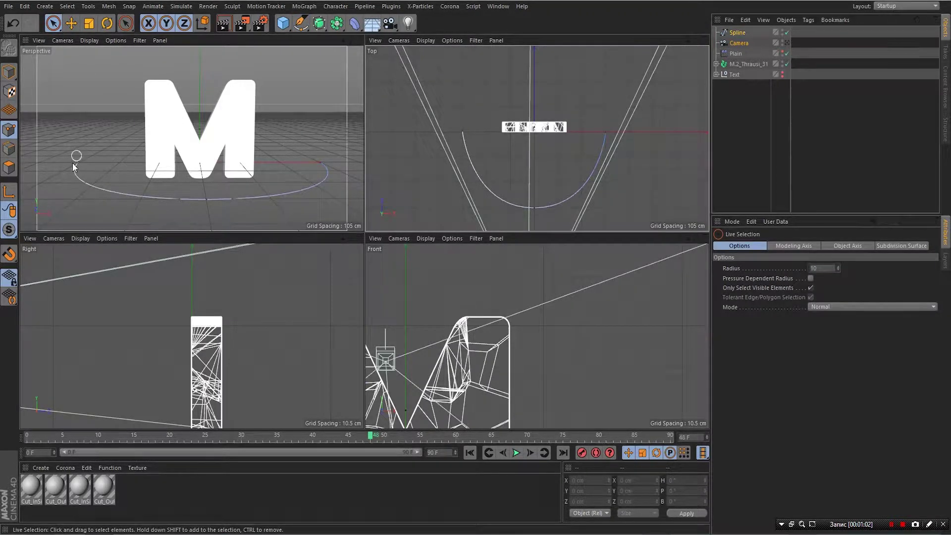
left_click(360, 40)
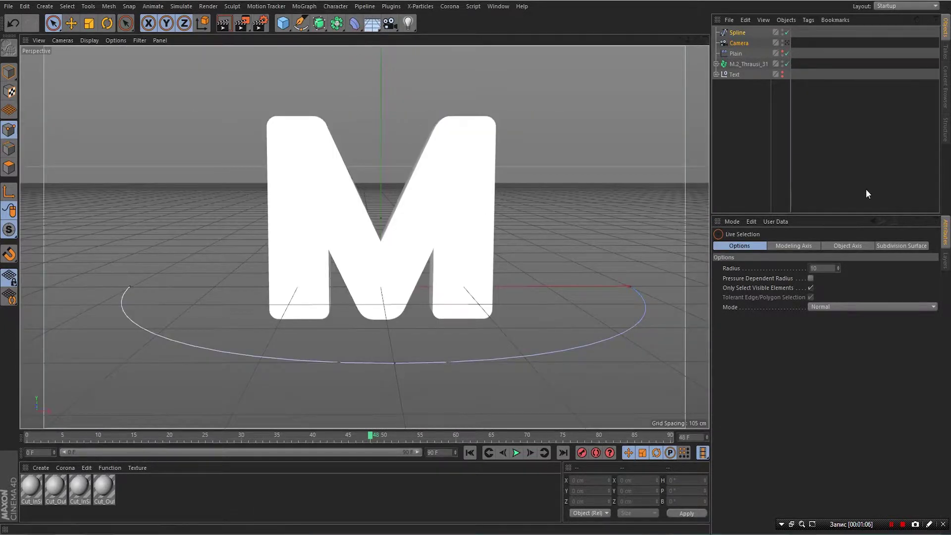
Add an Align to Spline tag to the camera and assign the Spline object as its spline path.
left_click(739, 43)
right_click(742, 44)
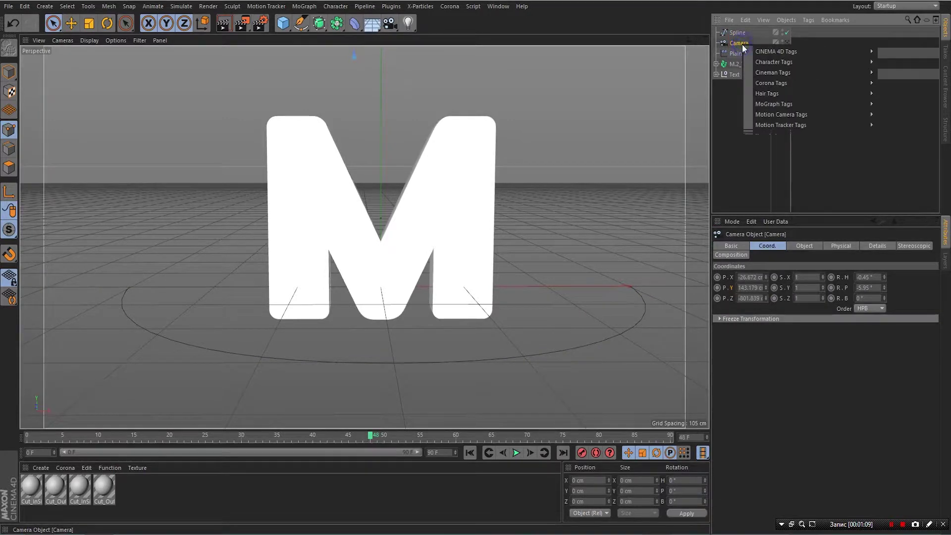
mouse_move(769, 53)
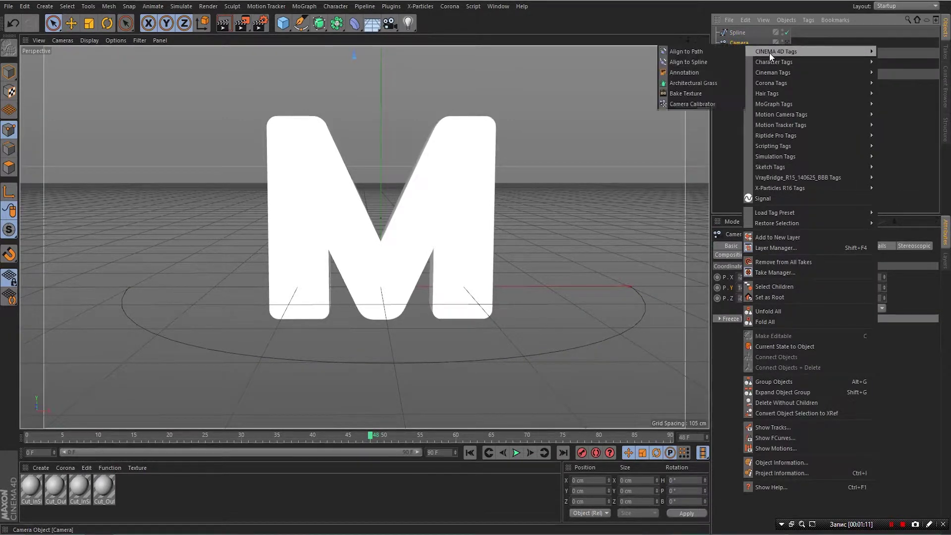
left_click(684, 62)
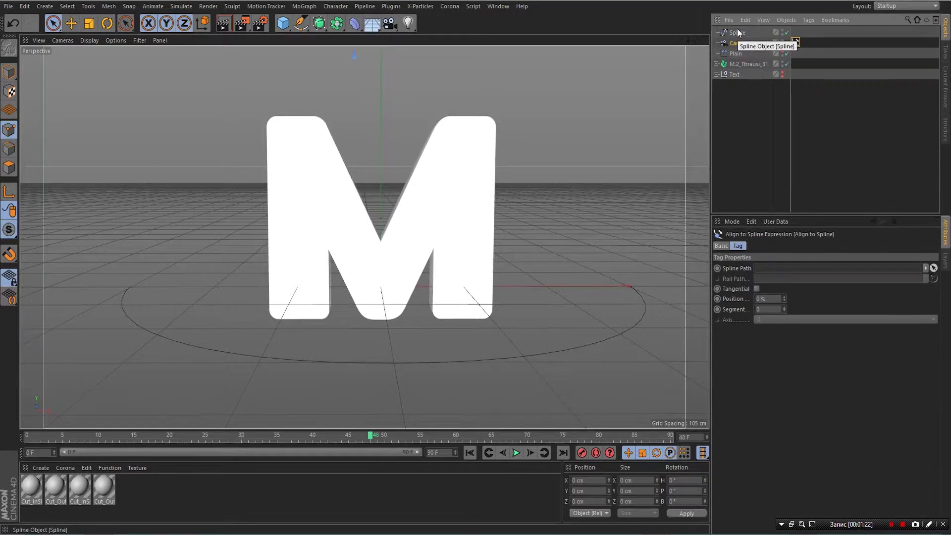
mouse_move(737, 32)
left_mouse_down()
mouse_move(791, 194)
mouse_move(772, 275)
left_mouse_up()
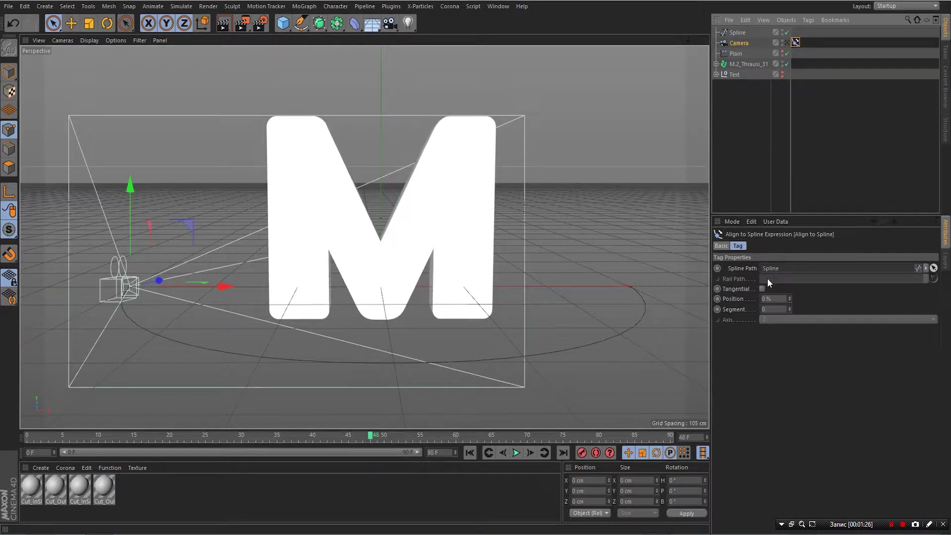
Add a Target tag to the camera with M.2_Thrausi_31 as target object, and check the aim through the camera.
left_click(737, 43)
right_click(737, 44)
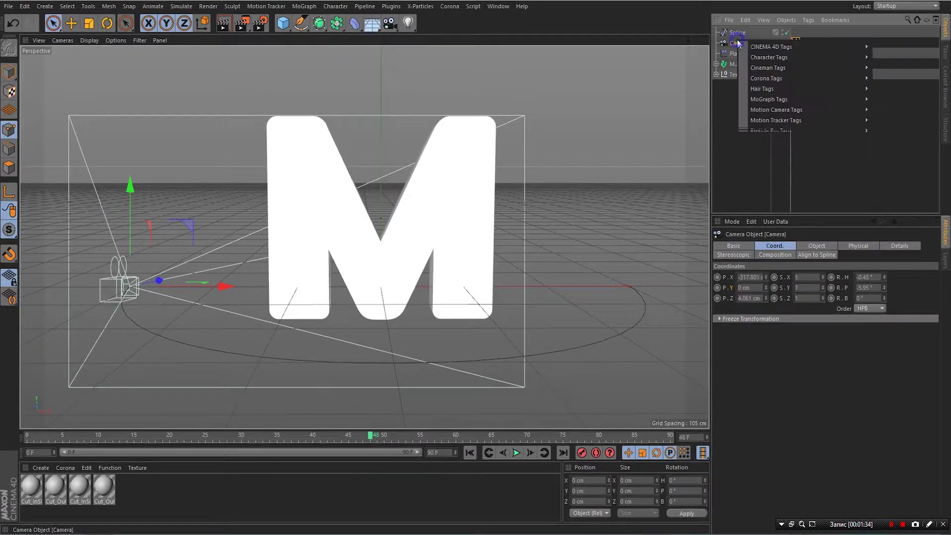
mouse_move(766, 48)
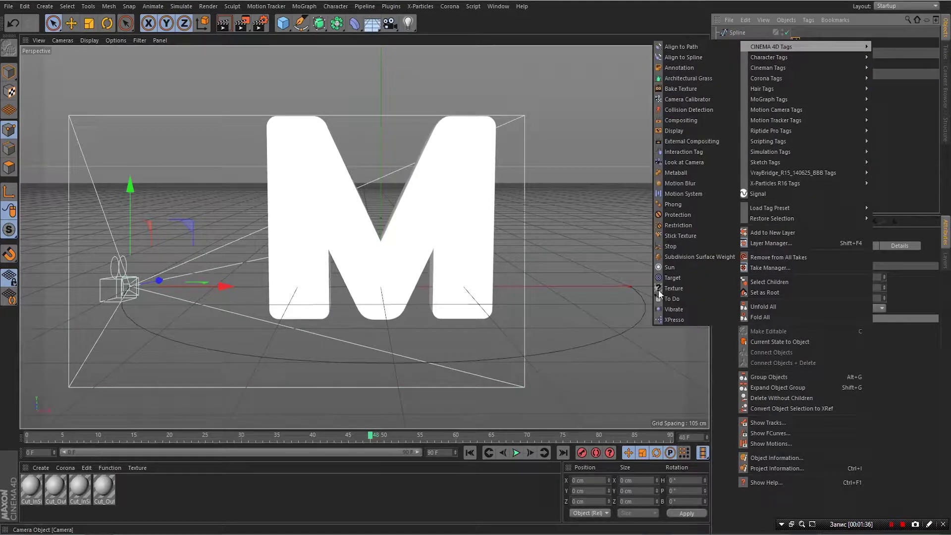
left_click(677, 278)
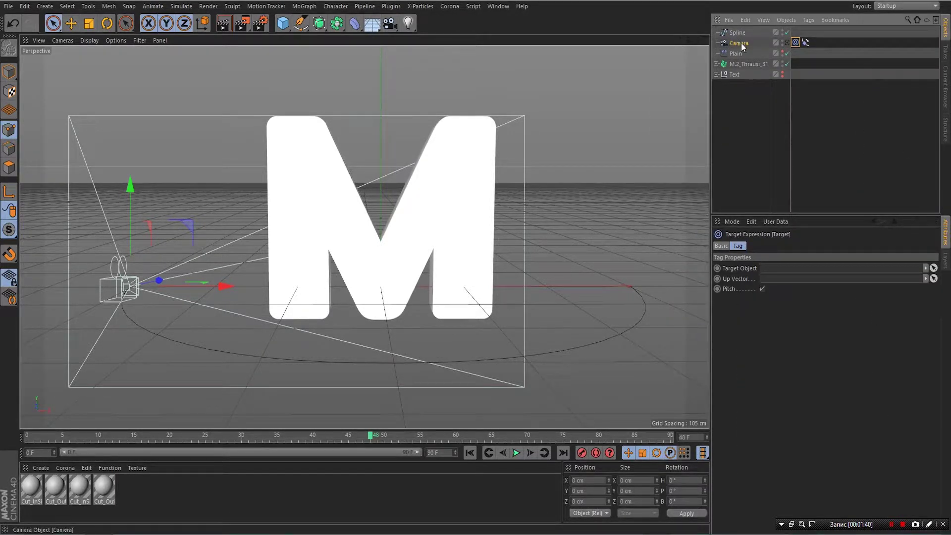
left_click(741, 65)
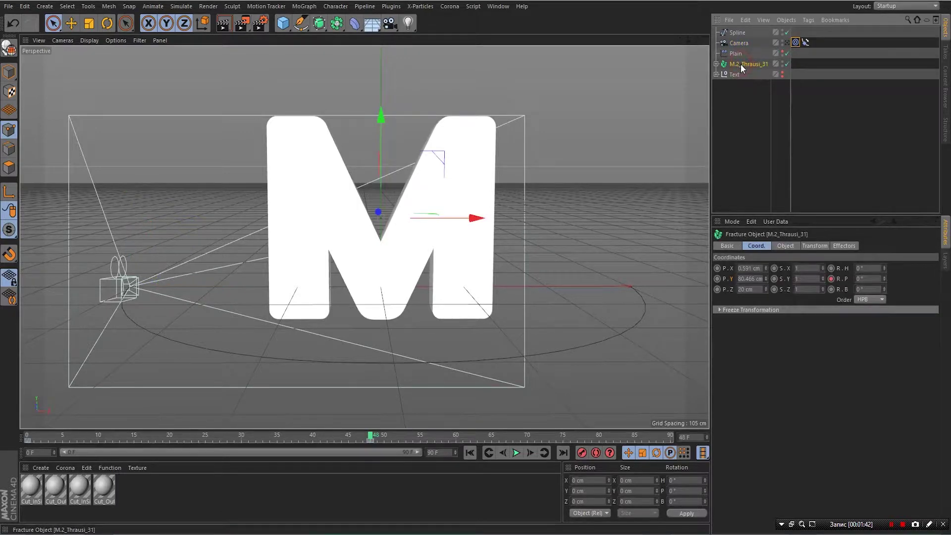
left_click(795, 43)
left_click_drag(749, 64, 793, 274)
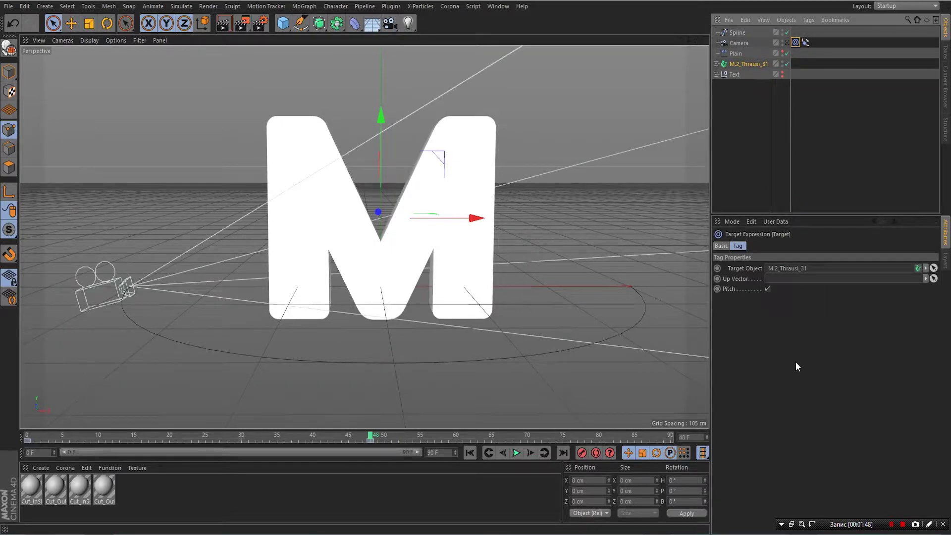
left_click(788, 42)
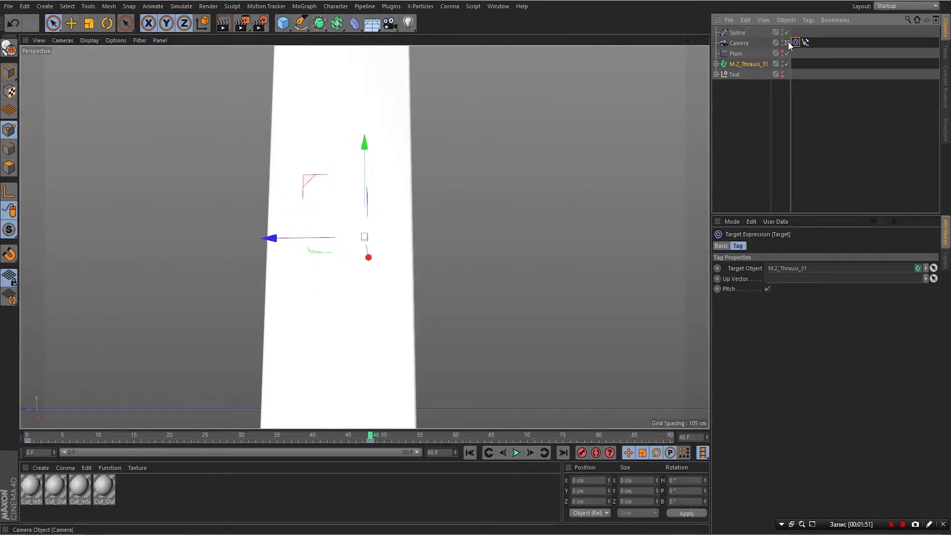
left_click(789, 42)
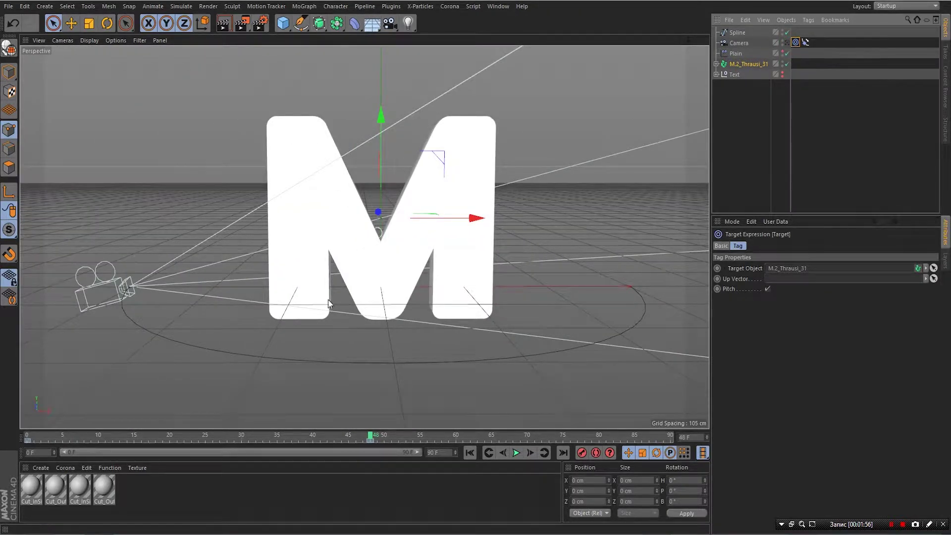
Keyframe the spline's Y position at 0 cm on frame 0 and 219 cm on frame 48, and preview the animation.
left_click(736, 33)
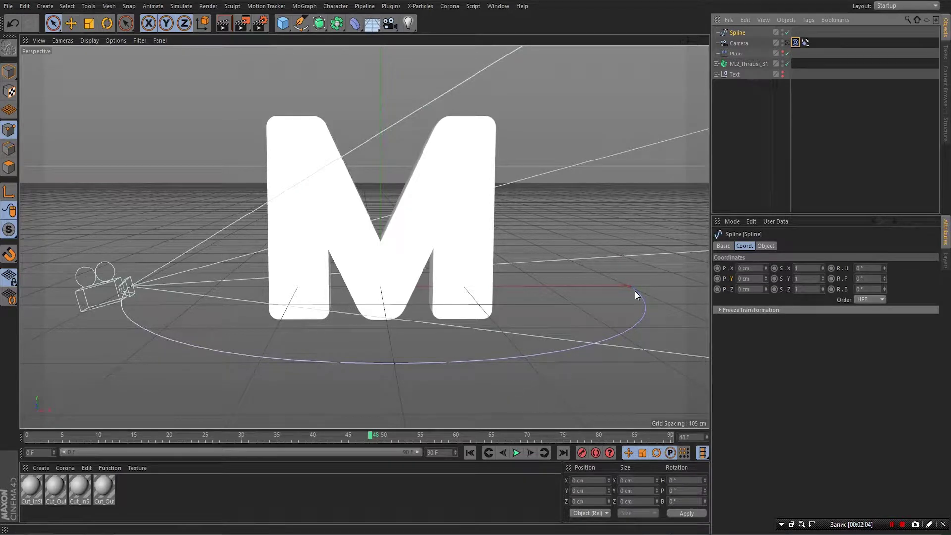
left_click(470, 452)
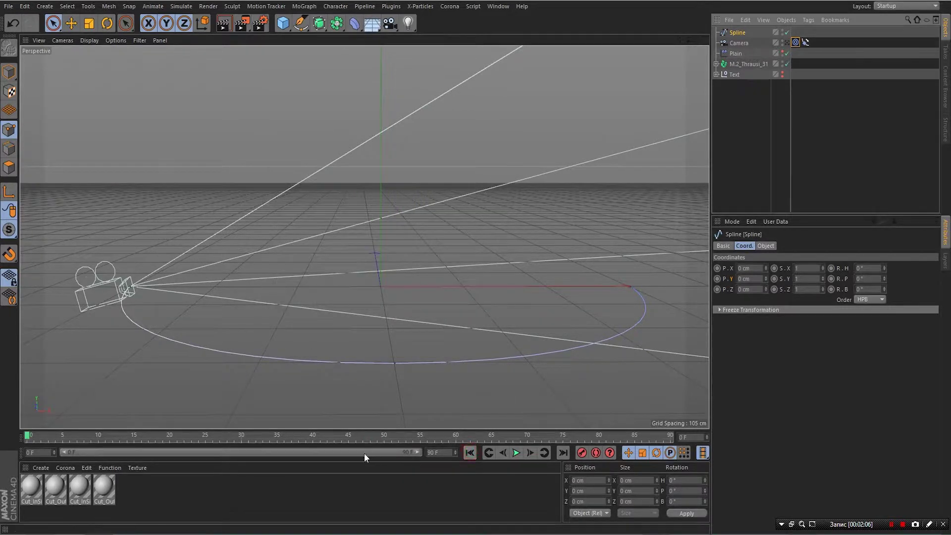
left_click(717, 278)
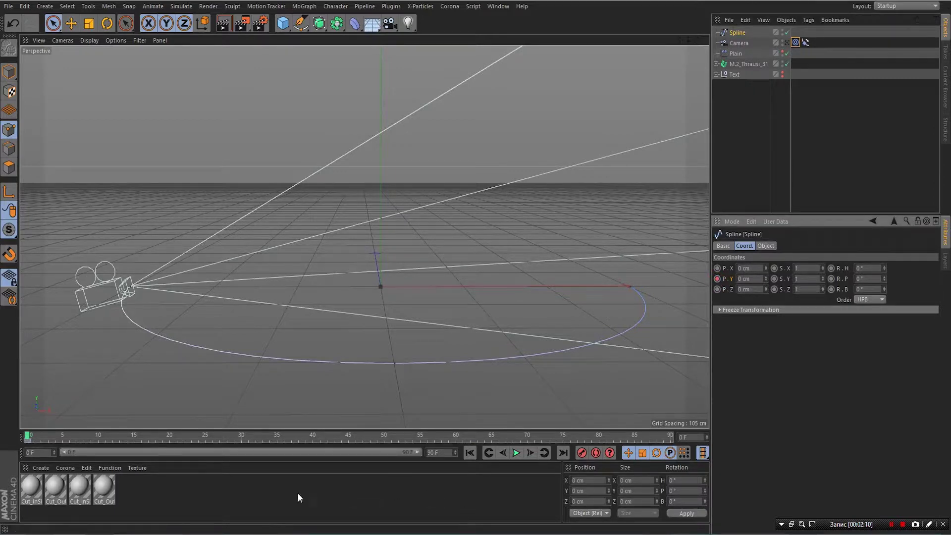
left_click_drag(28, 434, 371, 438)
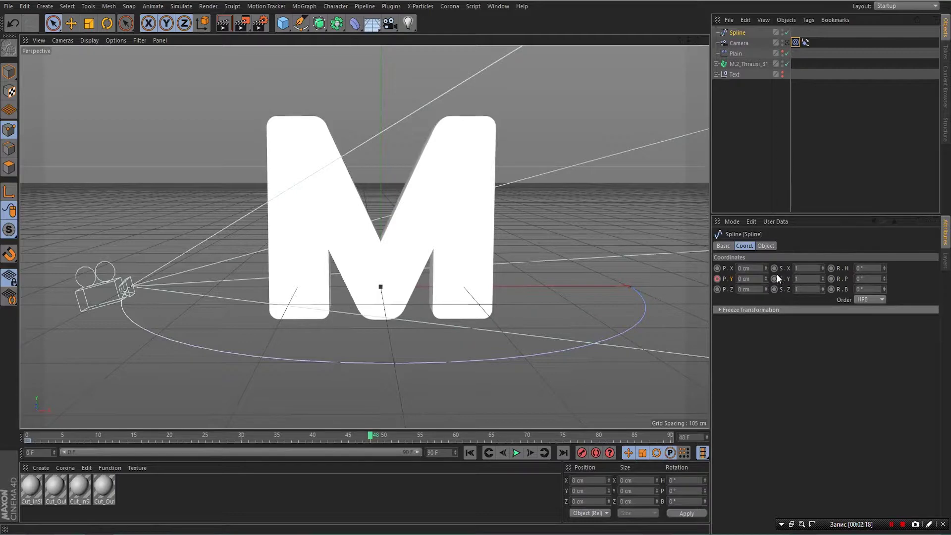
mouse_move(766, 278)
left_mouse_down()
mouse_move(768, 230)
mouse_move(765, 278)
left_mouse_up()
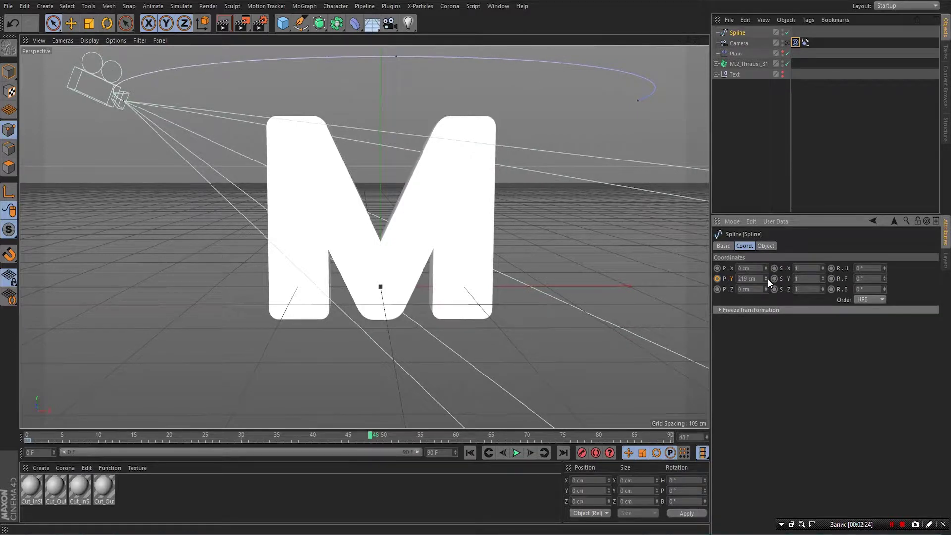
left_click(718, 279)
left_click(469, 452)
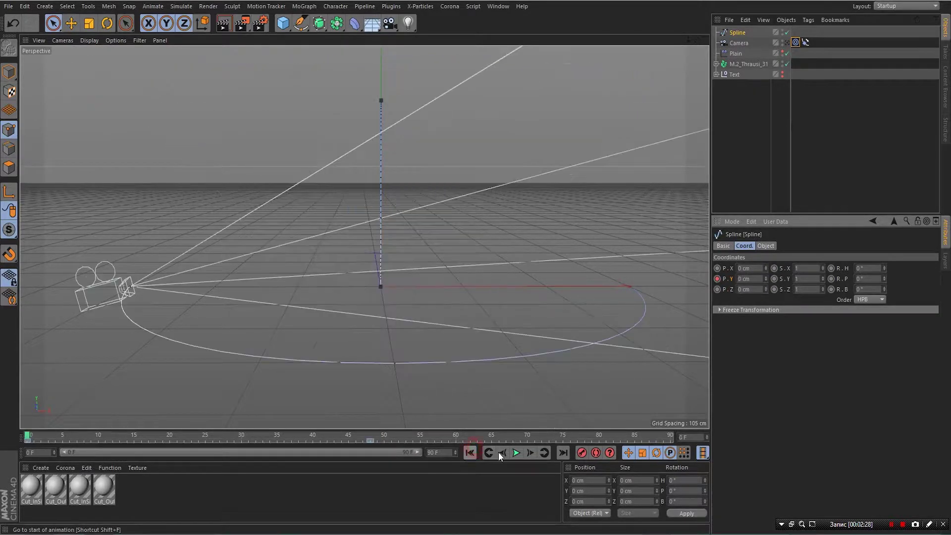
left_click(516, 453)
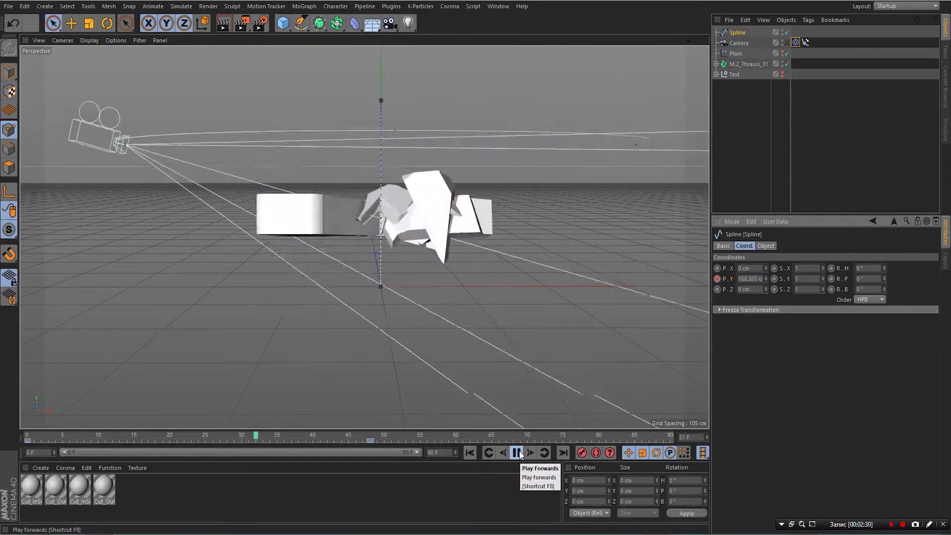
left_click(517, 452)
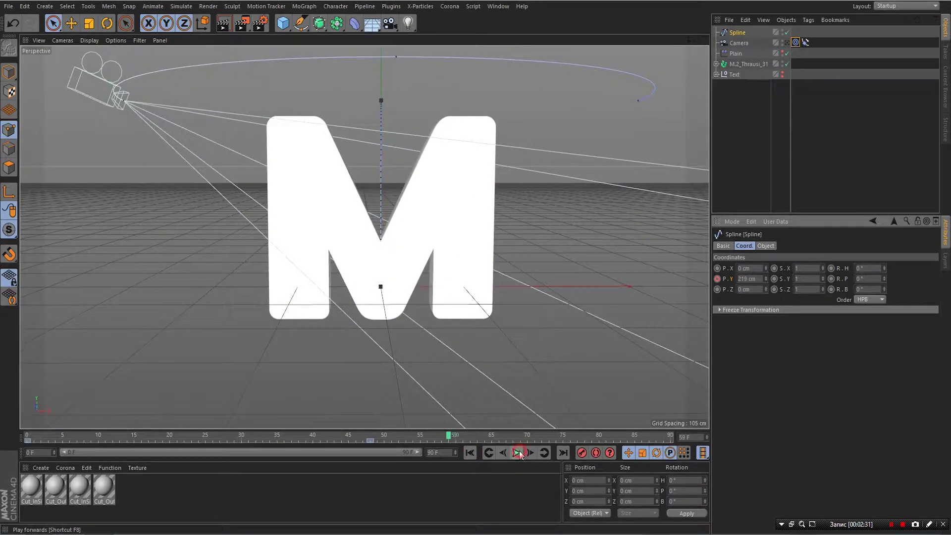
left_click(450, 434)
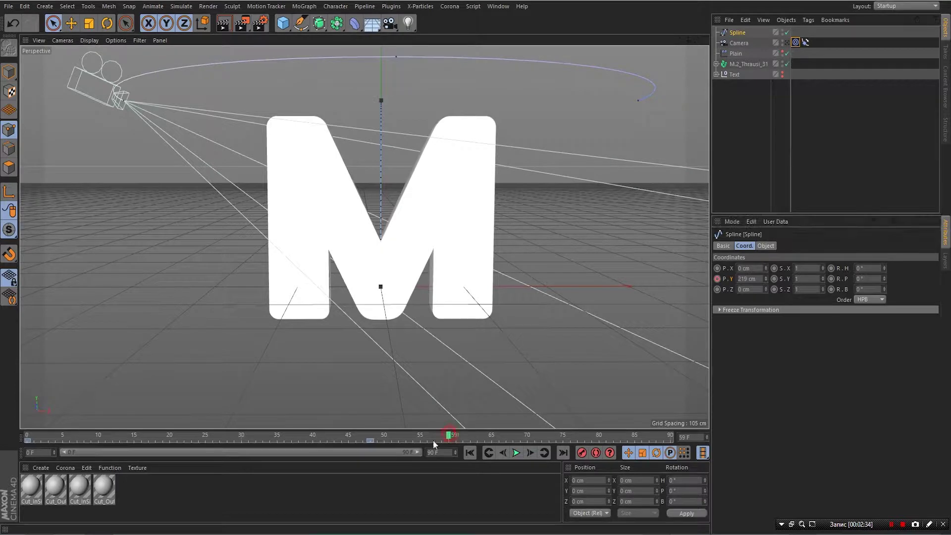
Keyframe the Align to Spline tag's Position at 0% on frame 0 and 100% on frame 48, and preview the animation.
left_click_drag(361, 451, 4, 497)
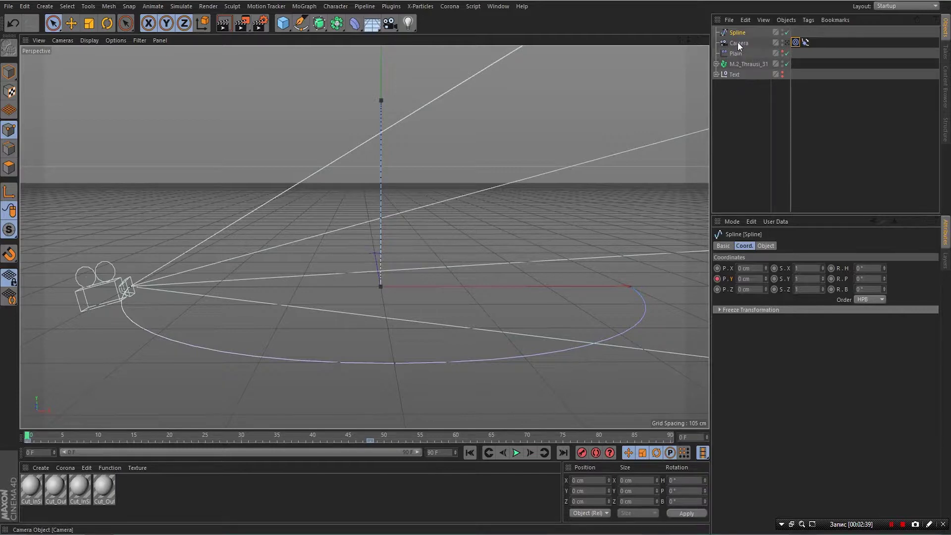
left_click(805, 43)
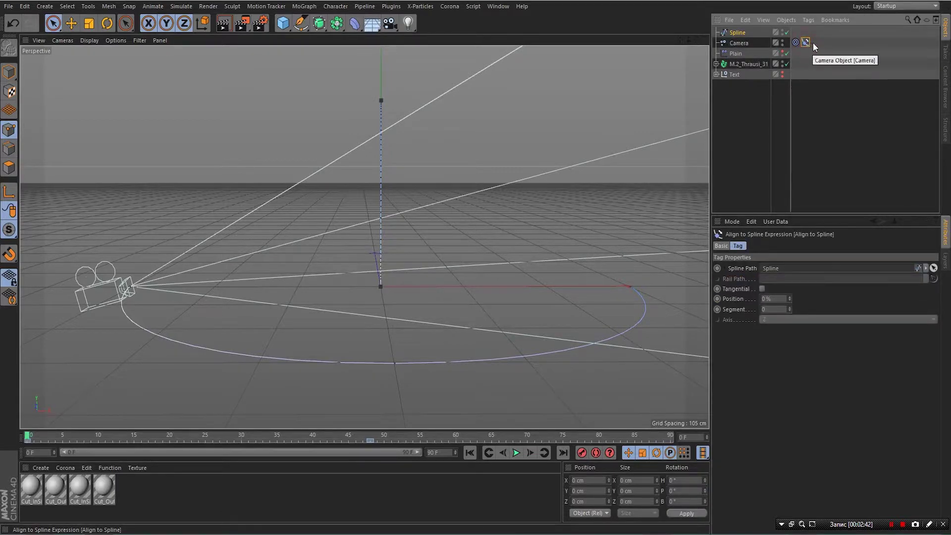
left_click(717, 299)
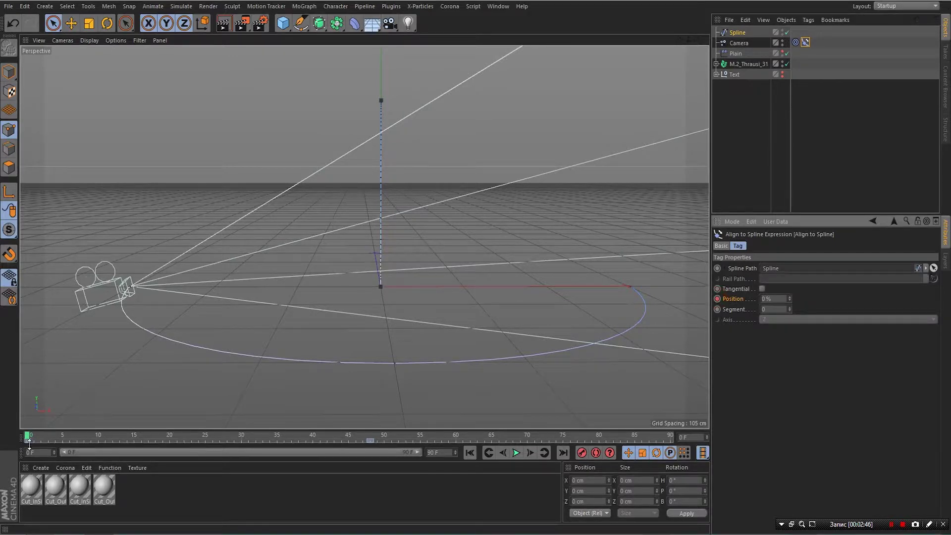
left_click_drag(27, 438, 369, 444)
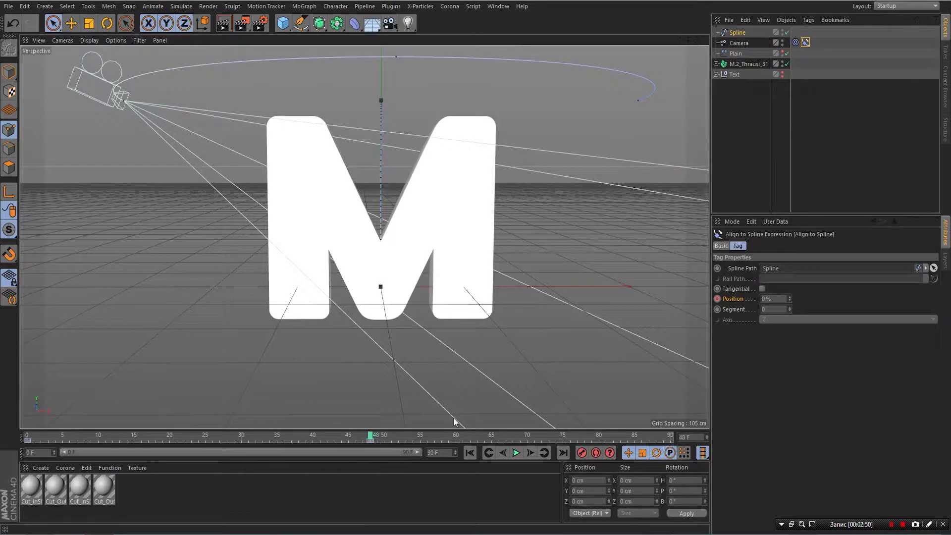
left_click_drag(789, 298, 879, 299)
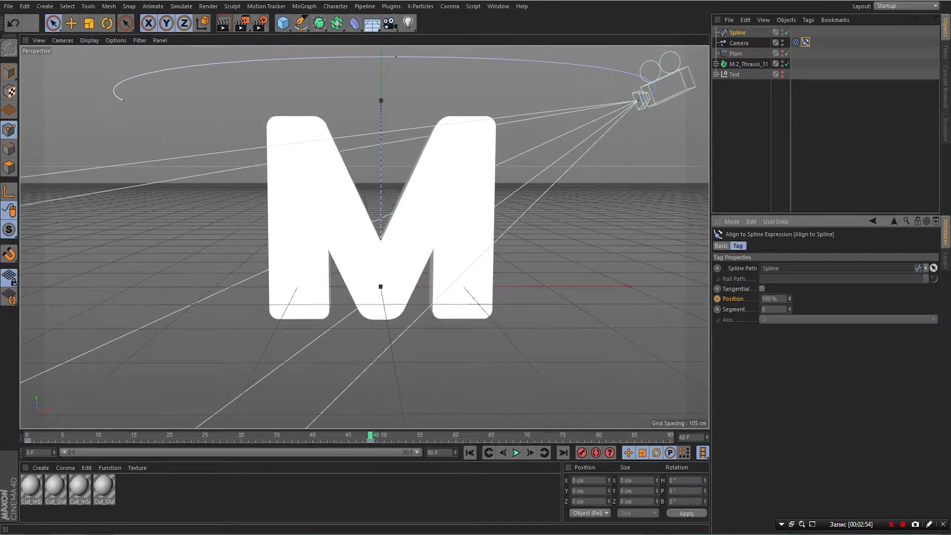
left_click(717, 298)
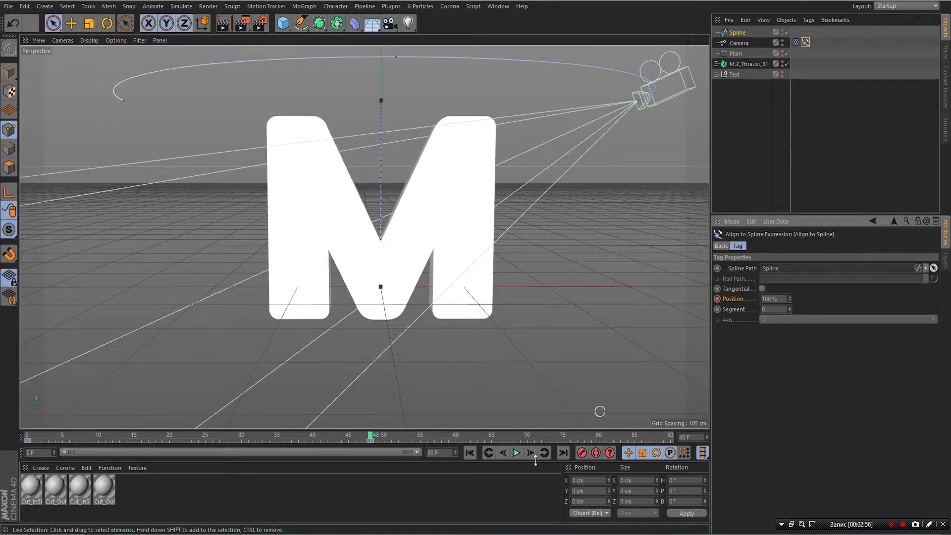
left_click(469, 452)
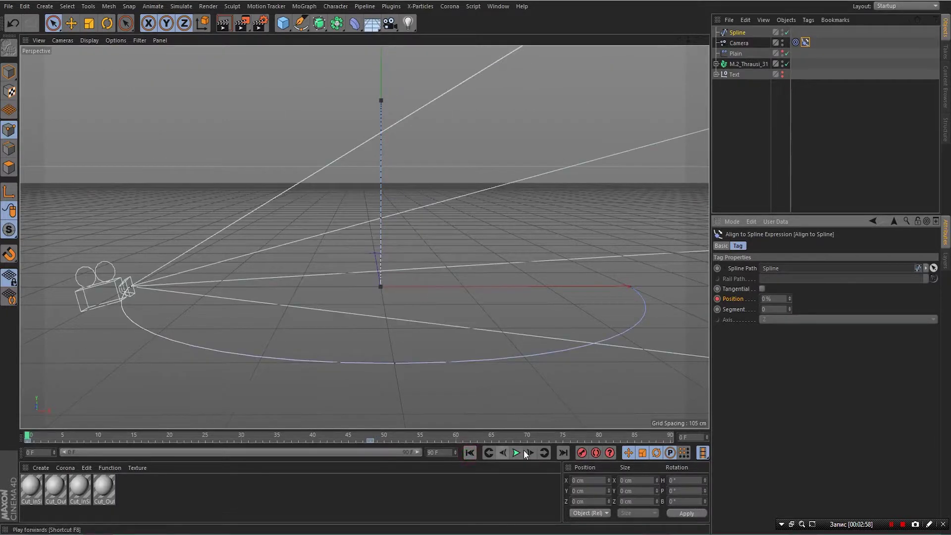
left_click(516, 453)
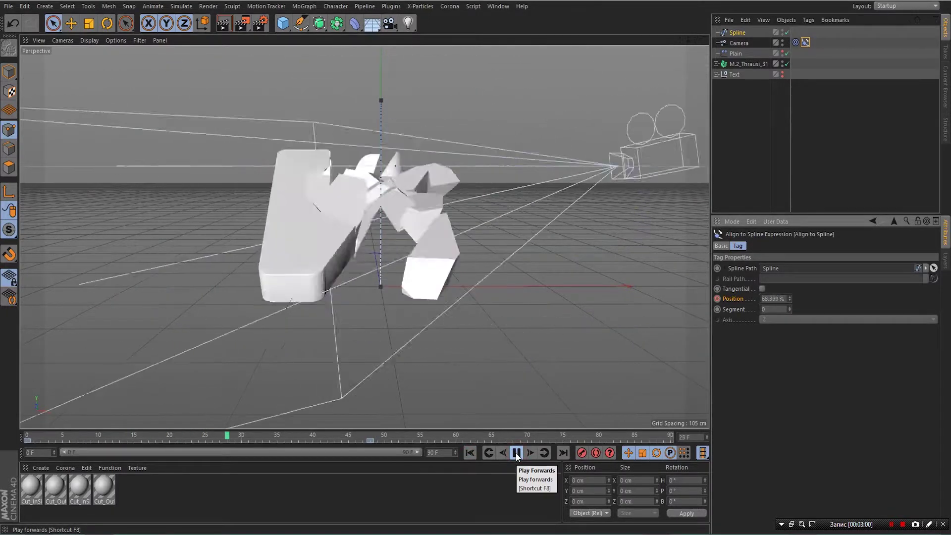
left_click(516, 452)
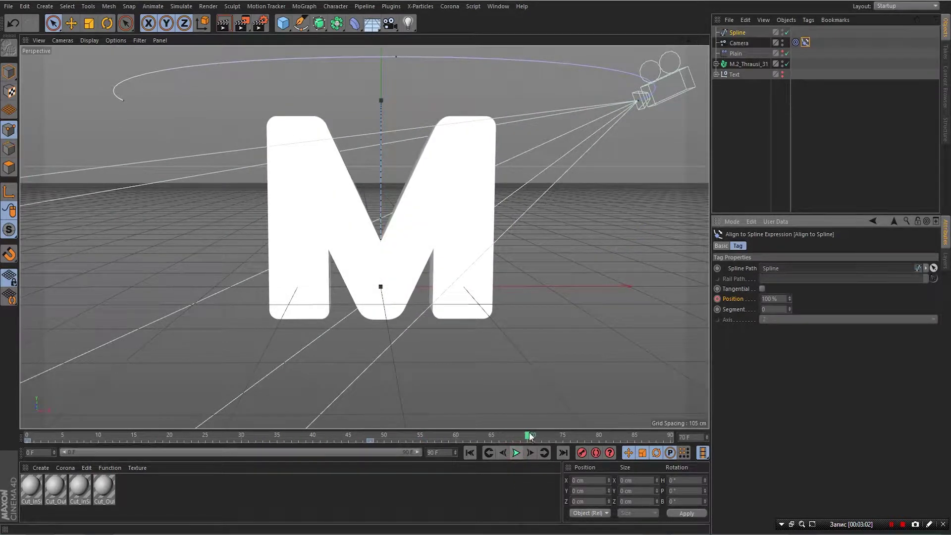
Look through the camera and play the animation from frame 0 to review the camera move around the letter.
left_click_drag(527, 434, 16, 488)
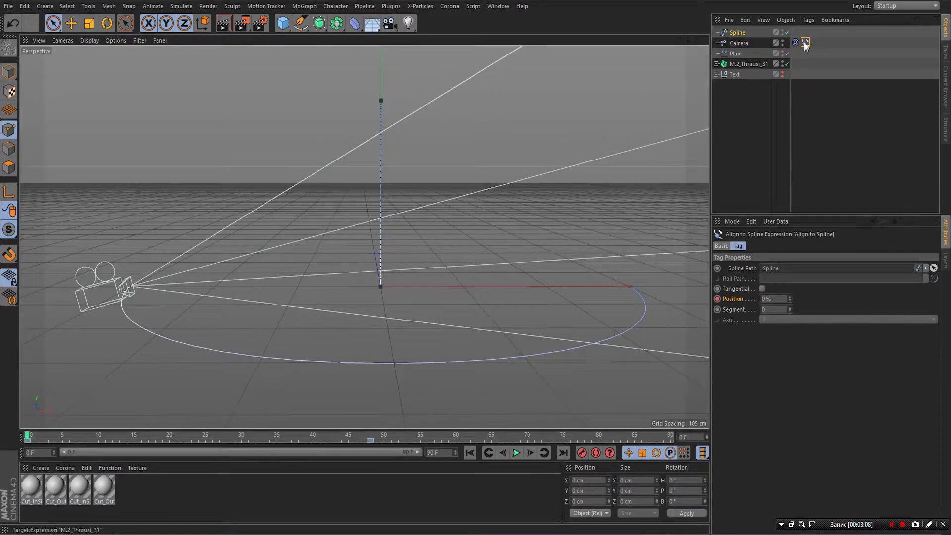
left_click(737, 43)
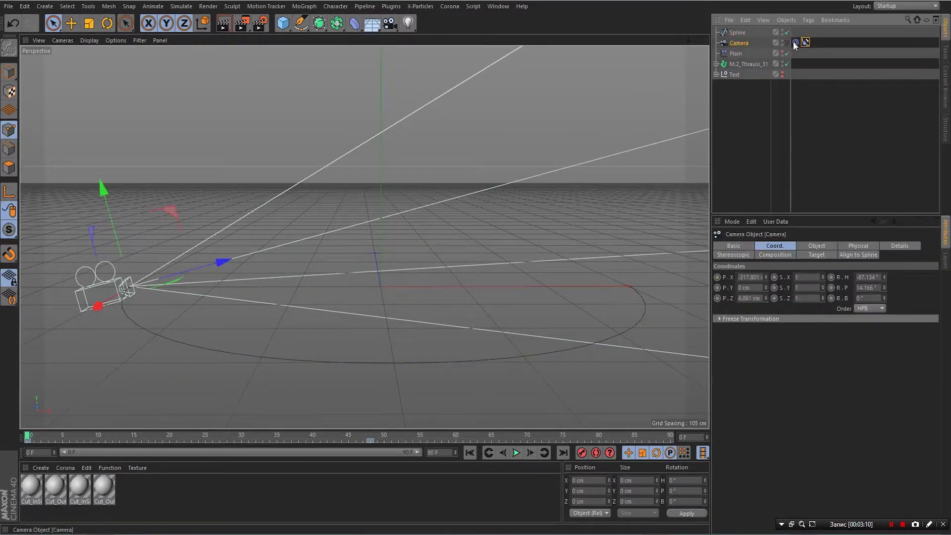
left_click(787, 43)
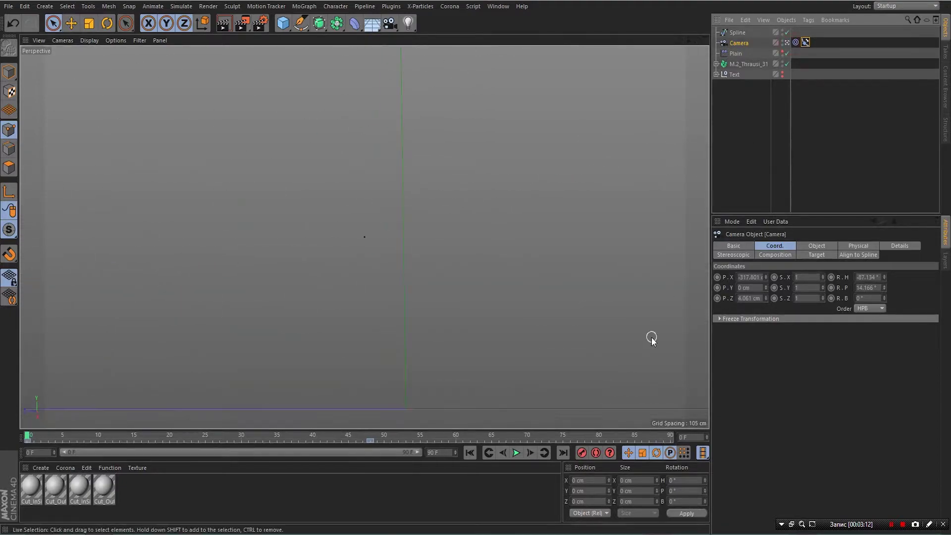
left_click(517, 453)
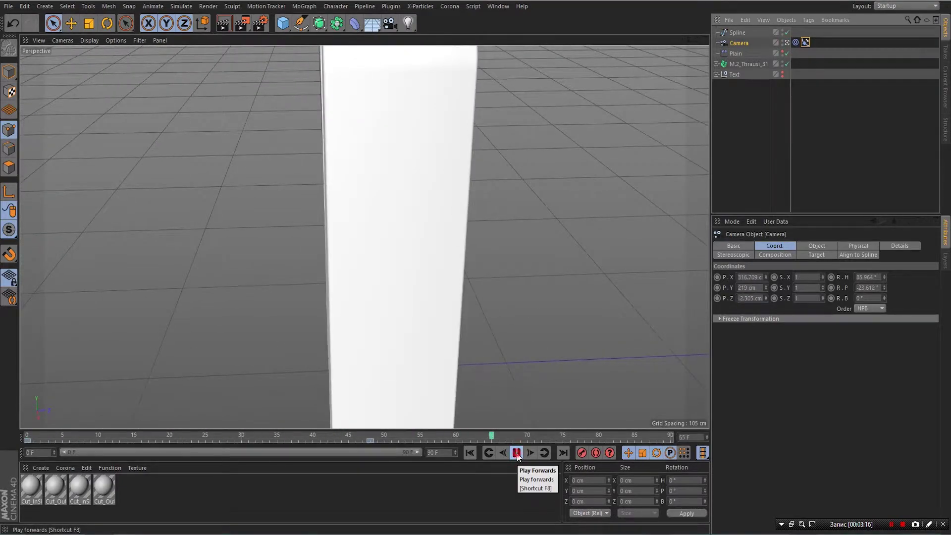
left_click(516, 454)
left_click(502, 436)
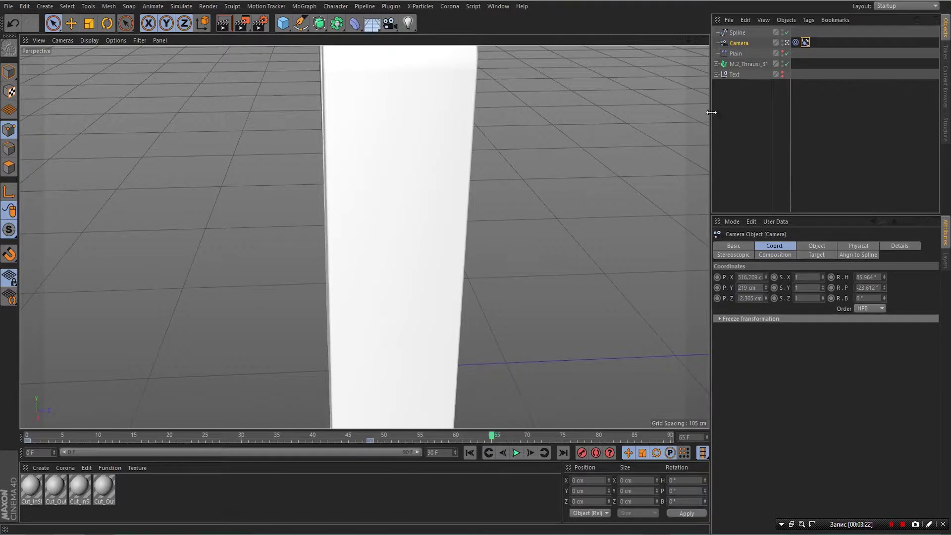
Select the spline and set its Z position to -254 cm, judging the camera distance in the top view and through the camera.
left_click(703, 38)
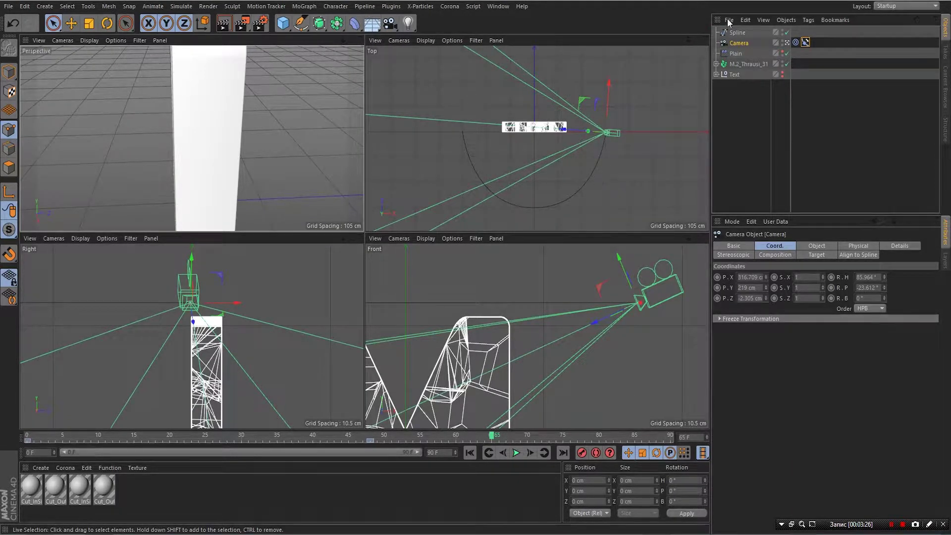
left_click(705, 41)
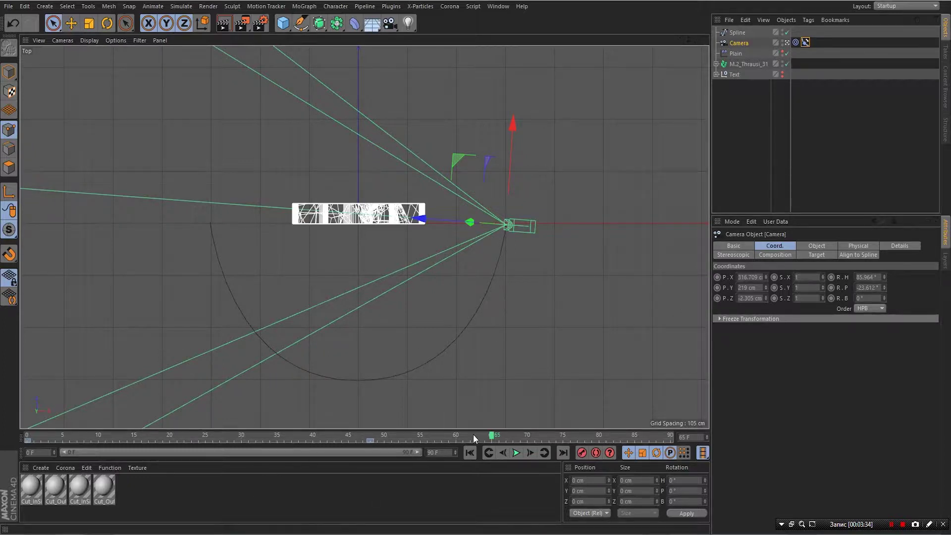
left_click(734, 33)
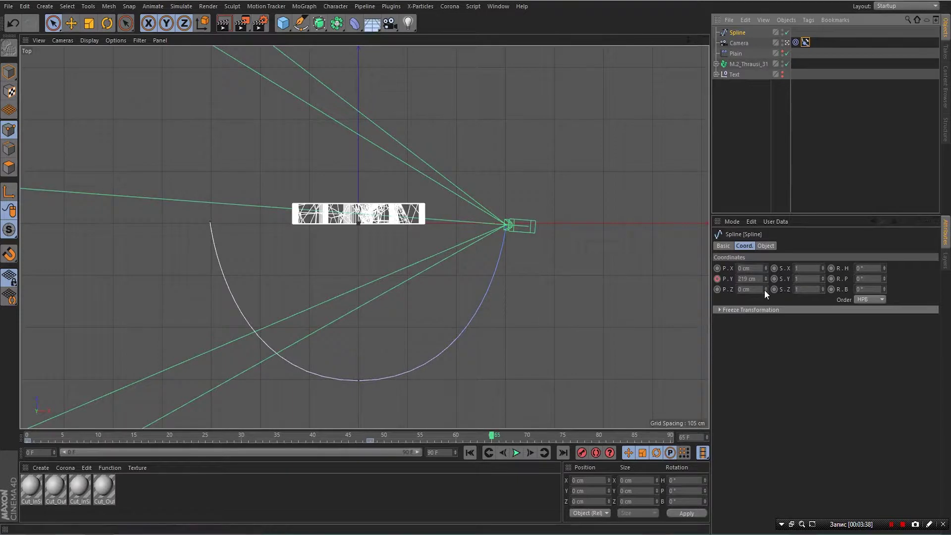
left_click_drag(765, 290, 766, 289)
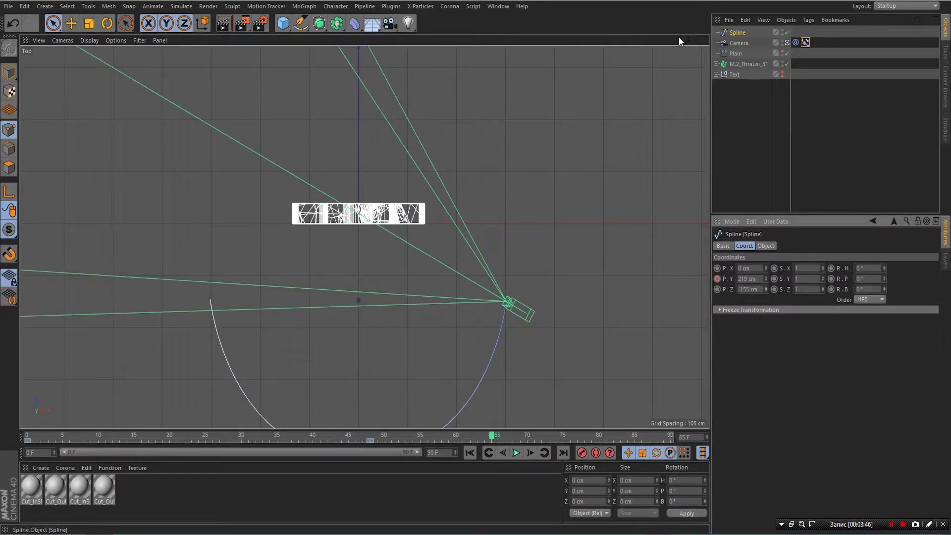
left_click(705, 40)
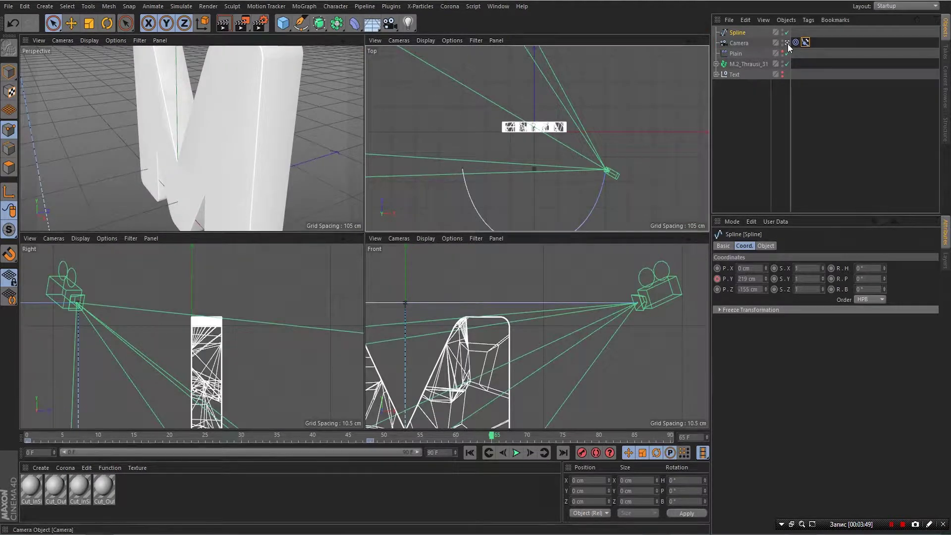
left_click(288, 138)
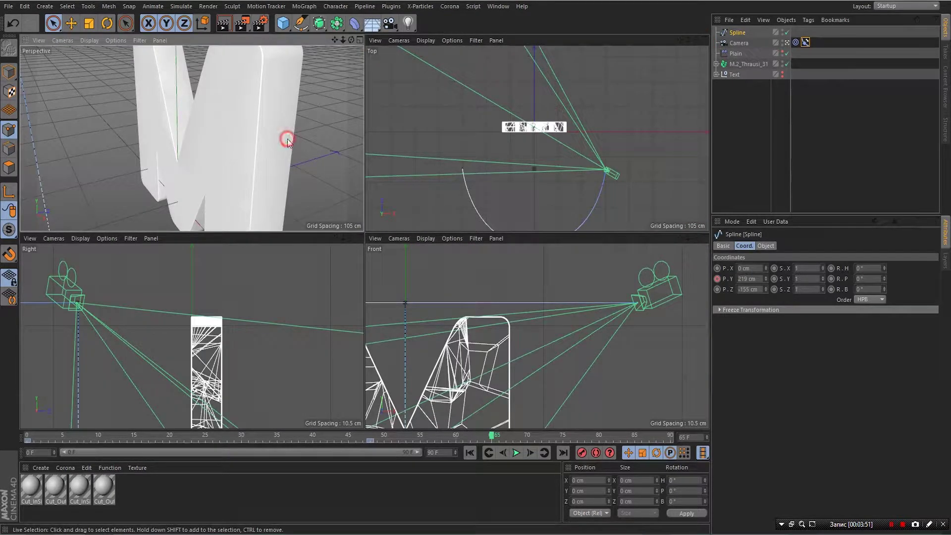
left_click(359, 40)
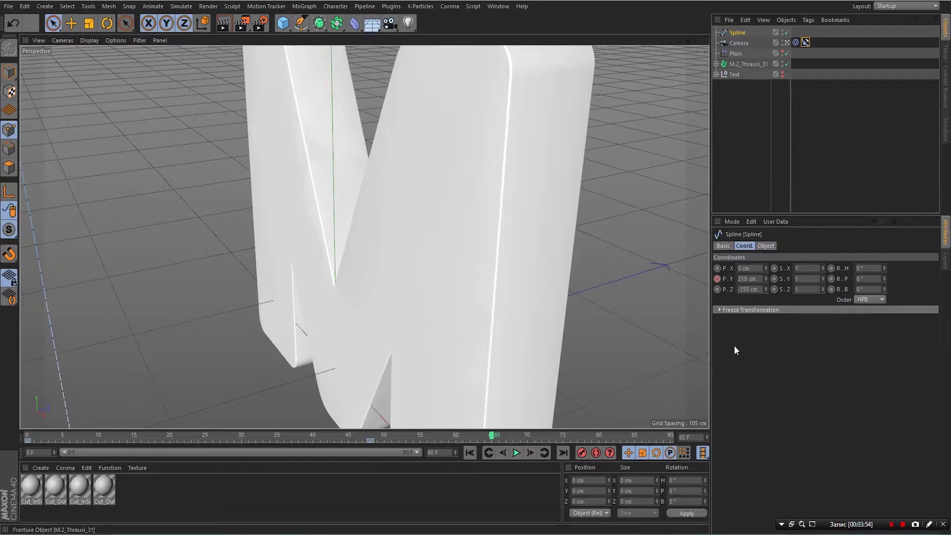
left_click_drag(766, 290, 766, 289)
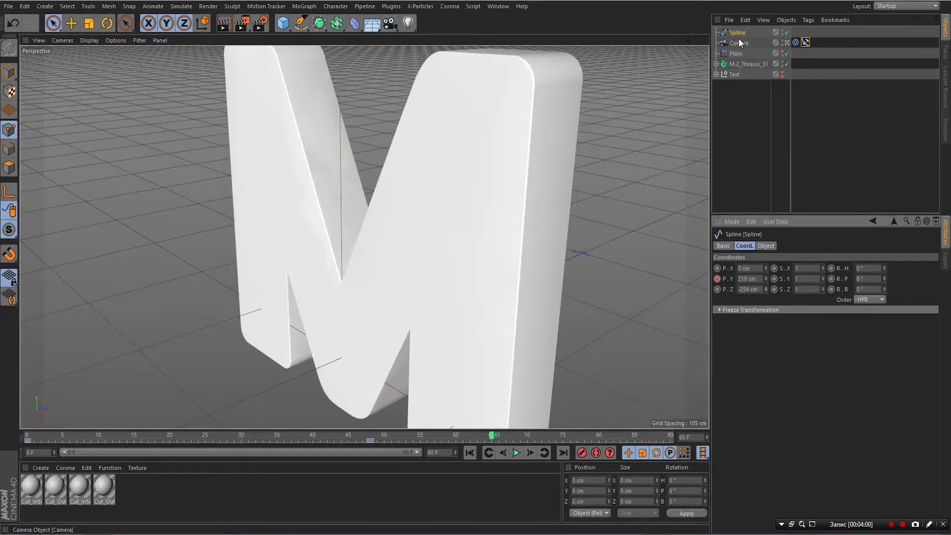
Play the animation from frame 0 through the camera to check the framing of the letter.
left_click(470, 453)
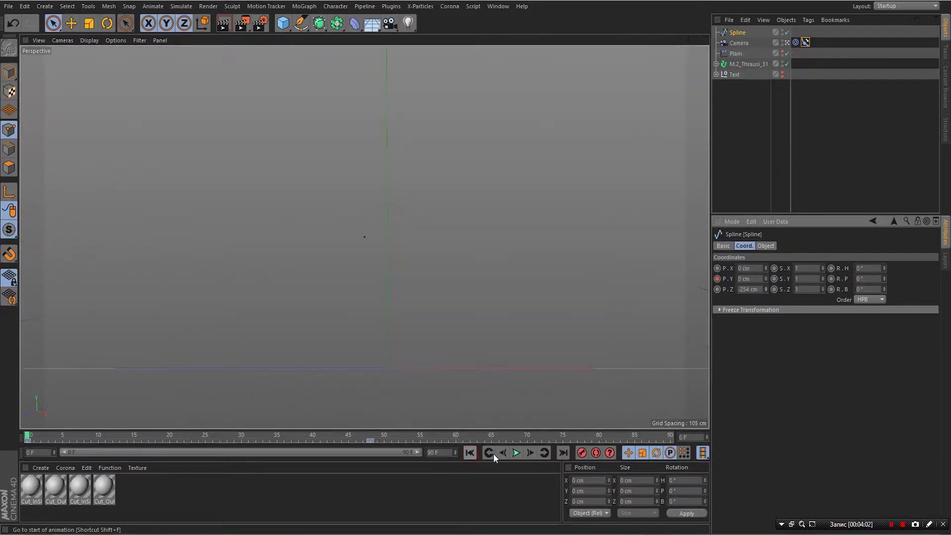
left_click(516, 452)
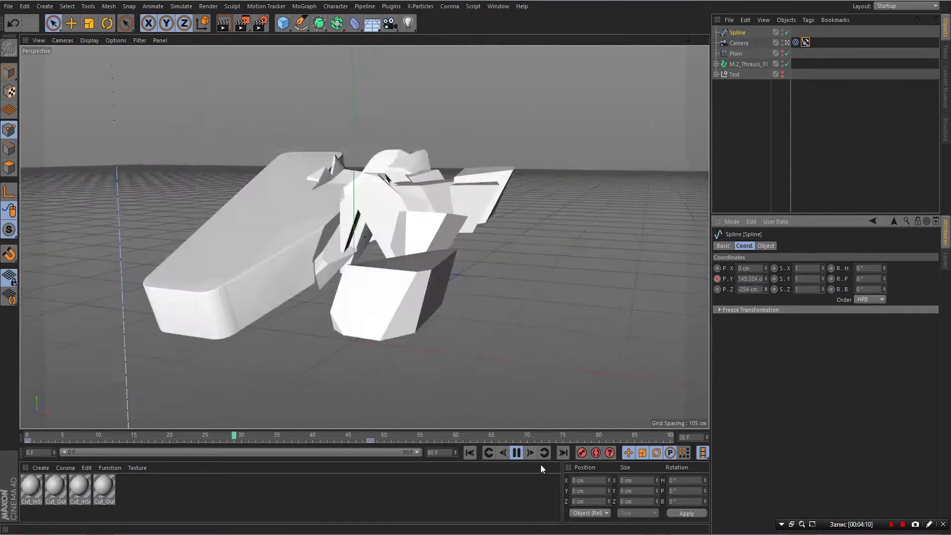
left_click(516, 452)
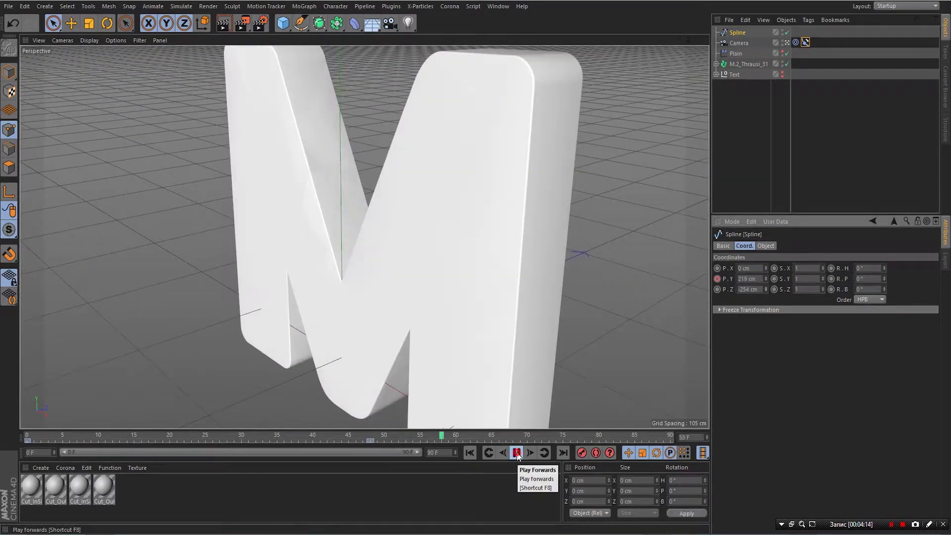
Keyframe the spline's Z position at -466 cm on frame 60.
left_click_drag(447, 434, 420, 441)
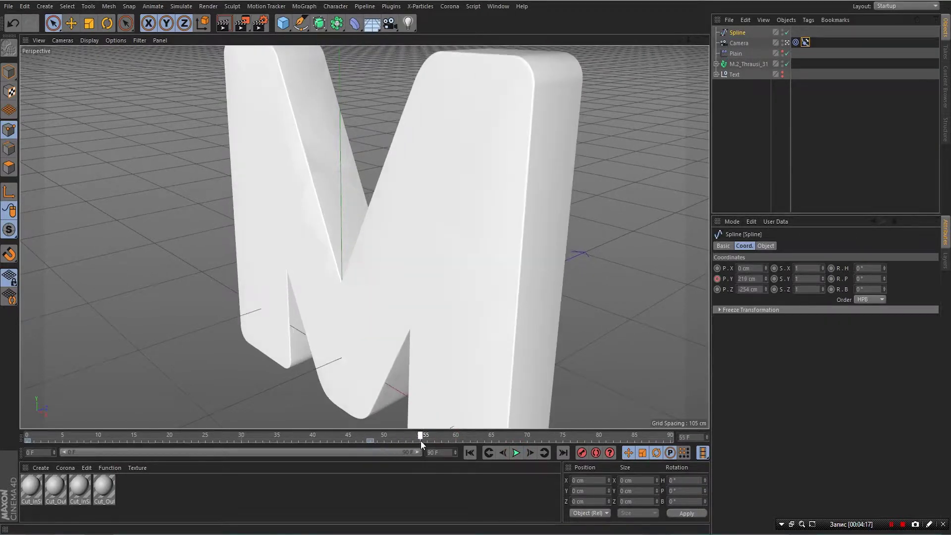
left_click(459, 438)
left_click(717, 290)
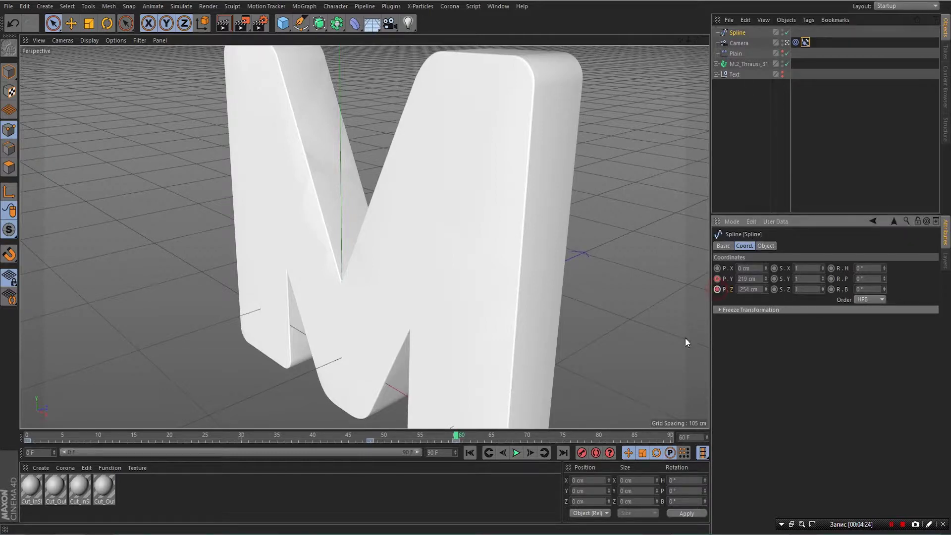
left_click(766, 291)
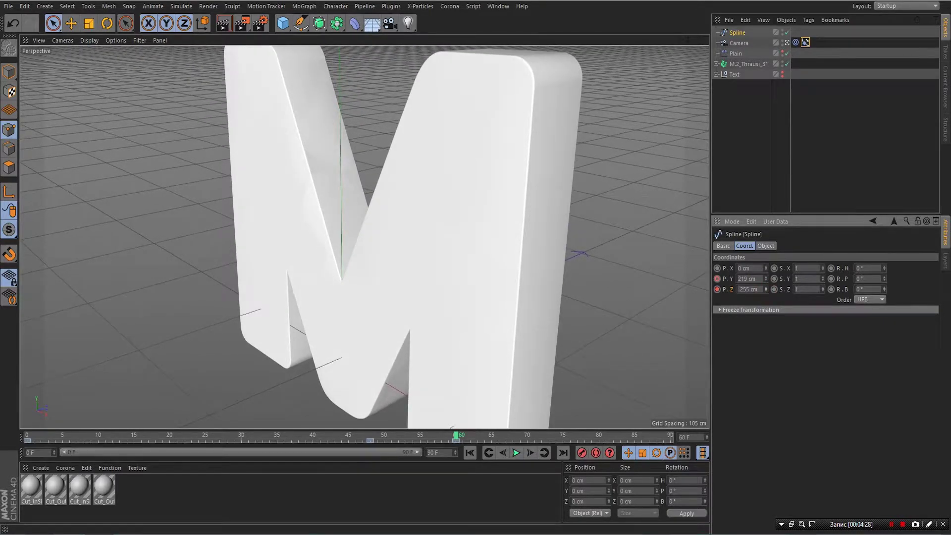
left_click_drag(765, 292, 766, 327)
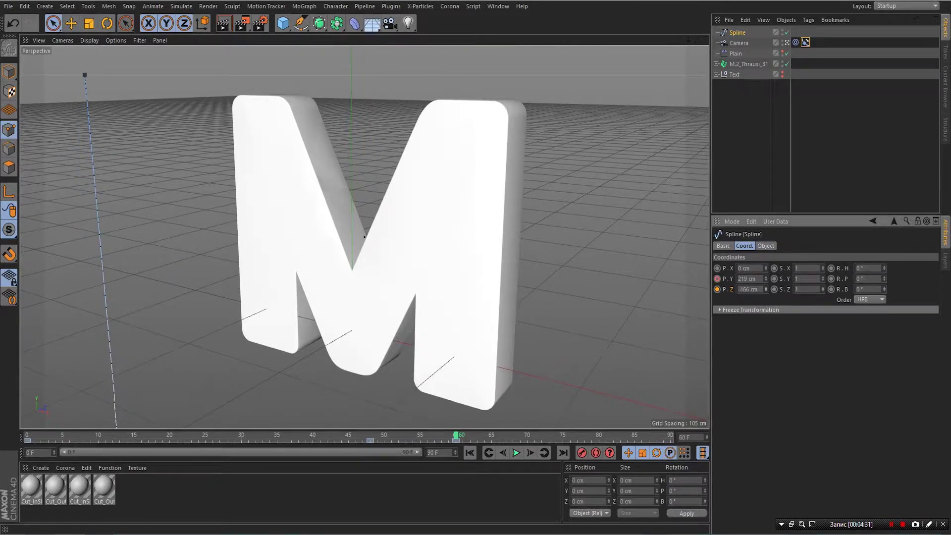
left_click(717, 290)
Keyframe the spline's Z position at 1000 cm on frame 0.
left_click(456, 436)
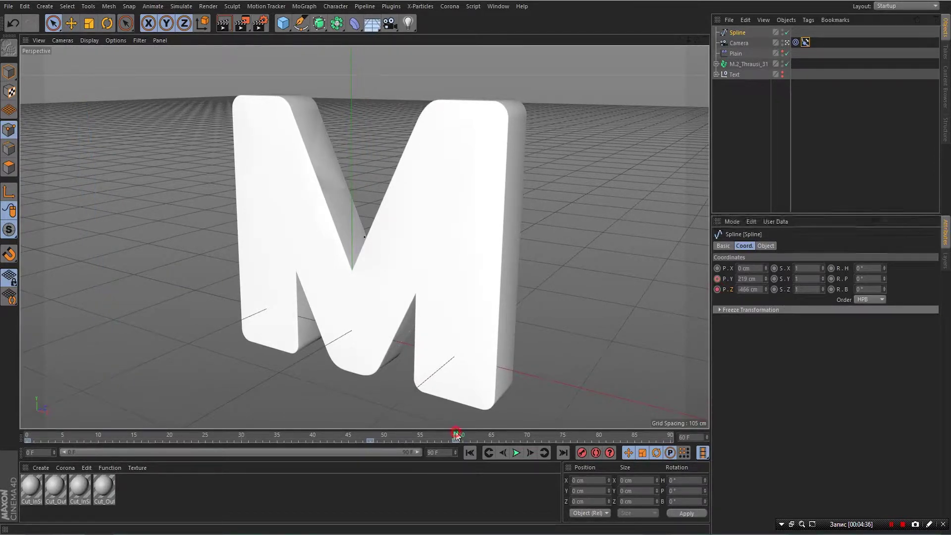
left_click_drag(361, 438, 22, 430)
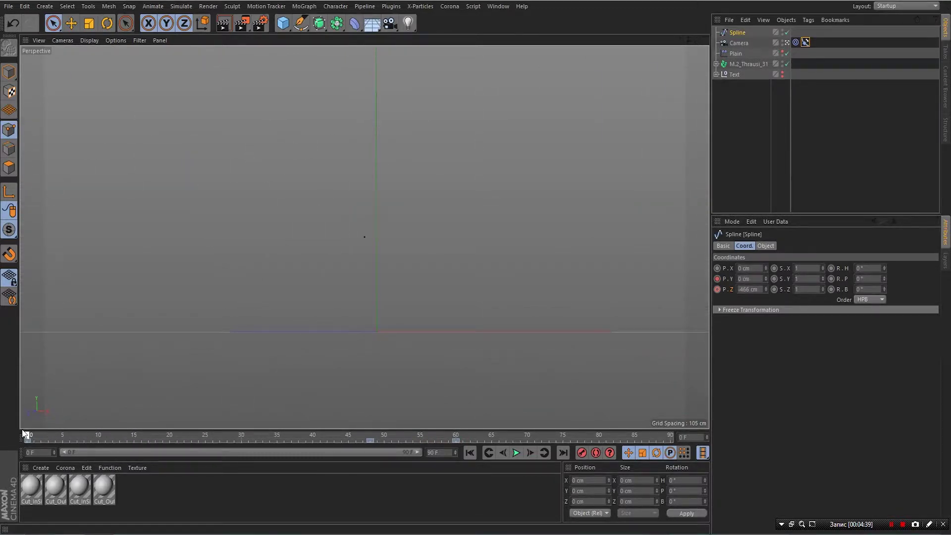
double_click(756, 289)
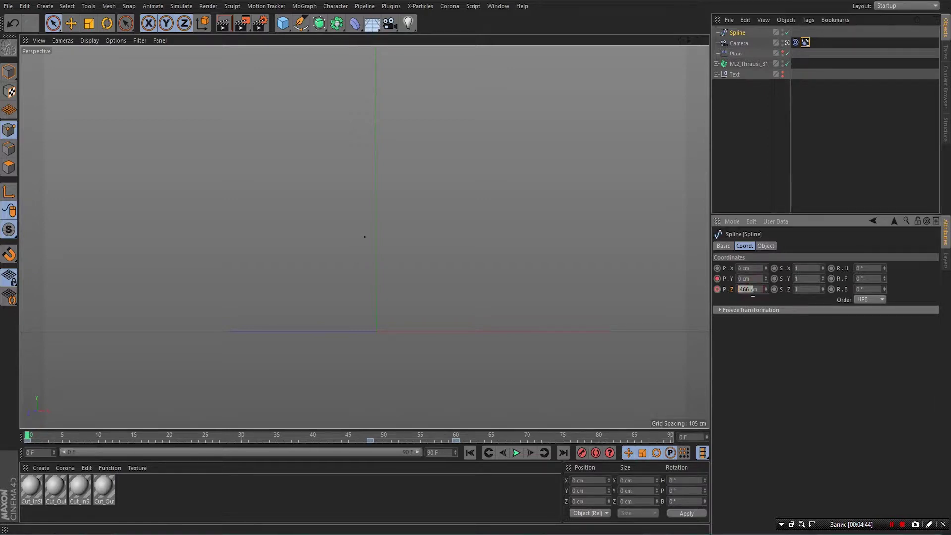
type("1000")
left_click(765, 339)
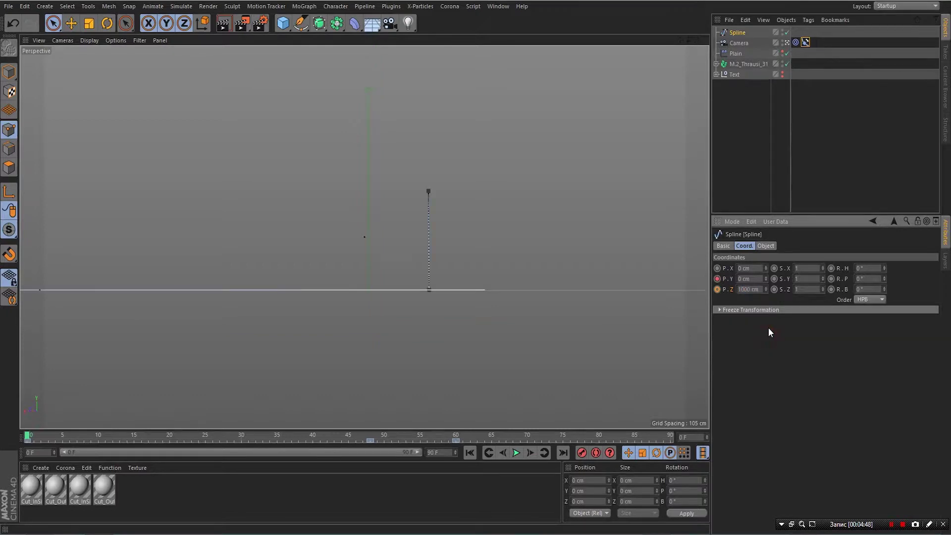
left_click(719, 289)
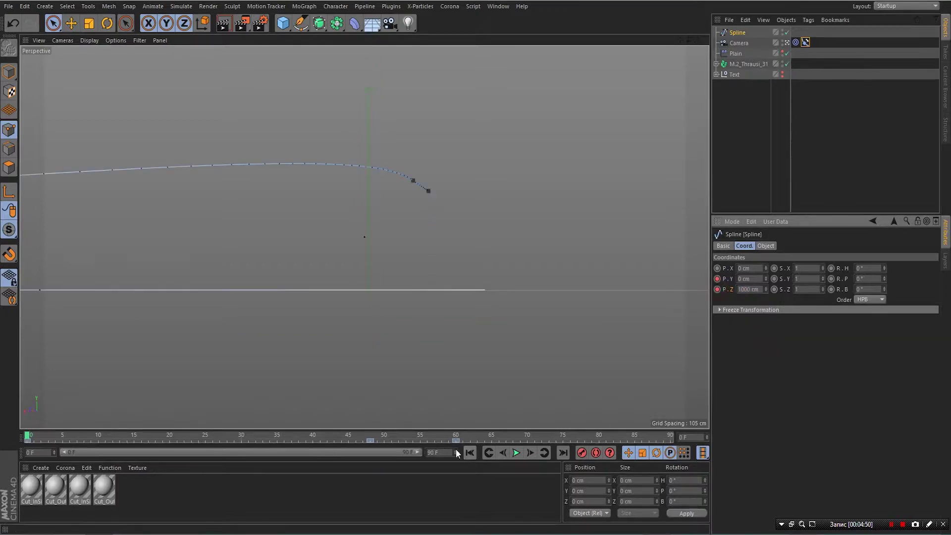
Preview the animation and scrub back to frame 20 to examine the camera's path around the fragments.
left_click(516, 454)
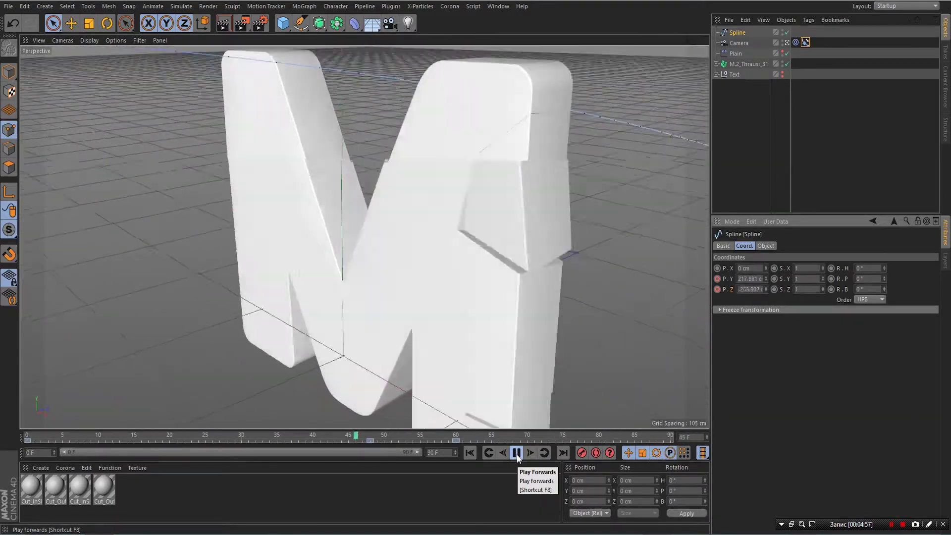
left_click(517, 453)
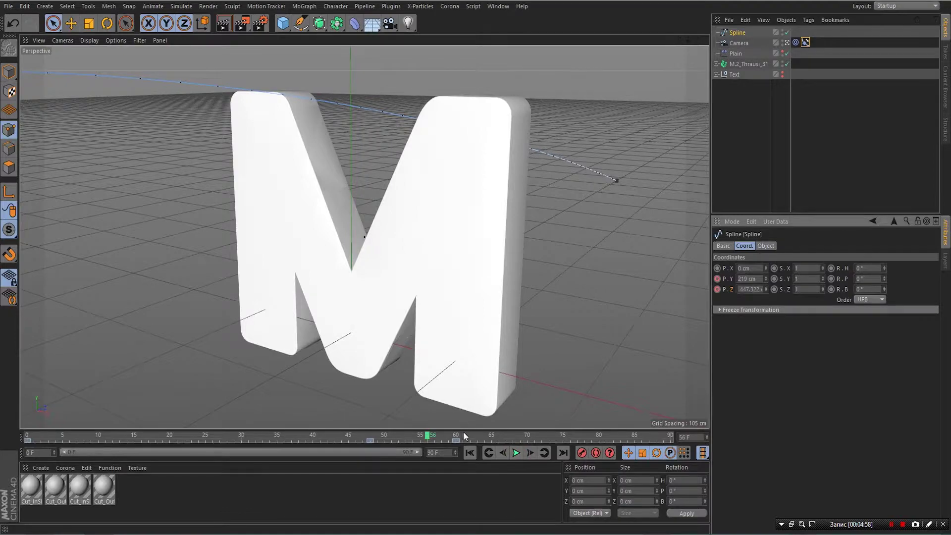
left_click_drag(426, 439, 173, 426)
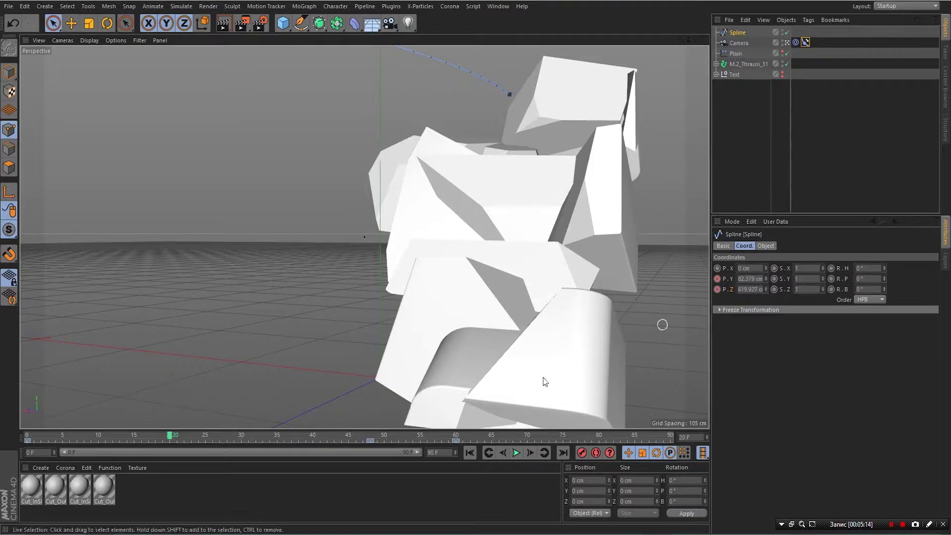
Keyframe the spline's Z position at 0 cm on frame 0, and preview the animation.
left_click_drag(170, 436, 5, 452)
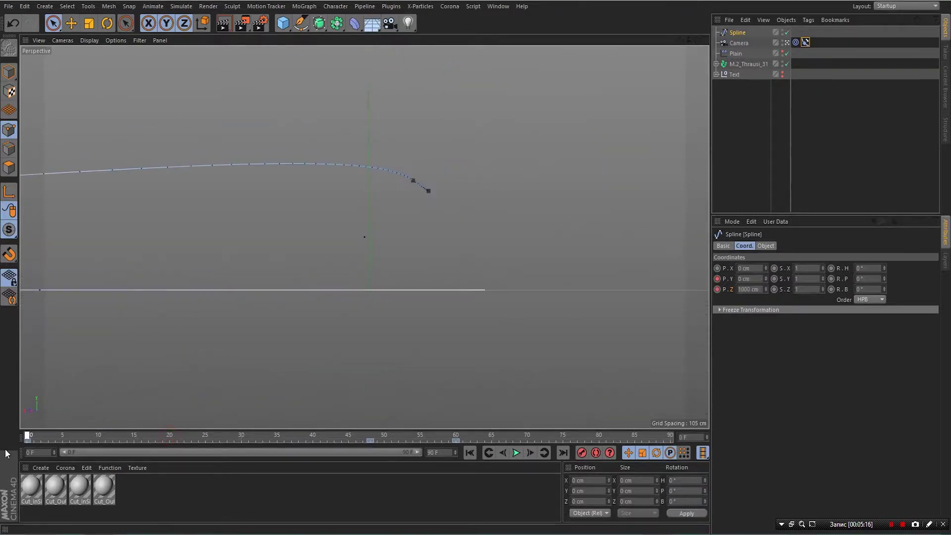
left_click(757, 287)
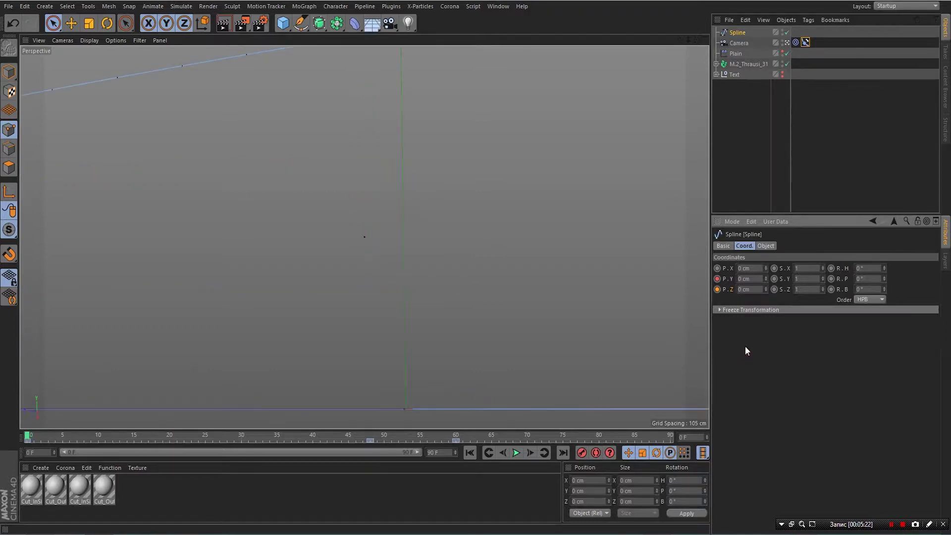
left_click(717, 289, "ctrl")
left_click(515, 452)
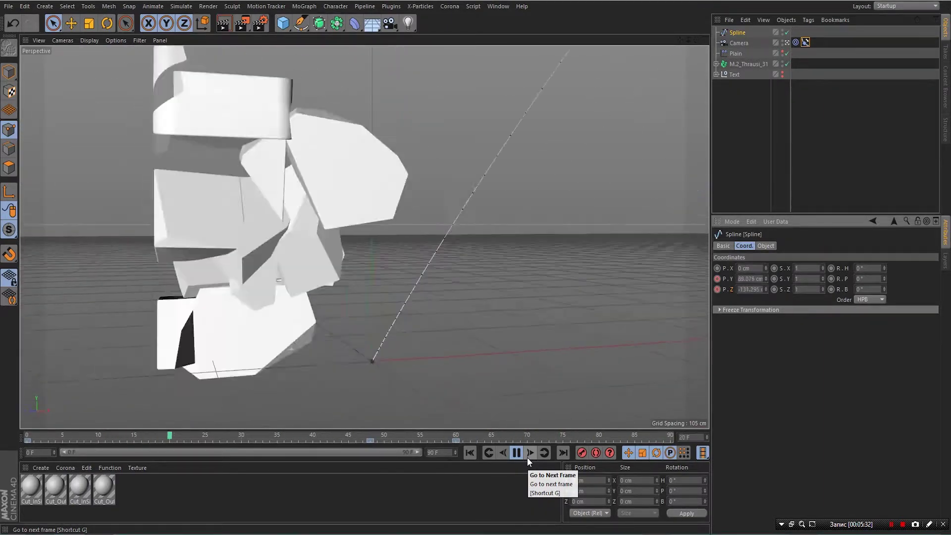
left_click(517, 456)
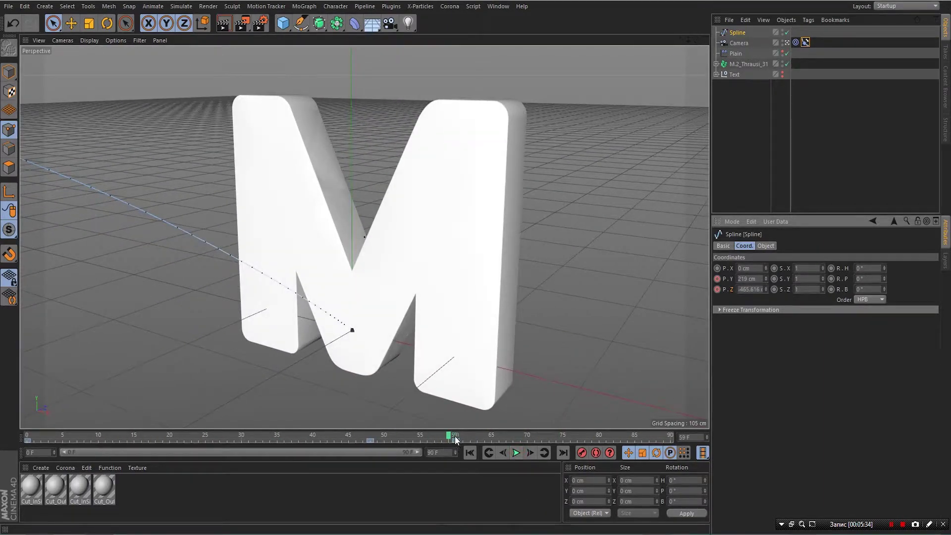
Move the spline's Z position key from frame 60 to frame 48, and preview the animation from frame 0.
left_click(456, 440)
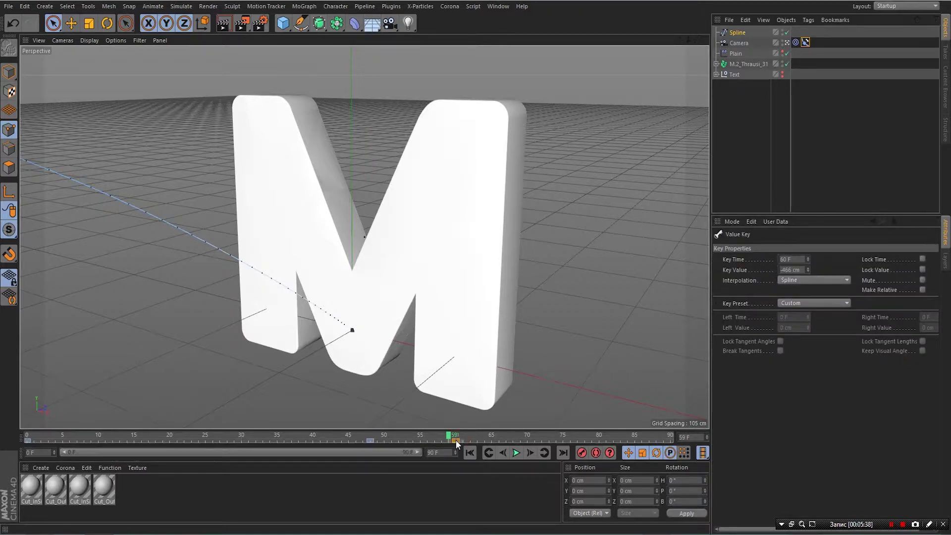
left_click_drag(456, 439, 375, 446)
left_click(469, 452)
left_click(515, 453)
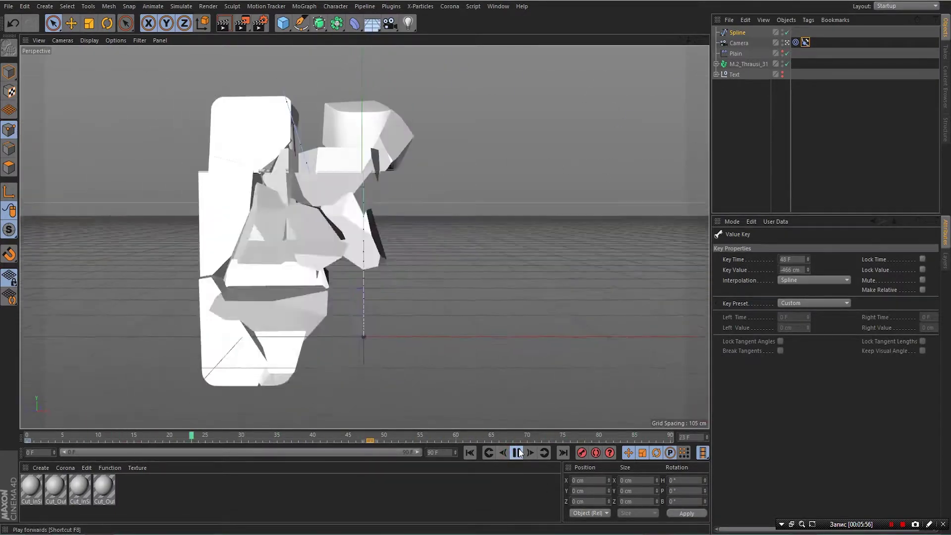
left_click(518, 452)
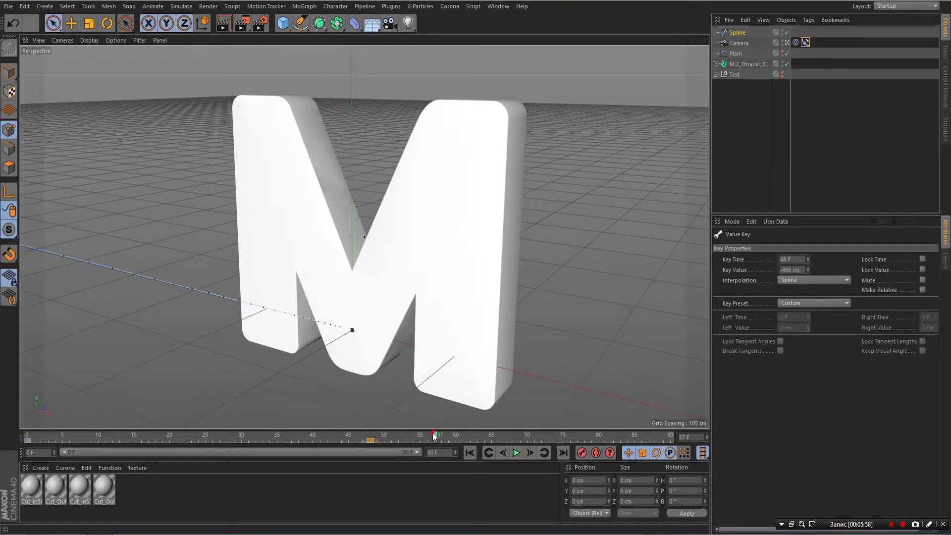
Change the spline's Y position key on frame 48 to 59 cm.
left_click_drag(432, 436, 371, 450)
double_click(738, 32)
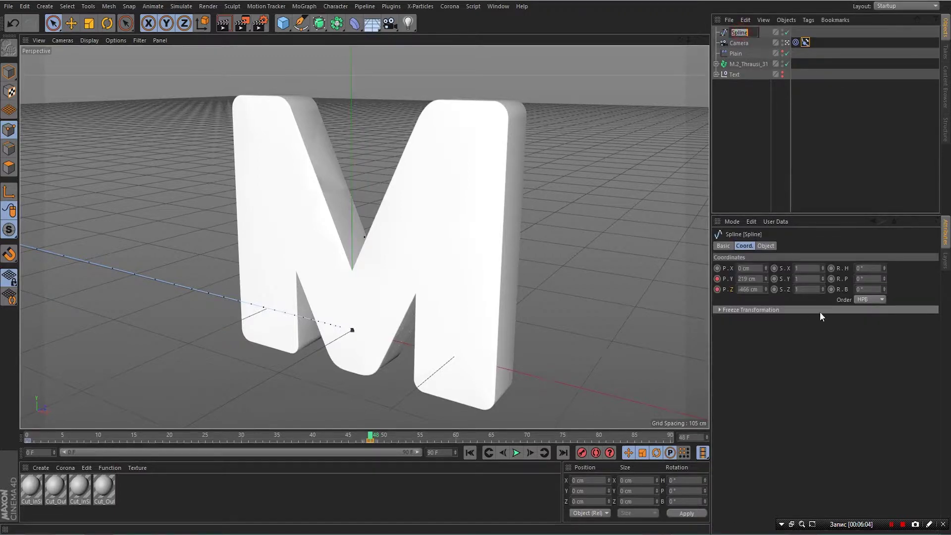
left_click(765, 280)
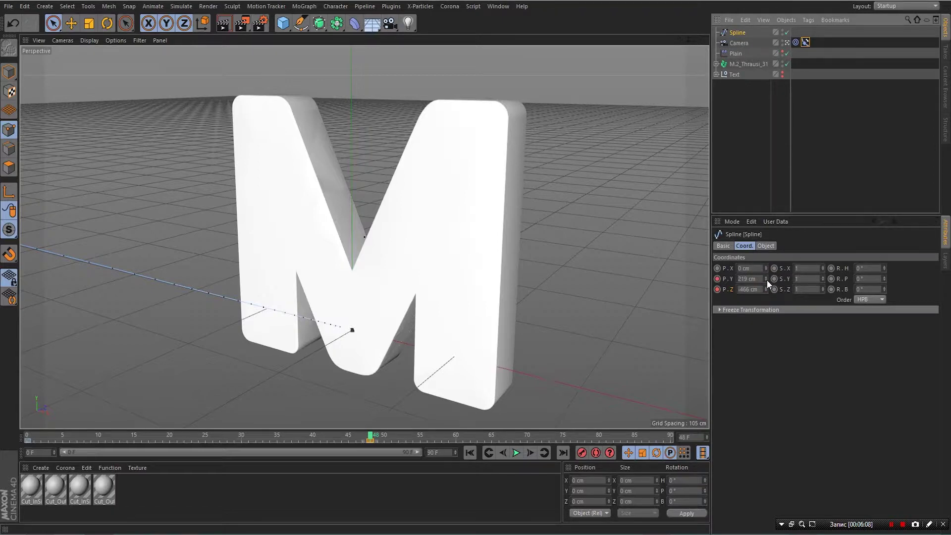
mouse_move(767, 281)
left_mouse_down()
mouse_move(764, 264)
mouse_move(765, 287)
left_mouse_up()
left_click(718, 279)
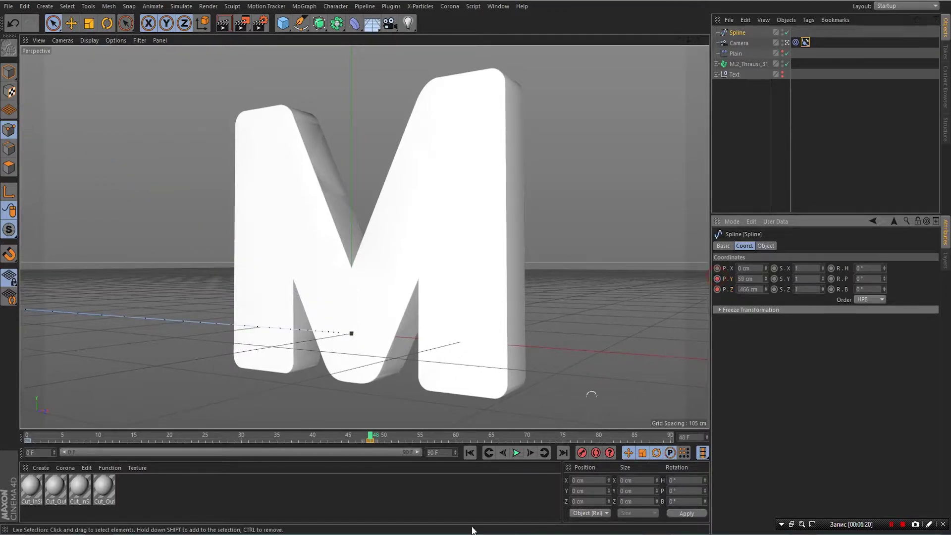
Play the animation from frame 0 to review the camera move with the lower end height.
left_click(471, 453)
left_click(516, 453)
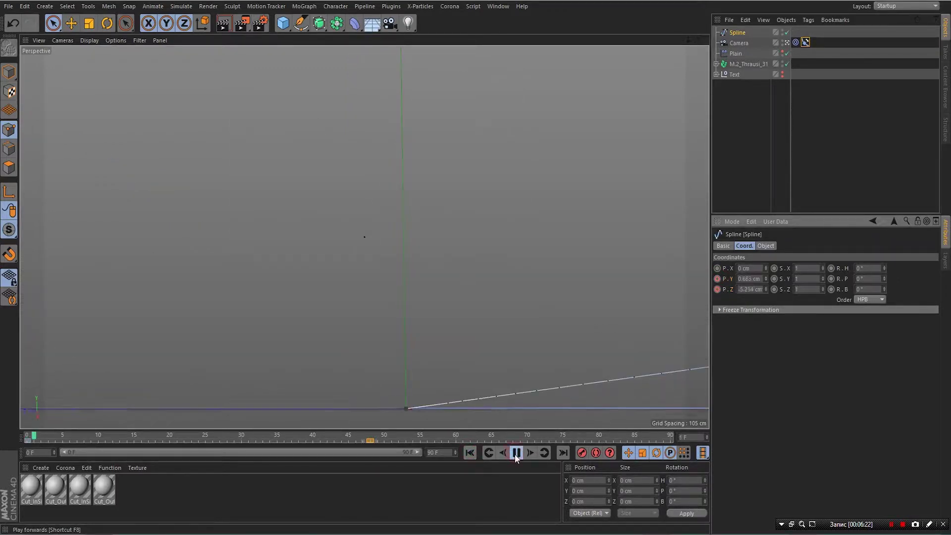
left_click(515, 454)
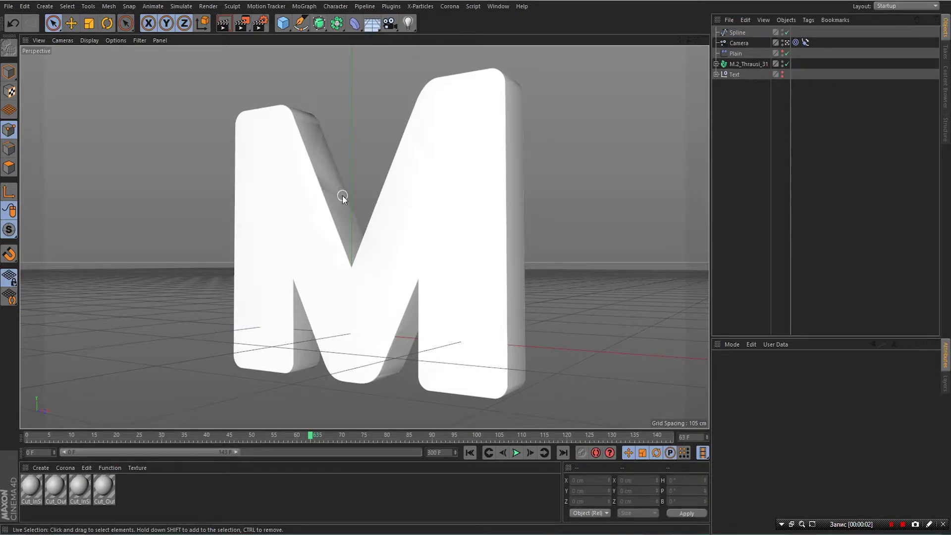
Set the Phong Angle to 5° on the Phong tags of all the pieces inside the M.2_Thrausi_31 fracture object.
left_click(751, 65)
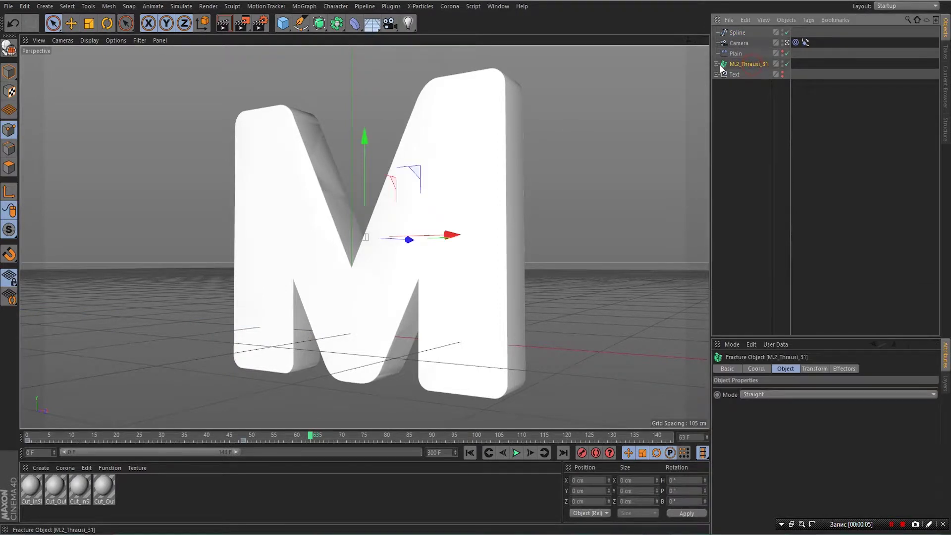
left_click(716, 64)
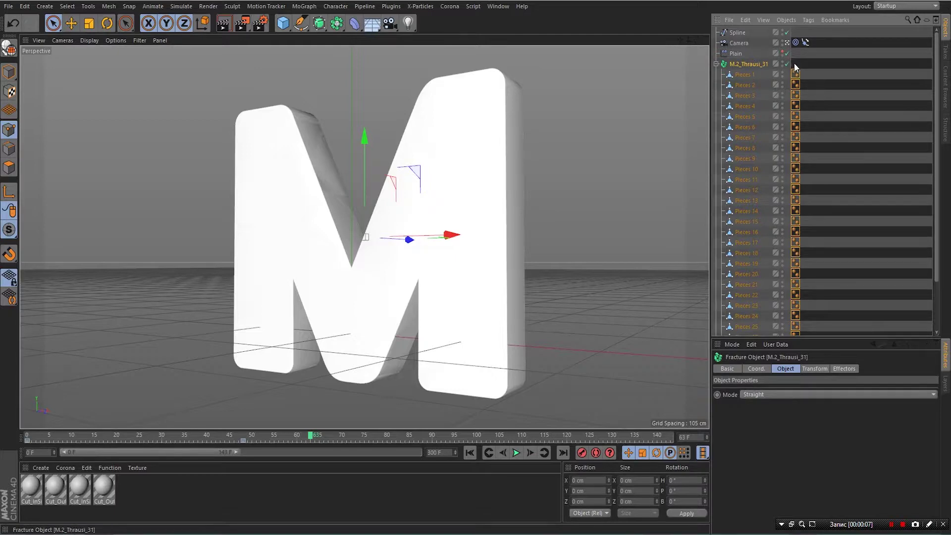
left_click_drag(794, 64, 807, 361)
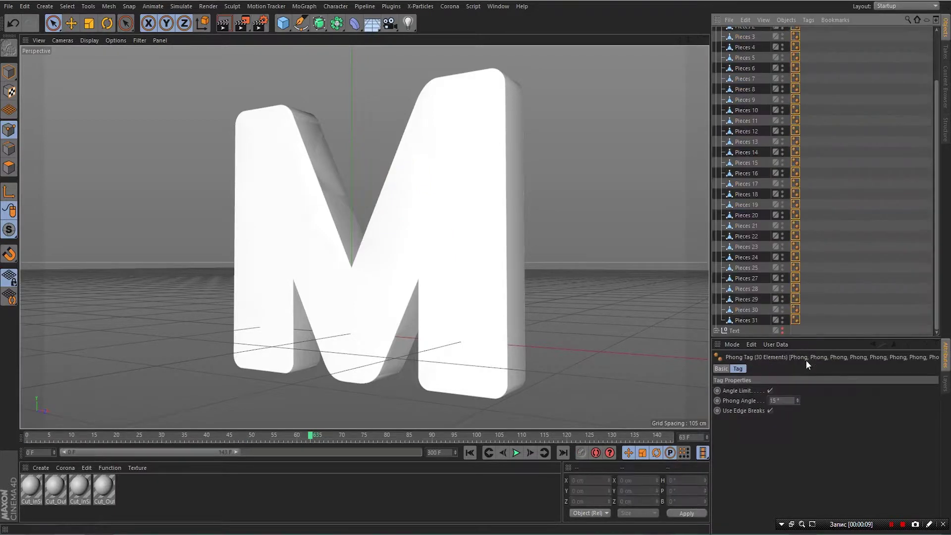
left_click(780, 401)
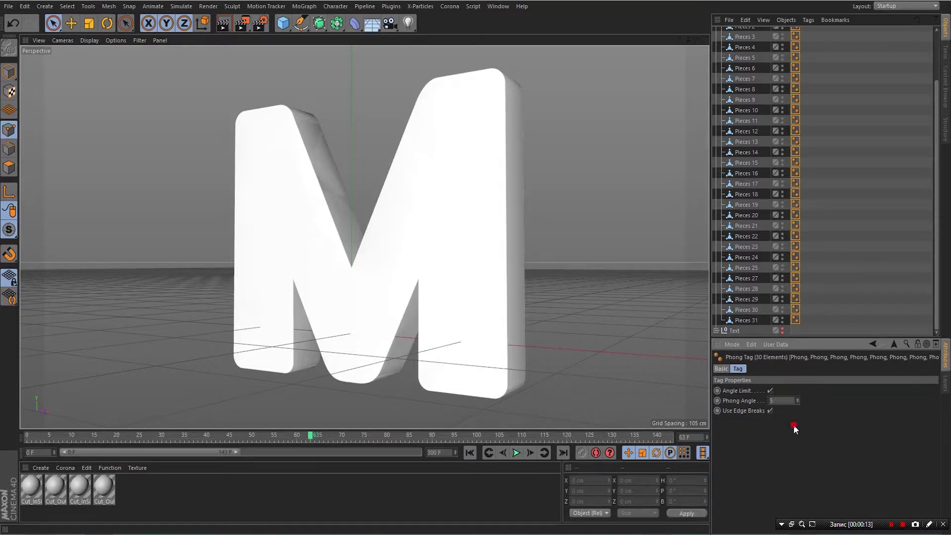
left_click(793, 424)
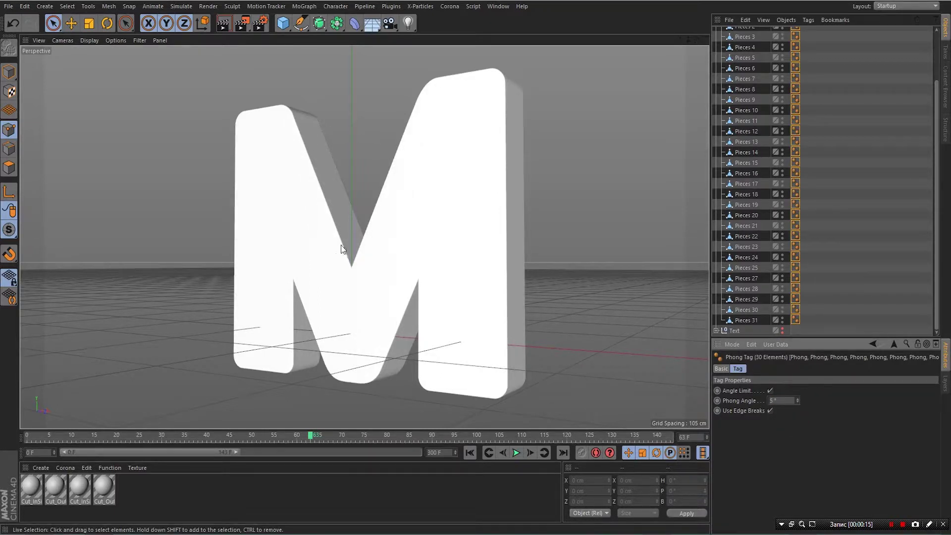
Play the animation from frame 0 to review the letter's shading.
left_click(471, 452)
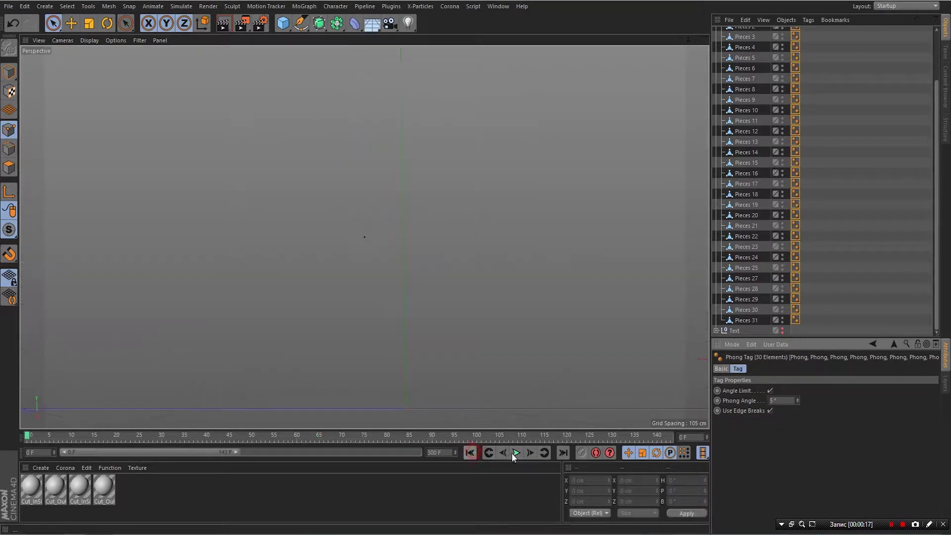
left_click(515, 453)
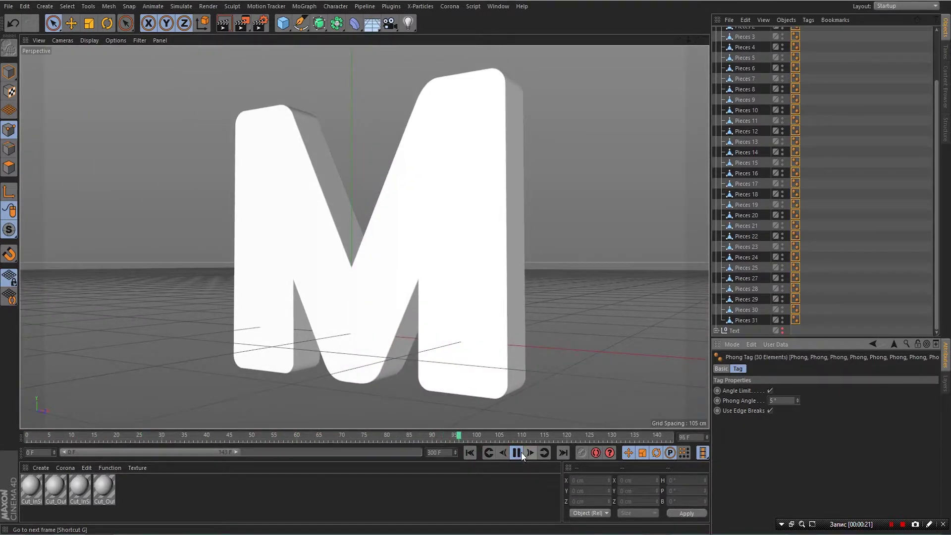
left_click(520, 452)
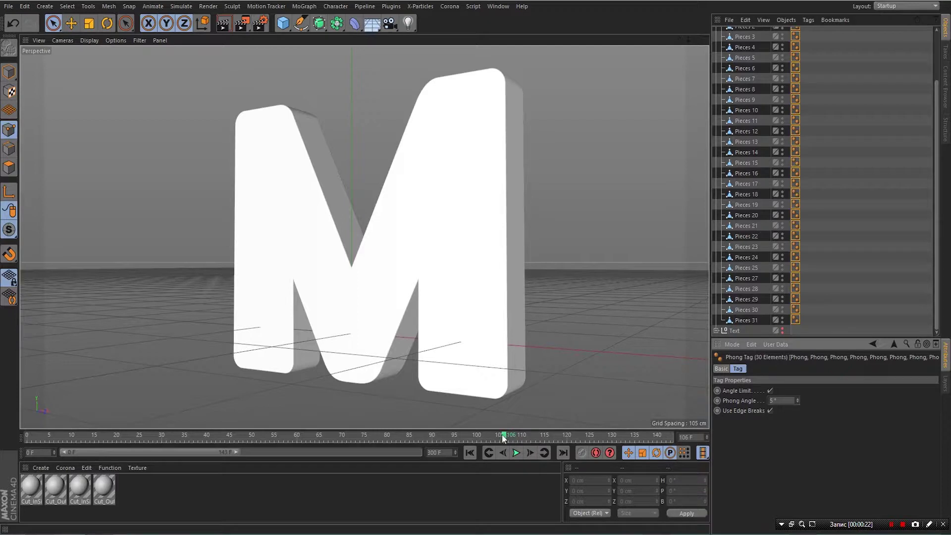
Collapse the M.2_Thrausi_31 hierarchy and make the Text object visible in the viewport.
scroll(766, 233, "up", 3)
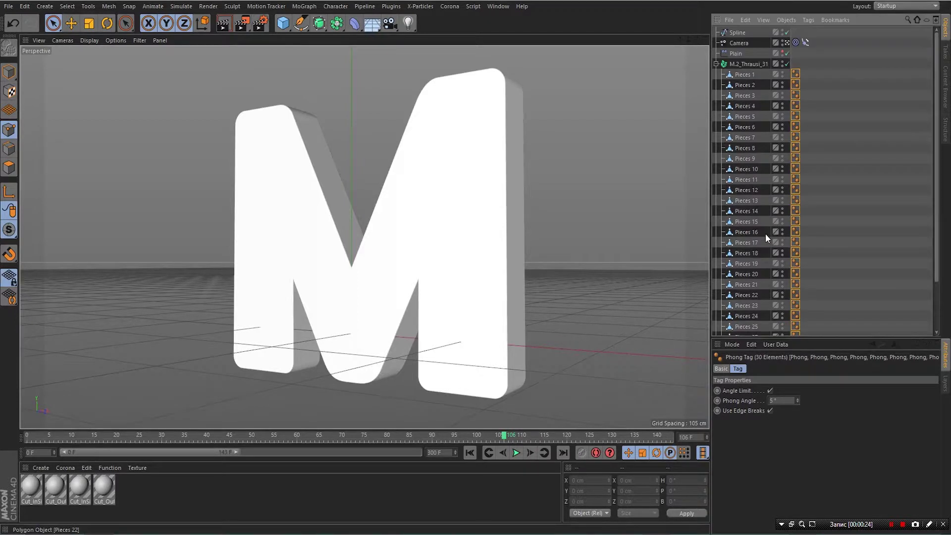
left_click(716, 64)
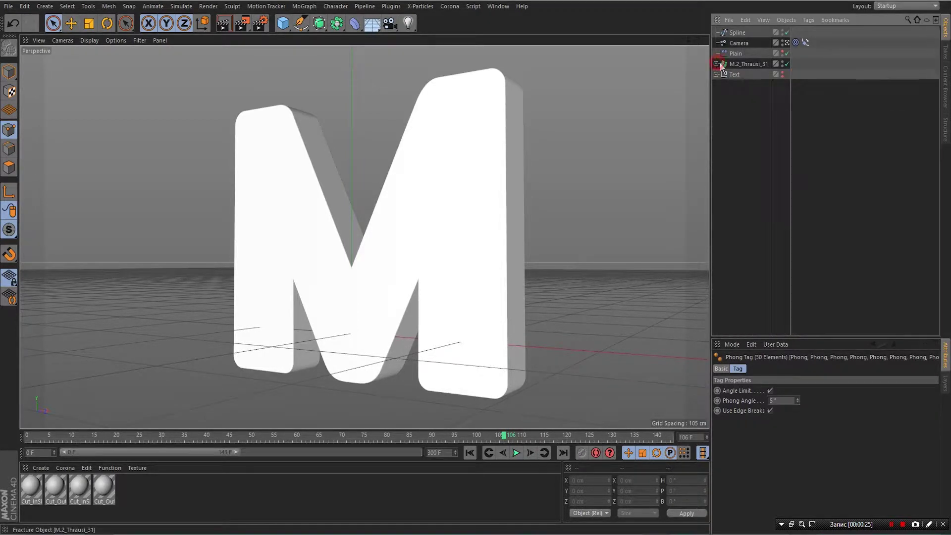
left_click(782, 72)
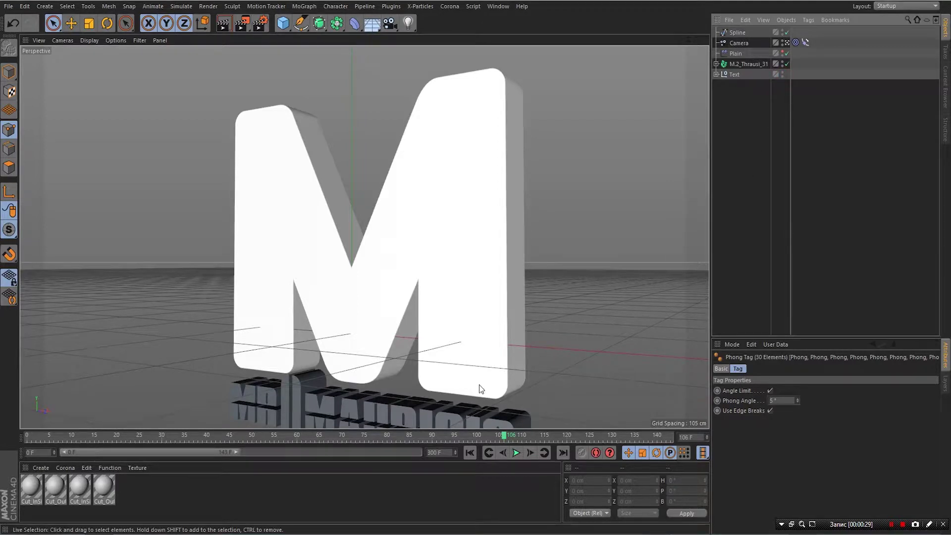
left_click(742, 159)
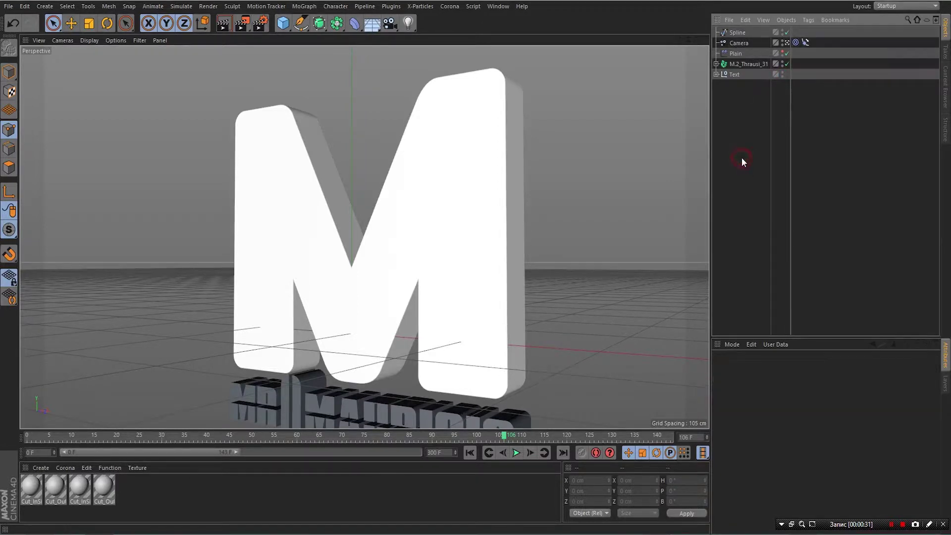
Leave the existing camera's view, frame the lettering below the M from a close, low angle, and add a second camera there.
left_click(787, 42)
left_click(786, 43)
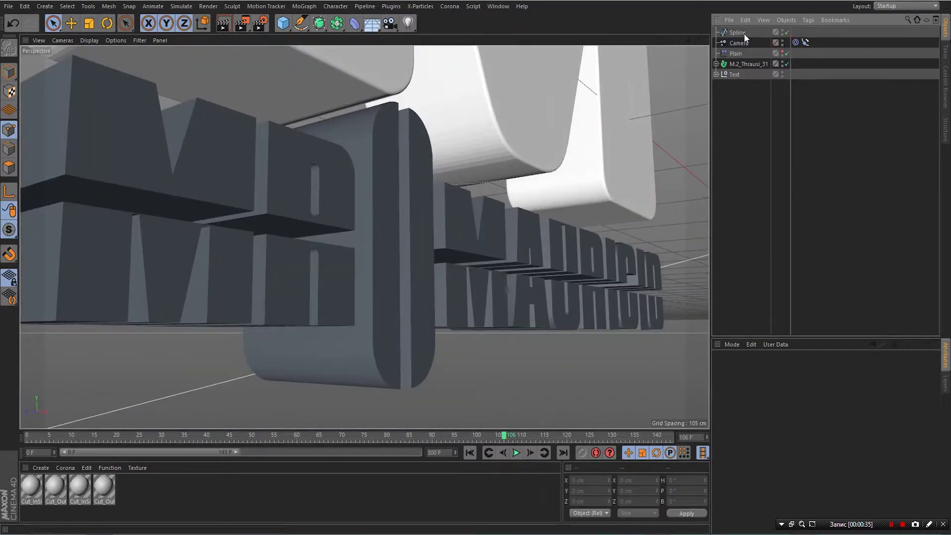
mouse_move(680, 39)
left_mouse_down()
mouse_move(720, 33)
mouse_move(728, 58)
mouse_move(695, 64)
mouse_move(701, 33)
mouse_move(720, 59)
mouse_move(733, 41)
mouse_move(677, 33)
mouse_move(676, 48)
mouse_move(682, 40)
left_mouse_up()
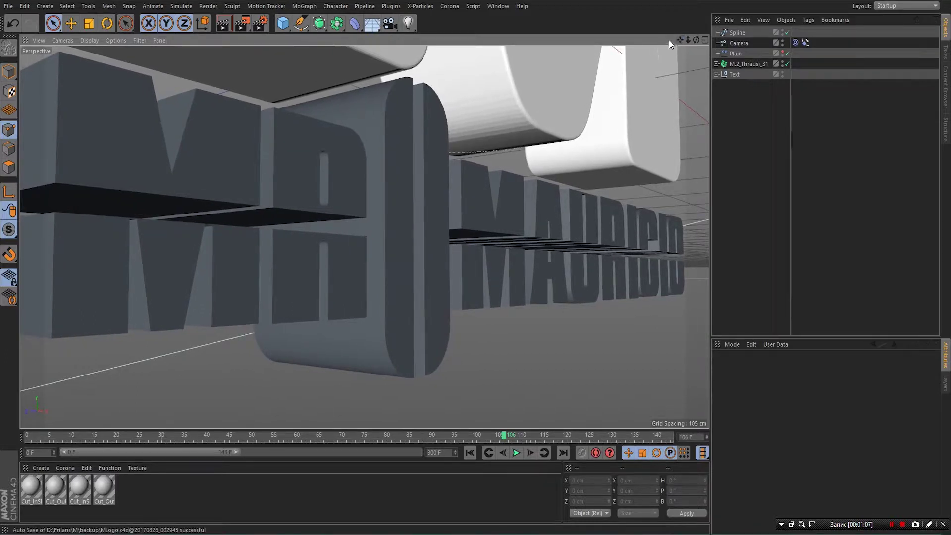
left_click(390, 23)
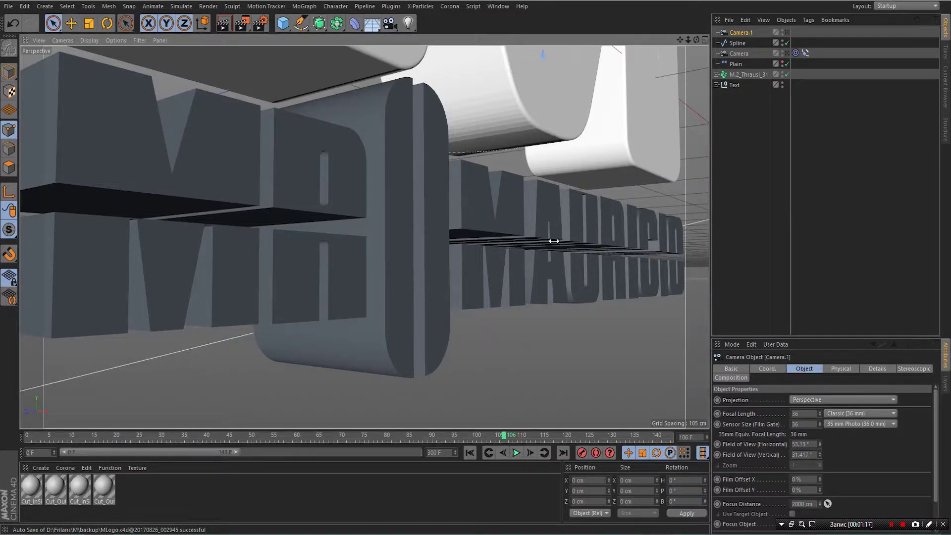
Add a Stage object and place it between Spline and Camera in the object hierarchy.
left_click(378, 29)
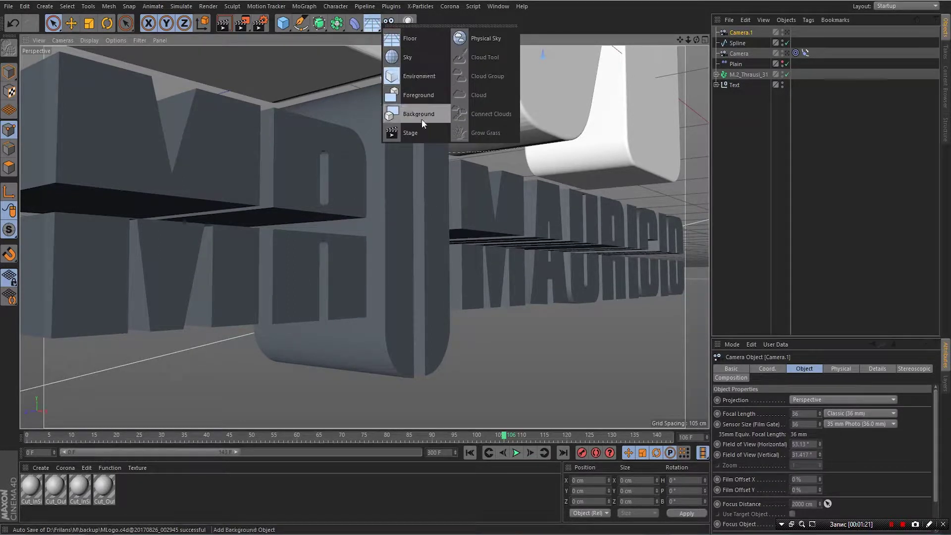
left_click(424, 131)
left_click(738, 34)
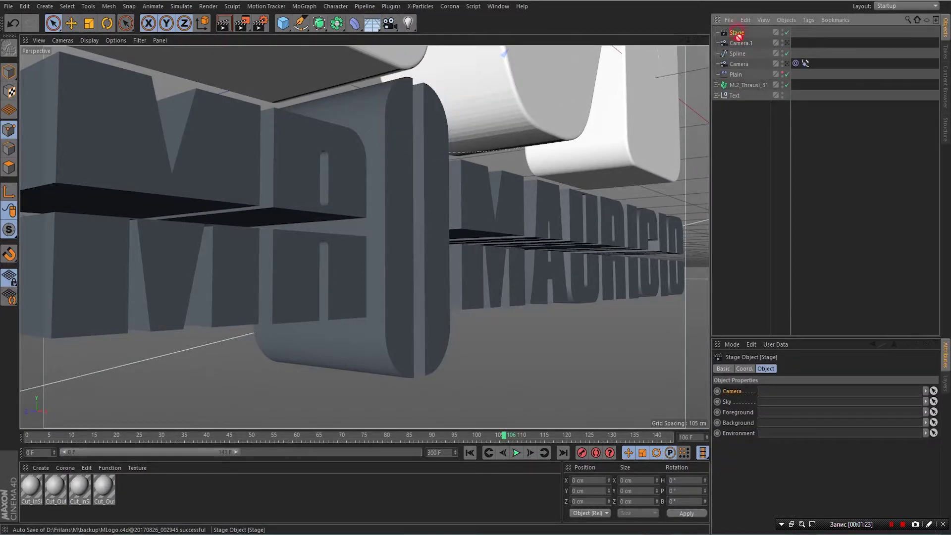
left_click_drag(737, 35, 755, 61)
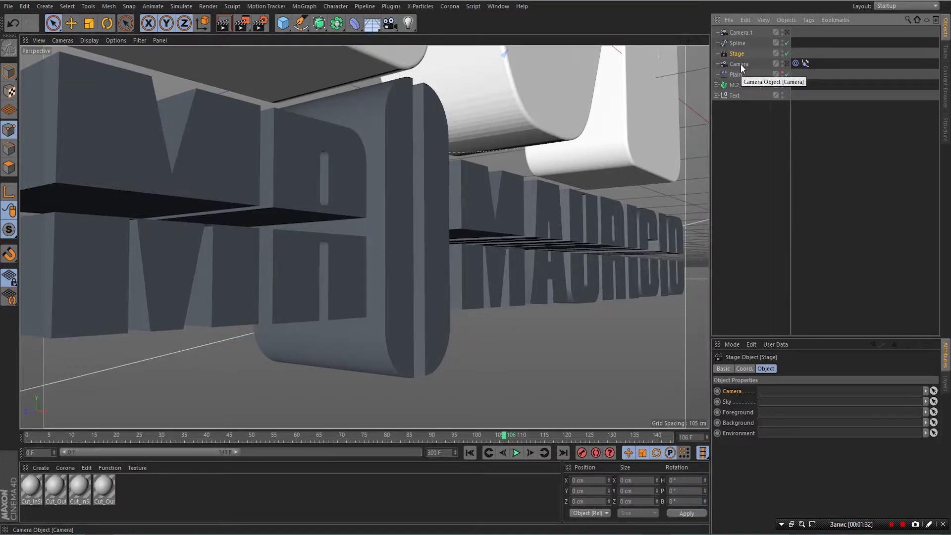
Look through the original Camera, assign it as the Stage object's camera, and keyframe that assignment on frame 0.
left_click(742, 65)
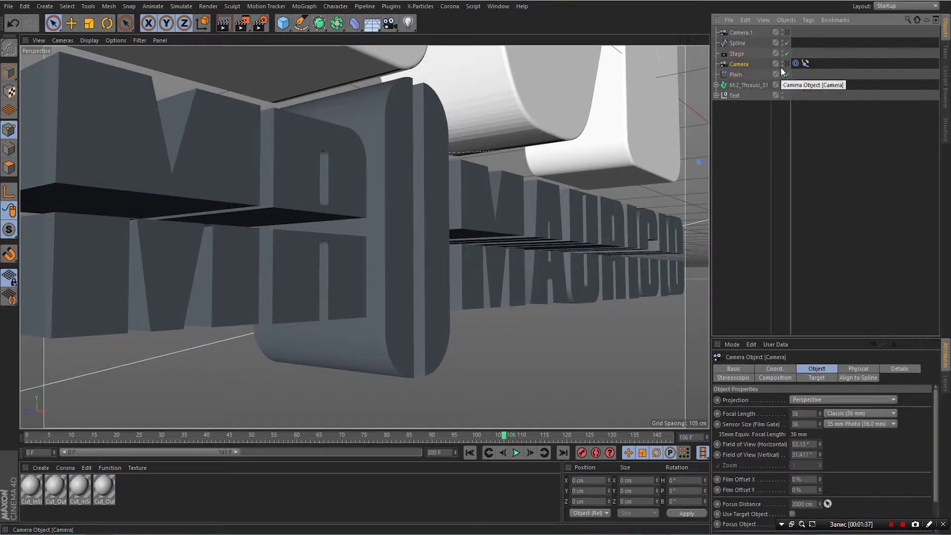
left_click(787, 64)
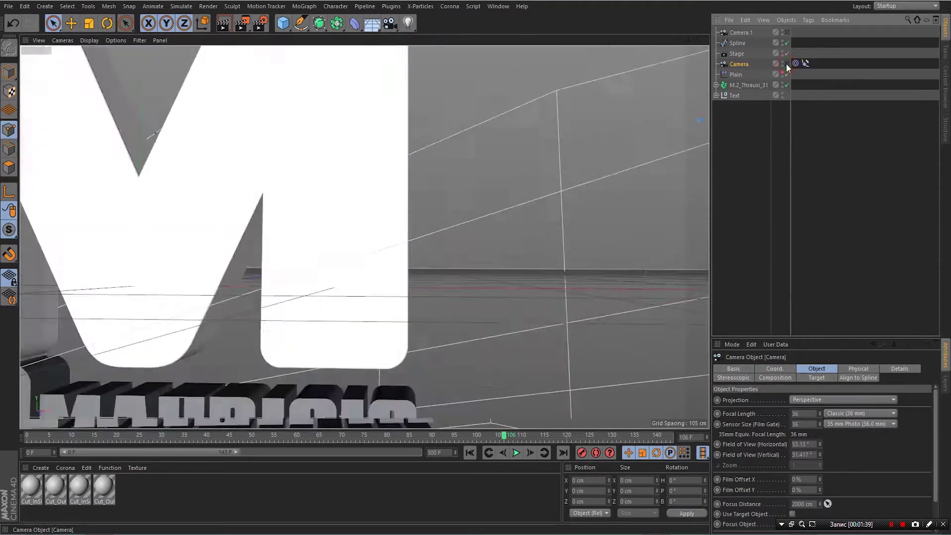
left_click(736, 53)
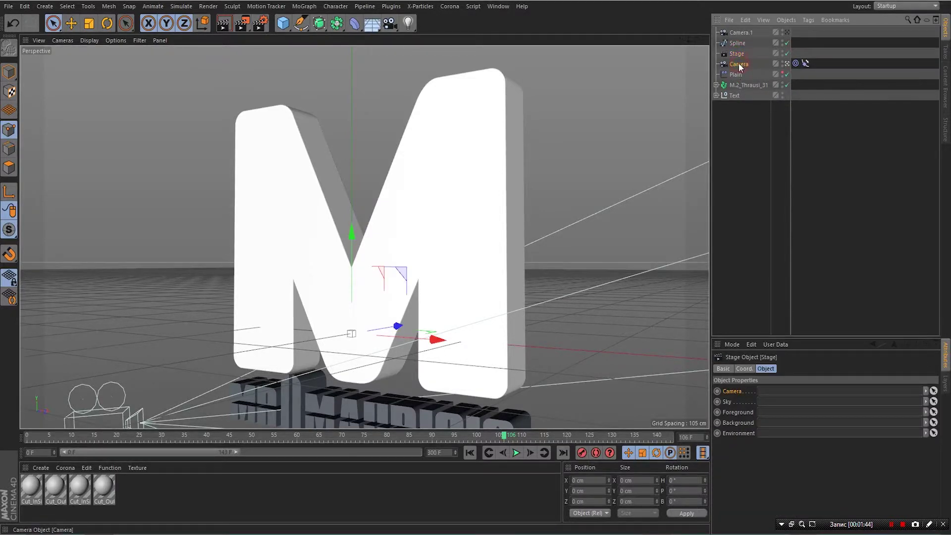
left_click_drag(738, 67, 769, 394)
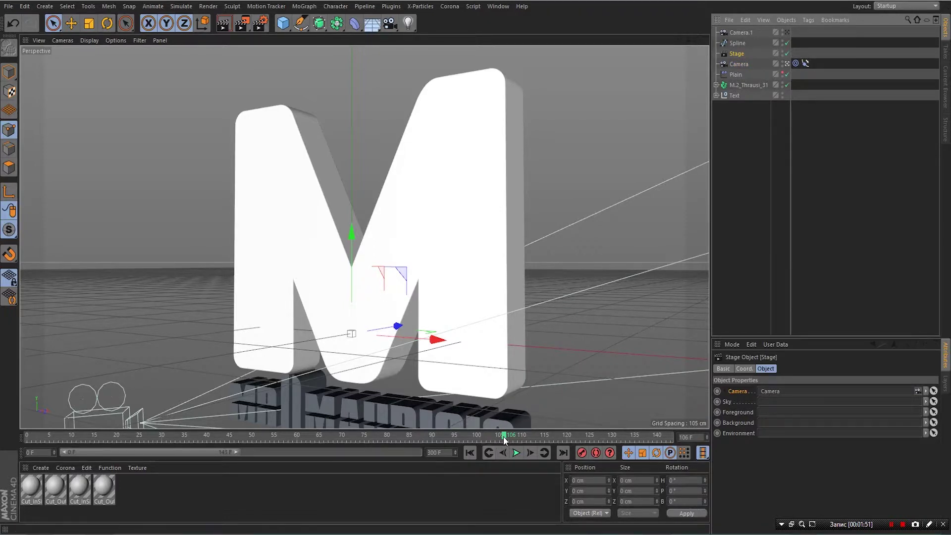
left_click(467, 454)
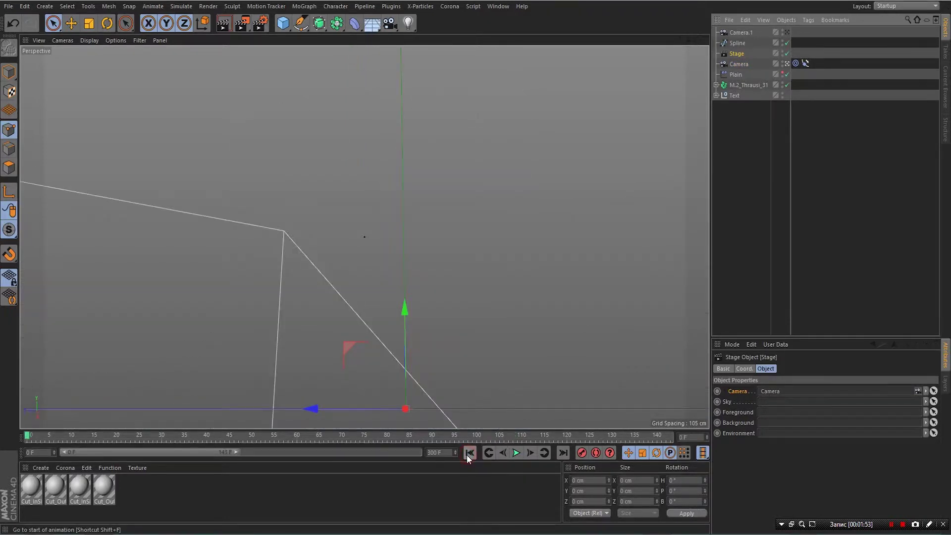
left_click(717, 391)
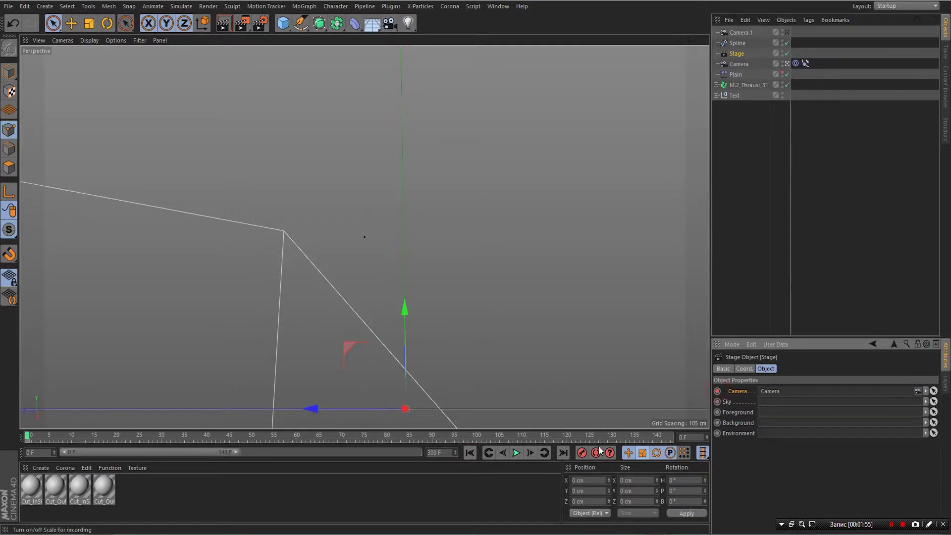
Assign Camera.1 as the Stage object's camera on frame 60 and keyframe the assignment.
left_click(515, 453)
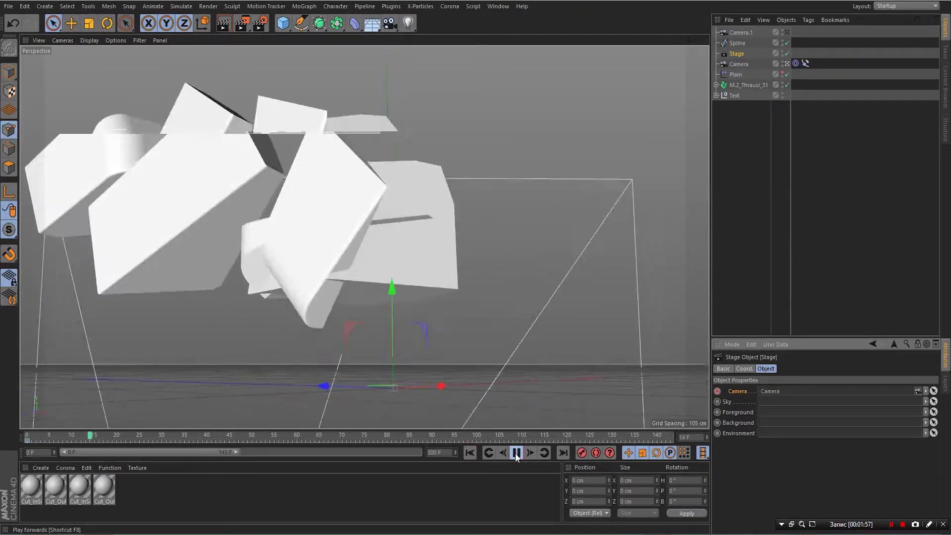
left_click(516, 453)
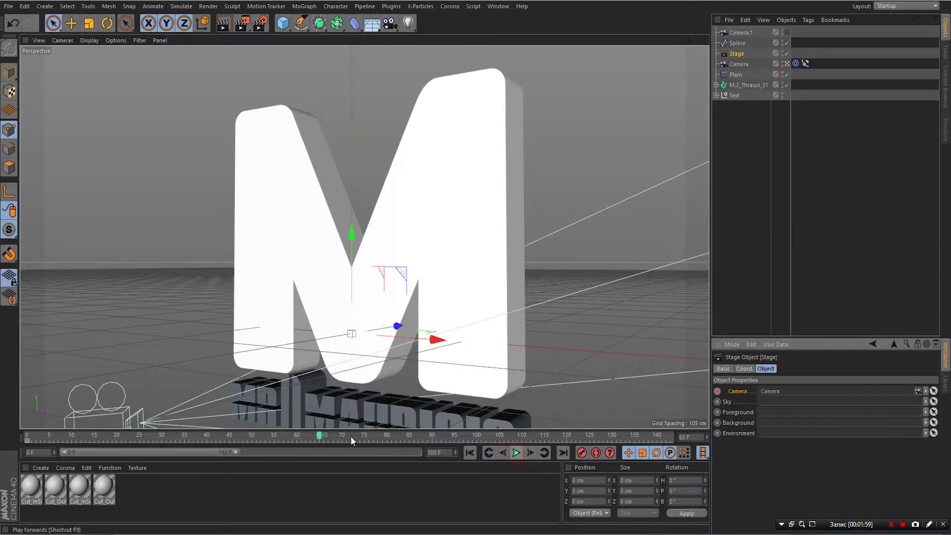
left_click_drag(322, 435, 305, 439)
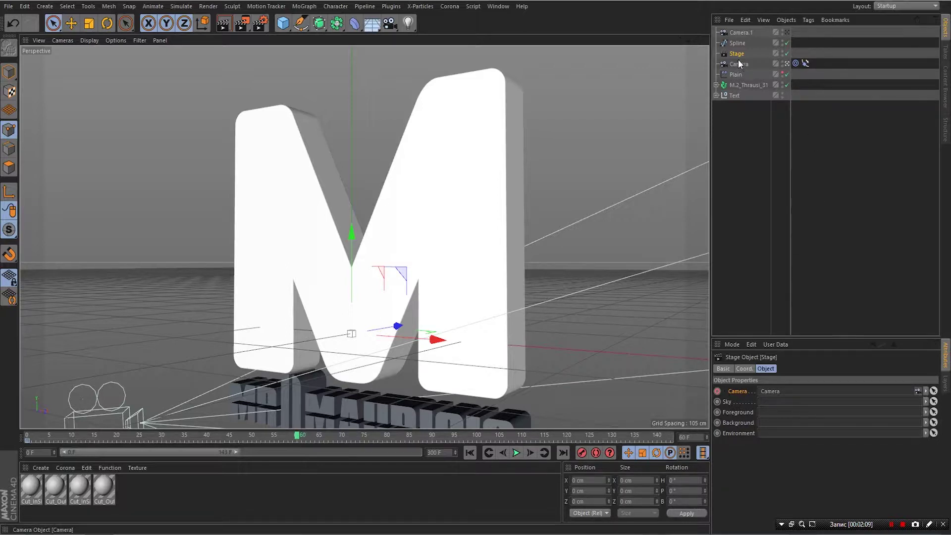
left_click(740, 33)
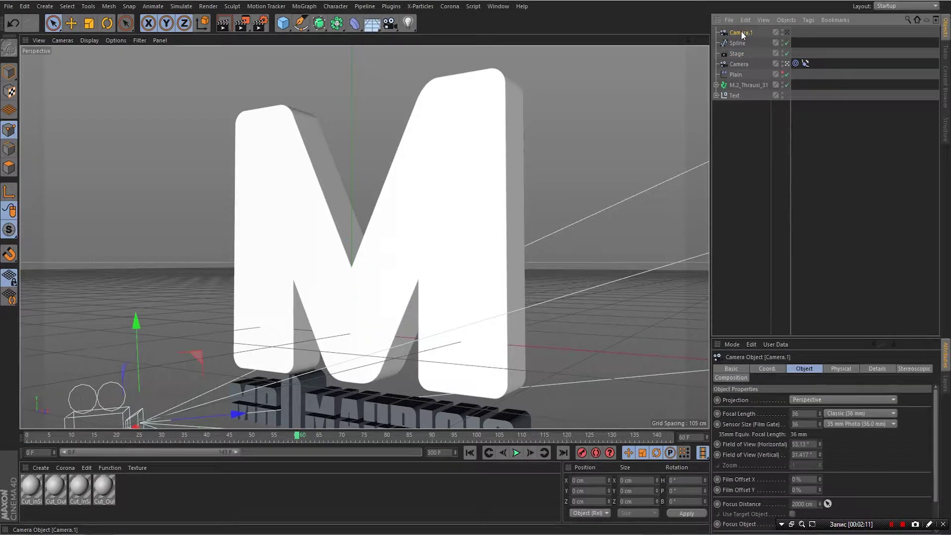
left_click(738, 33)
left_click(738, 54)
left_click(742, 33)
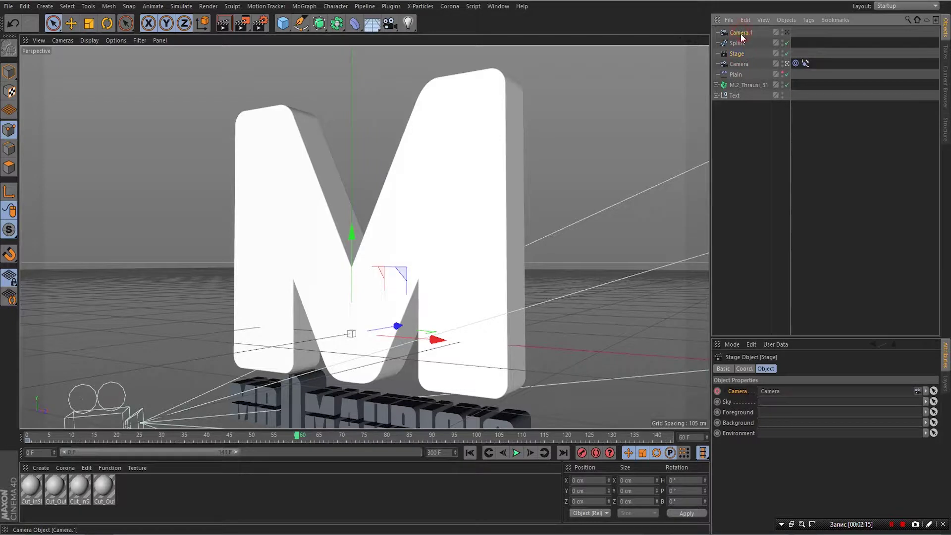
left_click_drag(770, 369, 770, 391)
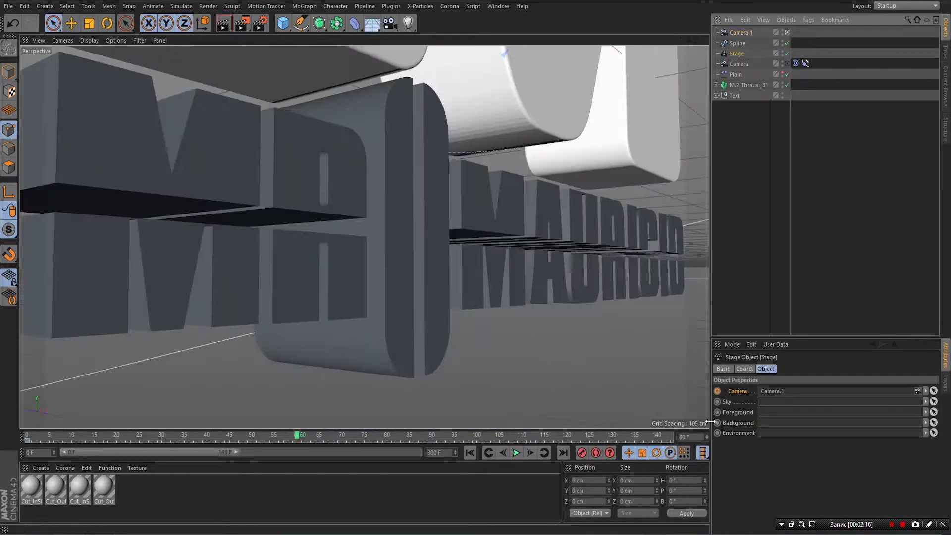
left_click(718, 392)
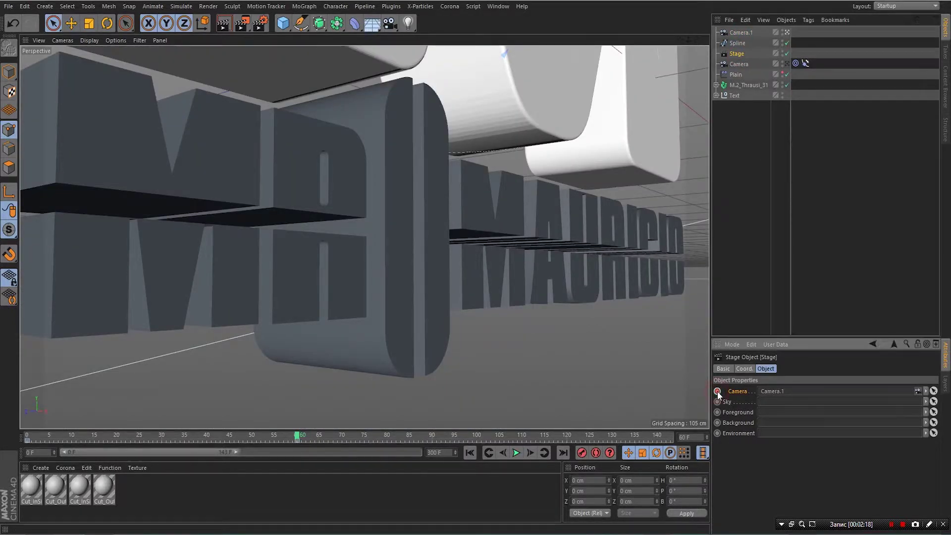
Play the animation from frame 0 to review the cut between the two cameras.
left_click(516, 453)
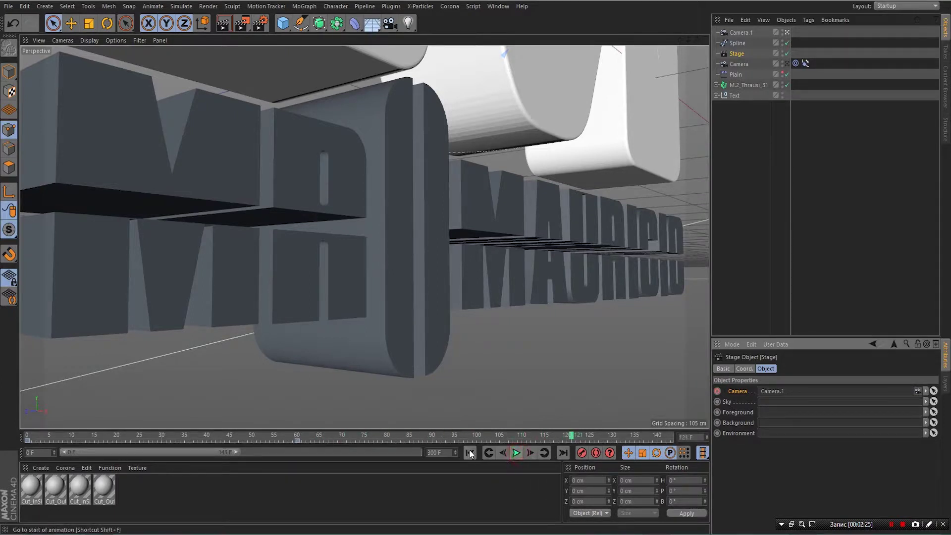
left_click(470, 452)
left_click(516, 453)
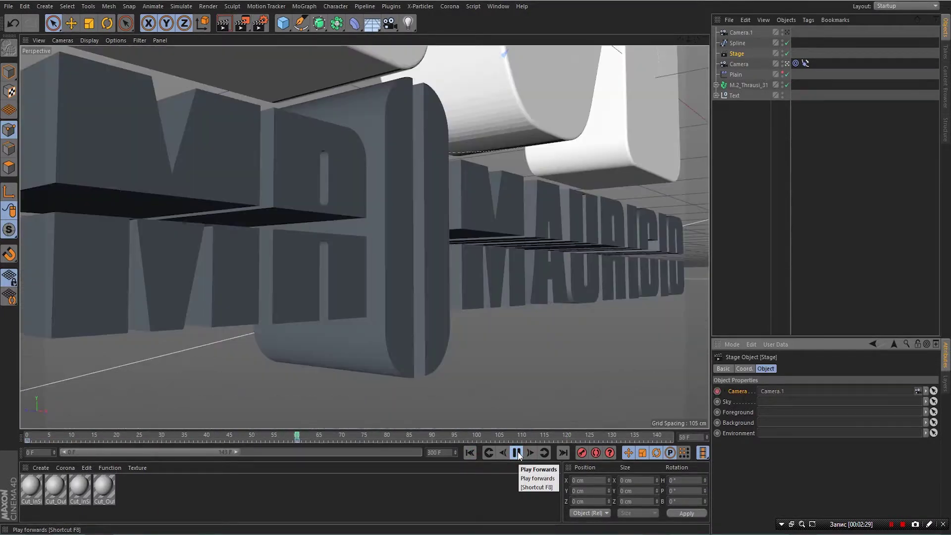
left_click(516, 453)
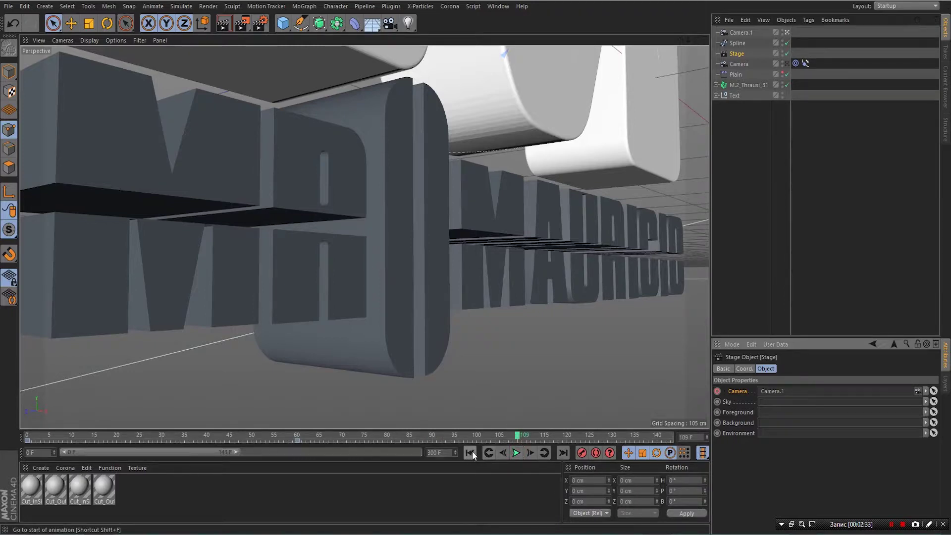
left_click(470, 452)
left_click(517, 452)
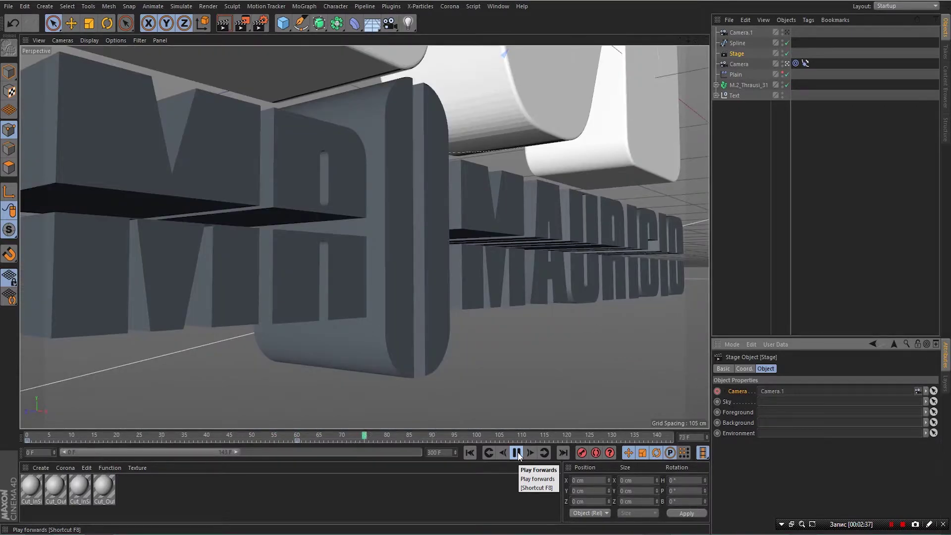
On frame 60, set the Text null's editor and renderer visibility to On and keyframe both settings.
left_click(517, 453)
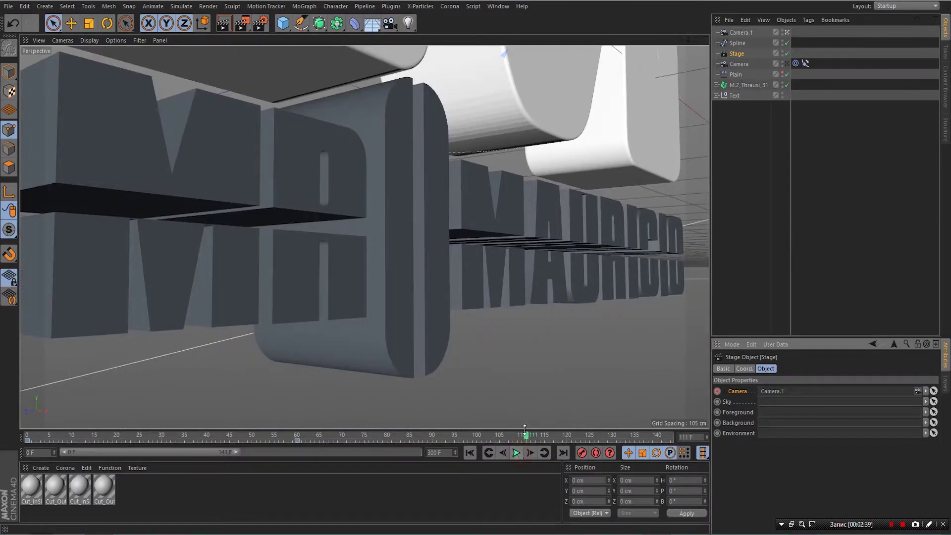
left_click_drag(527, 437, 298, 446)
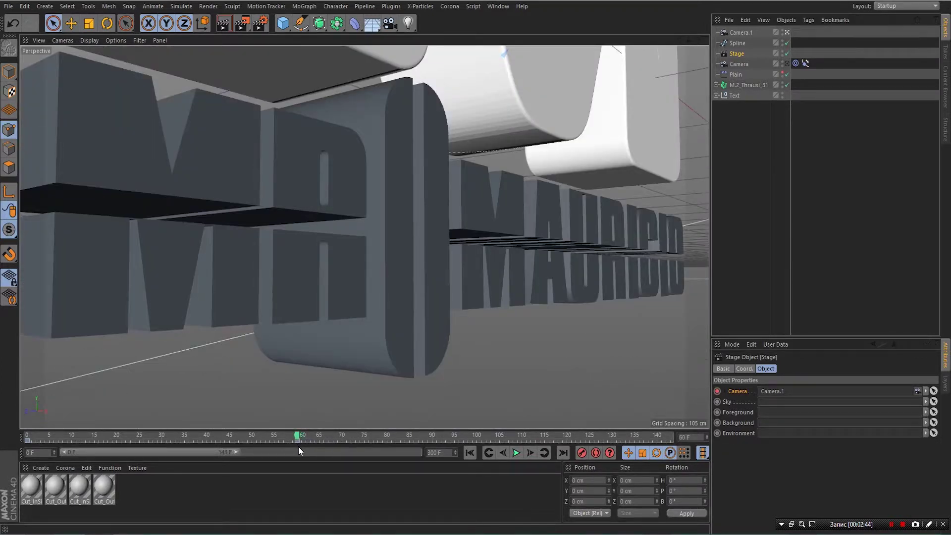
left_click(734, 96)
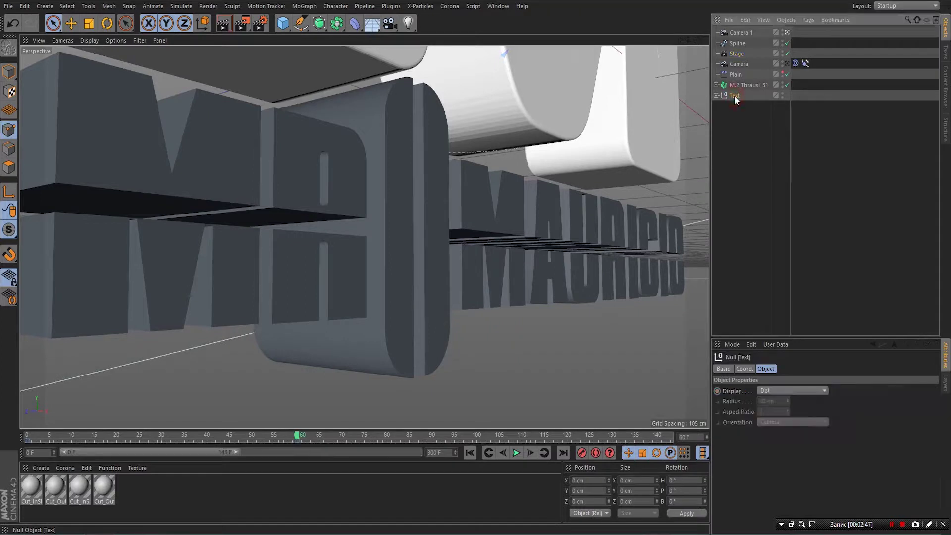
left_click(724, 369)
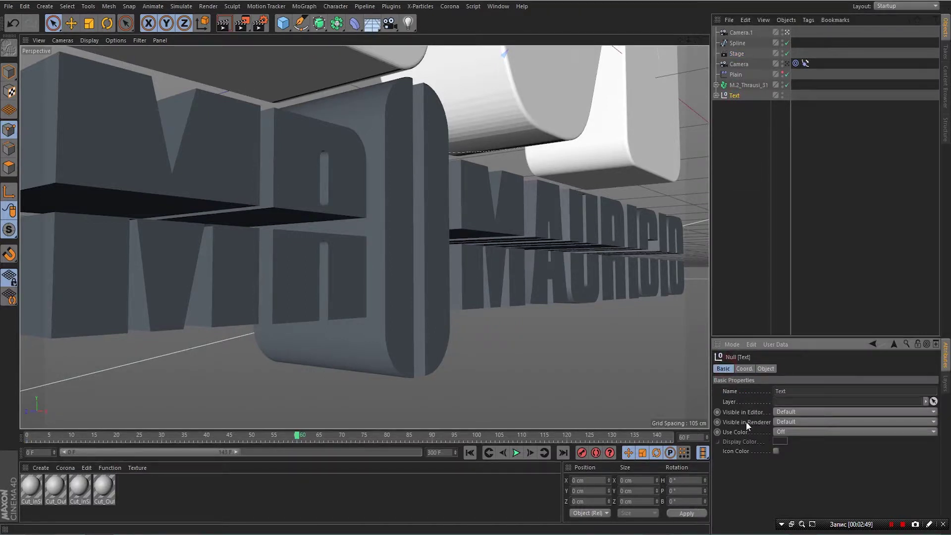
left_click(788, 422)
left_click(789, 433)
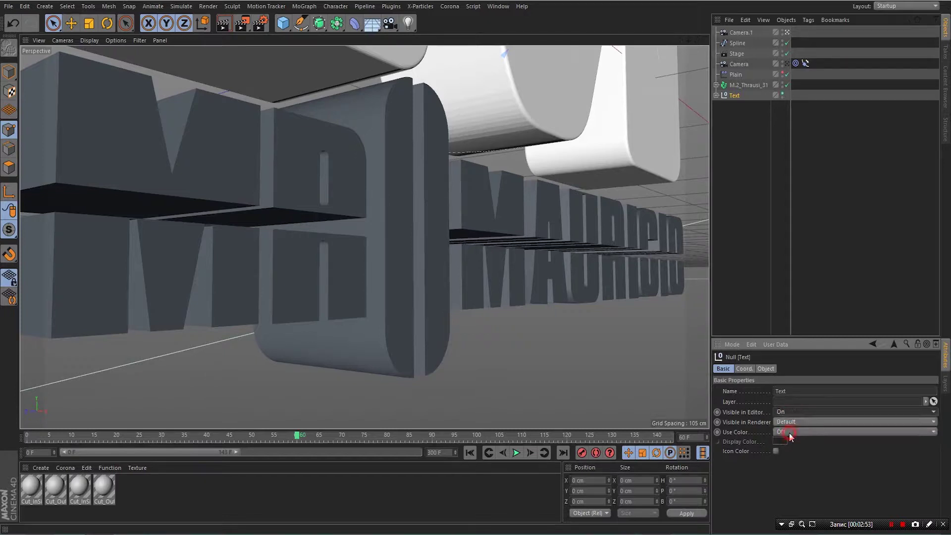
left_click(788, 421)
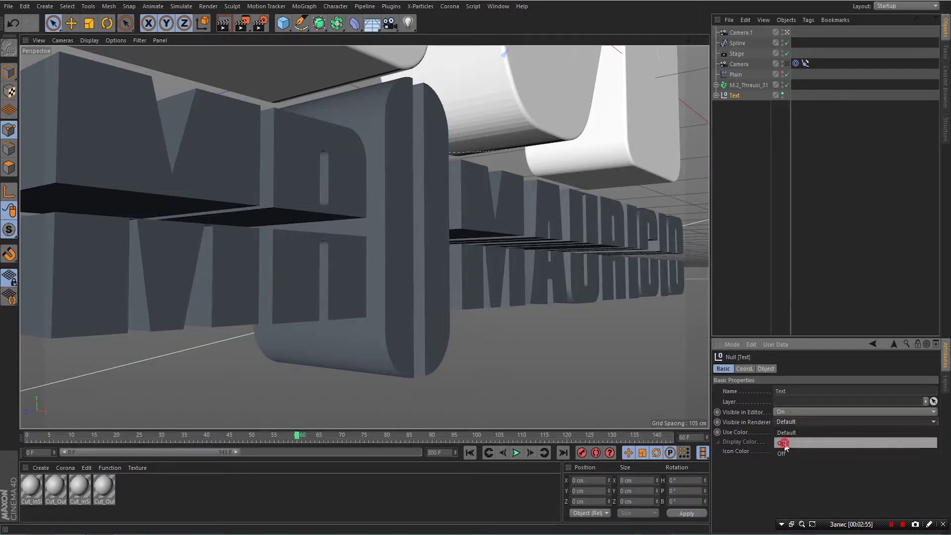
left_click(785, 432)
left_click(717, 412)
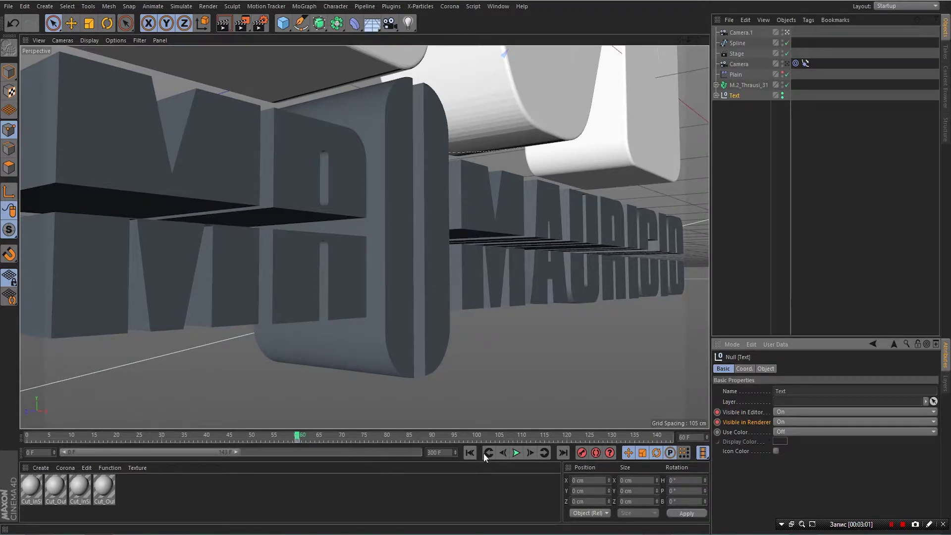
On frame 59, set the Text null's editor and renderer visibility to Off and keyframe both settings.
left_click(503, 452)
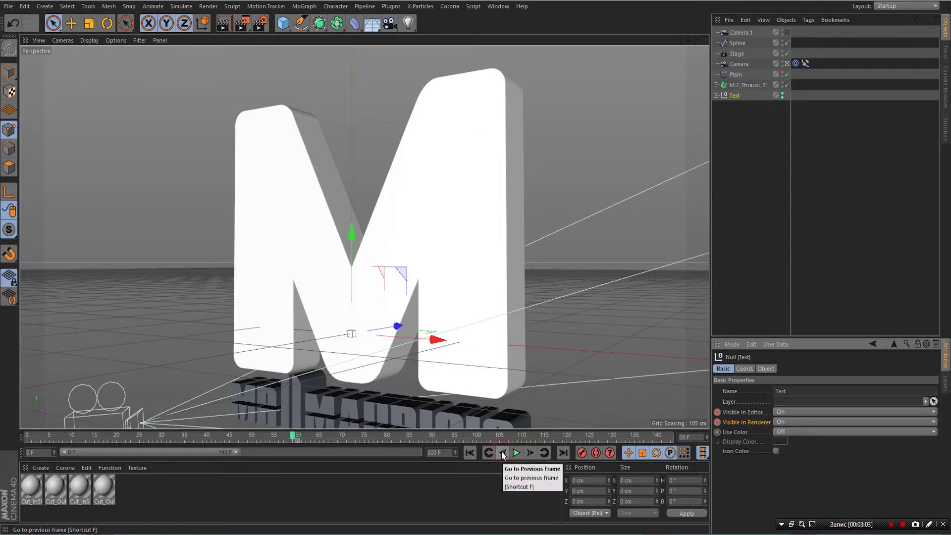
left_click(785, 410)
left_click(787, 421)
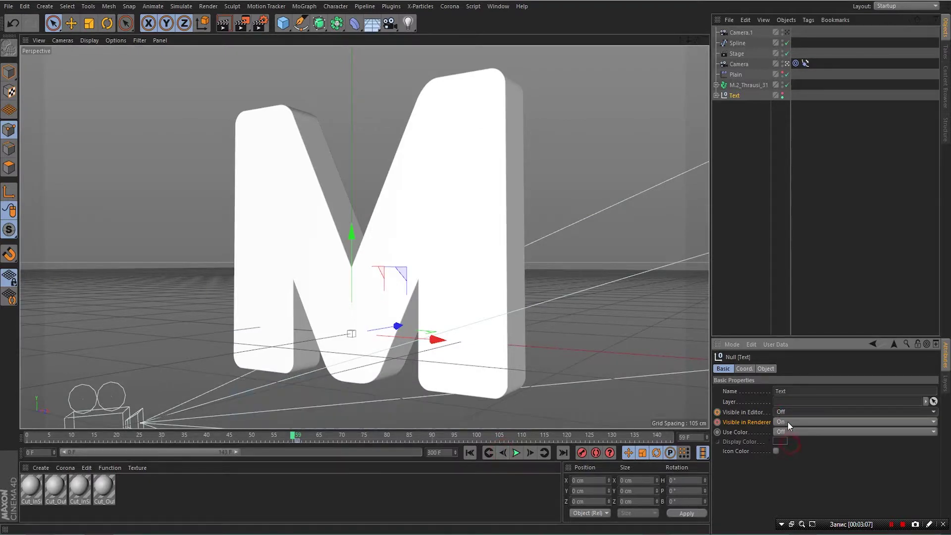
left_click(787, 421)
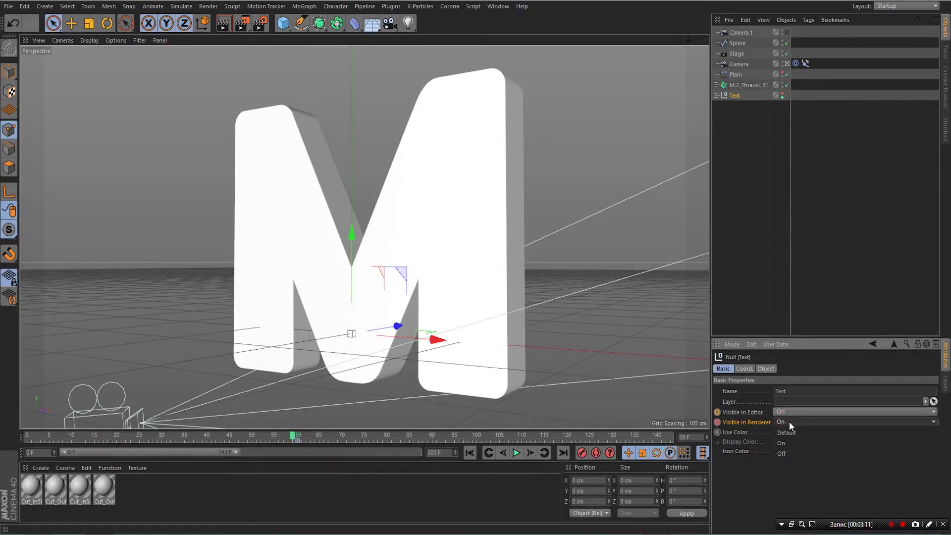
left_click(793, 453)
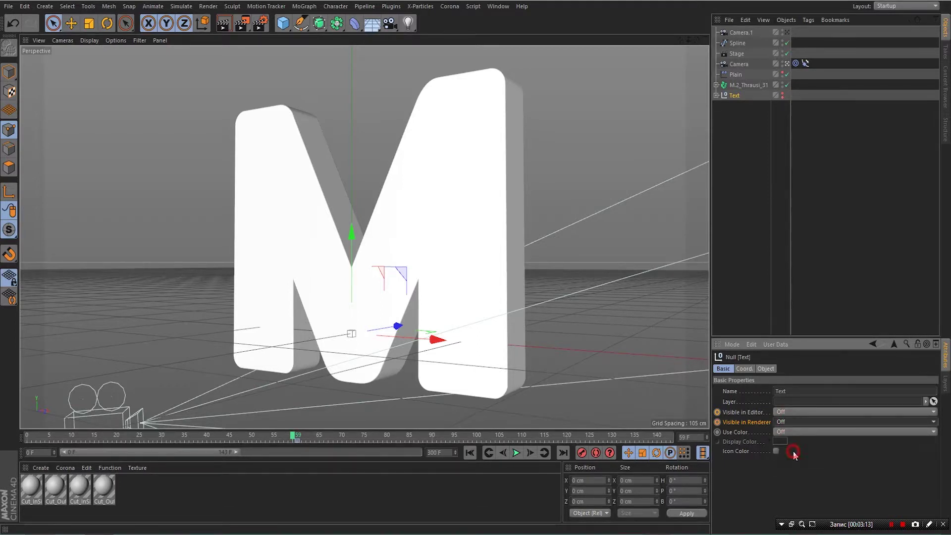
left_click(718, 411)
left_click(717, 422)
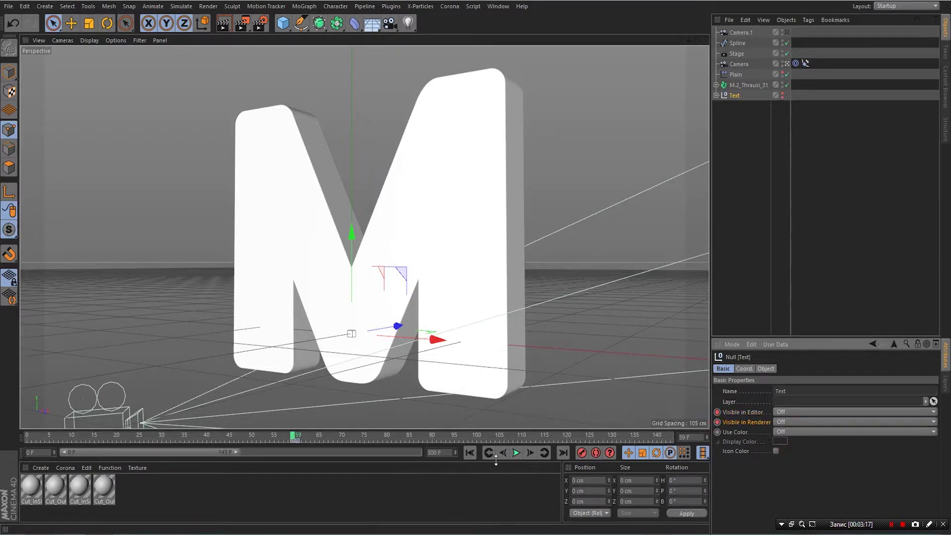
Play the animation from frame 0 to check when the lettering appears relative to the camera cut.
left_click(470, 452)
left_click(517, 452)
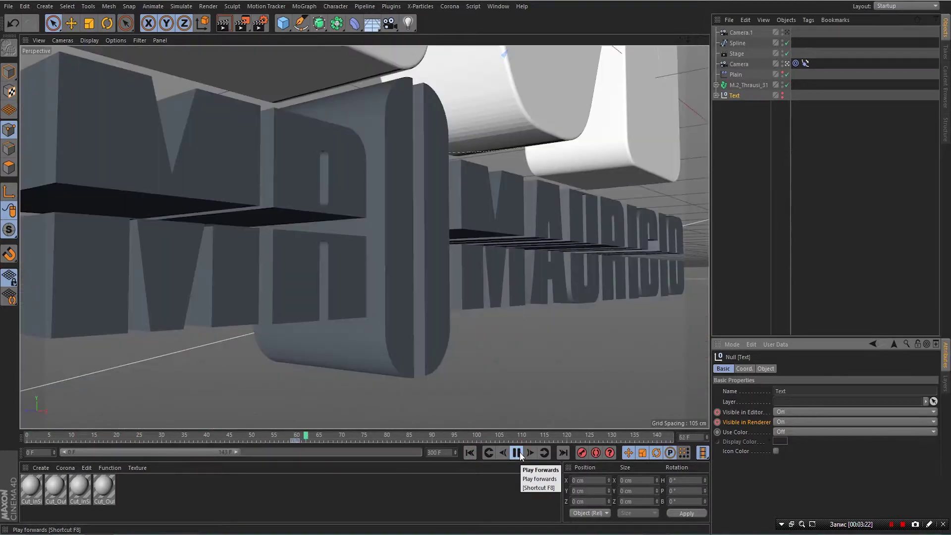
left_click(517, 453)
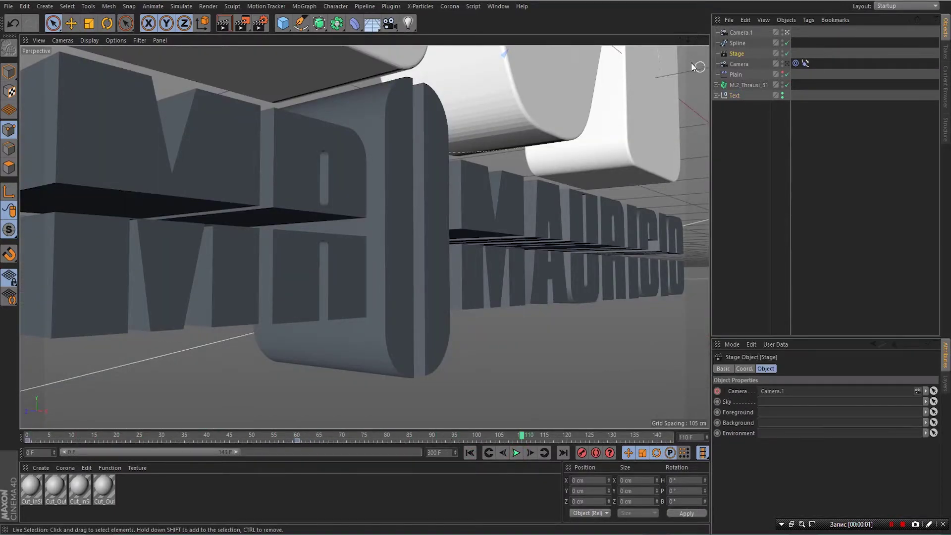
Draw a straight two-point Bezier spline in the Top view, running from Camera.1 along the front of the logo past its far end.
left_click(704, 39)
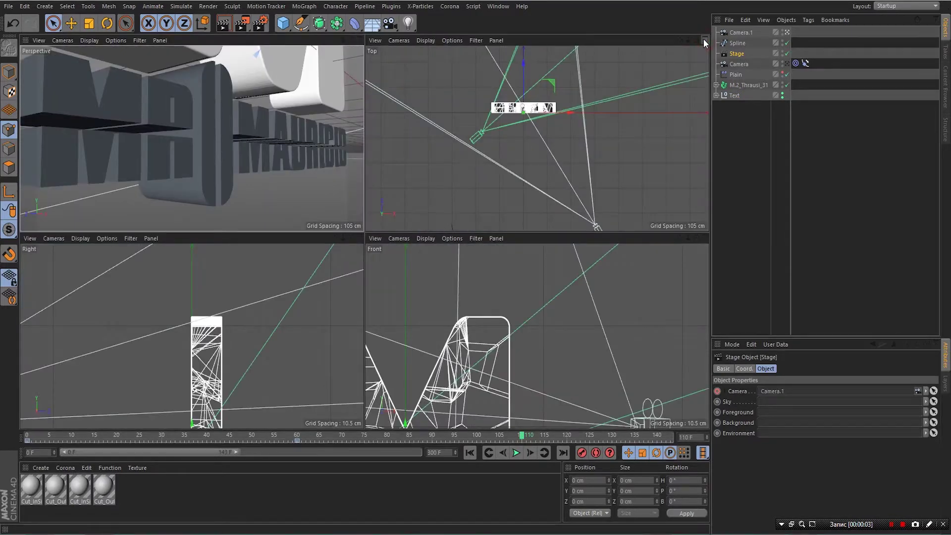
left_click(704, 39)
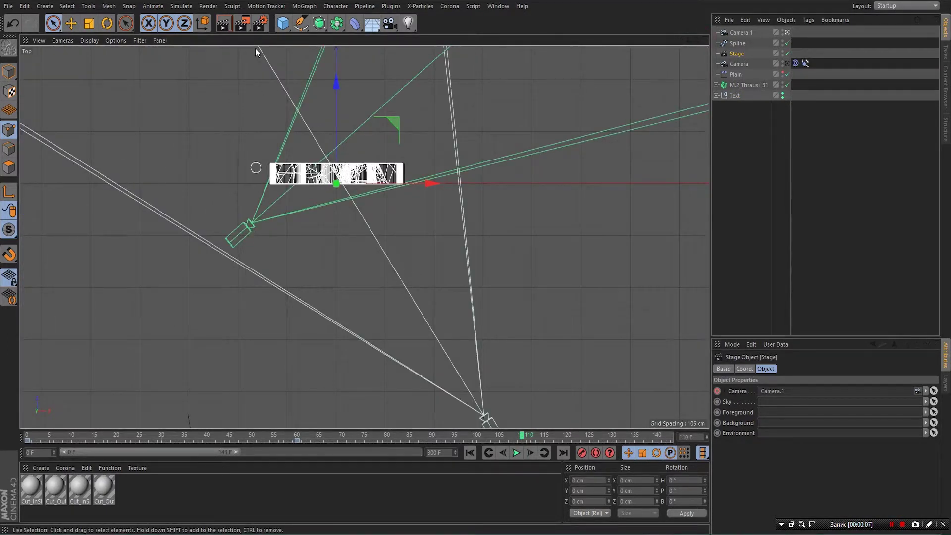
left_click_drag(302, 30, 332, 35)
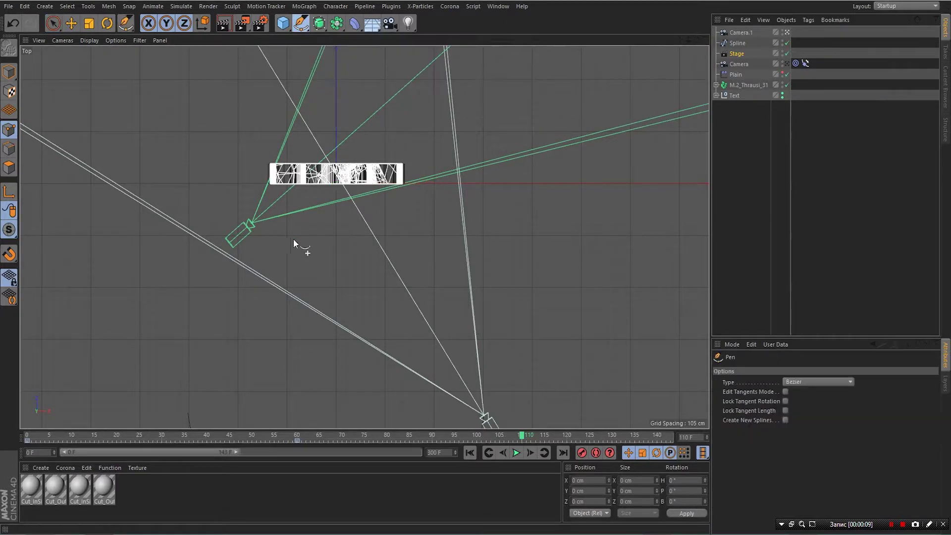
left_click(237, 222)
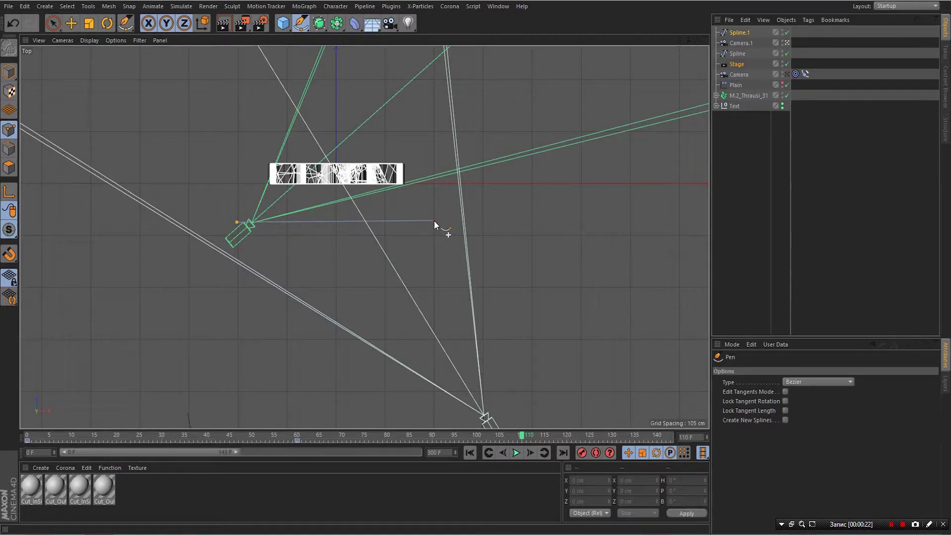
left_click(434, 221)
Add an Align to Spline tag to Camera.1 and assign Spline.1 as its spline path.
left_click(743, 44)
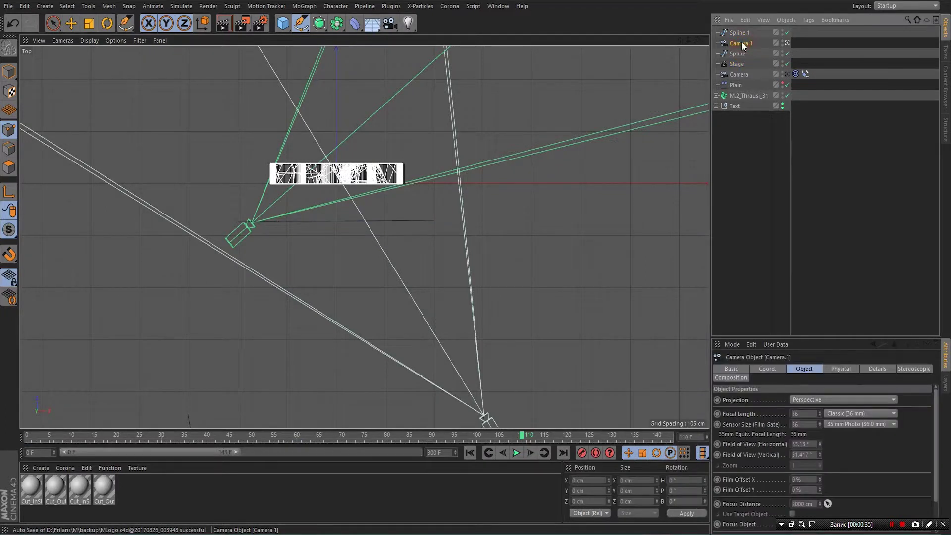
right_click(743, 45)
mouse_move(774, 57)
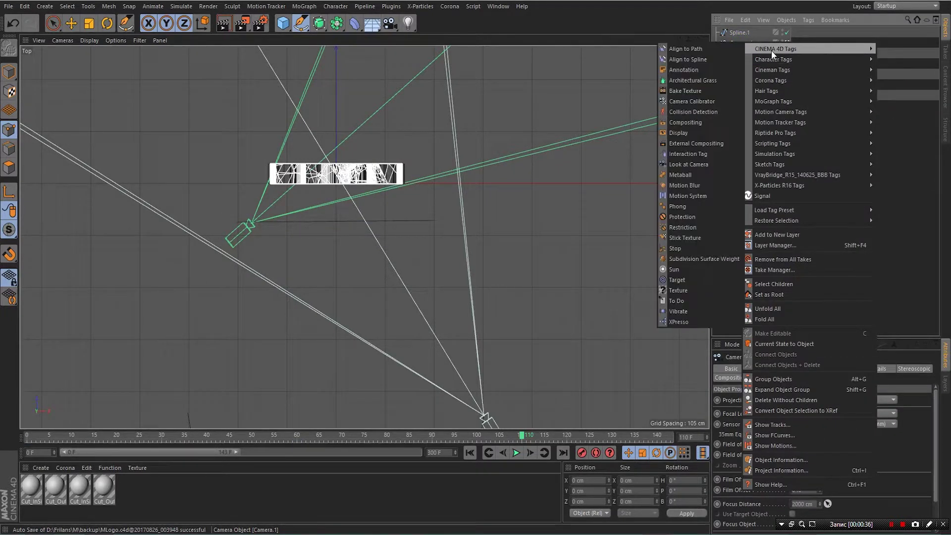
left_click(698, 59)
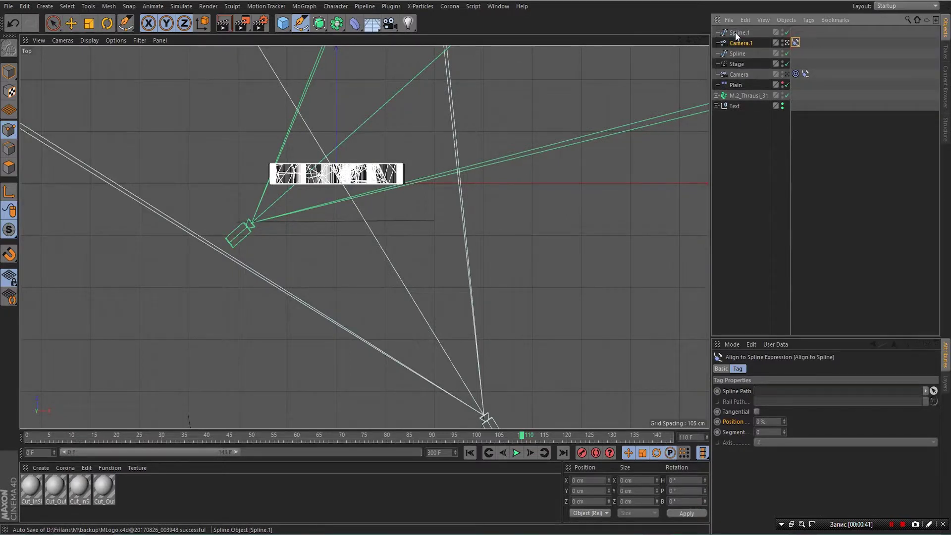
left_click_drag(738, 31, 803, 395)
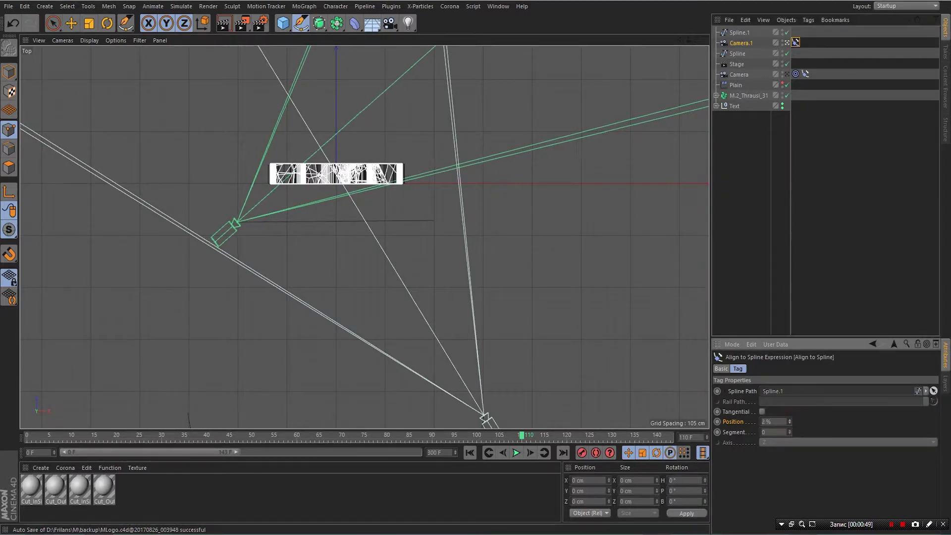
Set the Align to Spline position of Camera.1 to 0% and keyframe it on frame 60.
mouse_move(790, 421)
left_mouse_down()
mouse_move(790, 381)
mouse_move(789, 426)
left_mouse_up()
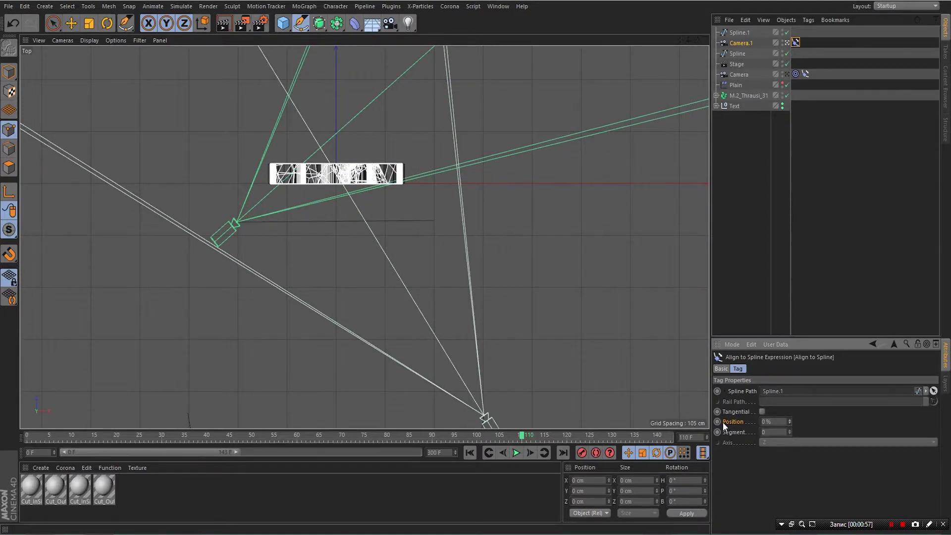
left_click(298, 439)
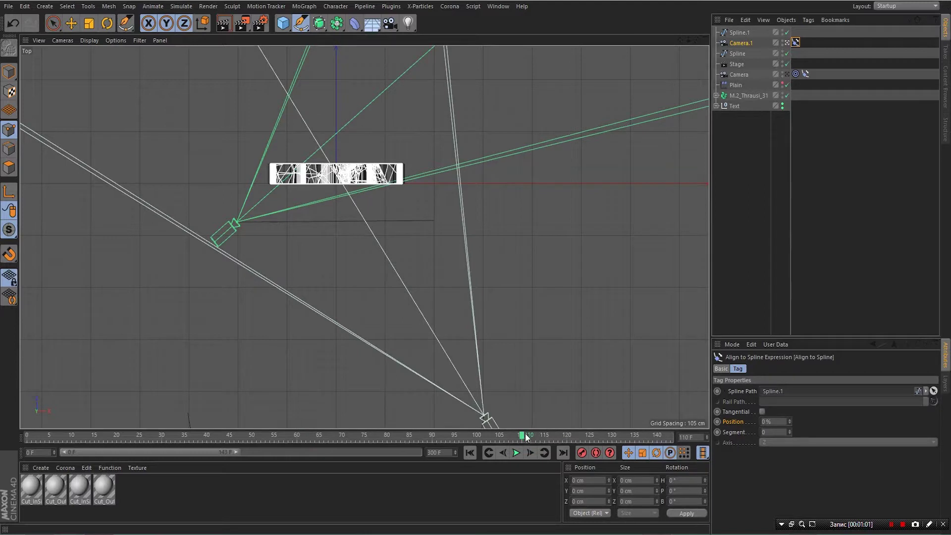
left_click_drag(521, 435, 296, 480)
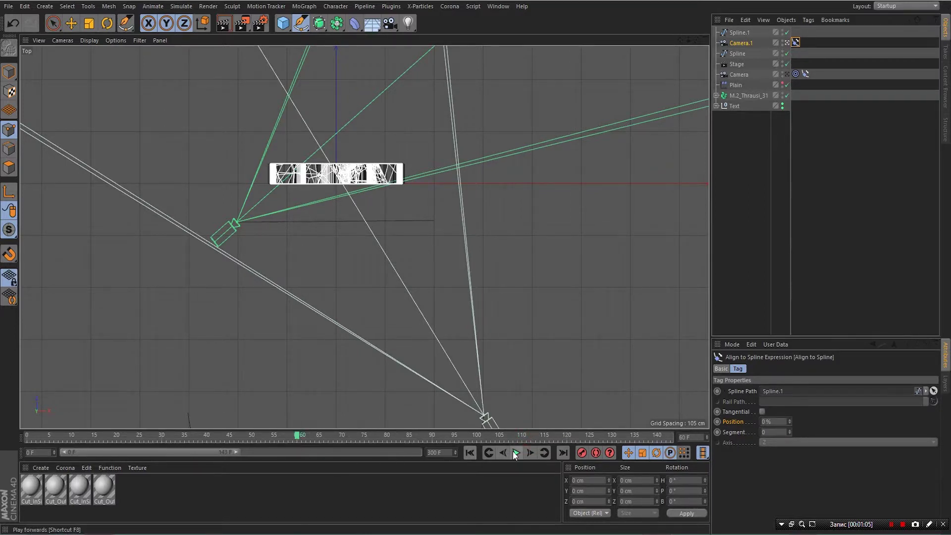
left_click(717, 421)
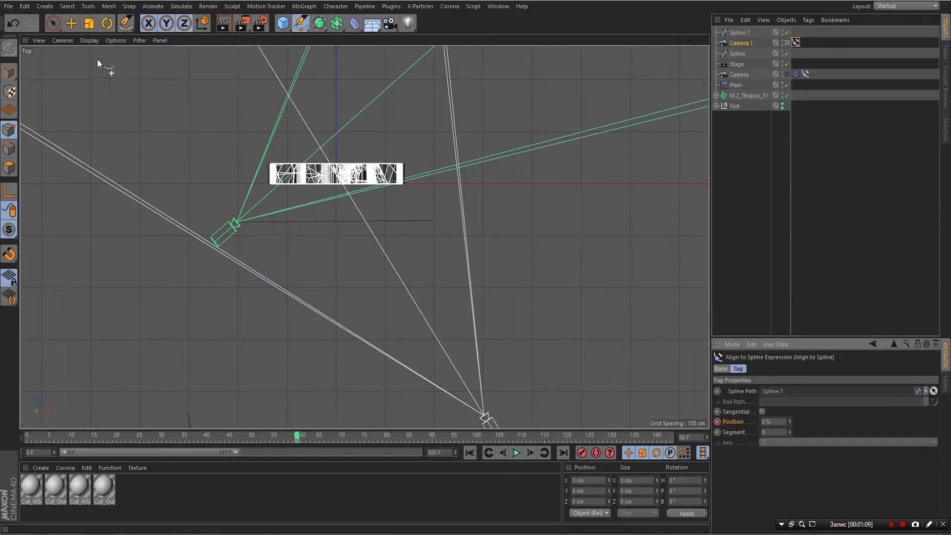
Set the Align to Spline position of Camera.1 to 100% on frame 120 and keyframe it.
left_click(53, 23)
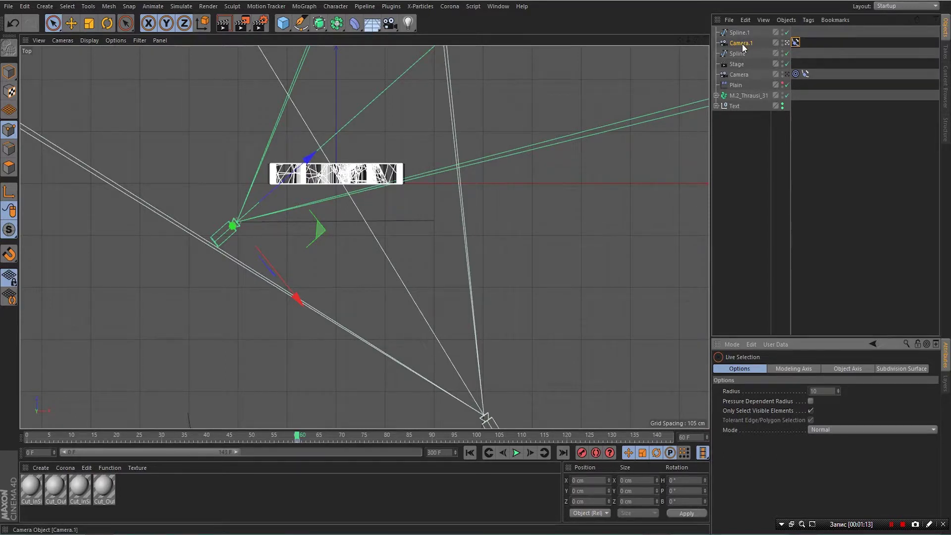
left_click(796, 42)
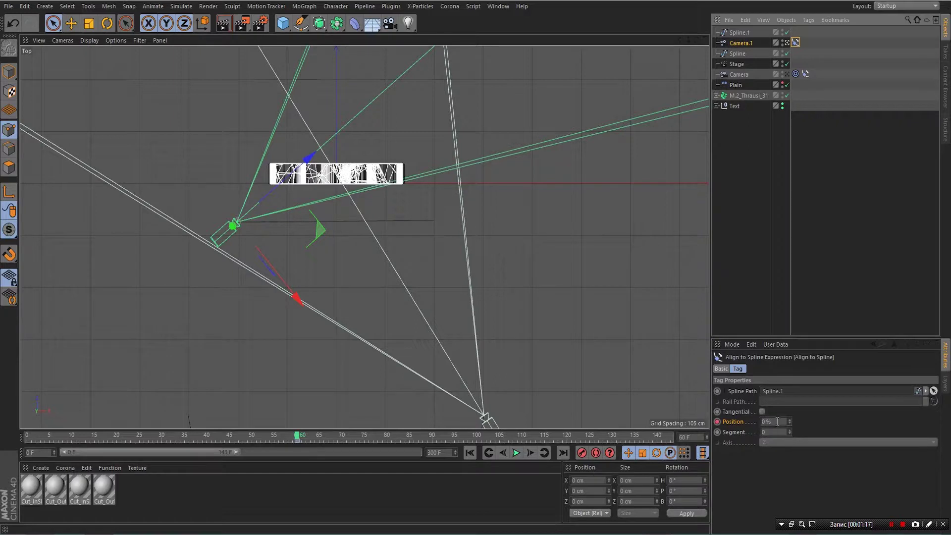
left_click_drag(298, 440, 566, 456)
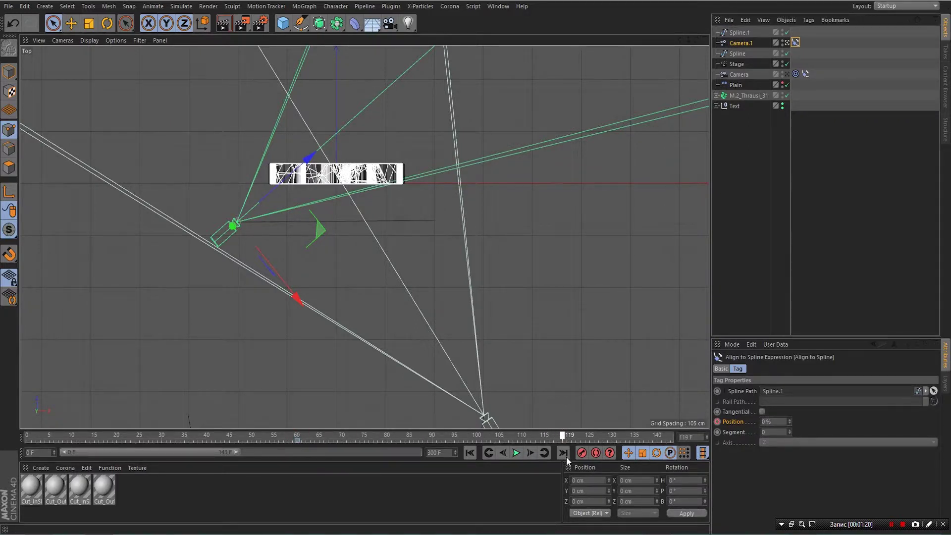
left_click_drag(790, 421, 842, 406)
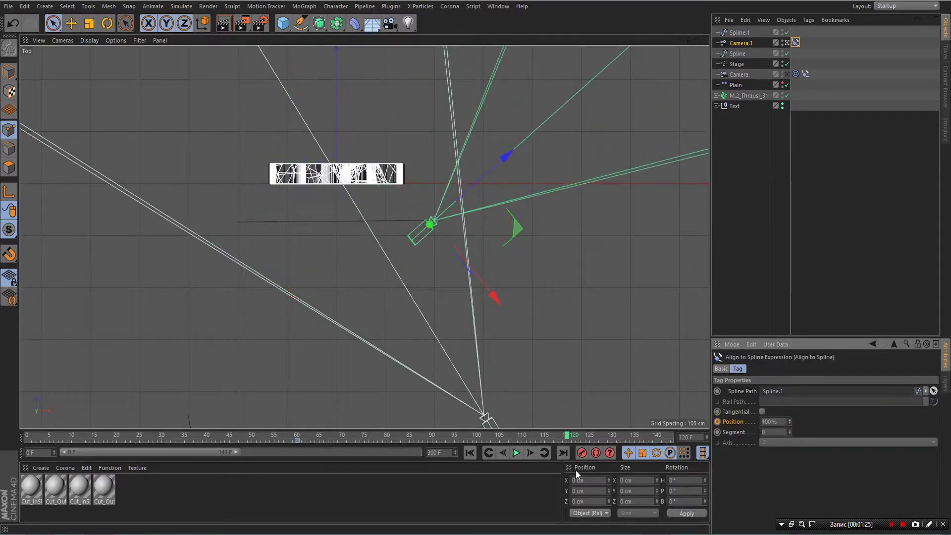
left_click(717, 422)
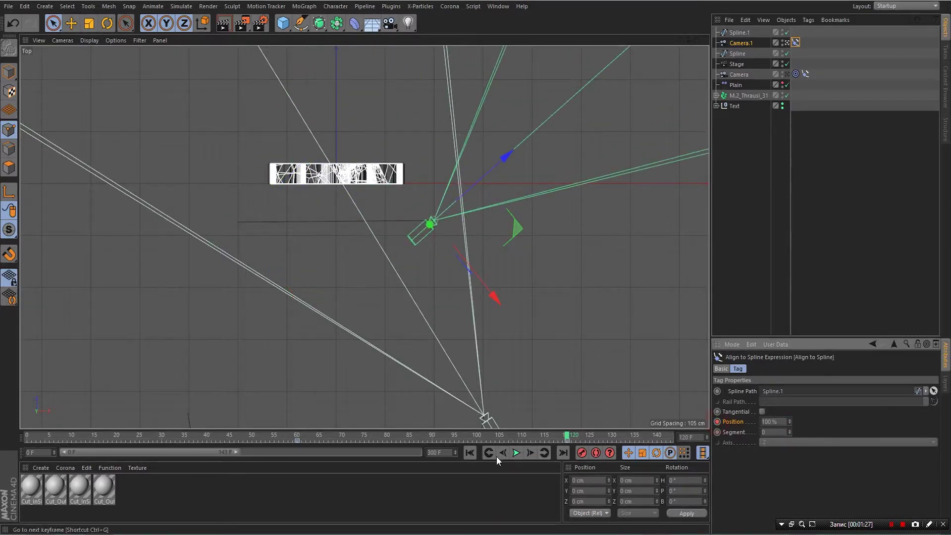
Play the animation from frame 0 to review Camera.1's travel along its spline, and return to the four-view layout.
left_click(468, 452)
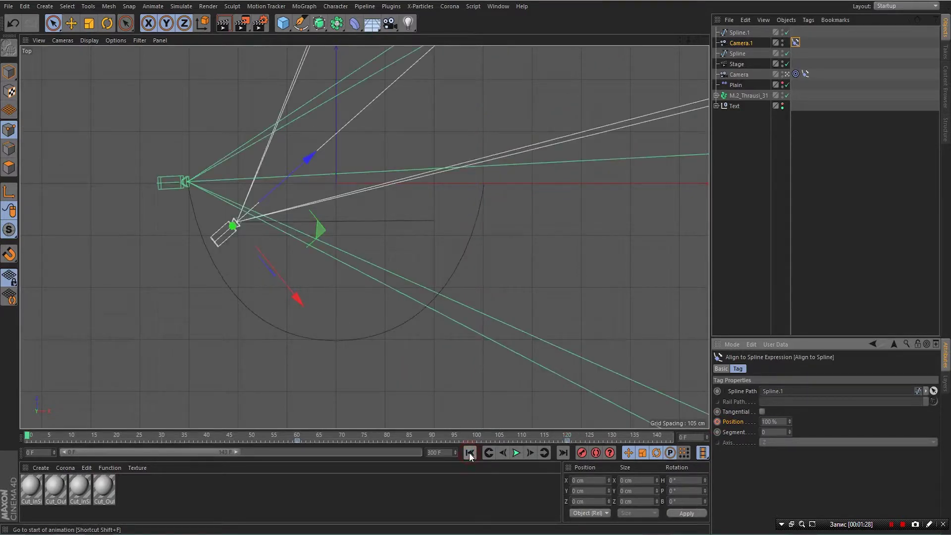
left_click(516, 453)
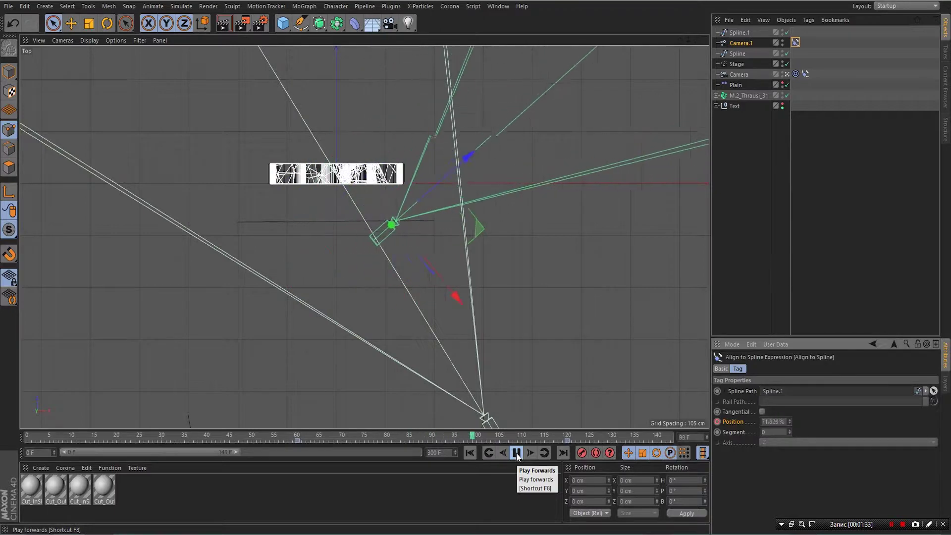
left_click(516, 453)
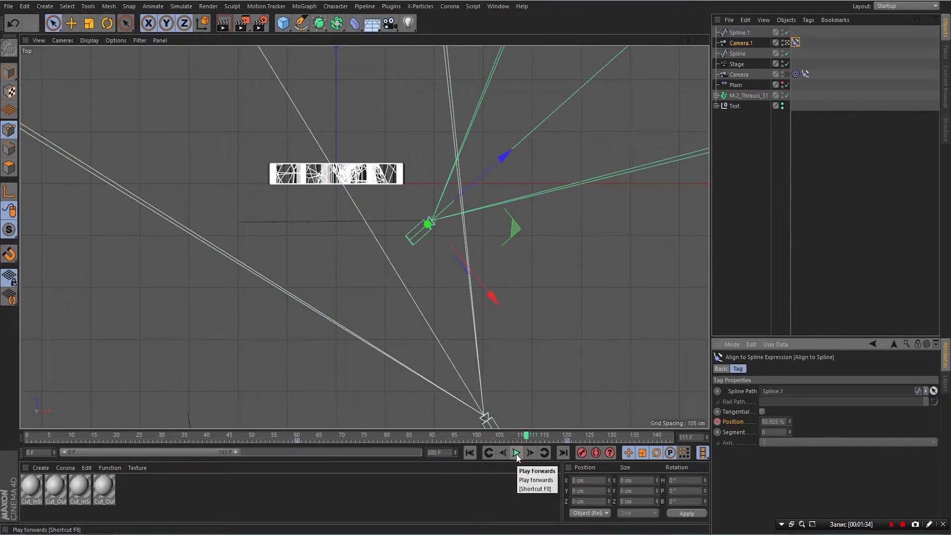
left_click(703, 41)
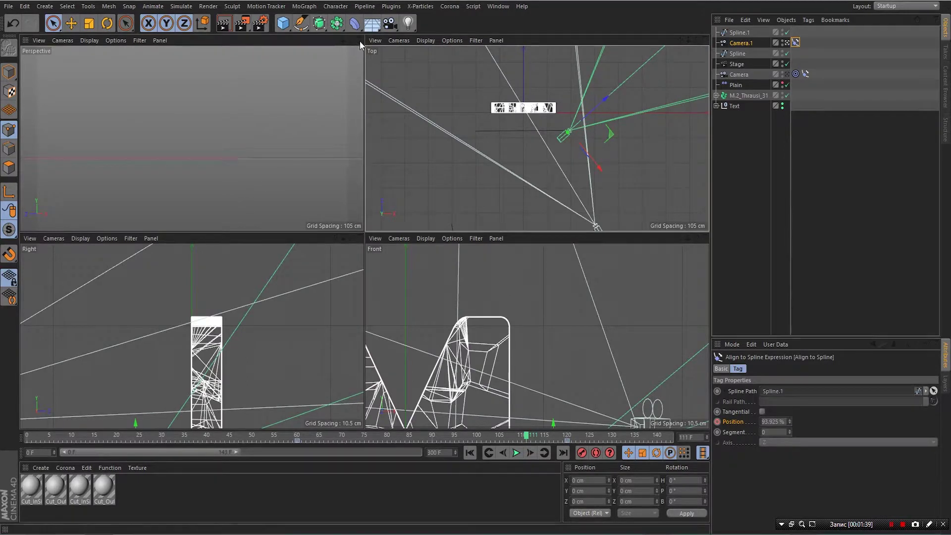
Play the animation from frame 0 in the maximized Perspective view to review the camera cut and Camera.1's travel.
left_click(360, 41)
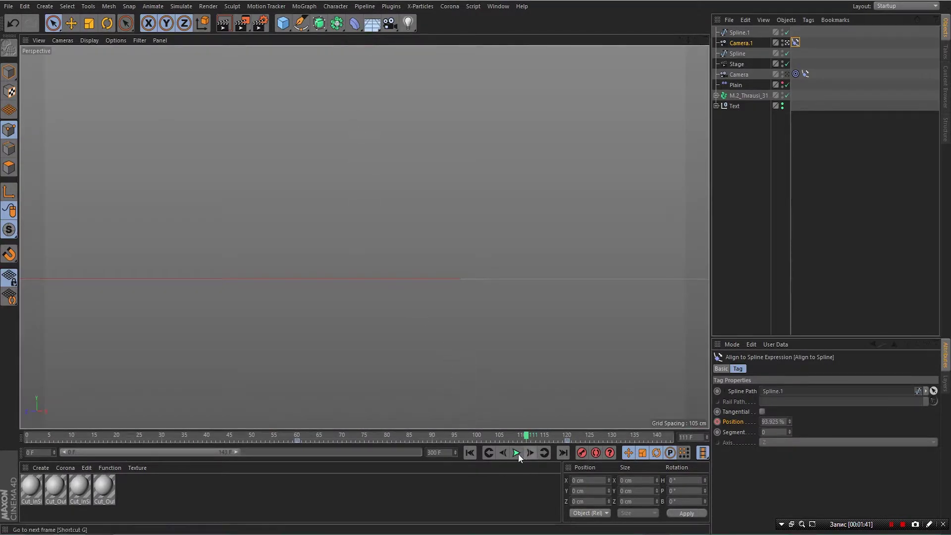
left_click(470, 453)
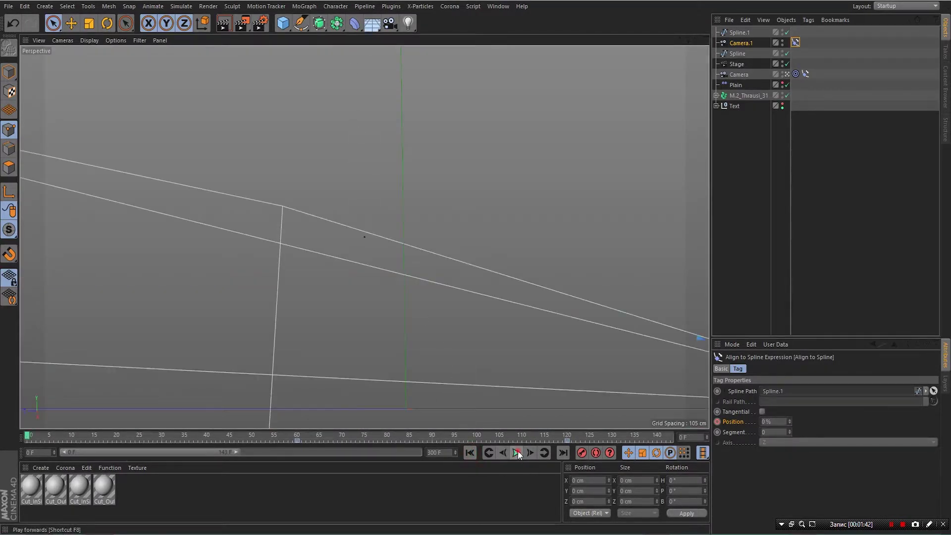
left_click(517, 453)
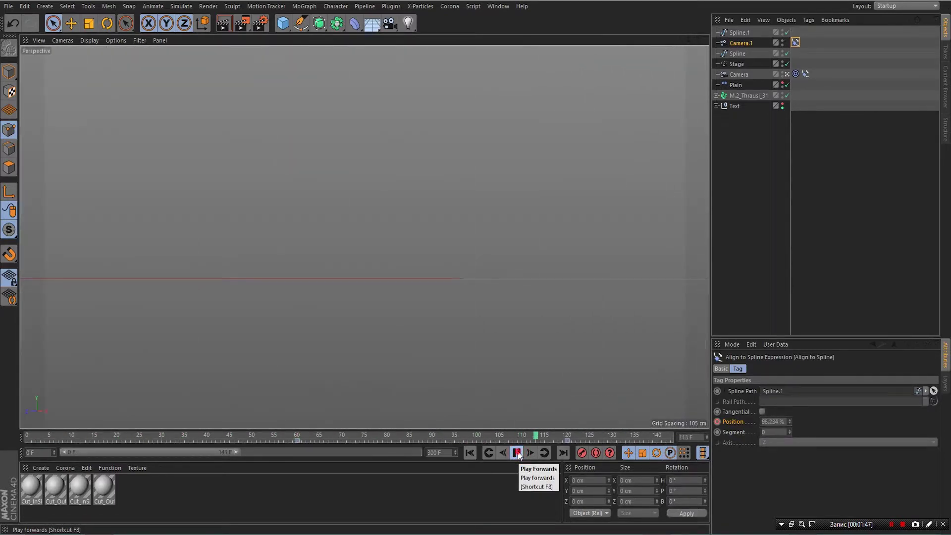
left_click(517, 453)
At frame 60, offset Spline.1 to P.X 34 cm and P.Y -79 cm so Camera.1 frames the lettering.
left_click_drag(551, 436, 504, 435)
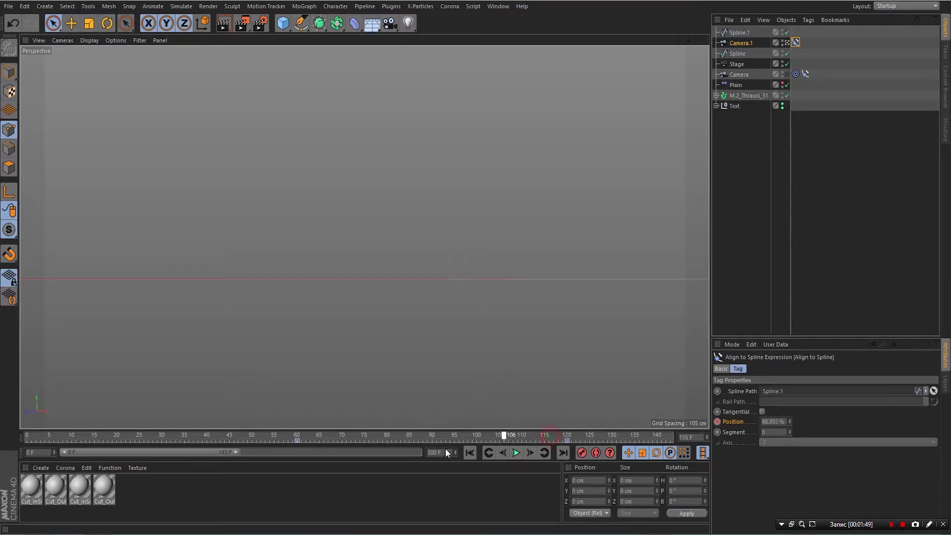
left_click_drag(445, 448, 296, 464)
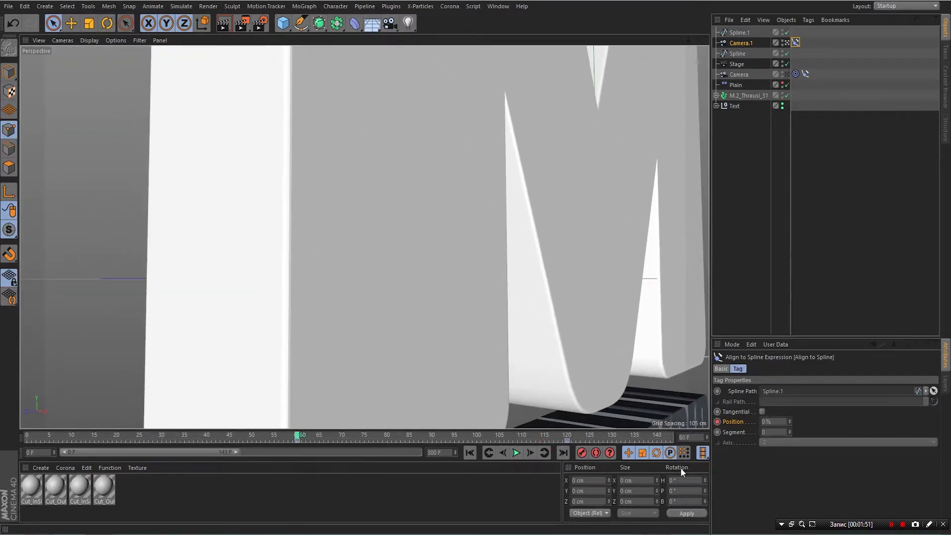
left_click(736, 35)
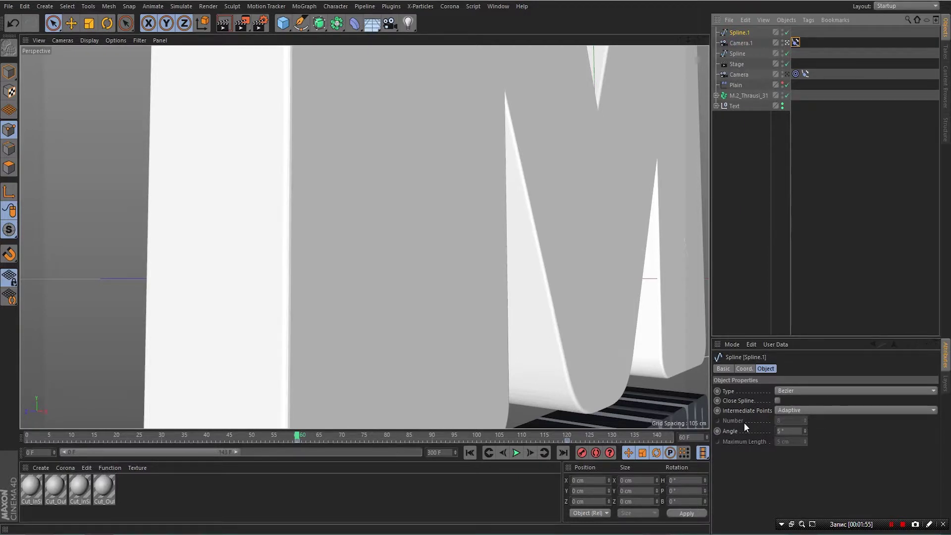
left_click(741, 369)
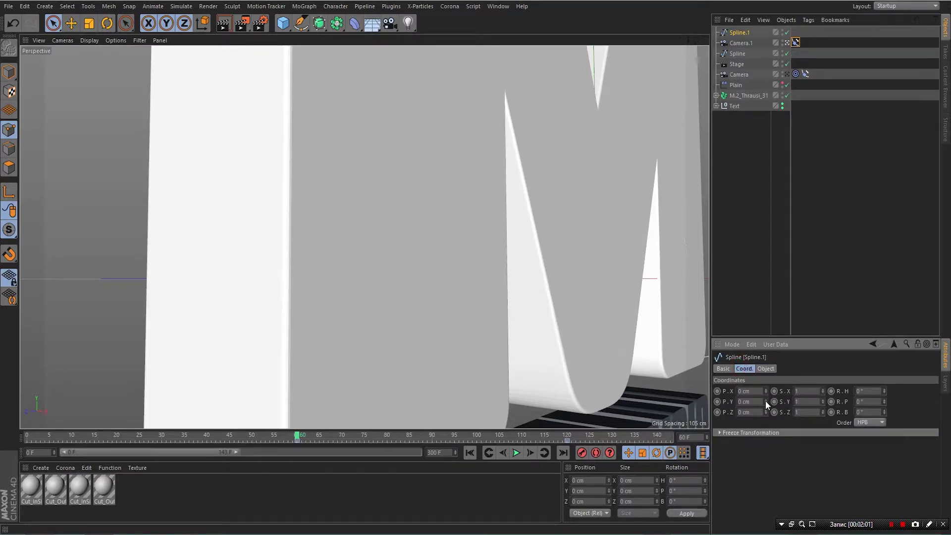
left_click_drag(765, 400, 765, 460)
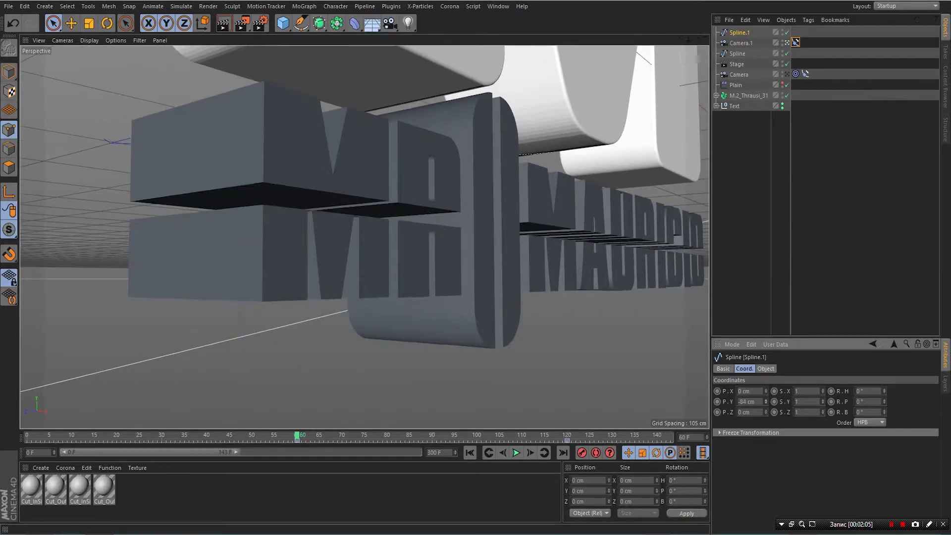
left_click(766, 390)
mouse_move(767, 393)
left_mouse_down()
mouse_move(767, 369)
mouse_move(767, 399)
left_mouse_up()
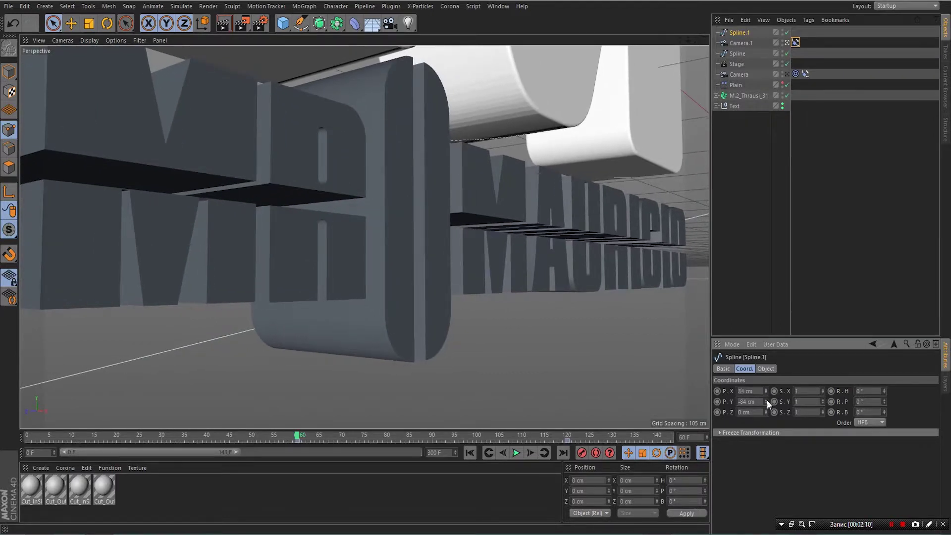
left_click(766, 400)
left_click_drag(765, 402, 766, 399)
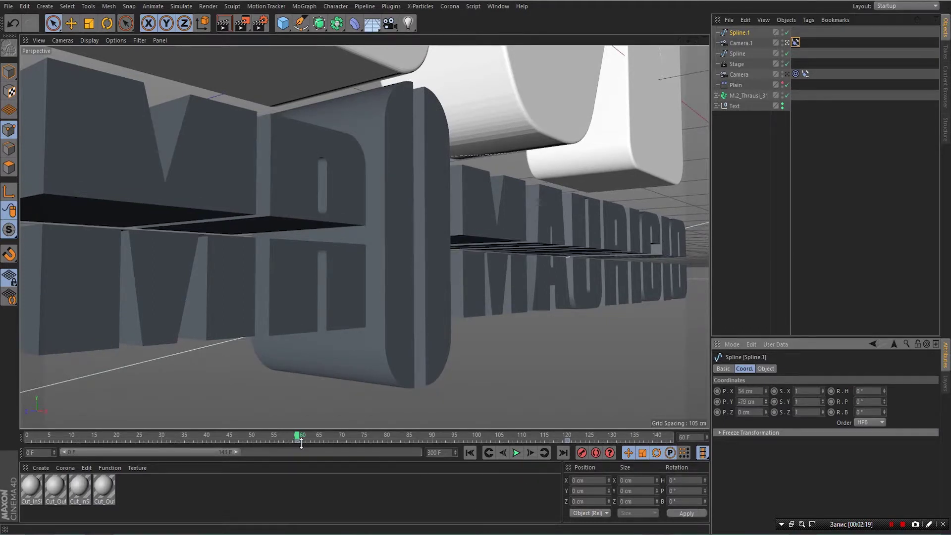
Replay the animation from frame 0 to check Camera.1's travel along the repositioned spline.
left_click(470, 452)
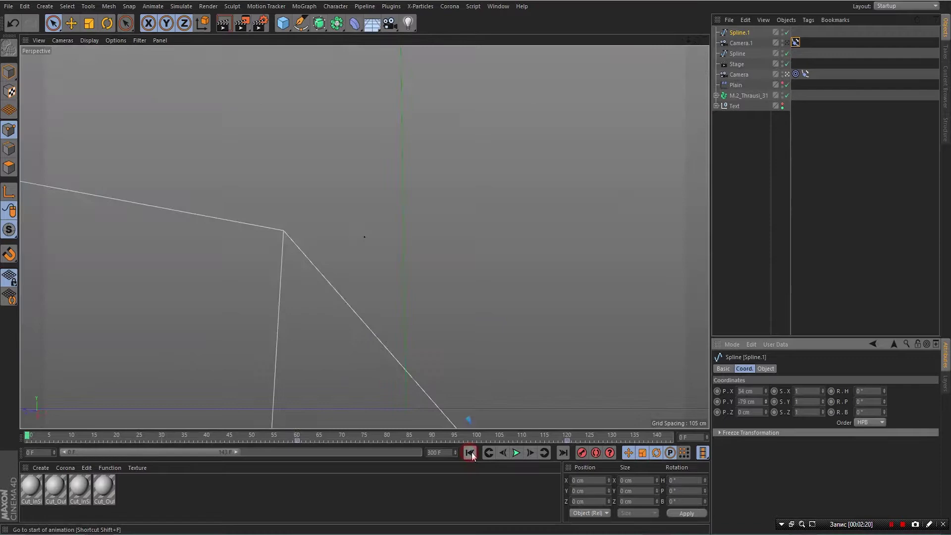
left_click(519, 453)
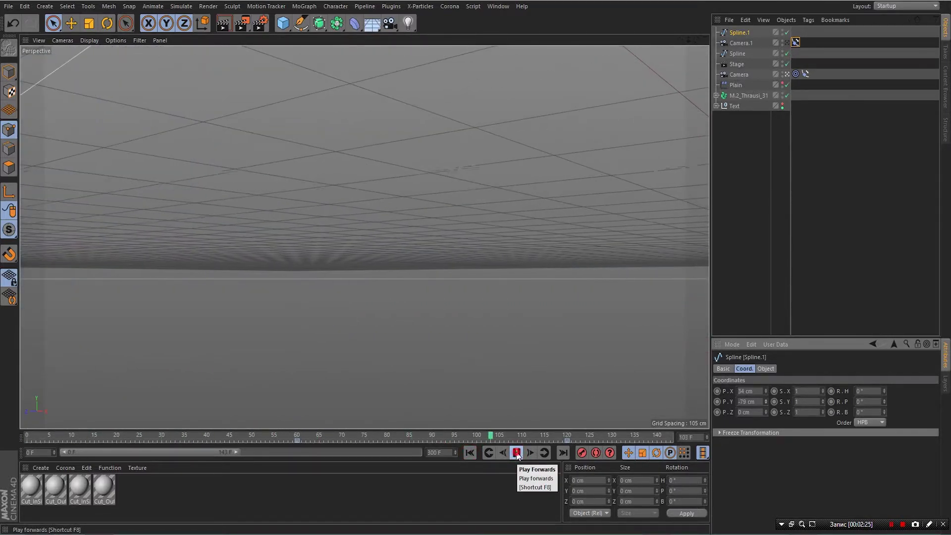
left_click(517, 453)
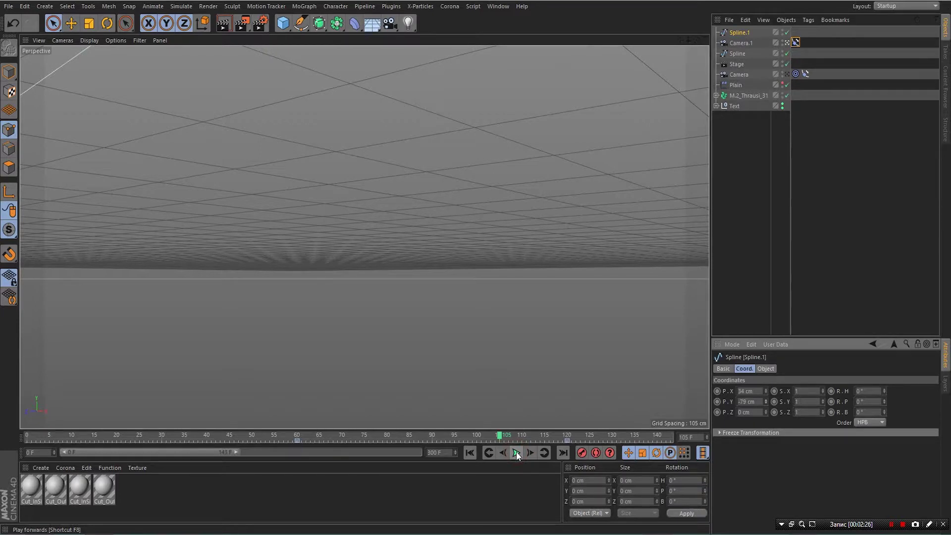
Move Camera.1's 100% Position keyframe to frame 143, replay the slower travel, and return to frame 60.
left_click(566, 439)
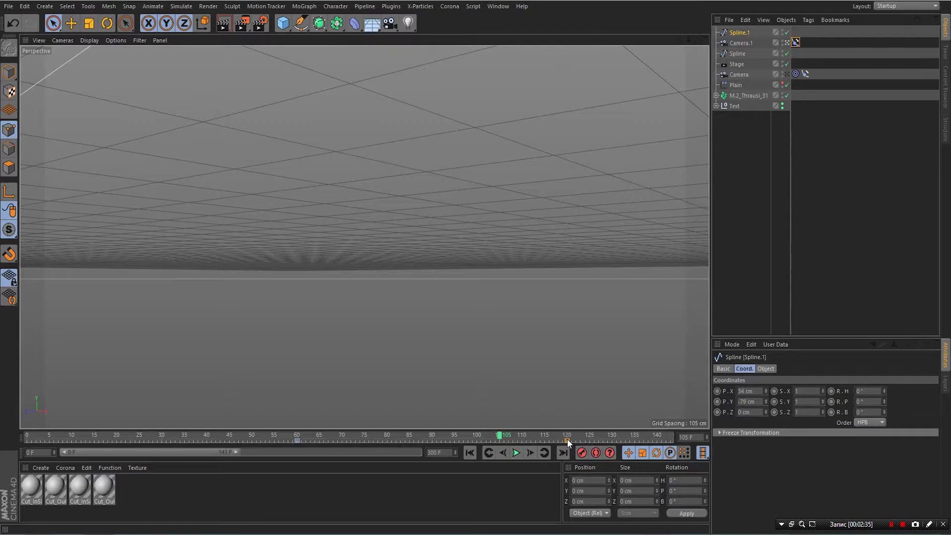
left_click_drag(566, 439, 672, 441)
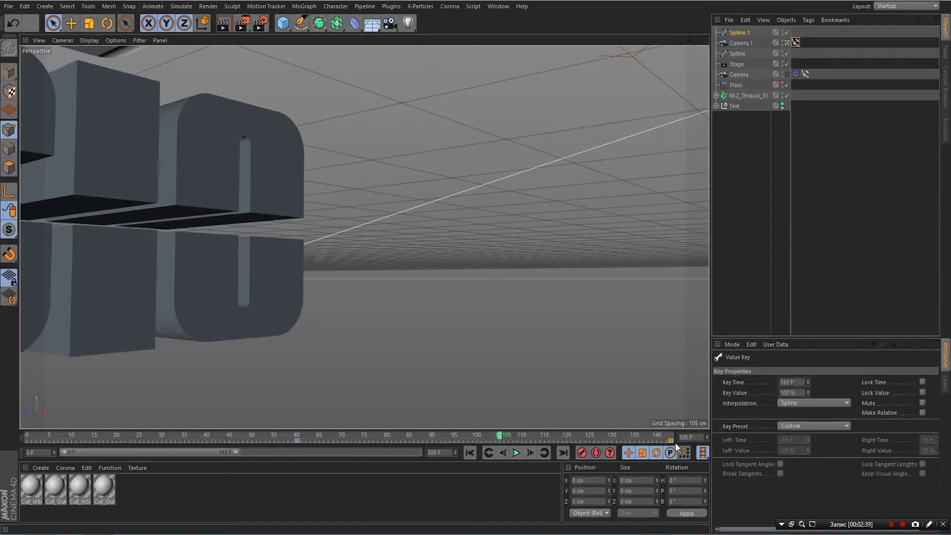
left_click(517, 454)
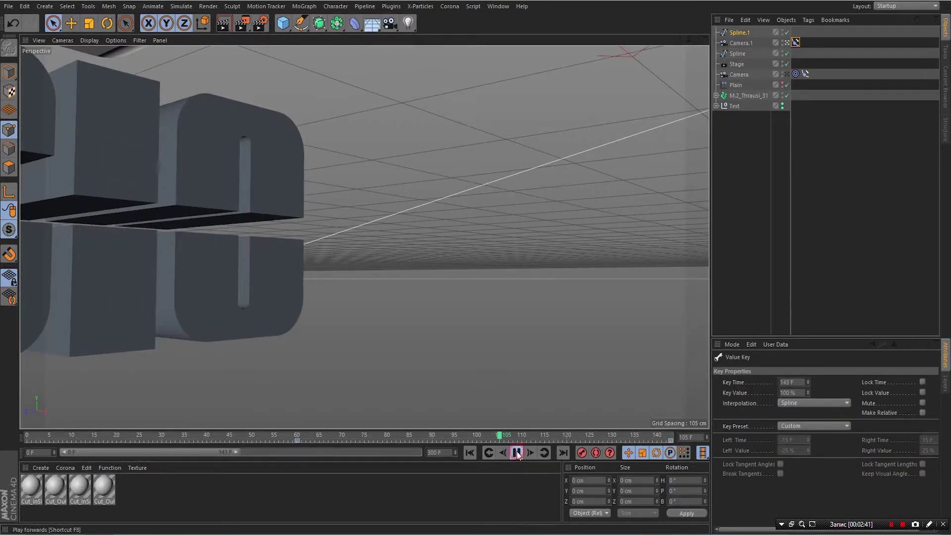
left_click(518, 454)
left_click_drag(572, 438, 299, 466)
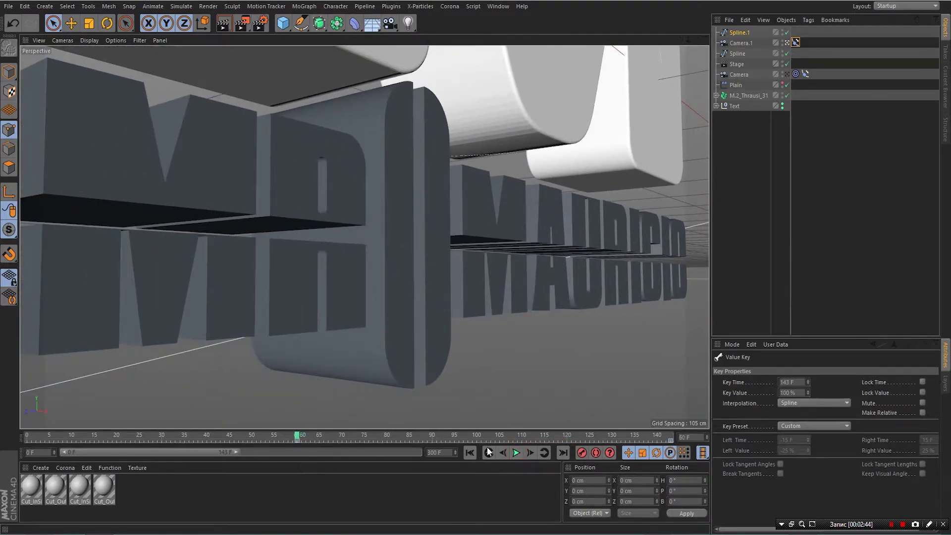
left_click(515, 453)
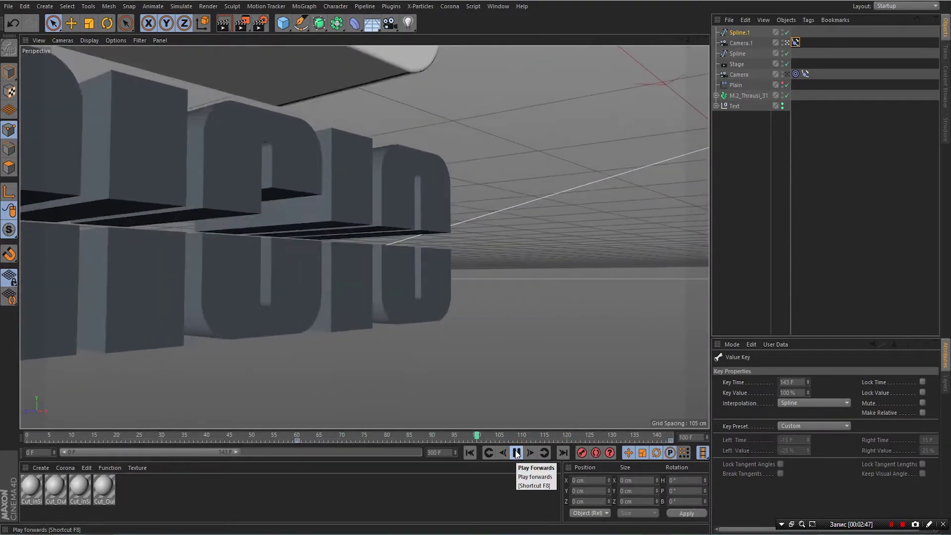
left_click(516, 453)
left_click_drag(513, 439, 297, 502)
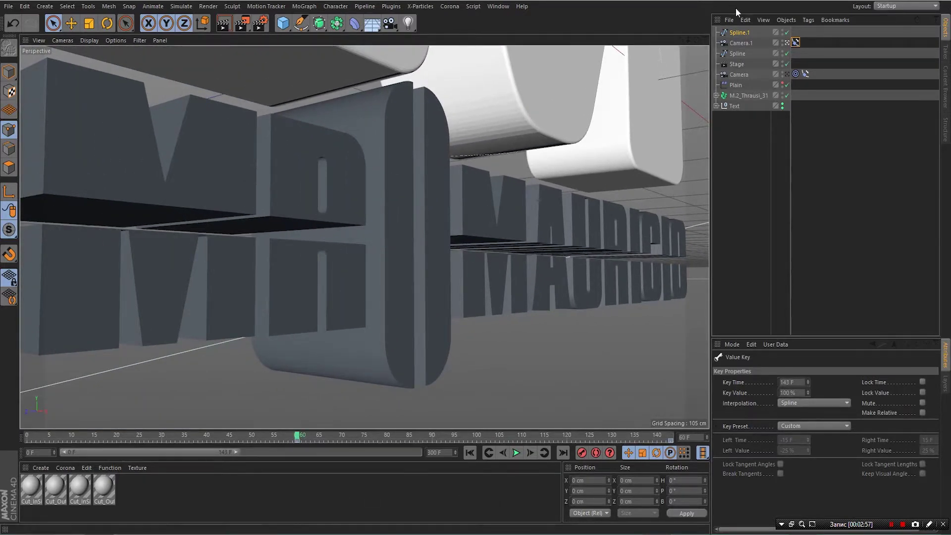
In the maximized Top view, shorten Spline.1 by moving its end point along X to about 66 cm.
left_click(705, 41)
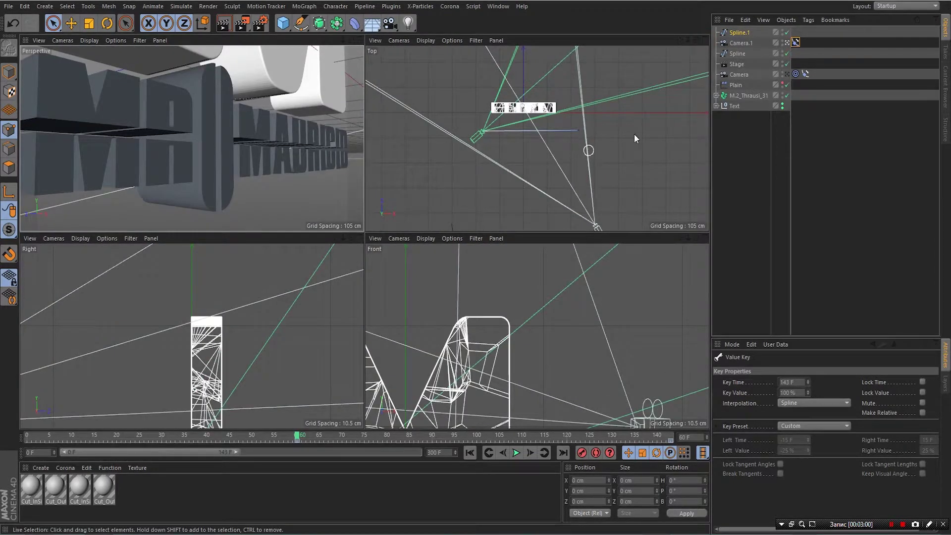
left_click(704, 40)
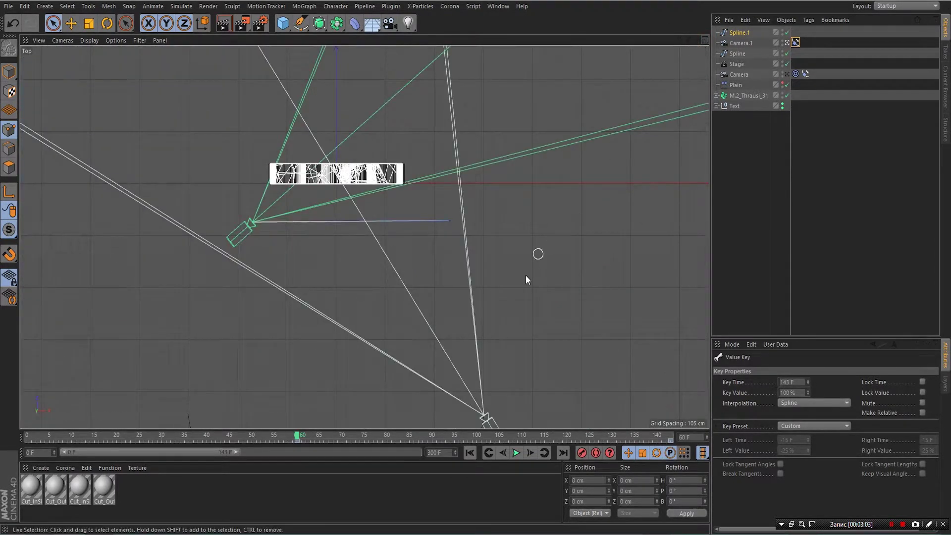
left_click(450, 221)
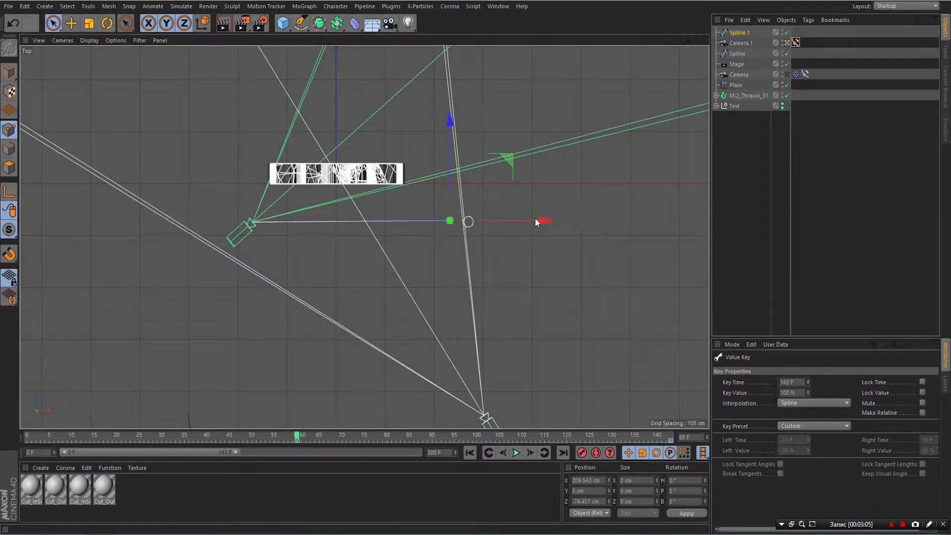
left_click_drag(549, 220, 486, 236)
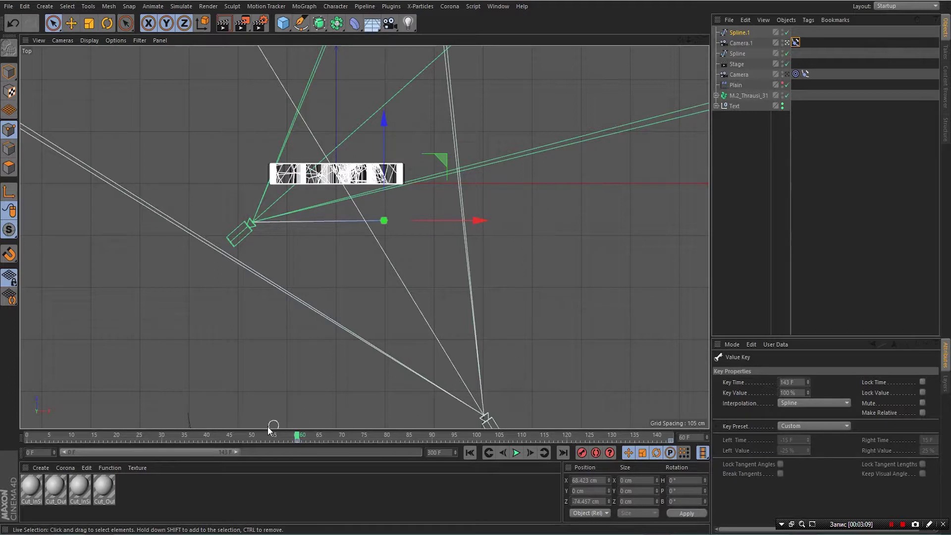
Move Camera.1's 100% Position keyframe to frame 130.
mouse_move(305, 436)
left_mouse_down()
mouse_move(345, 442)
mouse_move(298, 445)
left_mouse_up()
left_click(739, 32)
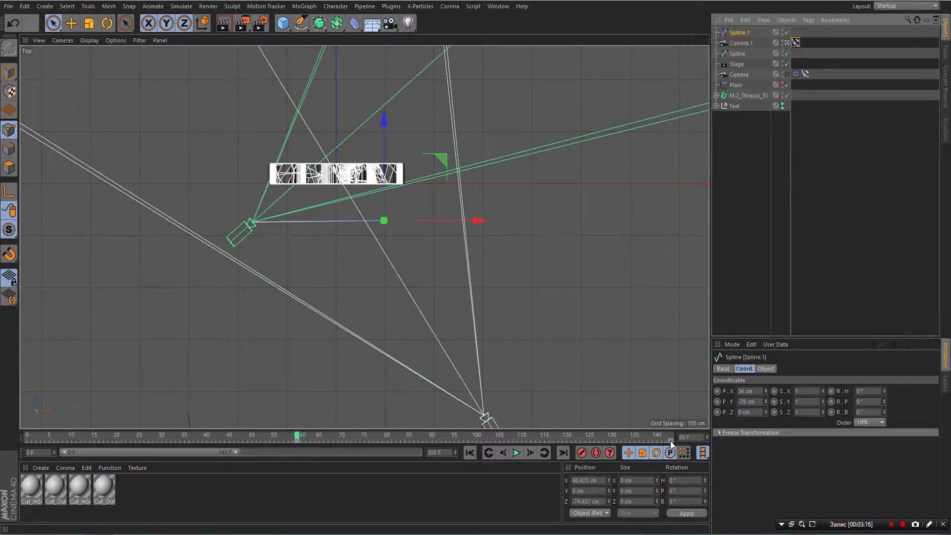
left_click_drag(670, 441, 614, 454)
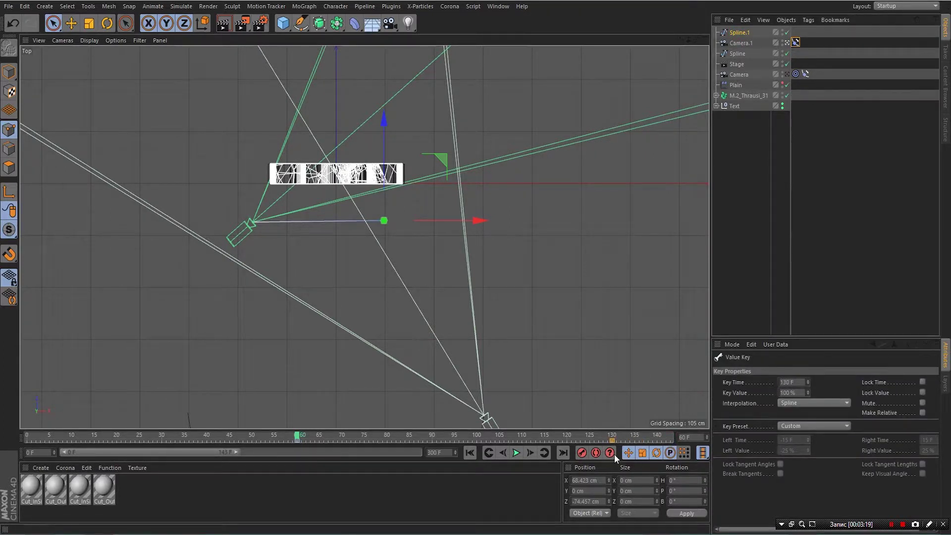
Play Camera.1's travel from frame 60 in the Top view and extend Spline.1's end point to about X 84 cm.
left_click(517, 453)
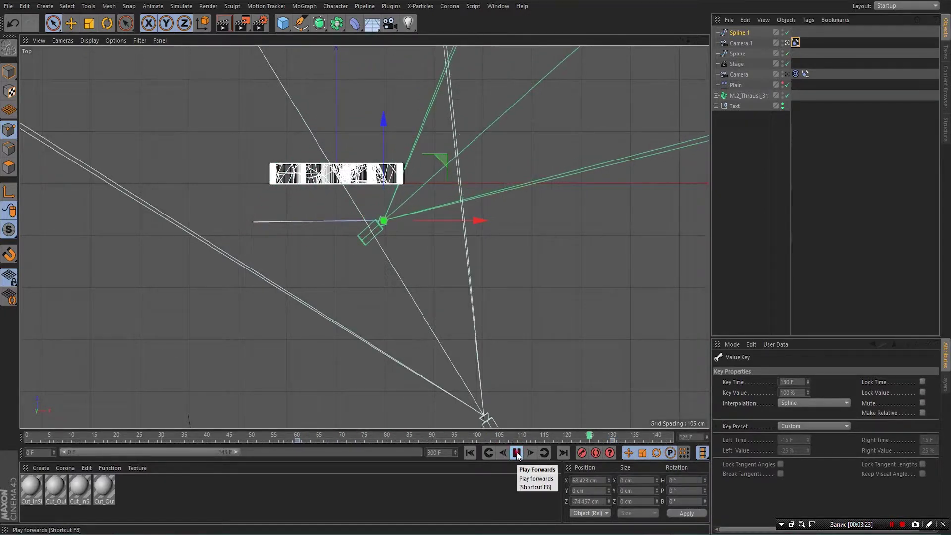
left_click(517, 453)
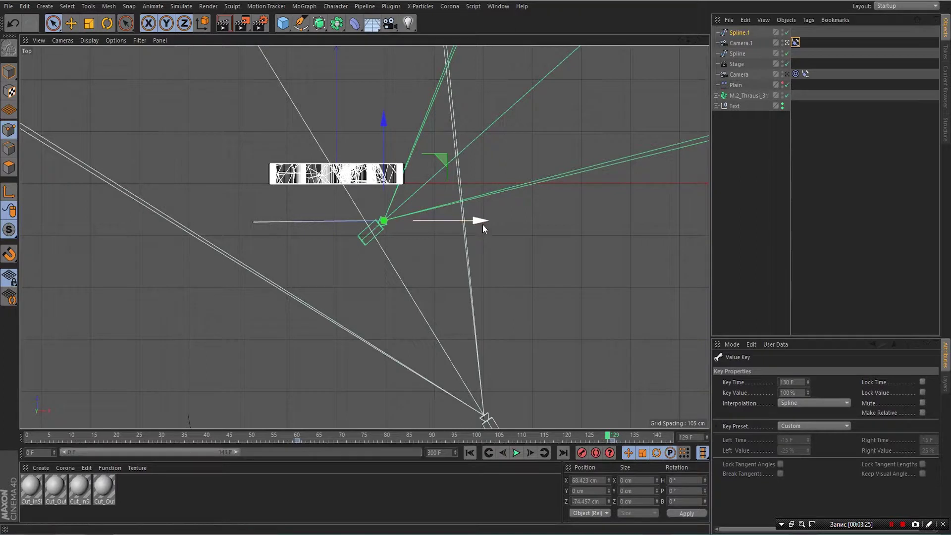
left_click_drag(481, 221, 487, 223)
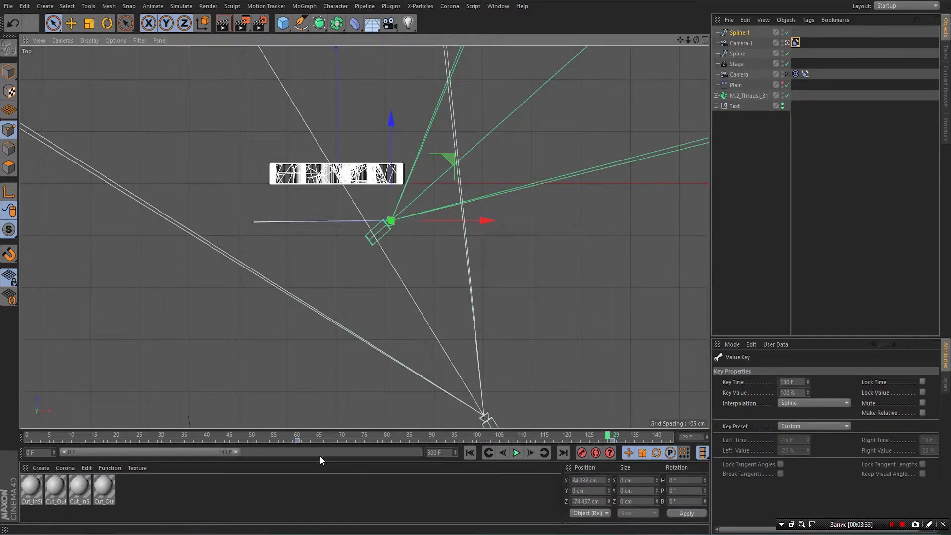
Set the interpolation of Camera.1's Position keyframes at frames 60 and 130 to Linear.
left_click(296, 440)
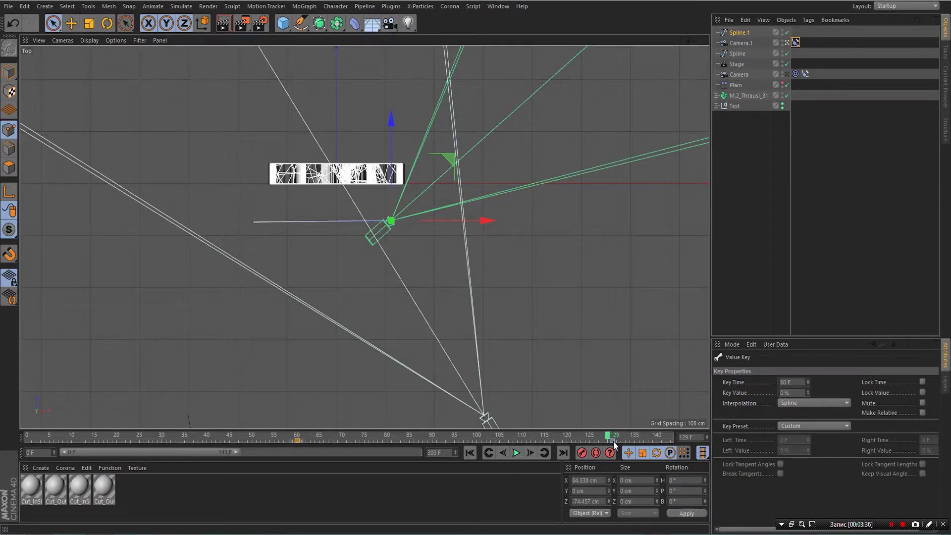
right_click(296, 441)
left_click(275, 370)
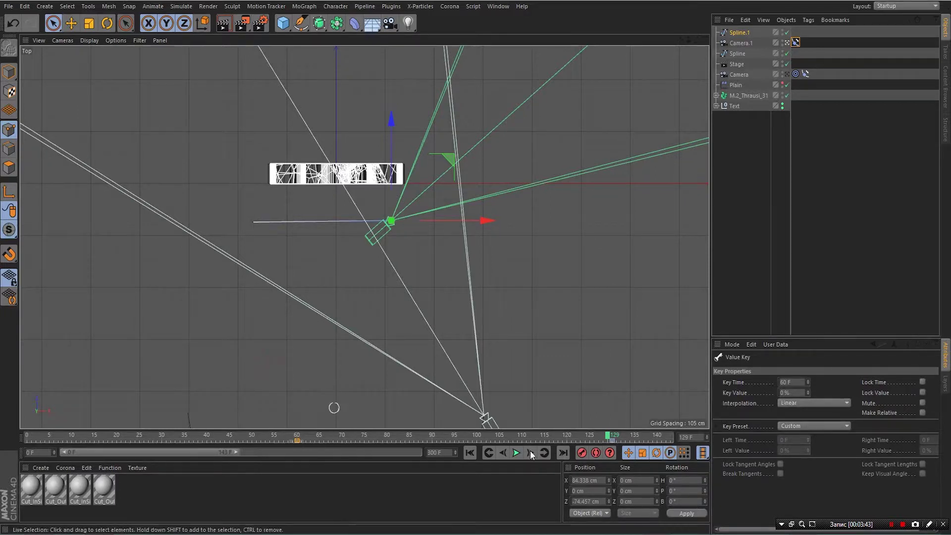
left_click(613, 439)
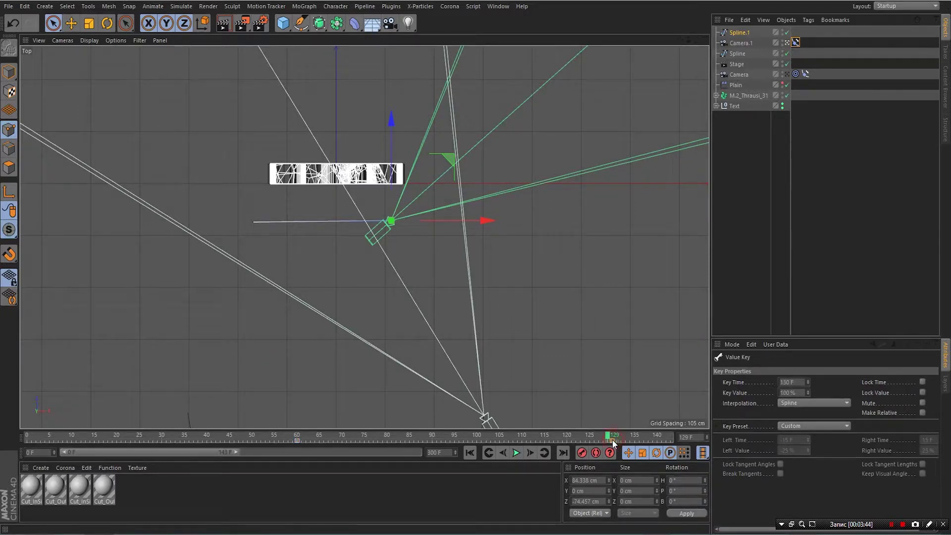
right_click(612, 439)
left_click(593, 369)
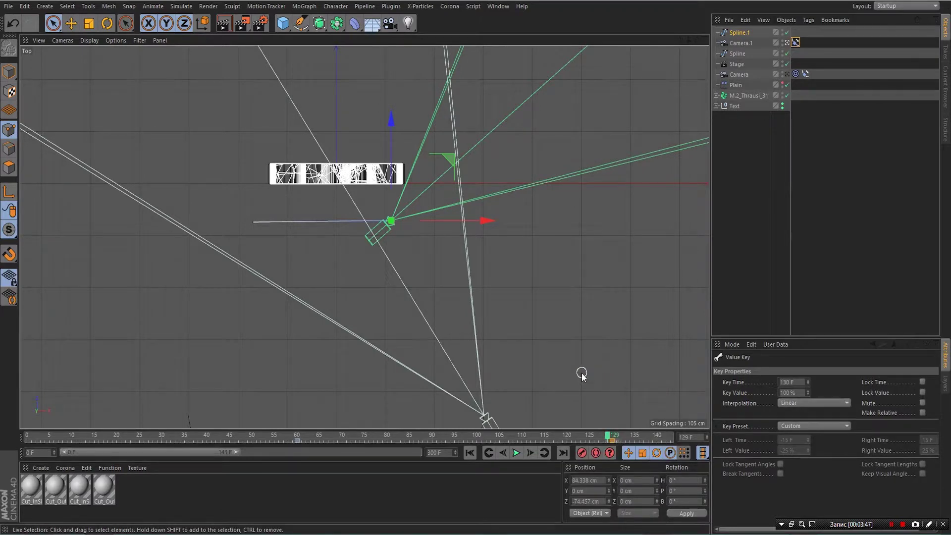
Switch from the Top view to the maximized Perspective view and play the animation from the first frame.
left_click(705, 39)
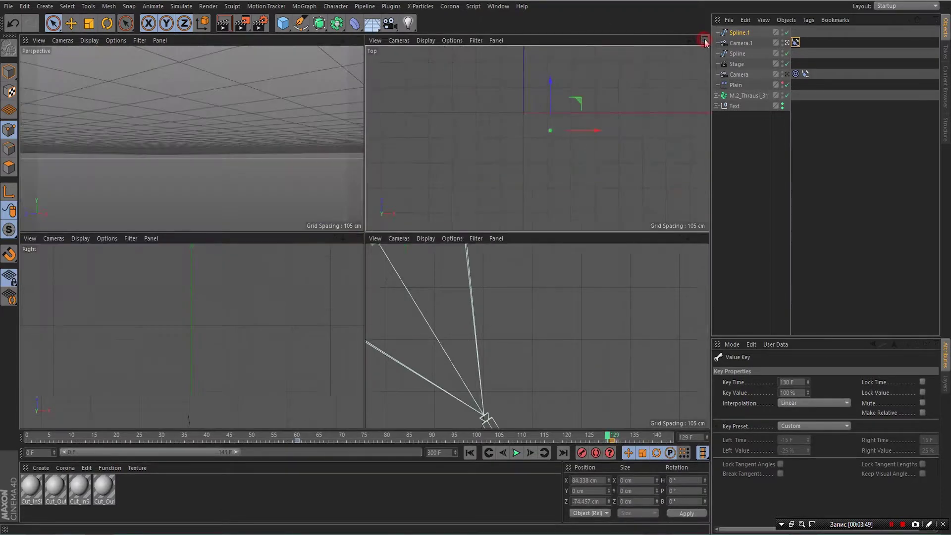
left_click(360, 40)
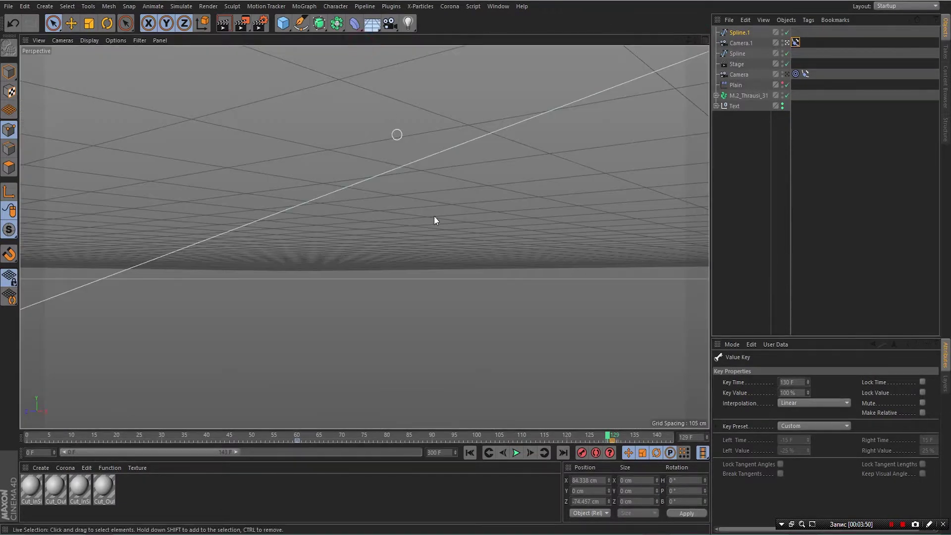
left_click(470, 453)
left_click(515, 453)
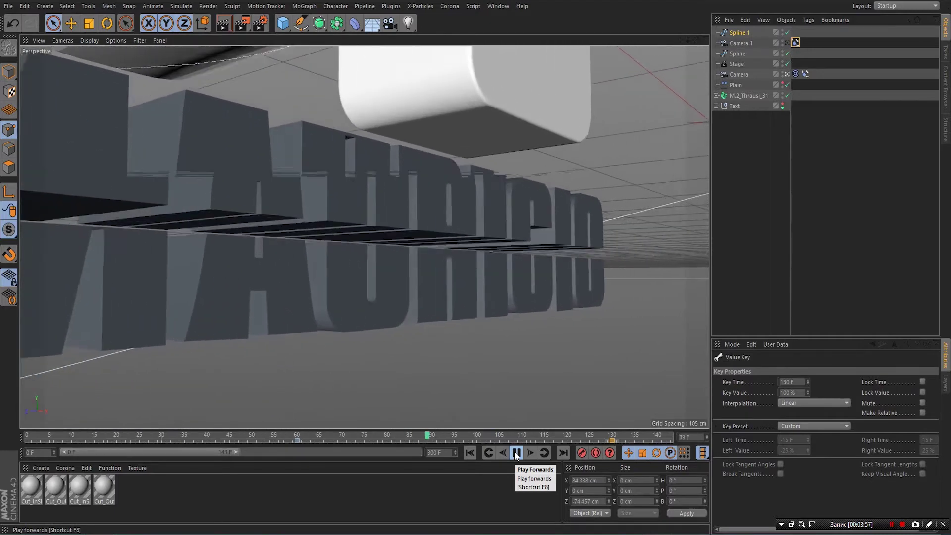
left_click(515, 453)
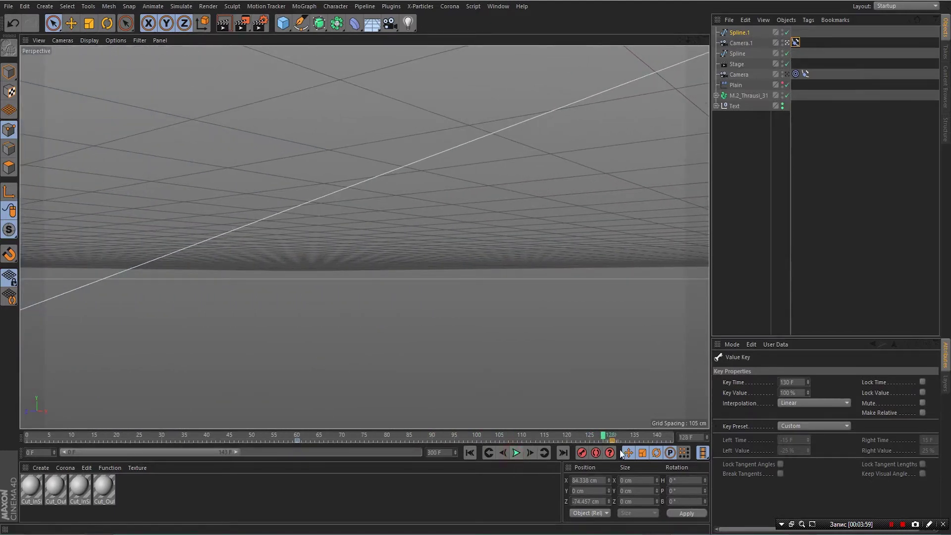
Extend the timeline preview range to frame 300 and move Camera.1's end Position keyframe to frame 190, checking it in playback.
left_click_drag(604, 435, 296, 440)
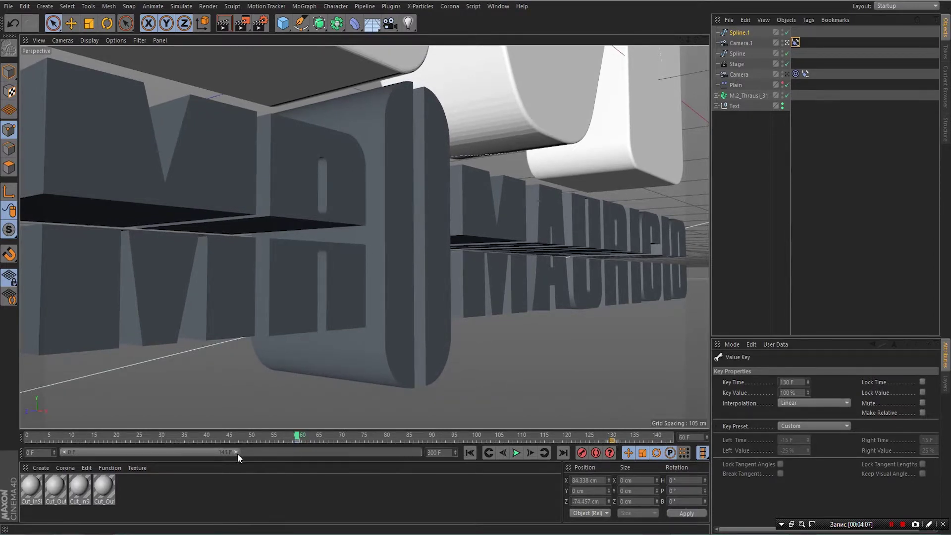
left_click_drag(236, 454, 429, 467)
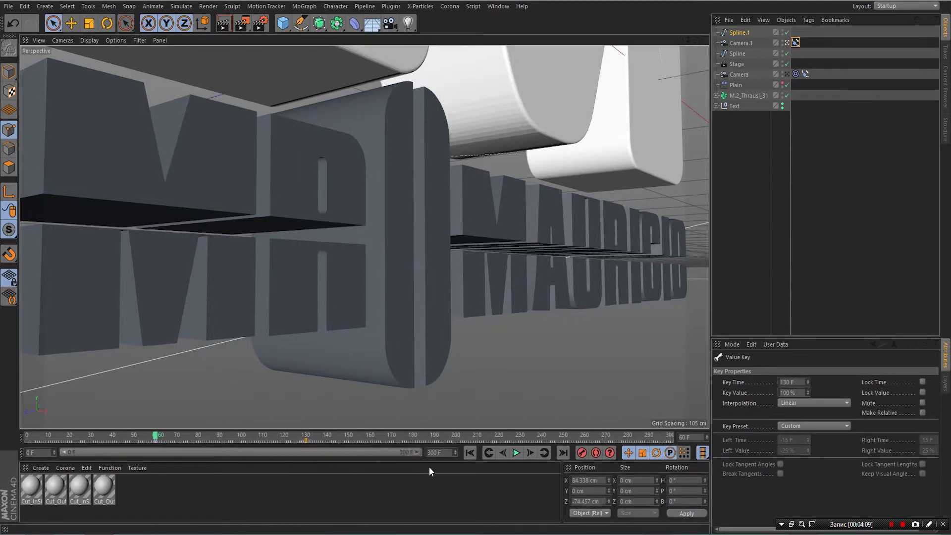
left_click_drag(306, 439, 435, 442)
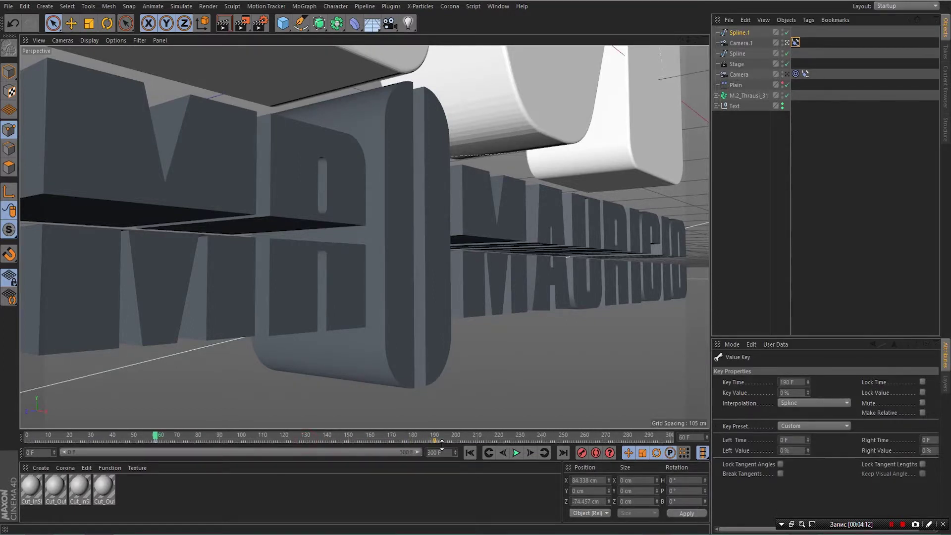
left_click(470, 452)
left_click(516, 453)
left_click(515, 453)
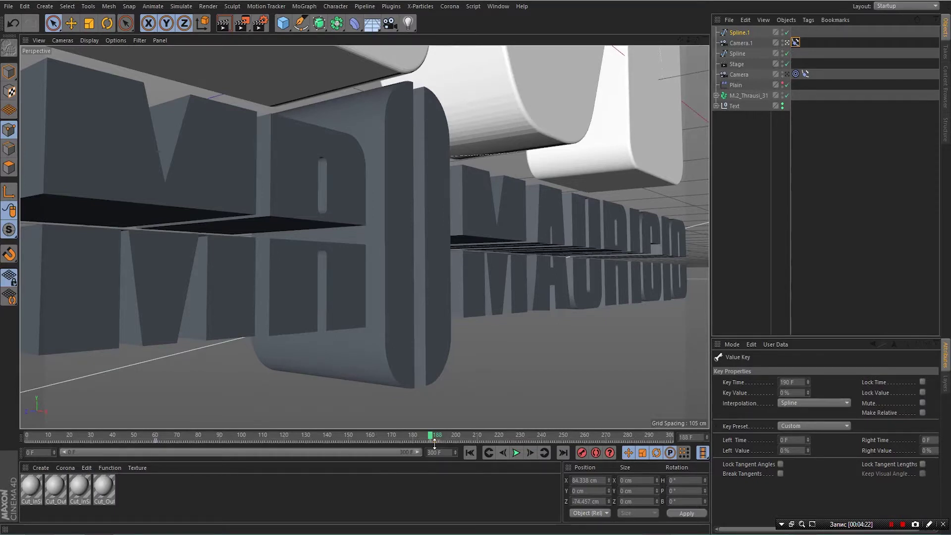
Move Camera.1's end Position keyframe back to frame 133 and replay the animation from the start.
left_click_drag(431, 436, 188, 450)
left_click_drag(434, 439, 307, 453)
left_click(516, 452)
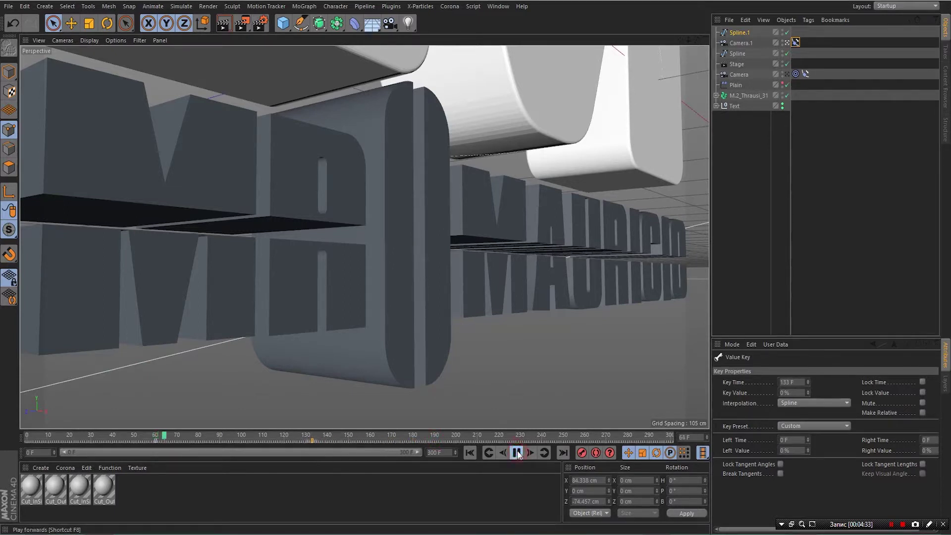
left_click(517, 453)
left_click(470, 453)
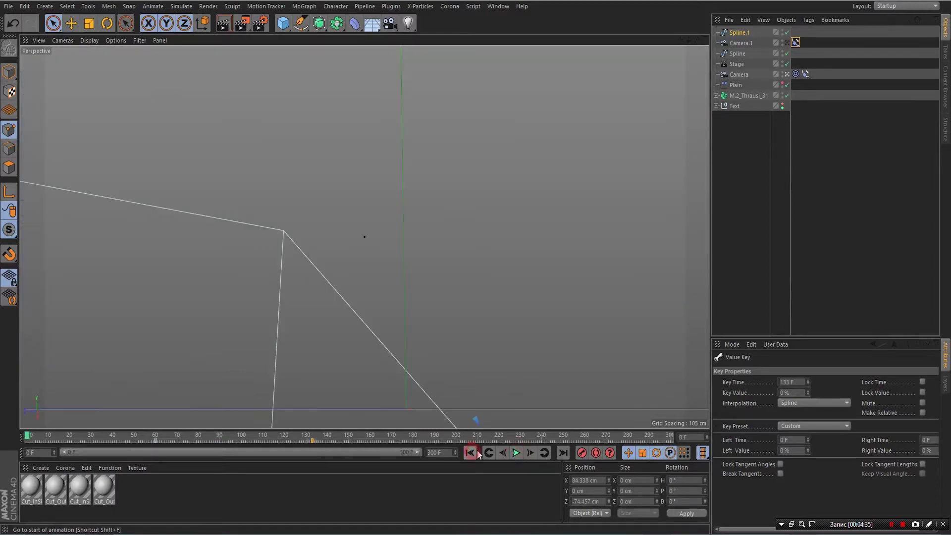
left_click(515, 454)
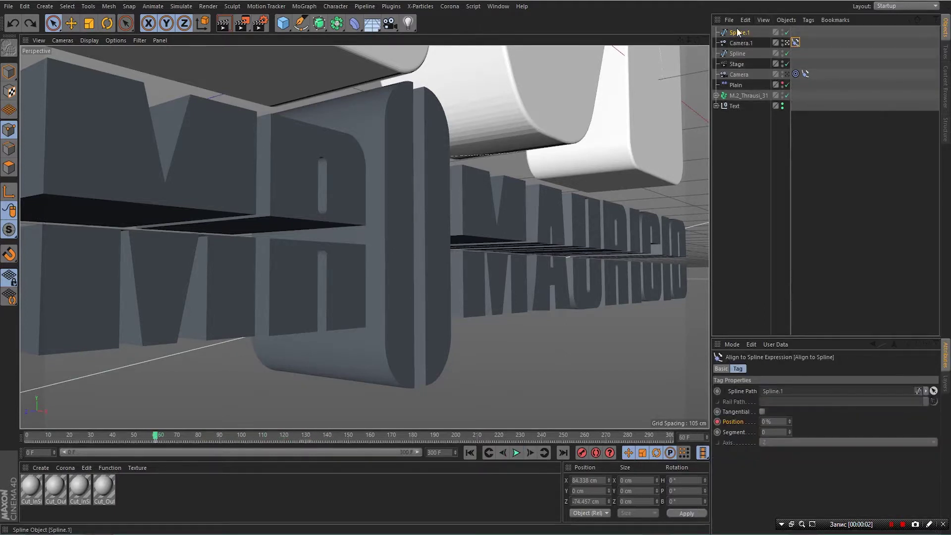
At frame 60, reposition Spline.1 to P.X 44 cm, P.Y -75 cm and P.Z 39 cm to reframe Camera.1's shot.
left_click(739, 33)
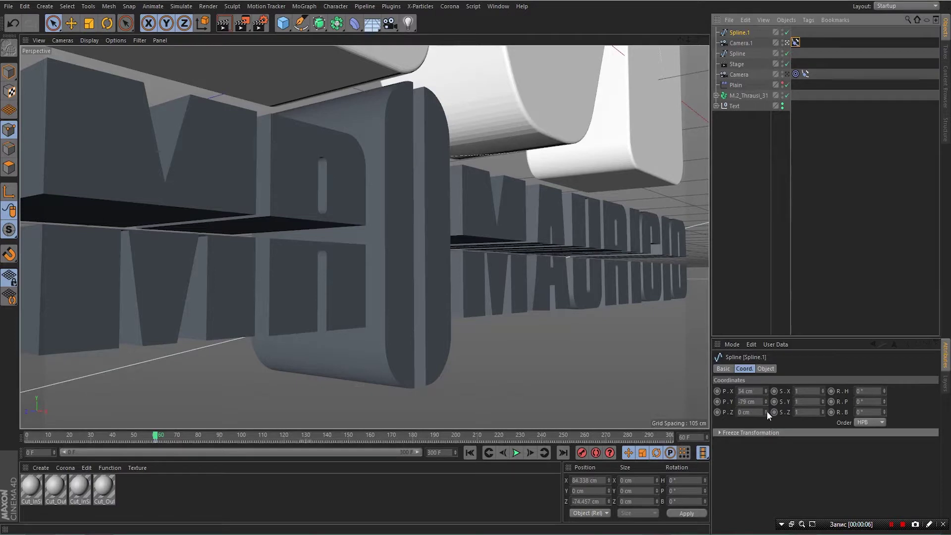
left_click_drag(766, 411, 765, 406)
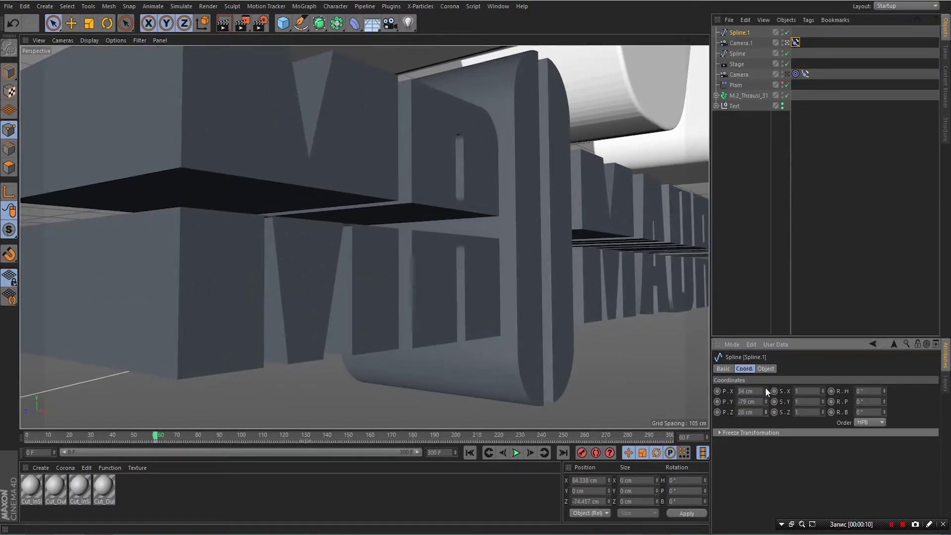
left_click_drag(766, 389, 766, 399)
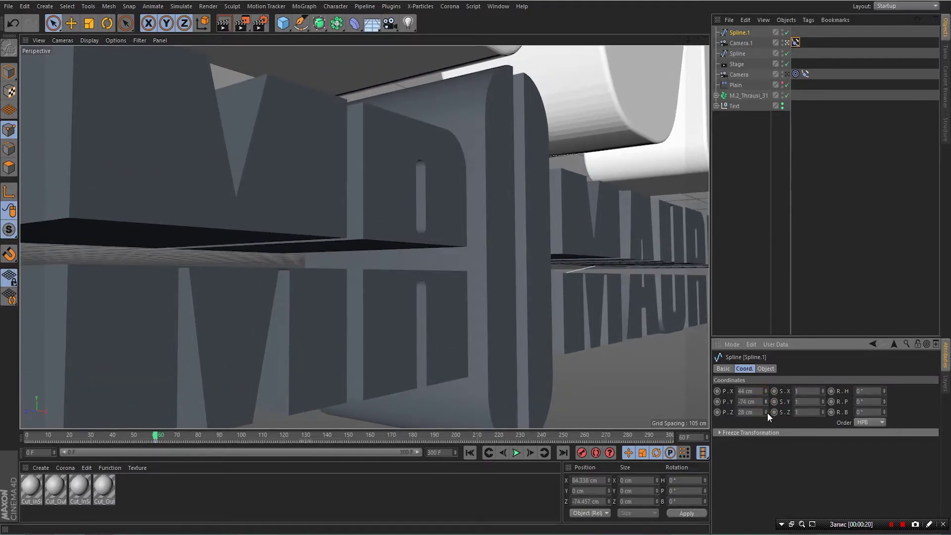
left_click_drag(765, 410, 765, 410)
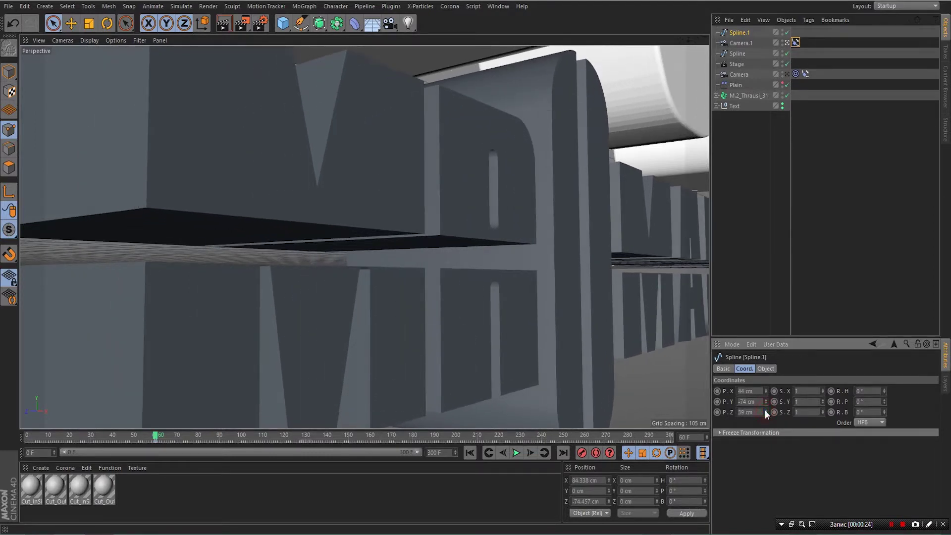
left_click(766, 399)
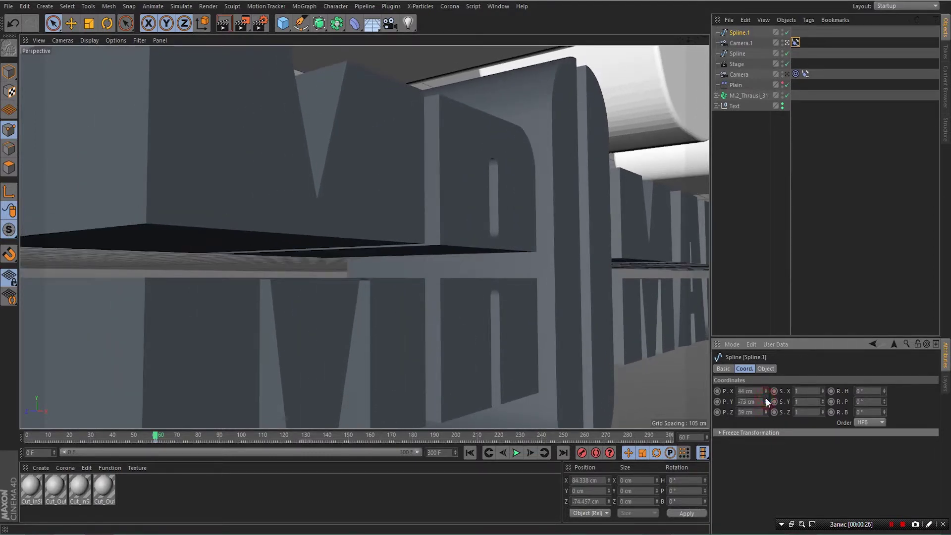
left_click_drag(766, 403, 766, 403)
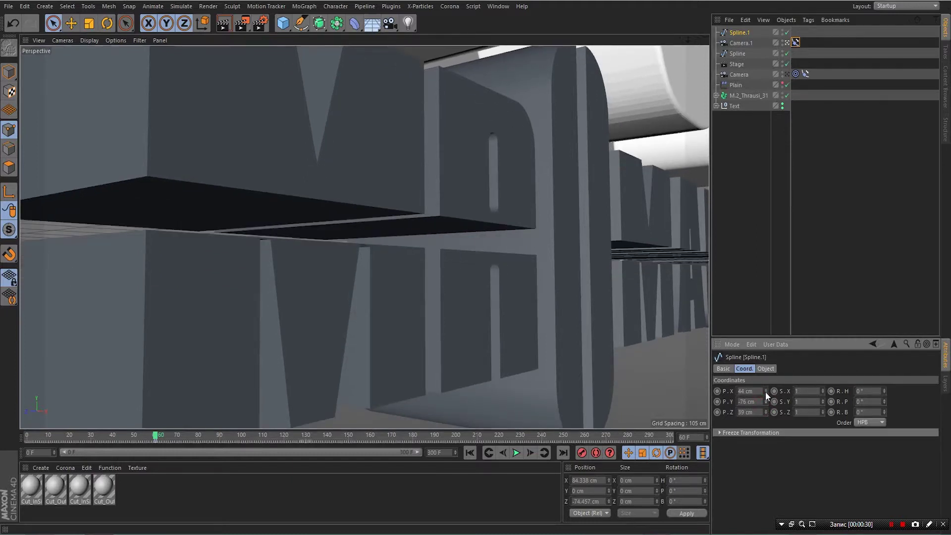
left_click(765, 390)
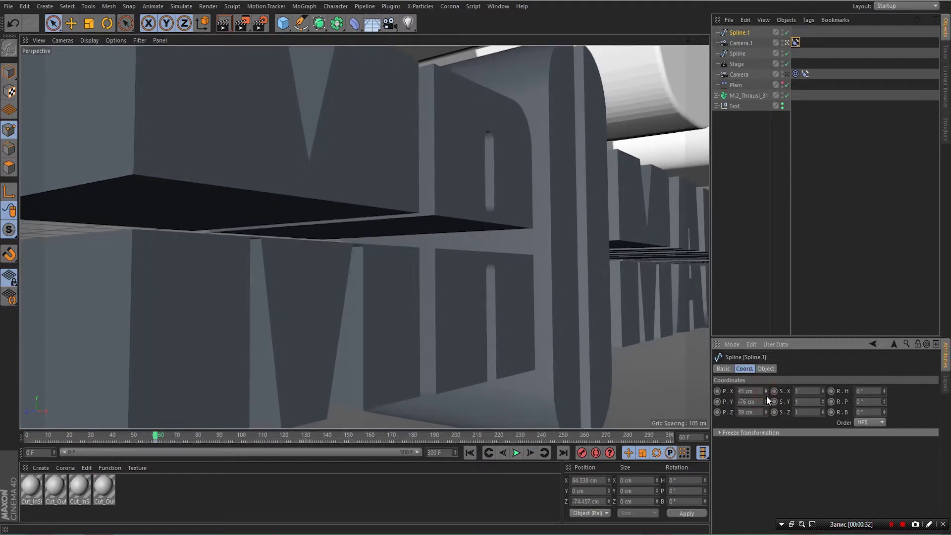
left_click(766, 393)
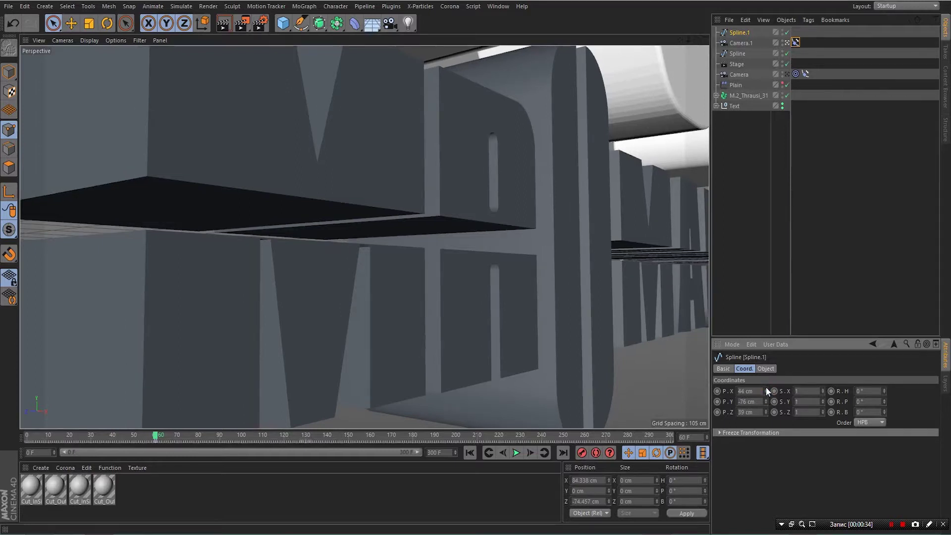
left_click(766, 399)
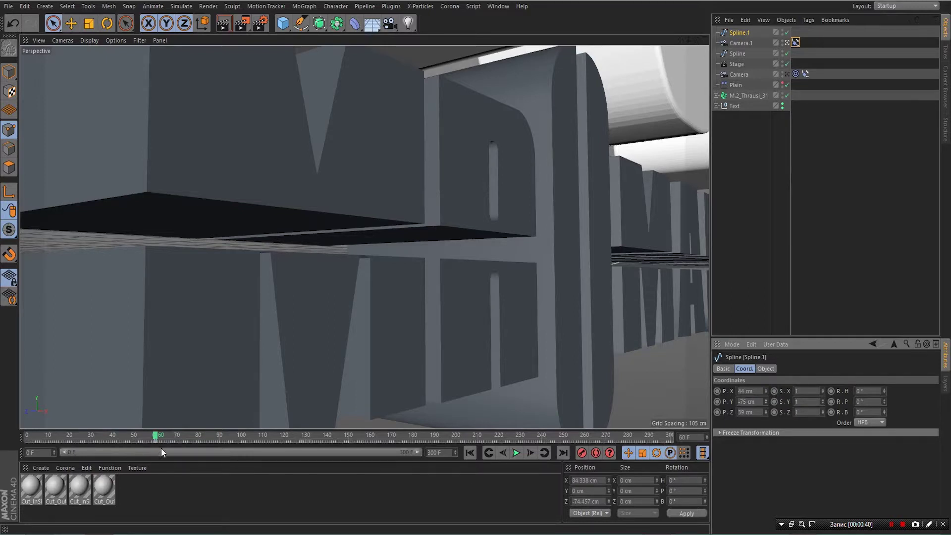
At frame 220, set the Position of Camera.1's Align to Spline tag to 53% and keyframe it.
left_click_drag(156, 437, 497, 481)
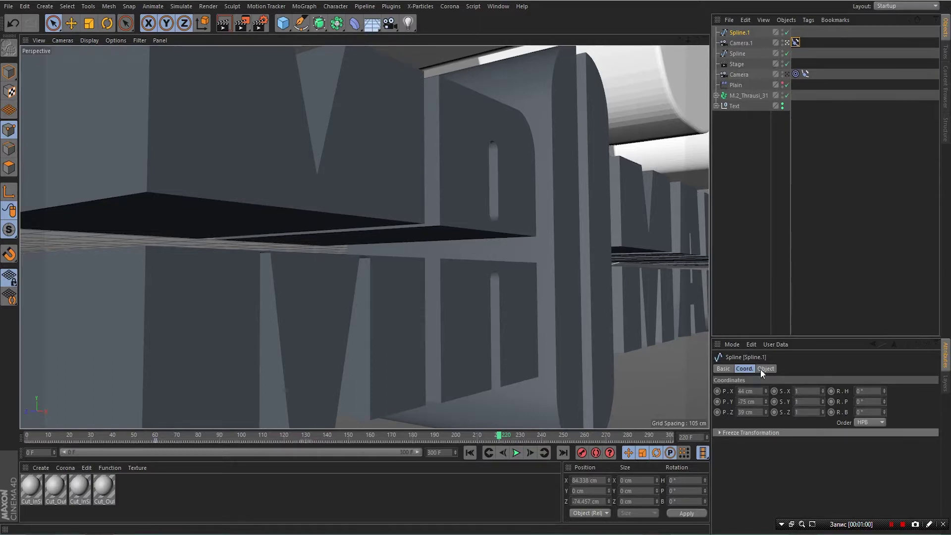
left_click(795, 43)
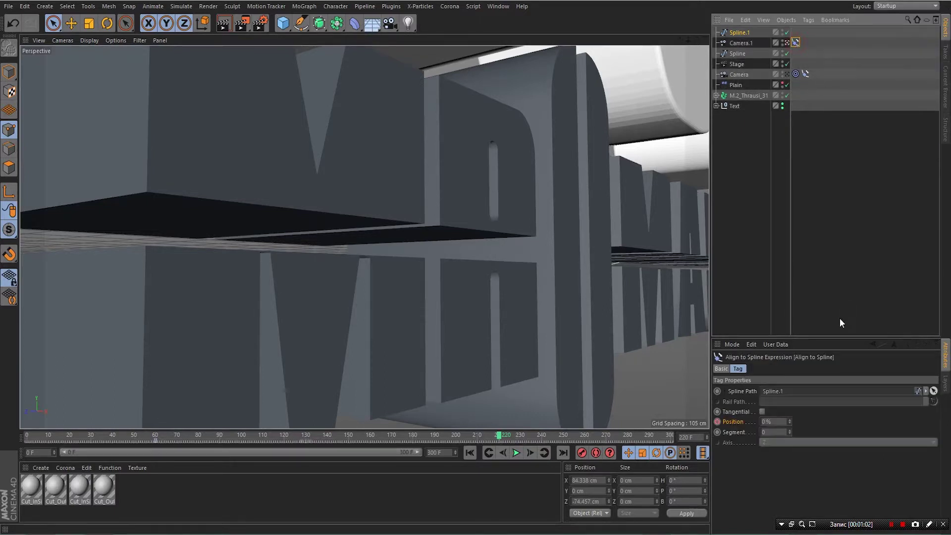
left_click_drag(789, 418, 791, 422)
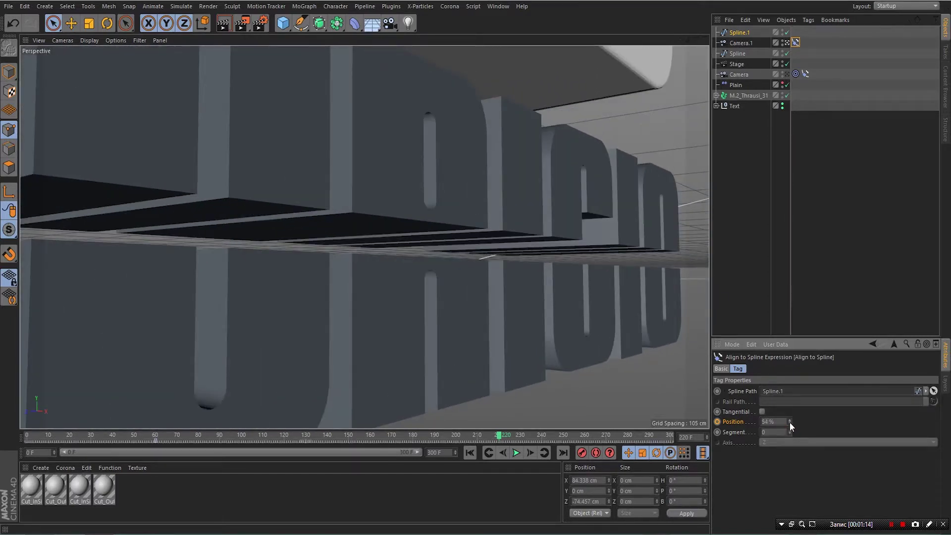
left_click(790, 421)
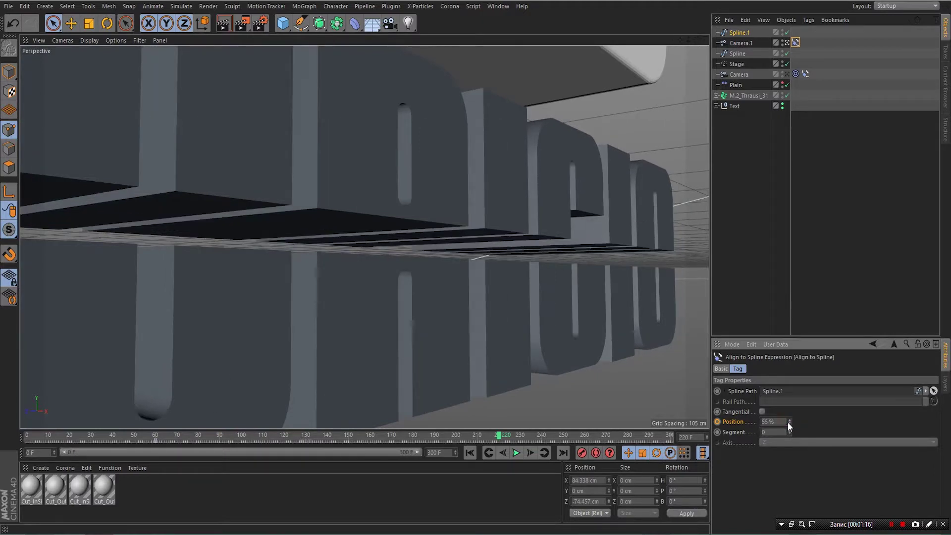
left_click(788, 420)
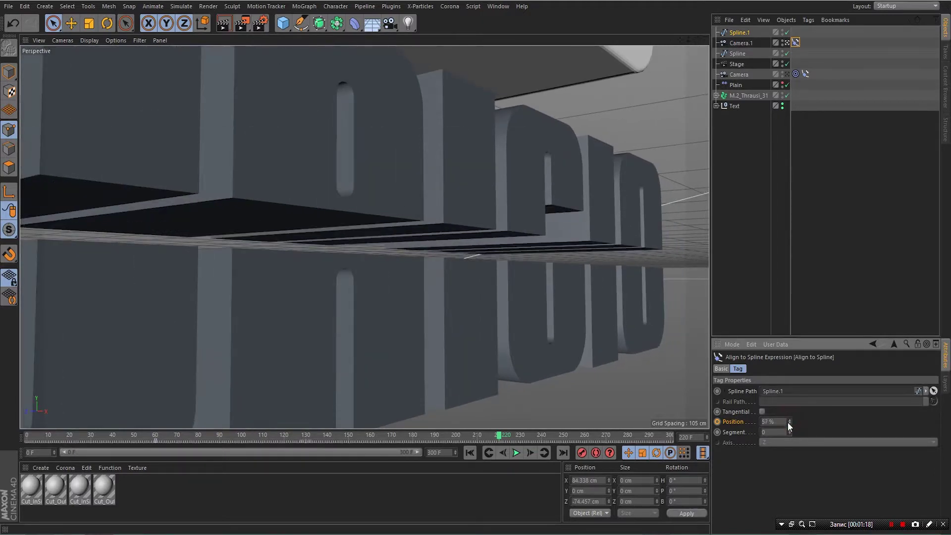
left_click(789, 424)
left_click(789, 424)
left_click(789, 424)
left_click(790, 424)
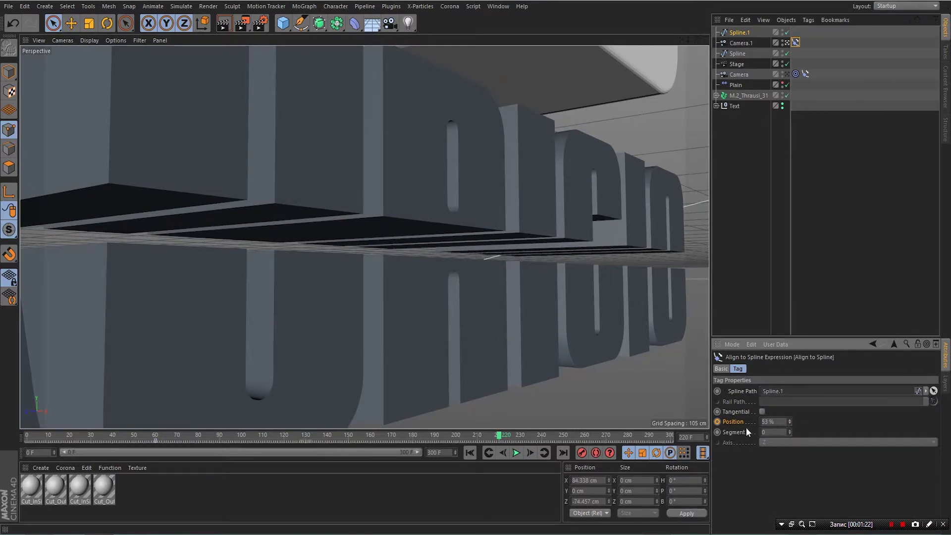
left_click(718, 421)
Play the animation from the first frame to review Camera.1's slower travel past the lettering.
left_click(503, 452)
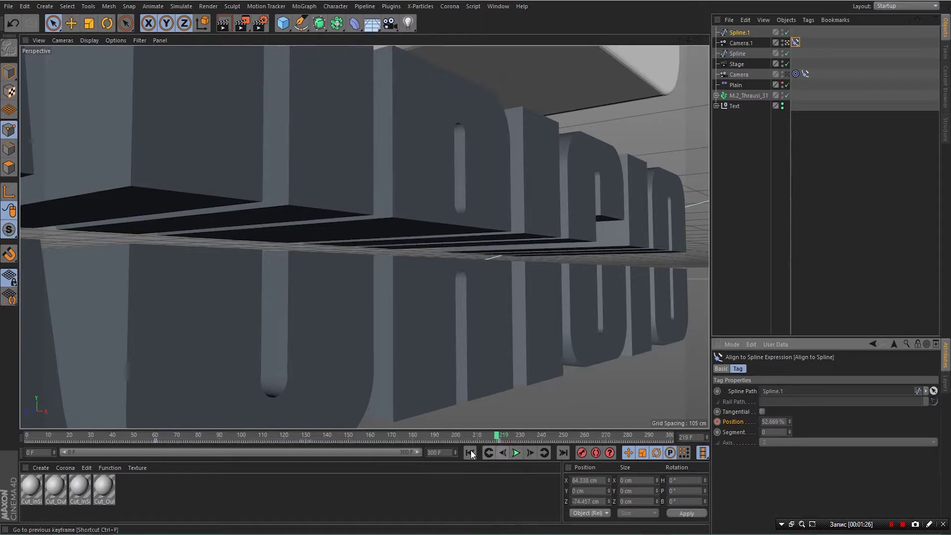
left_click(471, 453)
left_click(516, 452)
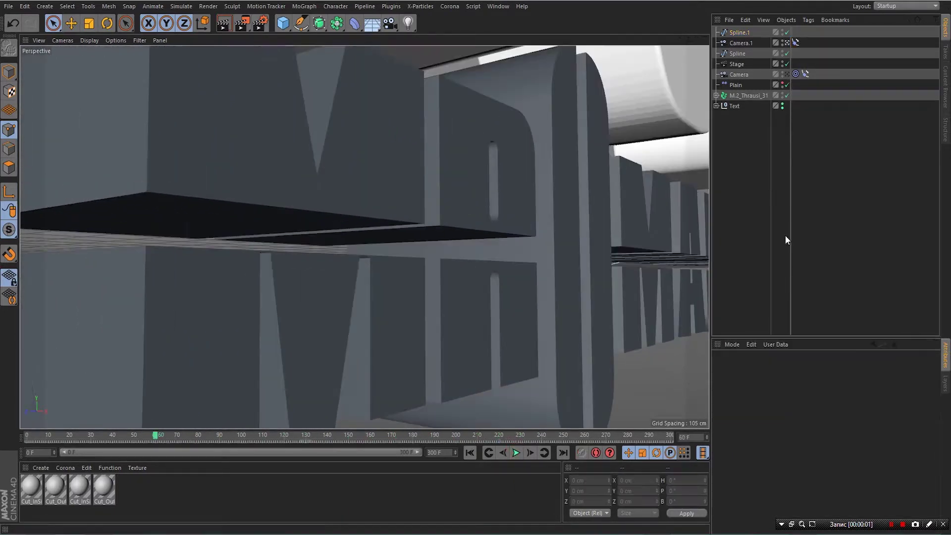
Expand the Text group and rename Path 4, the M in the upper row of lettering, to 1.
left_click(717, 106)
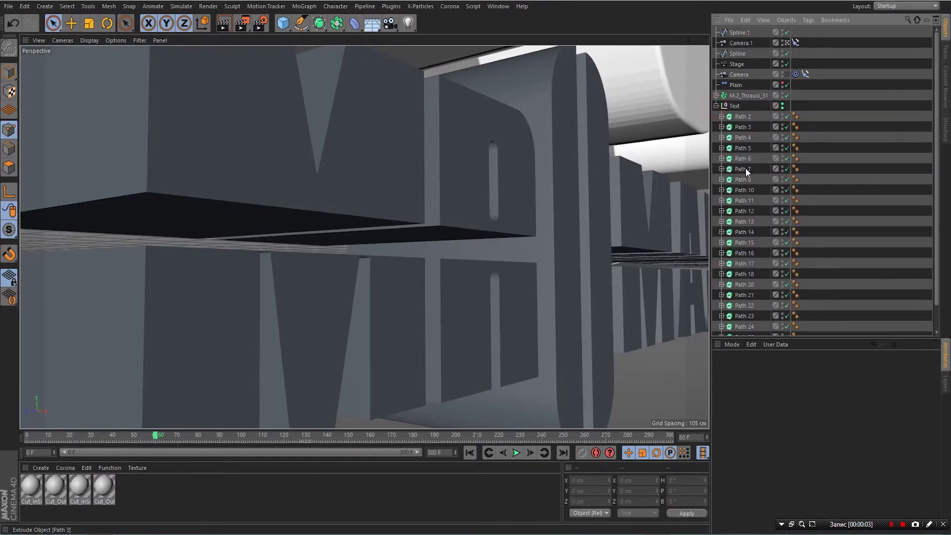
left_click(743, 138)
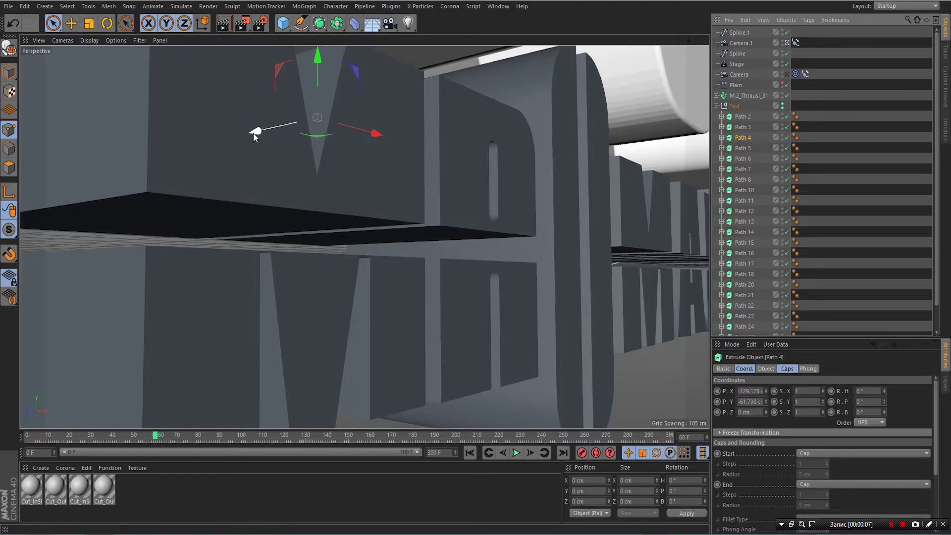
mouse_move(254, 133)
left_mouse_down()
mouse_move(184, 135)
mouse_move(257, 135)
left_mouse_up()
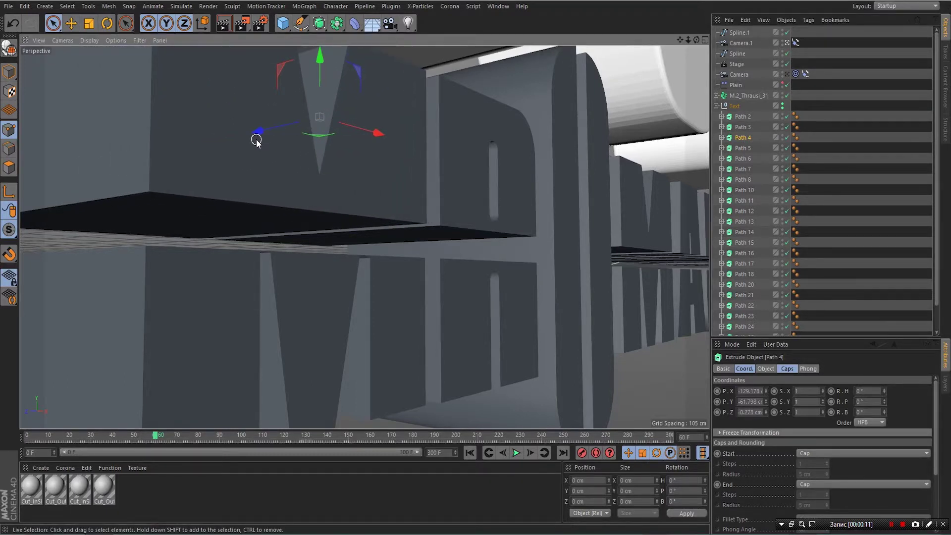
key("ctrl+z")
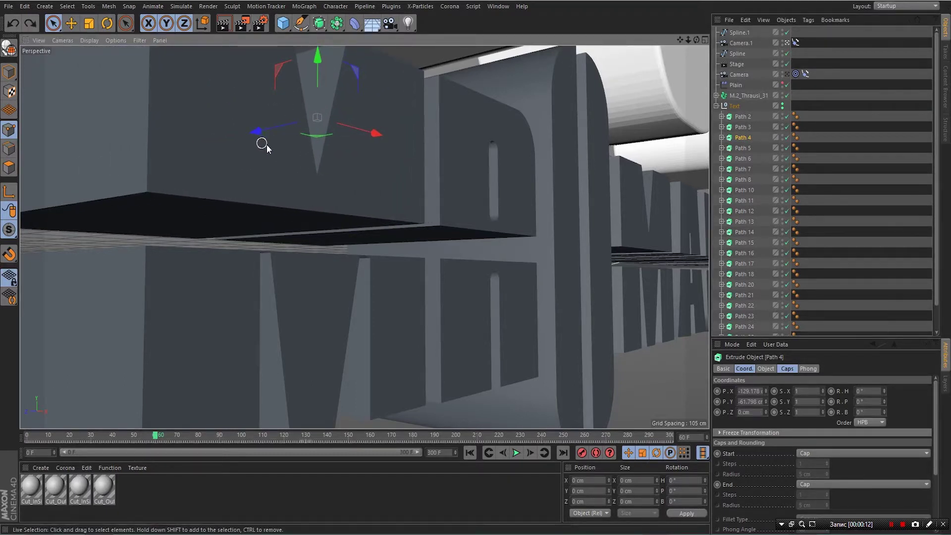
double_click(744, 138)
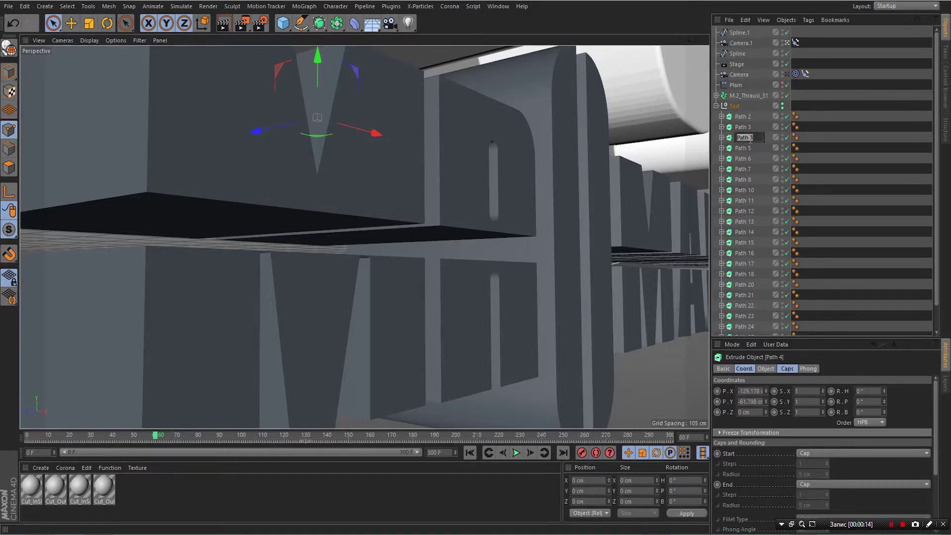
type("1")
key("Return")
In the Text group, rename the letter objects Path 6 to 2 and Path 5 to 3.
left_click(741, 148)
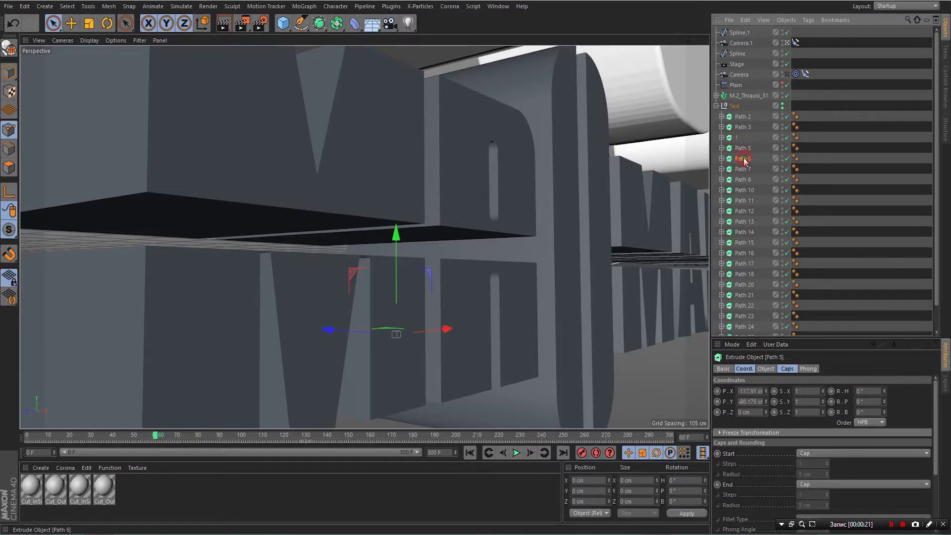
left_click(744, 160)
double_click(743, 159)
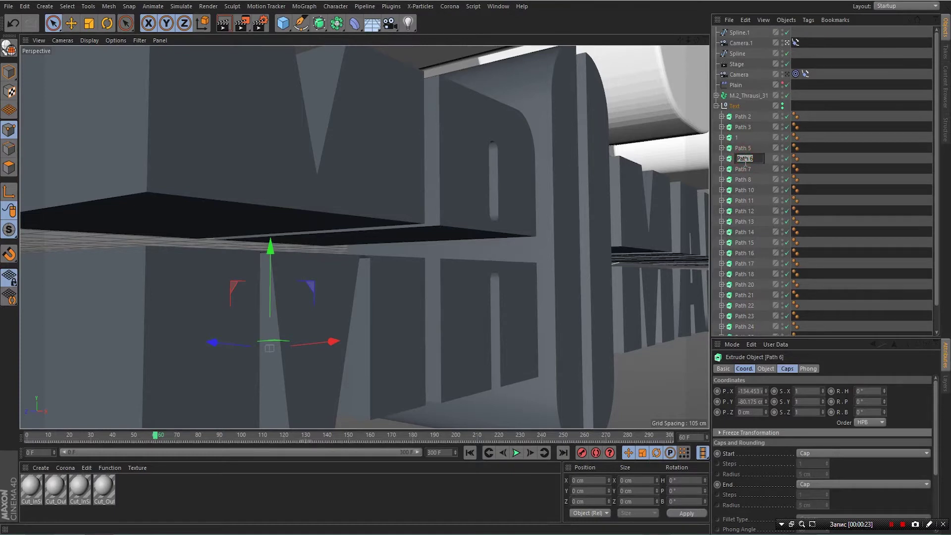
type("2")
key("Return")
left_click(744, 149)
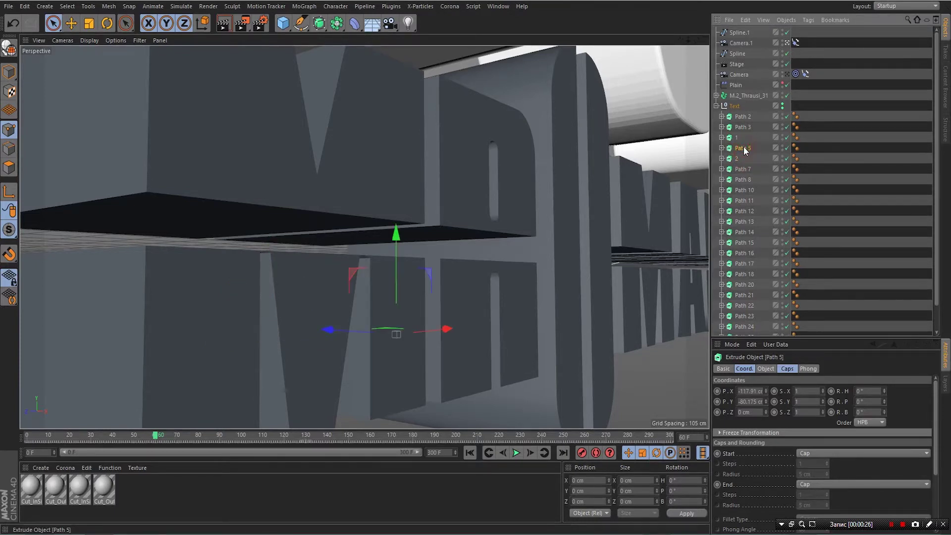
double_click(743, 148)
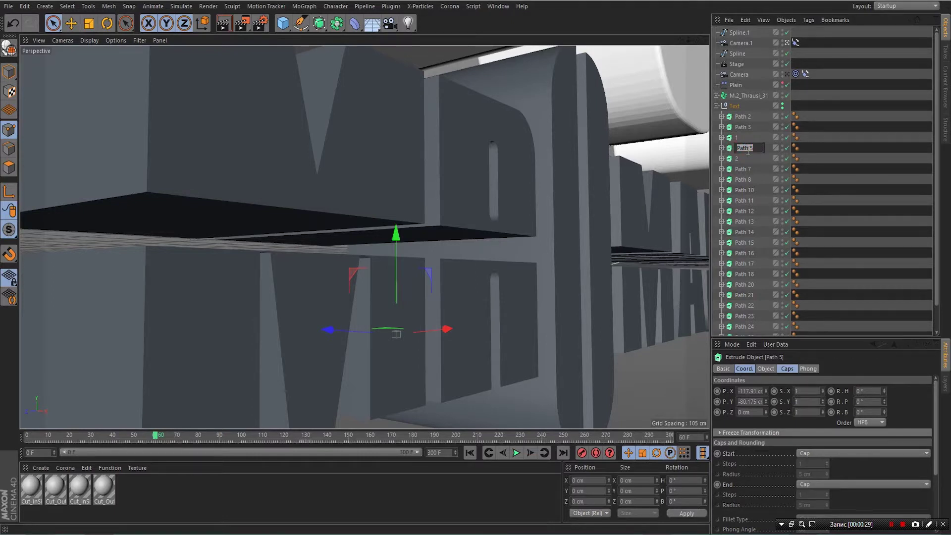
type("3")
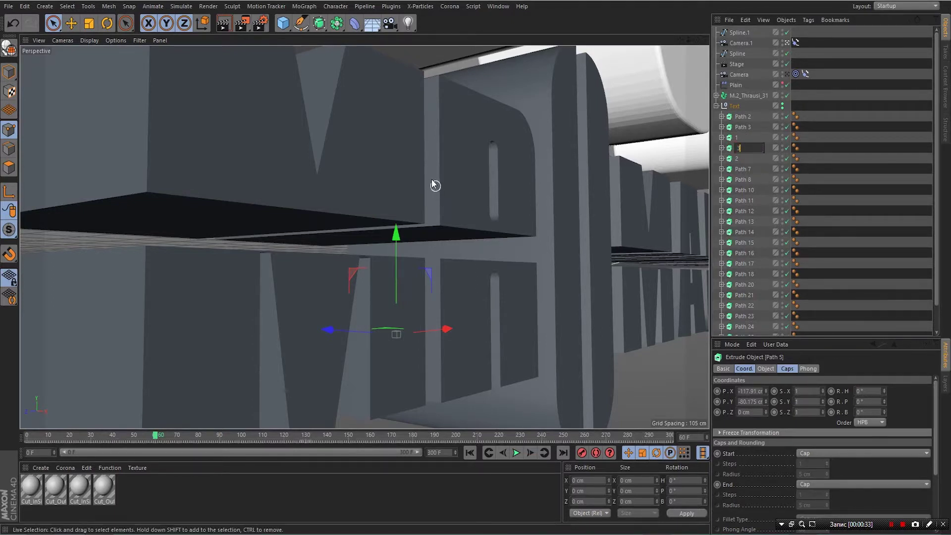
left_click(453, 176)
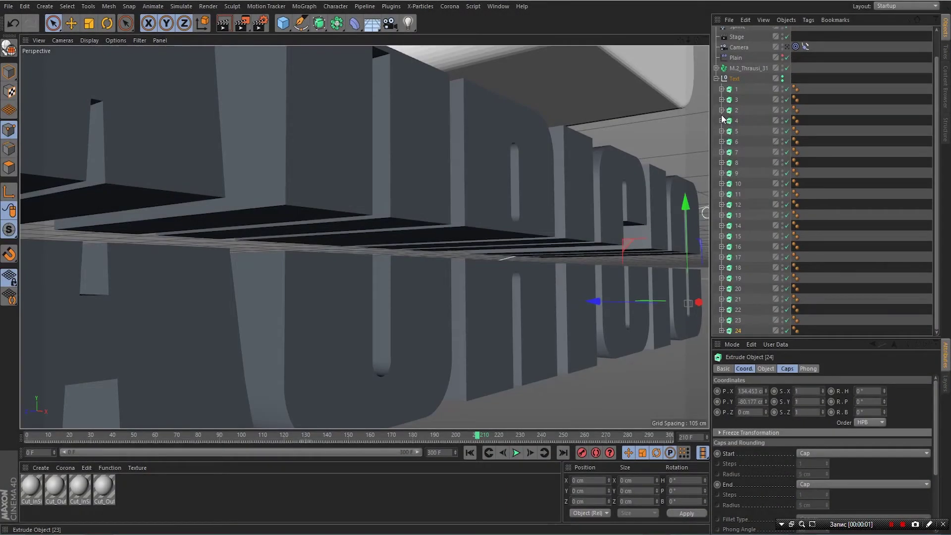
Keyframe P.X, P.Y and P.Z of object 1, the upper M, at frames 60 and 80 in its resting position.
left_click(743, 331)
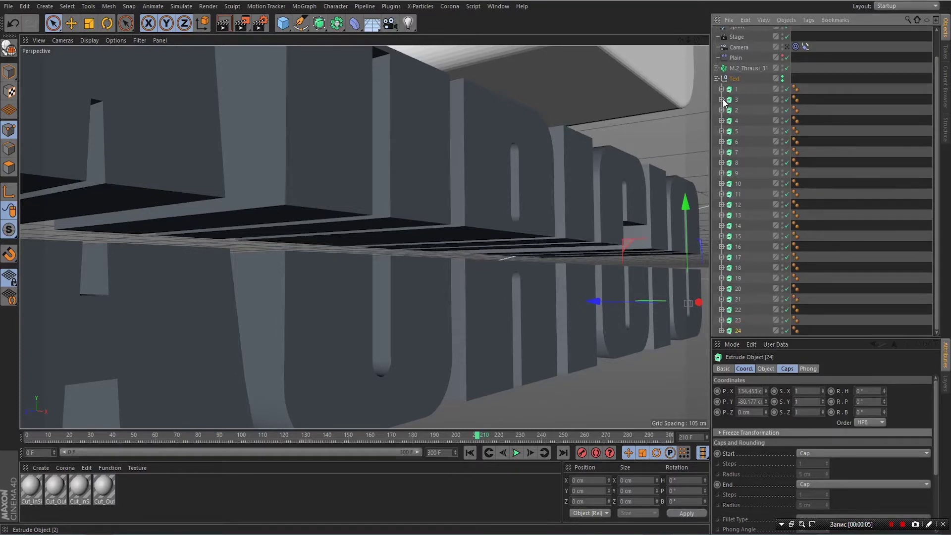
left_click(742, 89)
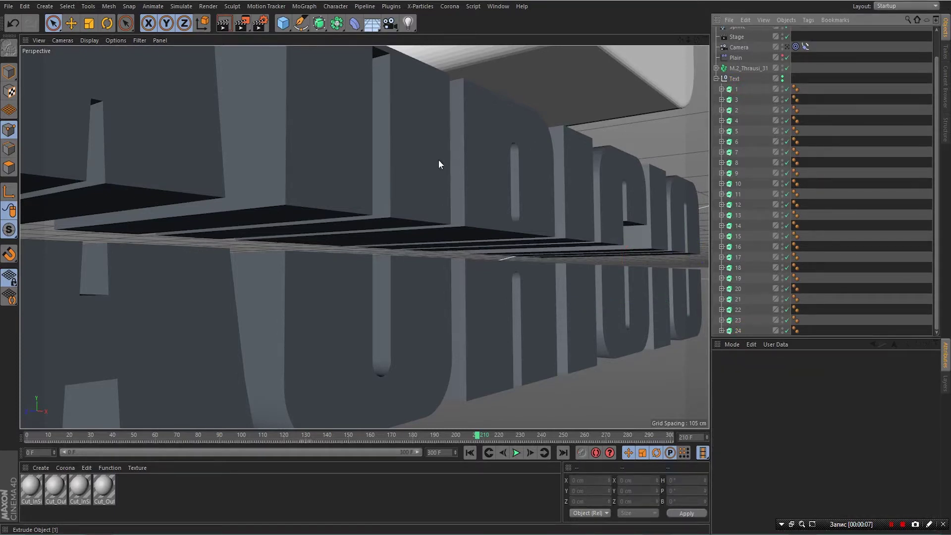
left_click_drag(479, 436, 156, 469)
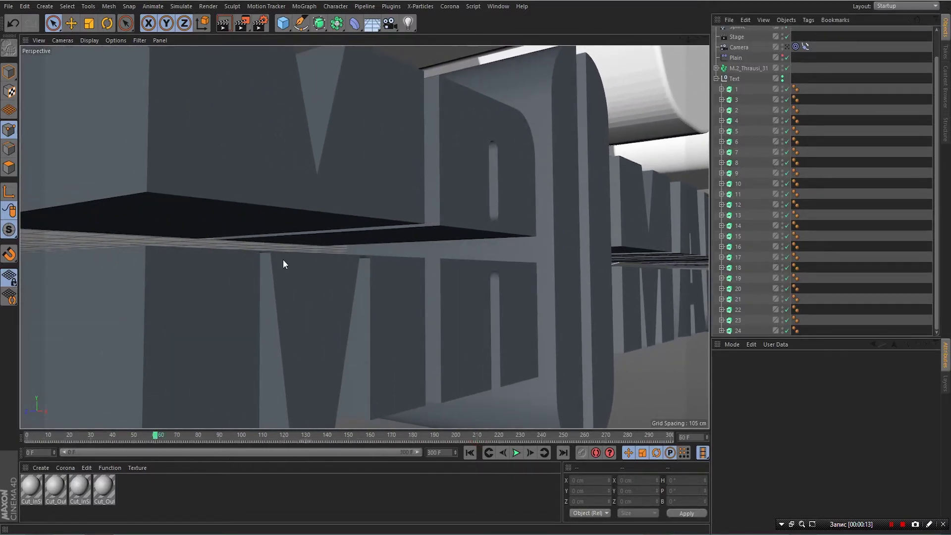
left_click(739, 88)
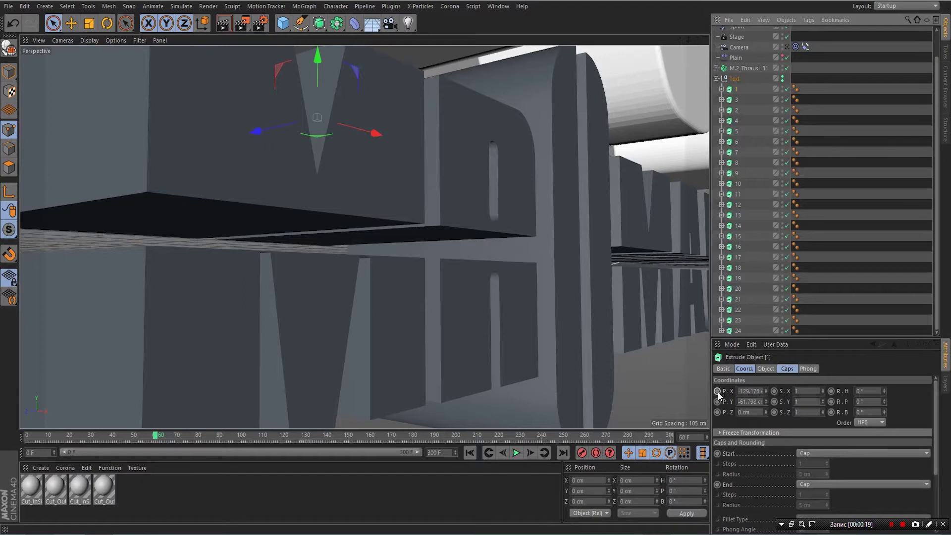
left_click_drag(717, 391, 718, 412)
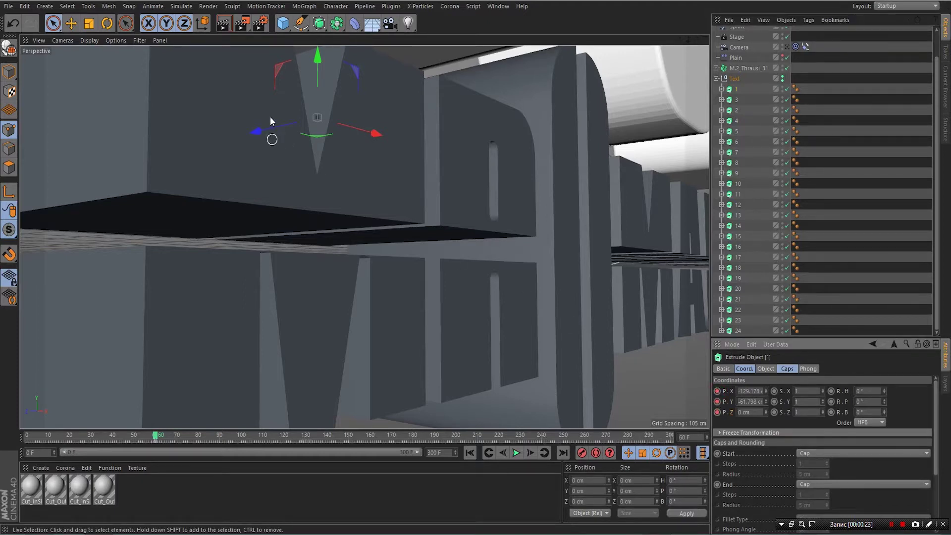
left_click(156, 439)
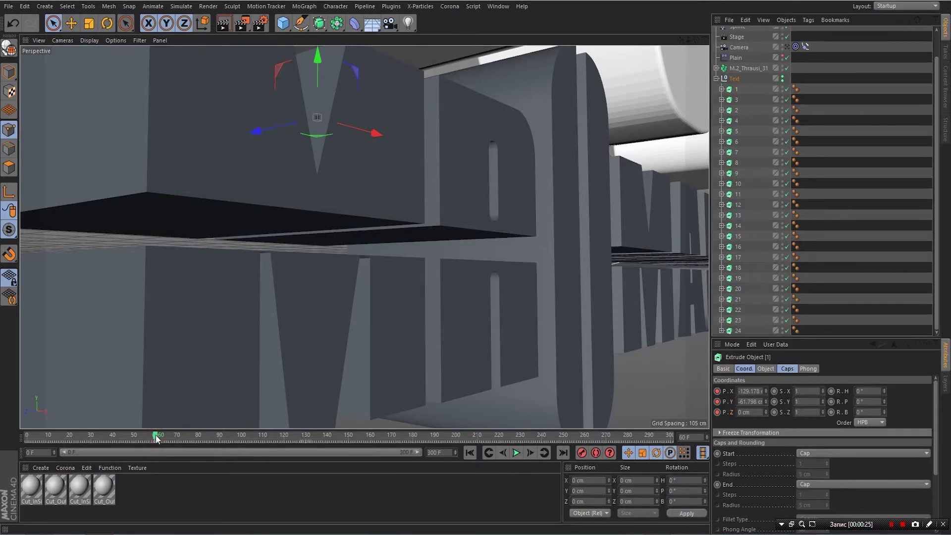
left_click_drag(156, 438, 199, 447)
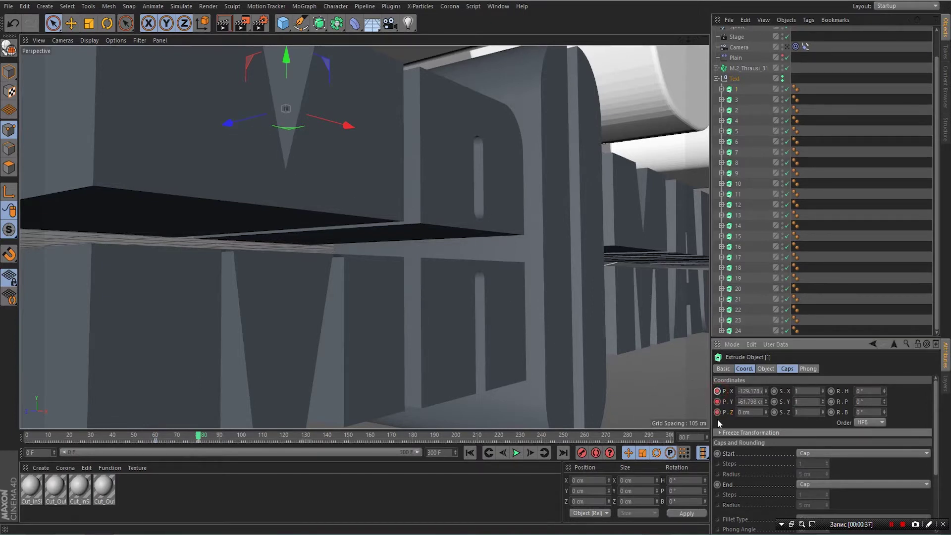
At frame 60, push object 1 along Z to about 22.3 cm and keyframe its position.
left_click_drag(199, 439, 156, 445)
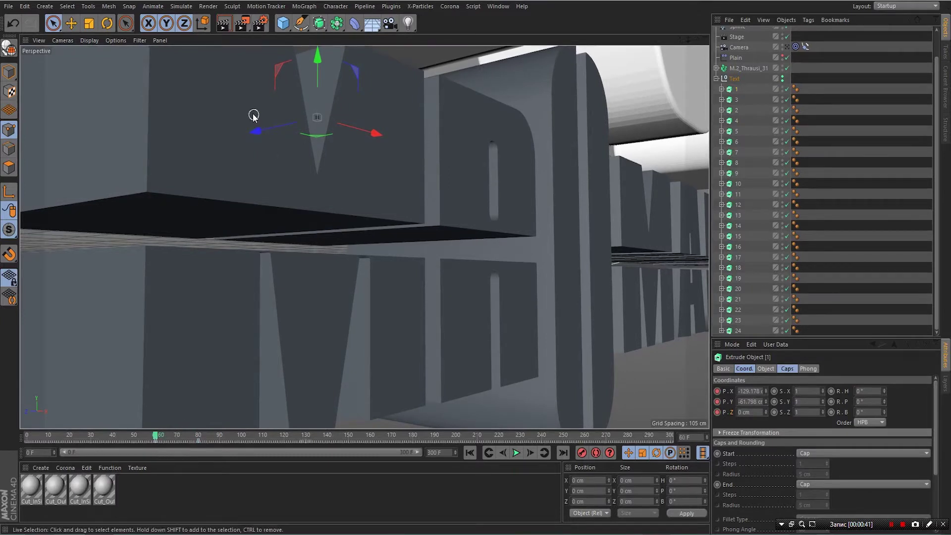
left_click_drag(257, 133, 126, 180)
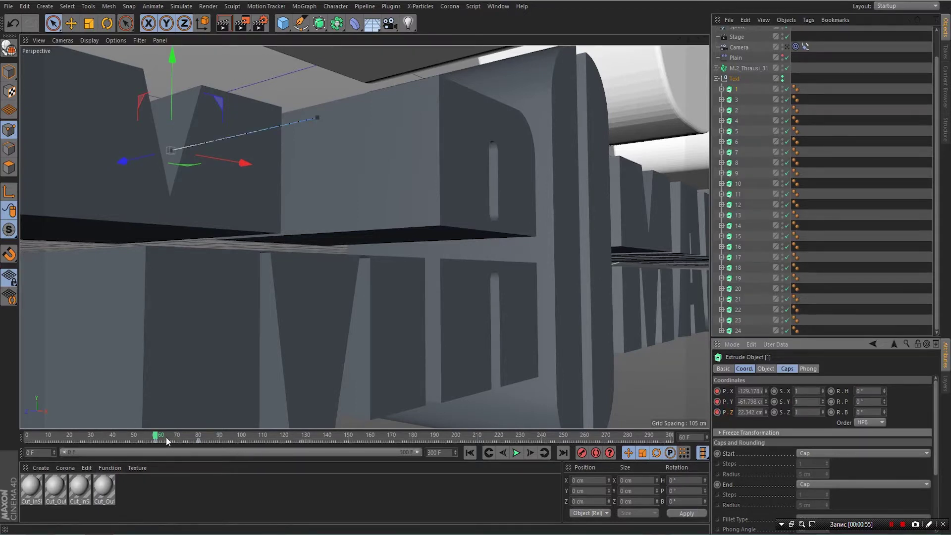
mouse_move(165, 437)
left_mouse_down()
mouse_move(204, 444)
mouse_move(157, 442)
left_mouse_up()
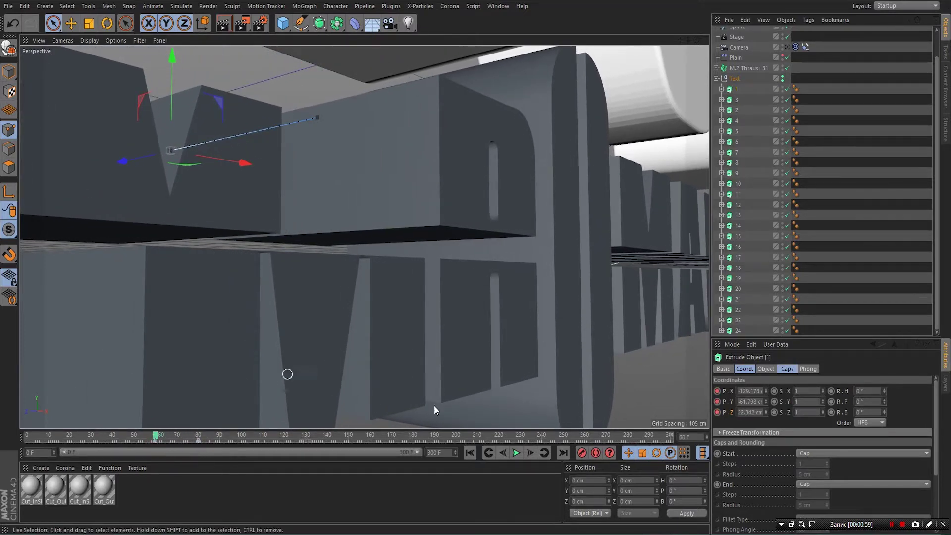
Reorder object 2 above object 3 in the Text group and go to frame 70.
left_click(740, 110)
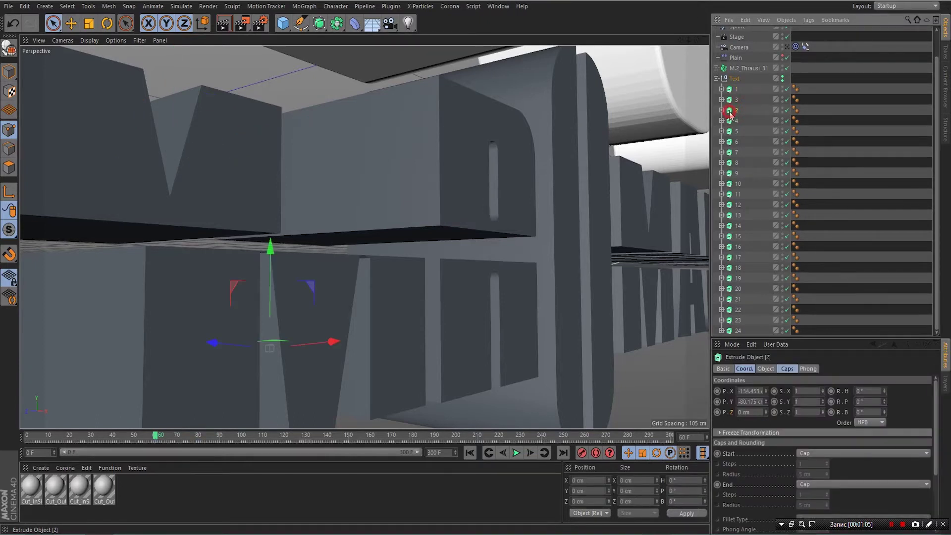
left_click_drag(730, 115, 733, 102)
left_click_drag(156, 436, 177, 447)
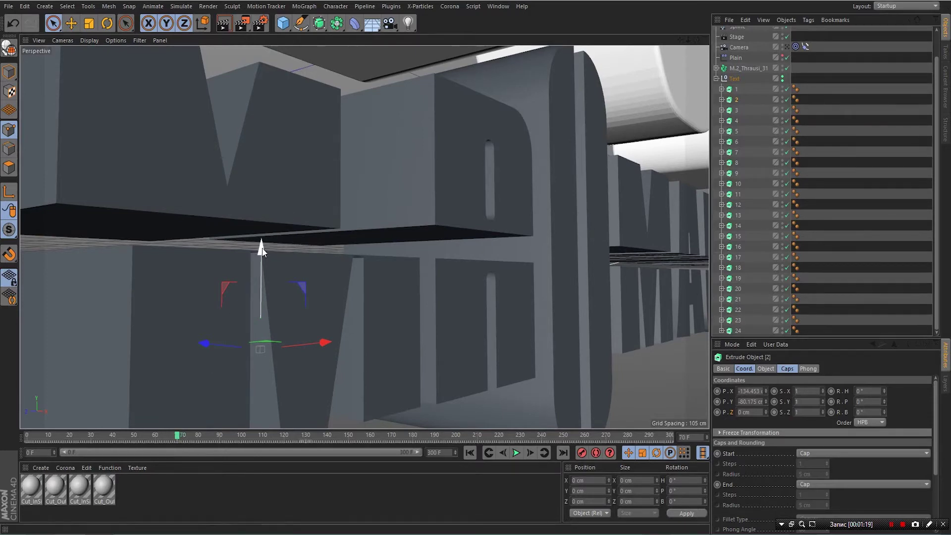
left_click(718, 392)
right_click(720, 392)
left_click(724, 412)
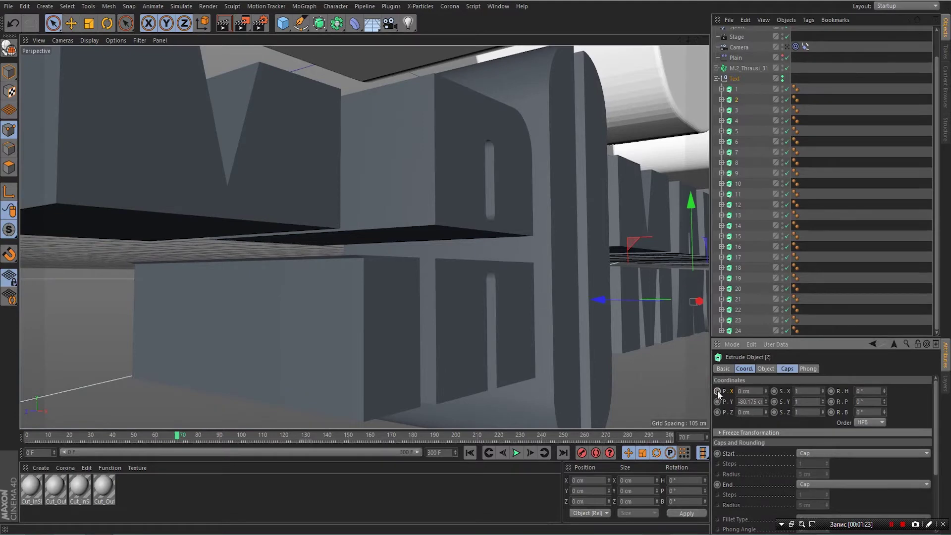
left_click(716, 402)
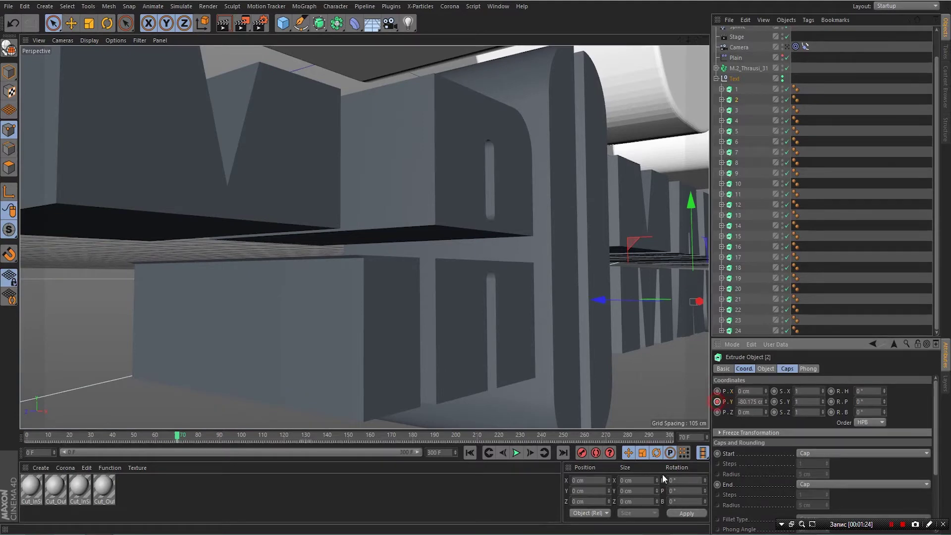
left_click(180, 435)
left_click_drag(182, 435, 218, 456)
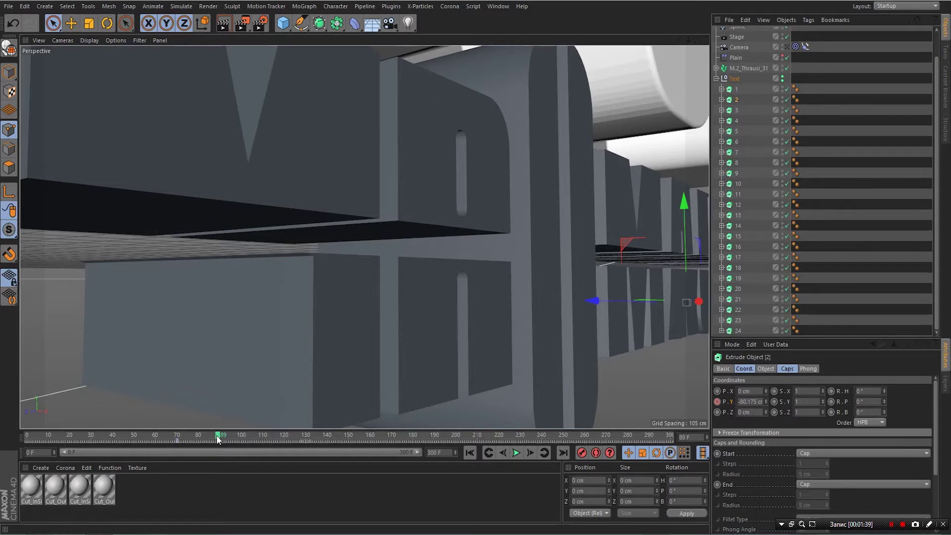
key("ctrl+z")
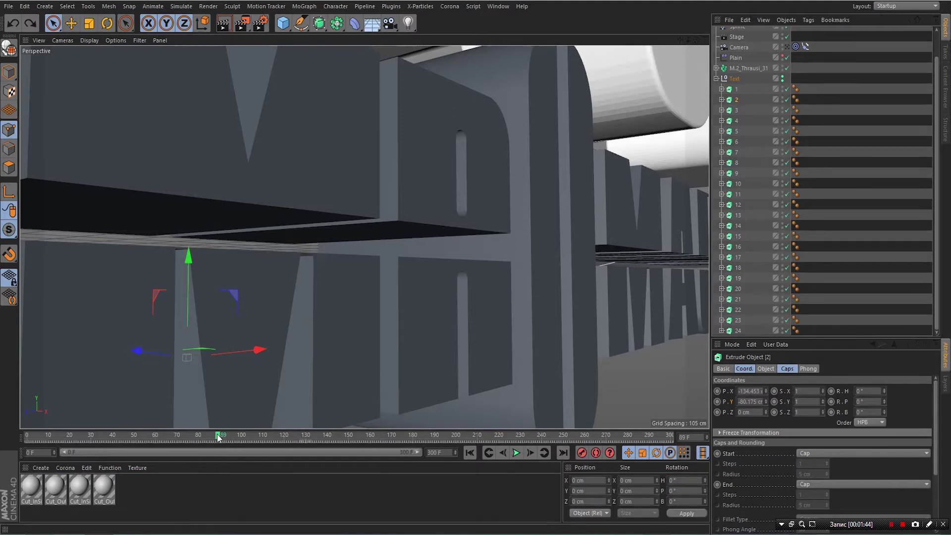
Keyframe P.Y of object 2, the lower M, at frames 70 and 90 in its resting position, and return to frame 70.
left_click_drag(218, 437, 177, 450)
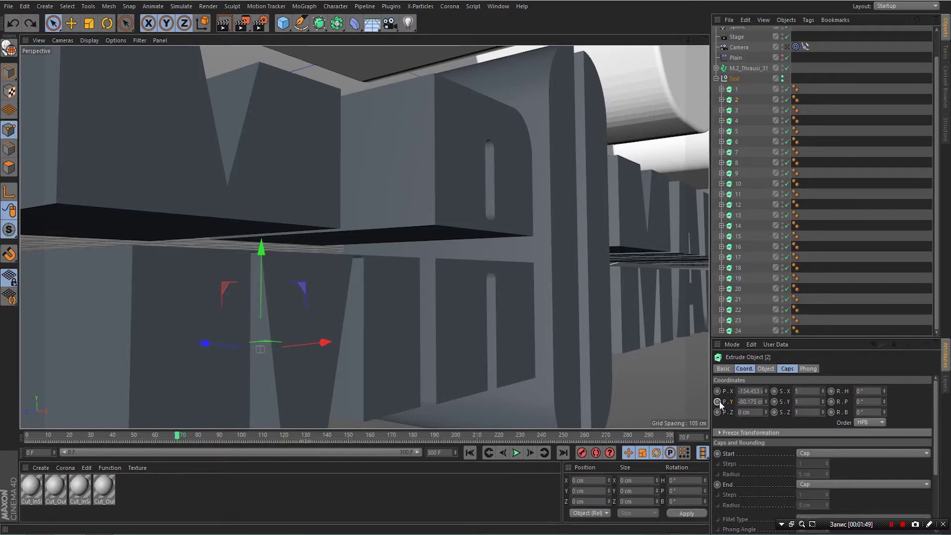
left_click(743, 101)
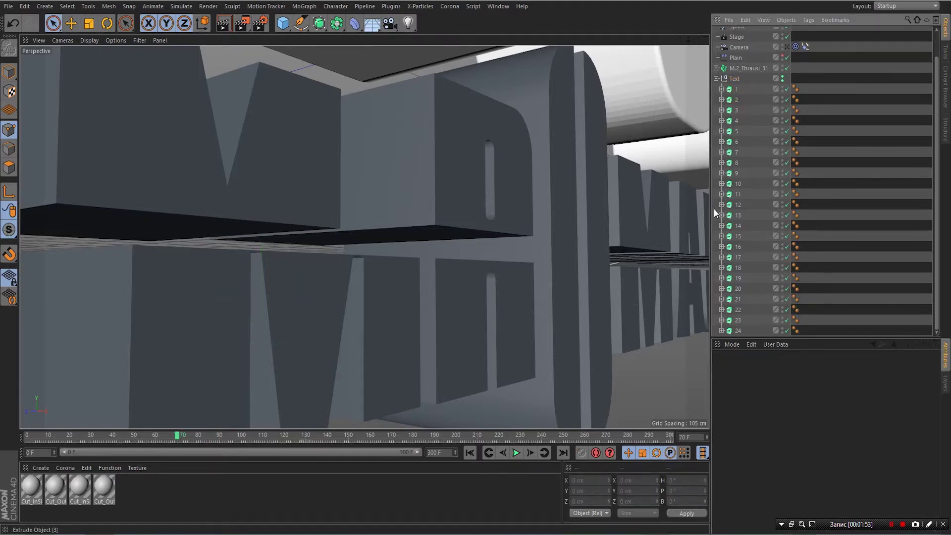
left_click(729, 98)
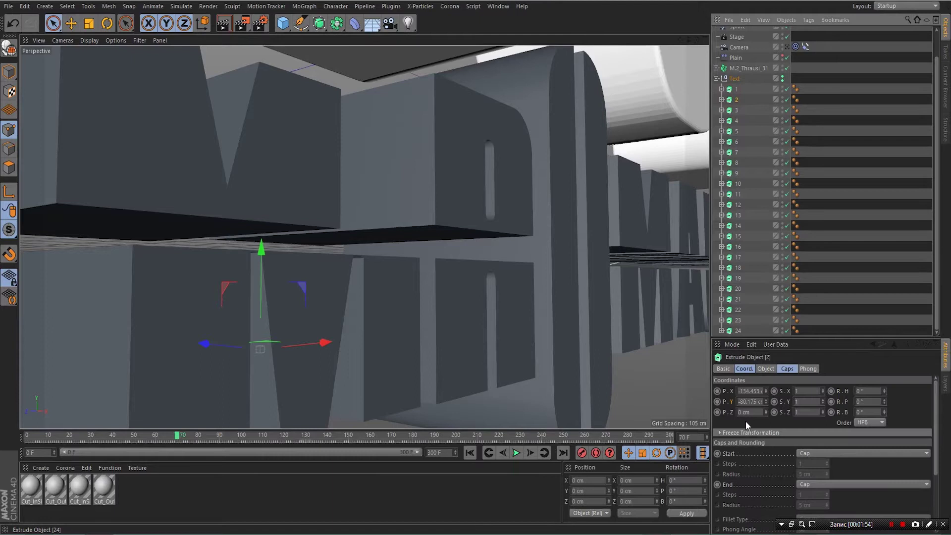
left_click(718, 402)
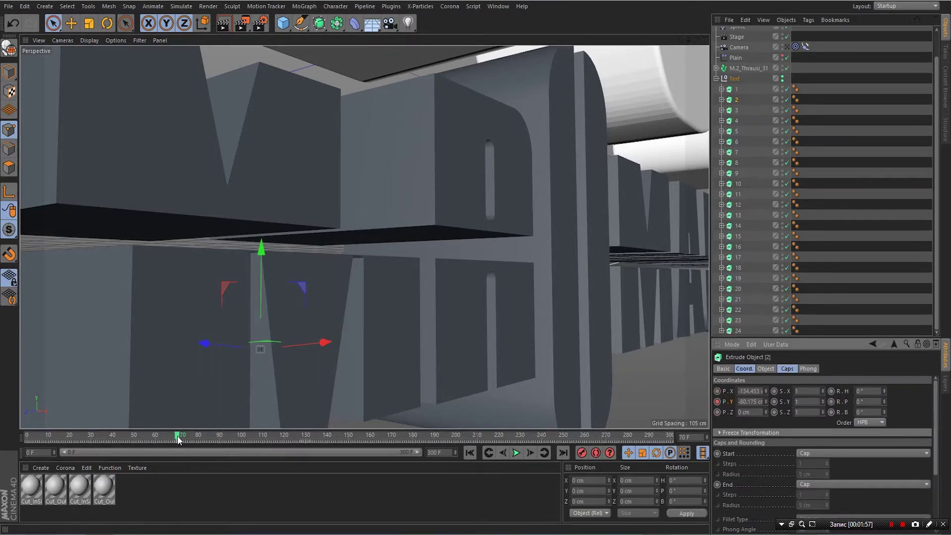
left_click_drag(177, 436, 220, 447)
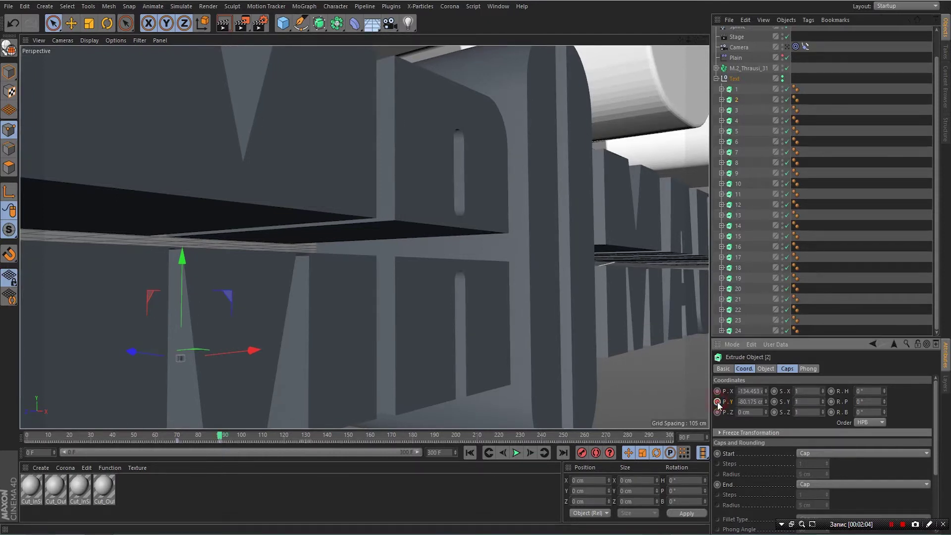
left_click_drag(220, 440, 178, 440)
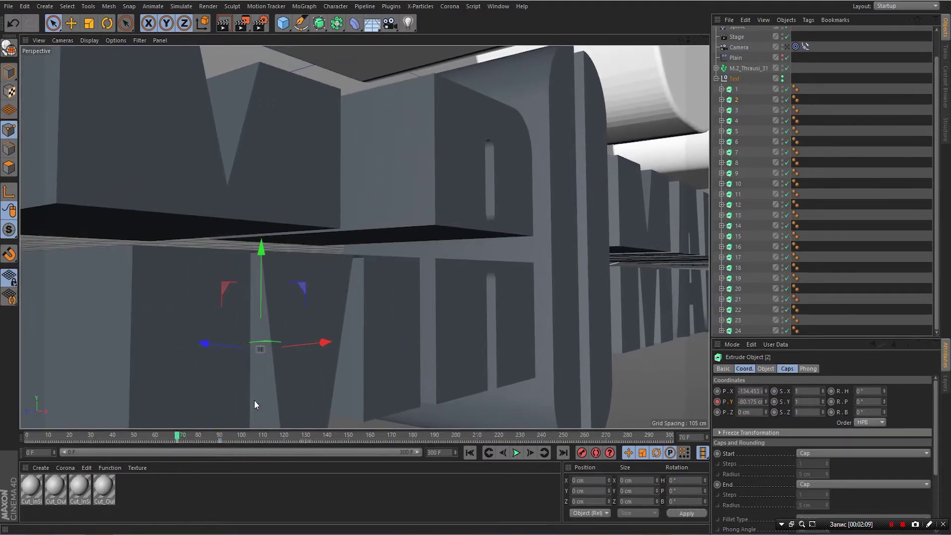
left_click_drag(261, 251, 269, 351)
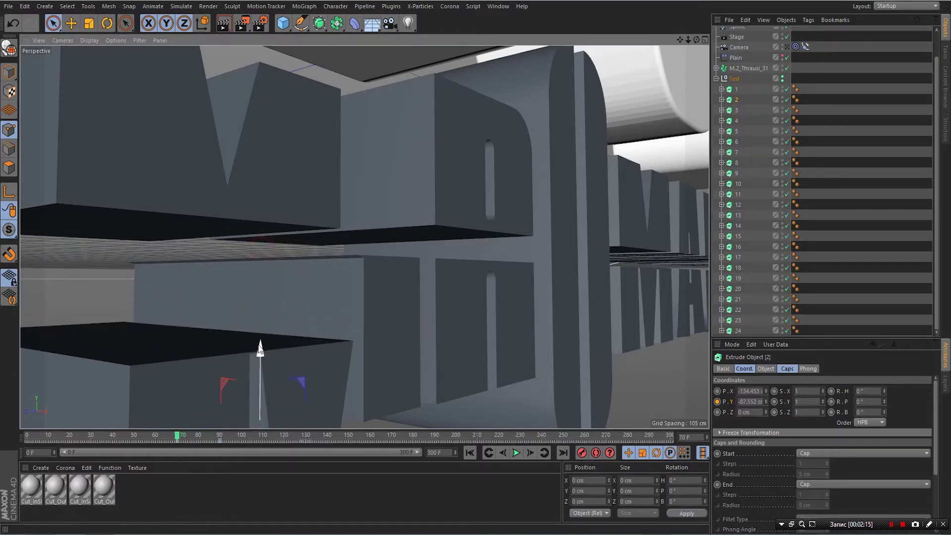
left_click_drag(261, 346, 266, 410)
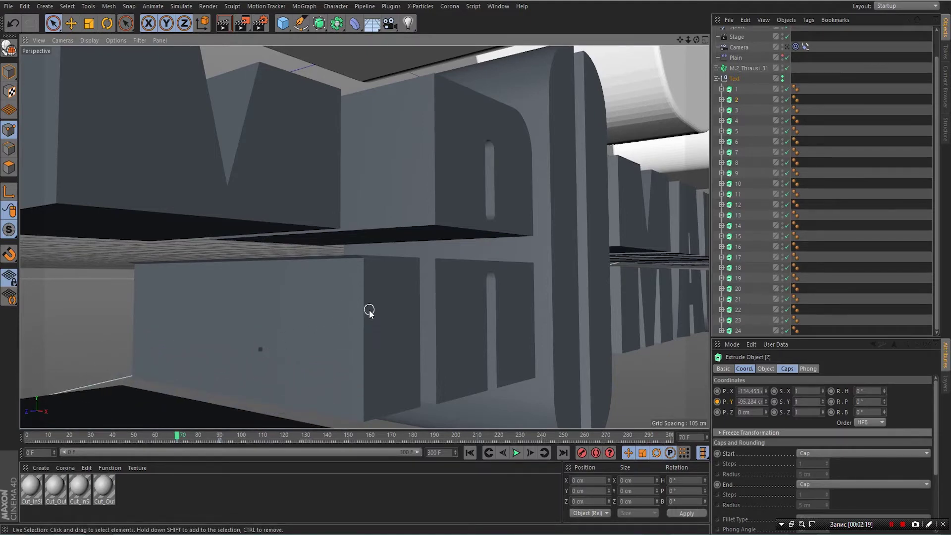
mouse_move(179, 437)
left_mouse_down()
mouse_move(204, 439)
mouse_move(178, 441)
left_mouse_up()
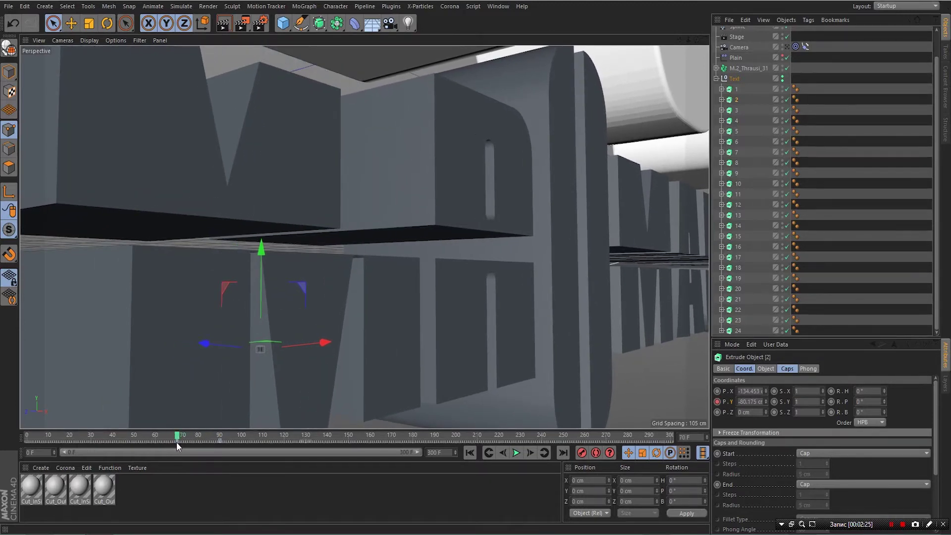
left_click(177, 440)
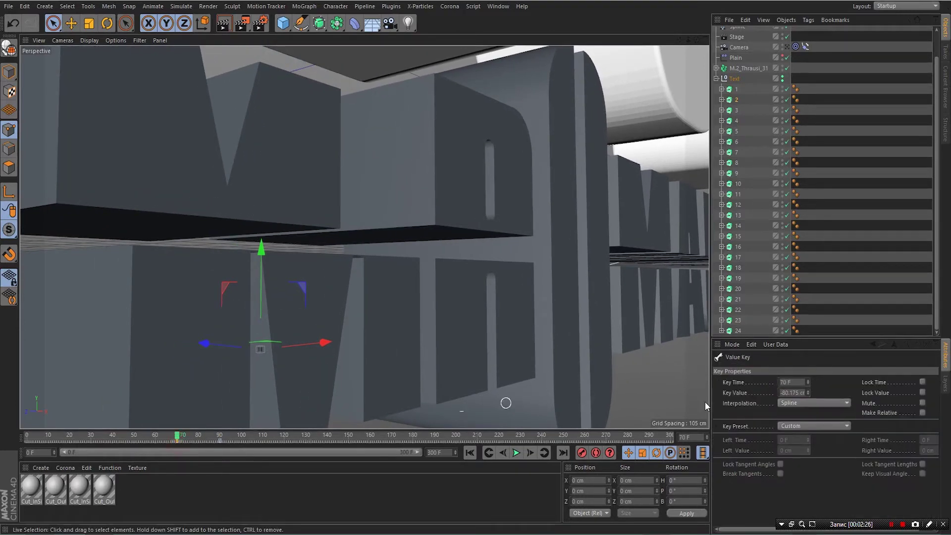
At frame 70, lower object 2 along Y to about -95.2 cm and keyframe P.Y.
left_click(738, 100)
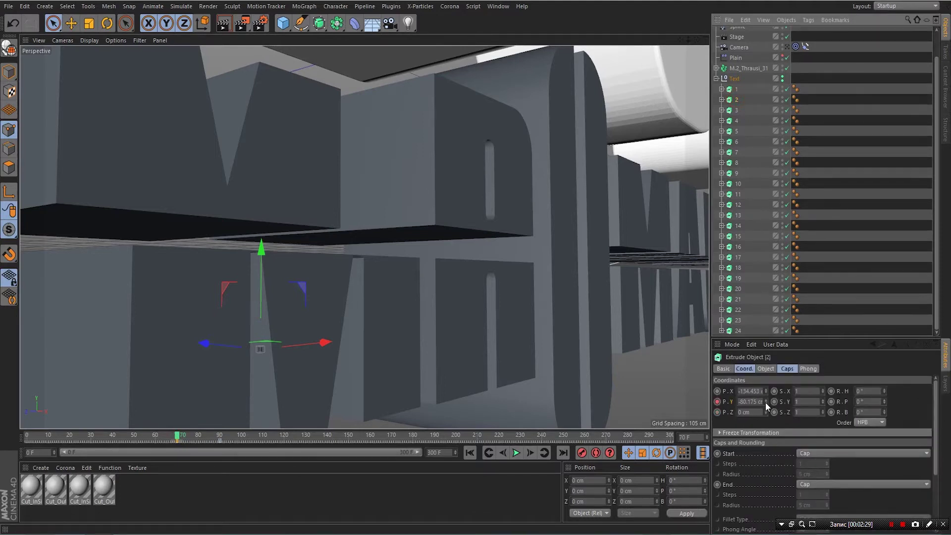
mouse_move(261, 250)
left_mouse_down()
mouse_move(263, 416)
mouse_move(262, 248)
left_mouse_up()
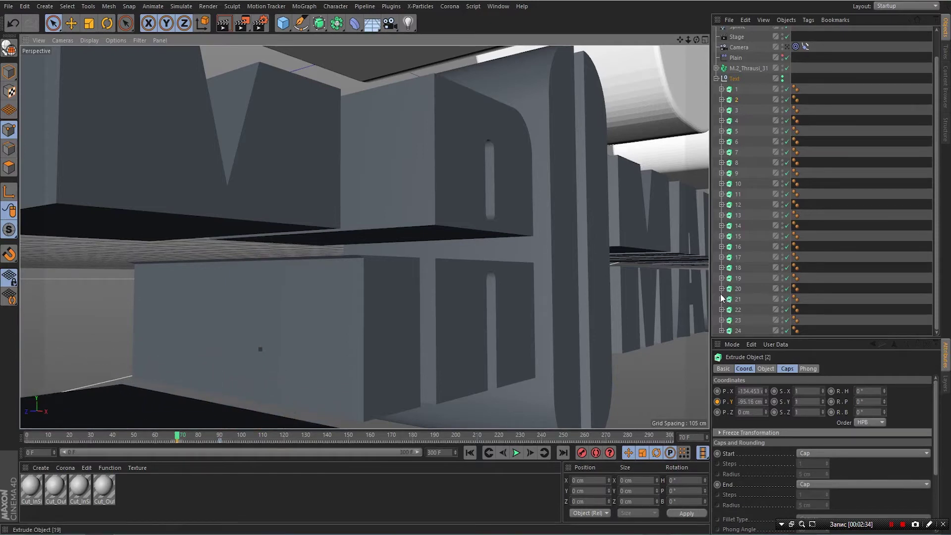
left_click(717, 401)
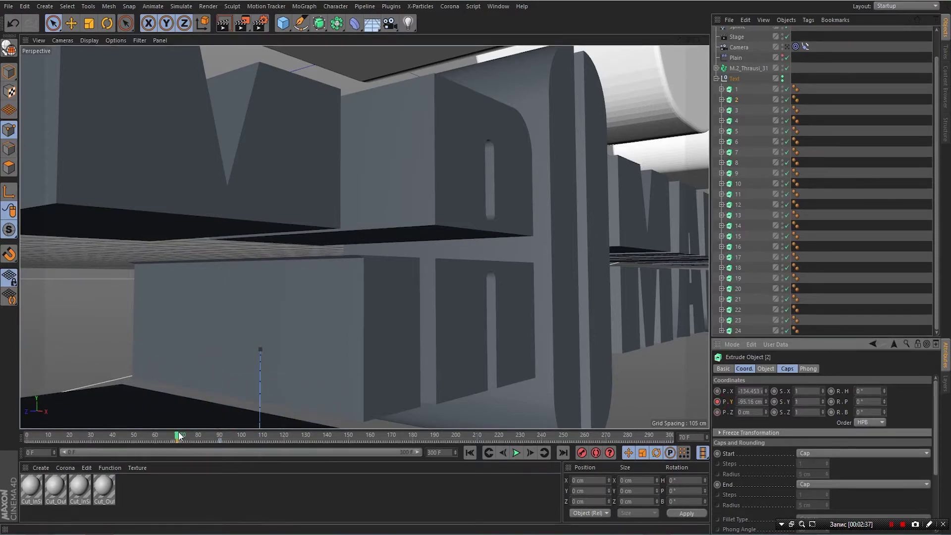
Keyframe P.X of object 3 in its resting position at frames 60 and 69, and return to frame 60.
left_click_drag(177, 436, 156, 437)
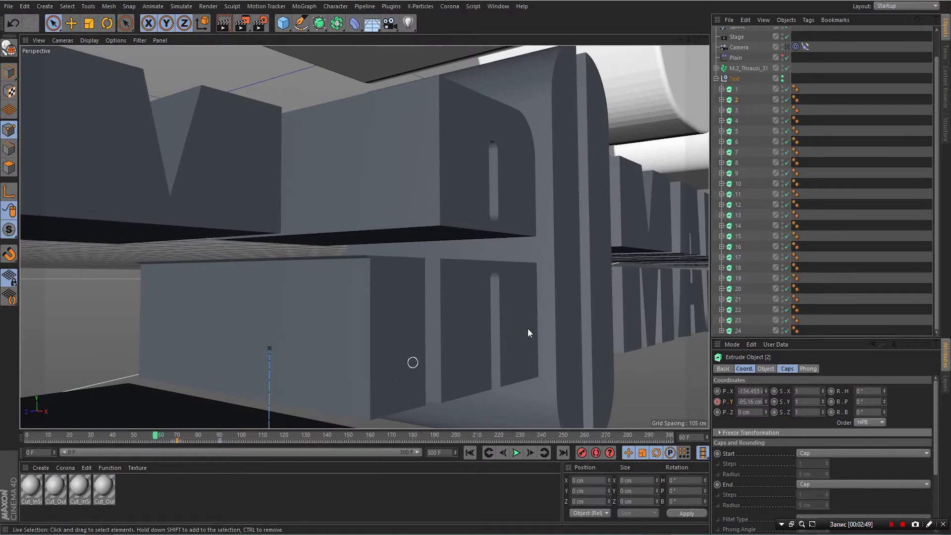
left_click(738, 110)
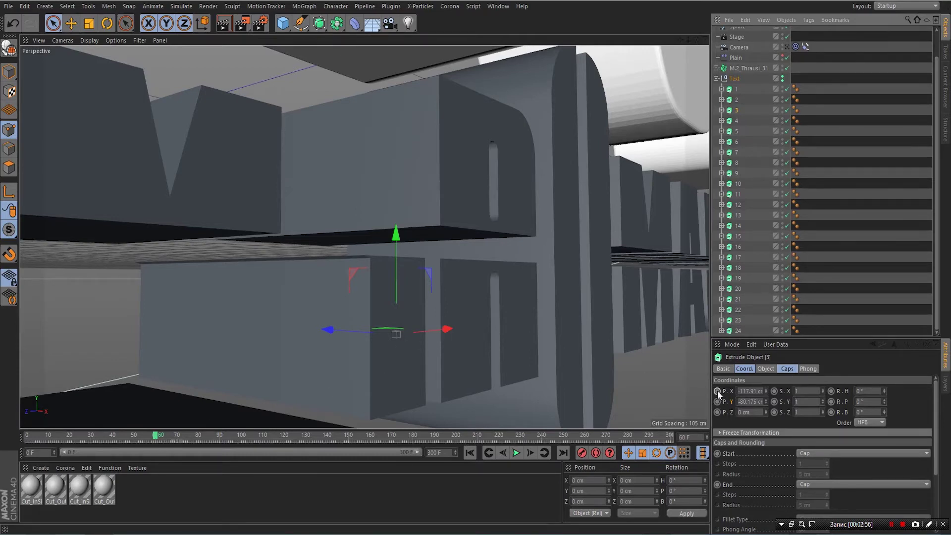
left_click_drag(718, 392, 718, 402)
left_click_drag(157, 436, 197, 444)
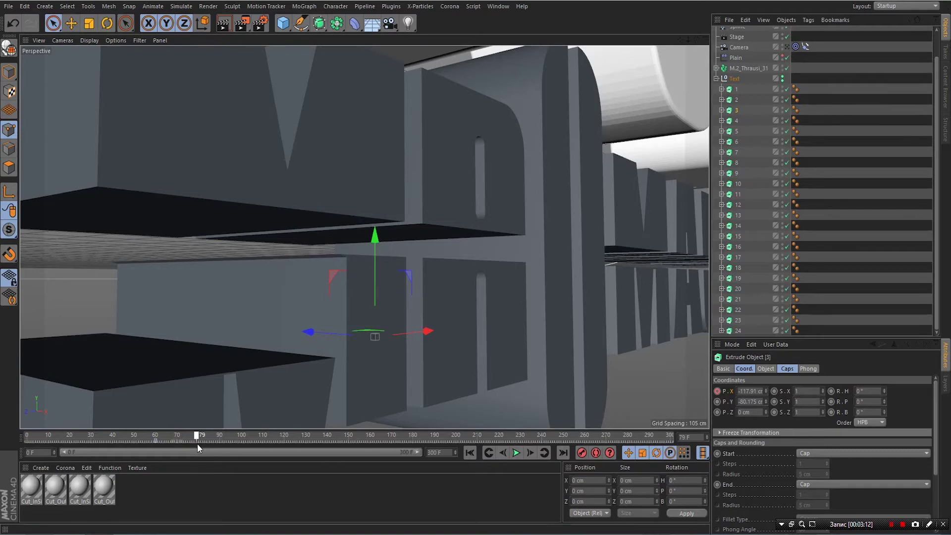
left_click_drag(197, 444, 174, 448)
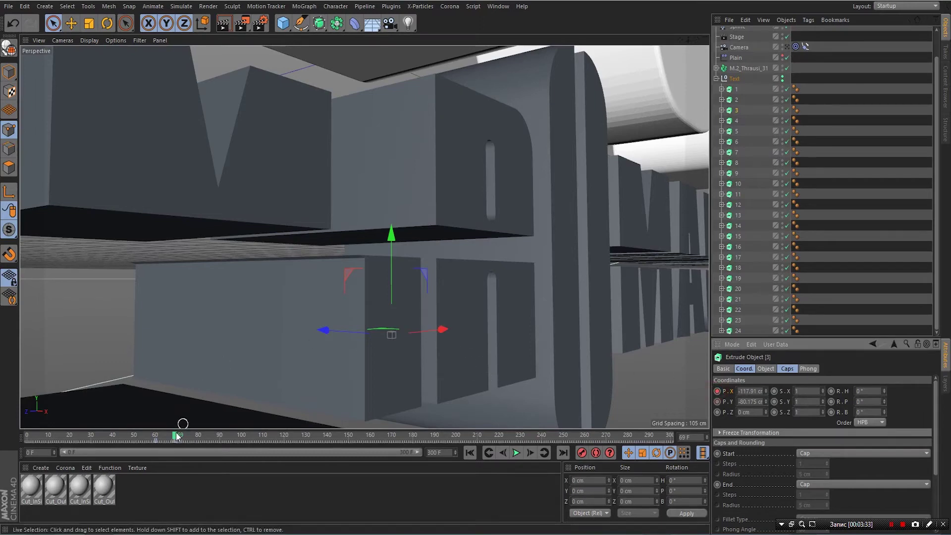
left_click_drag(175, 444, 155, 444)
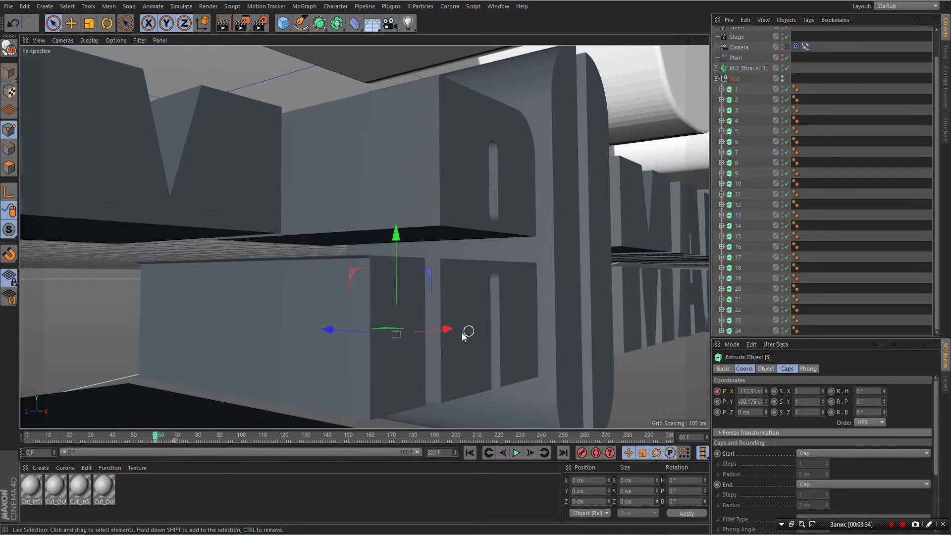
At frame 60, slide object 3 along X to about -138.8 cm and Z to about 3 cm, and keyframe P.X.
left_click_drag(448, 331, 299, 404)
left_click_drag(171, 346, 150, 366)
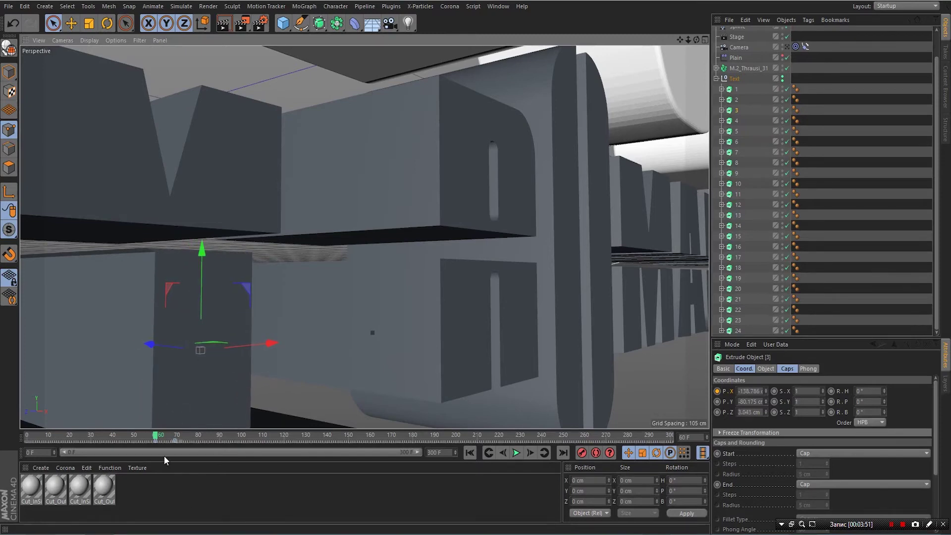
left_click(718, 391, "ctrl")
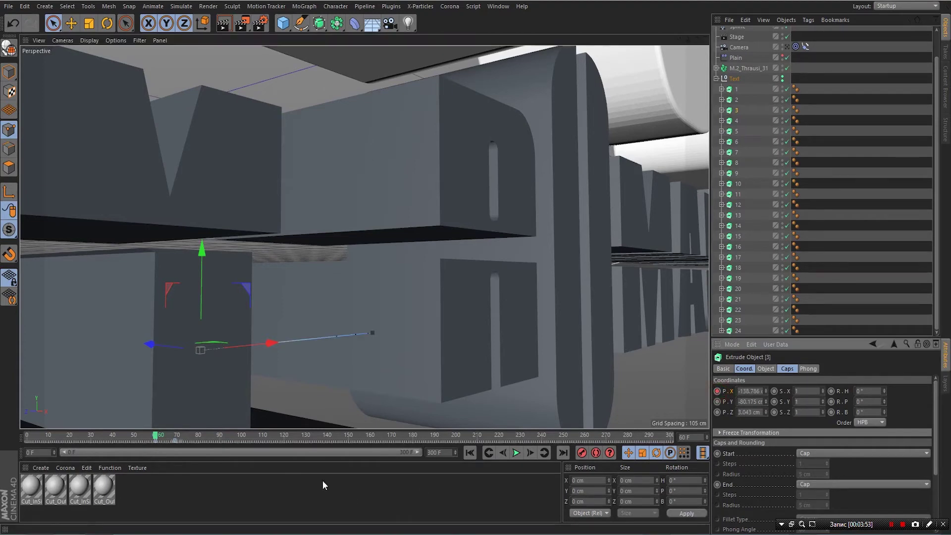
Set the timeline's preview range to start at frame 60.
left_click(153, 438)
left_click_drag(148, 437, 156, 439)
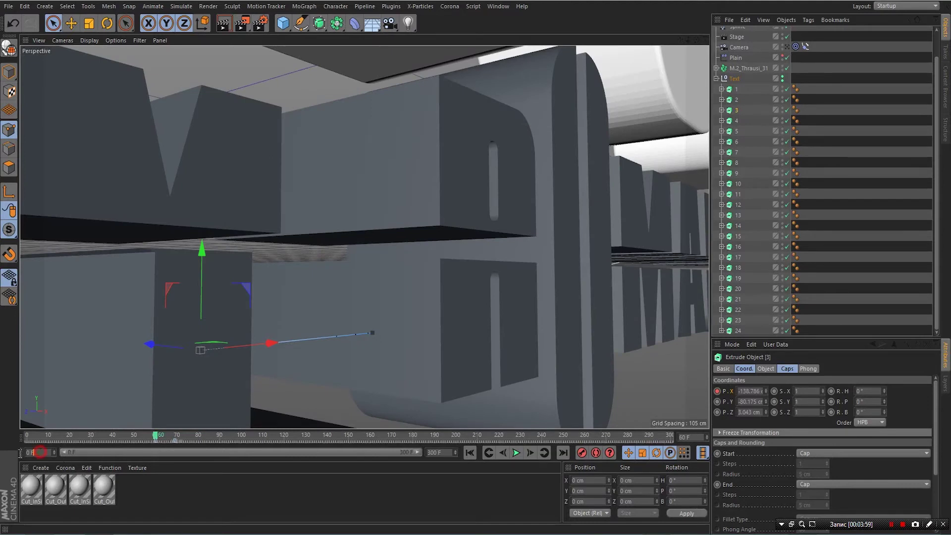
left_click_drag(37, 451, 10, 453)
type("60")
key("Return")
left_click(173, 490)
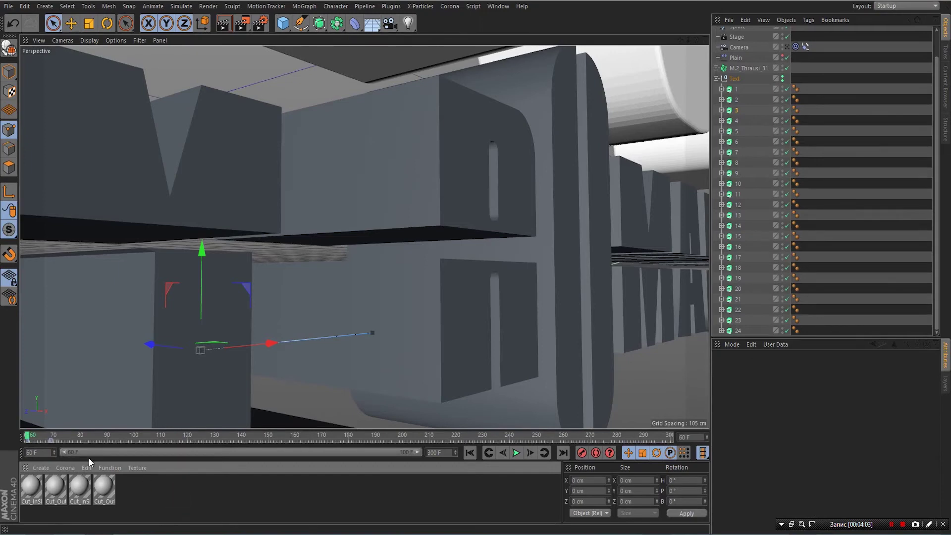
Play the animation from frame 60, shift object 3 slightly along Z at frame 69, and return to frame 60.
left_click(470, 453)
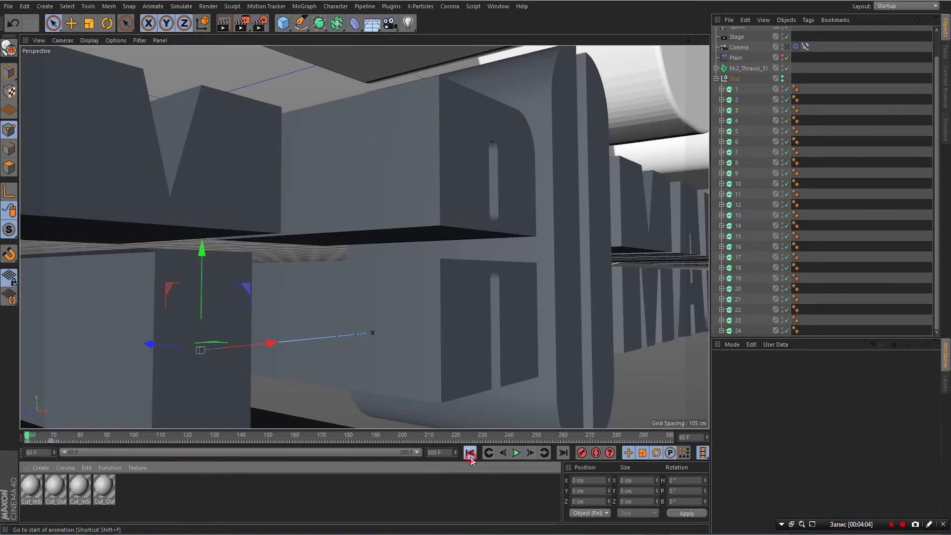
left_click(516, 452)
left_click(516, 453)
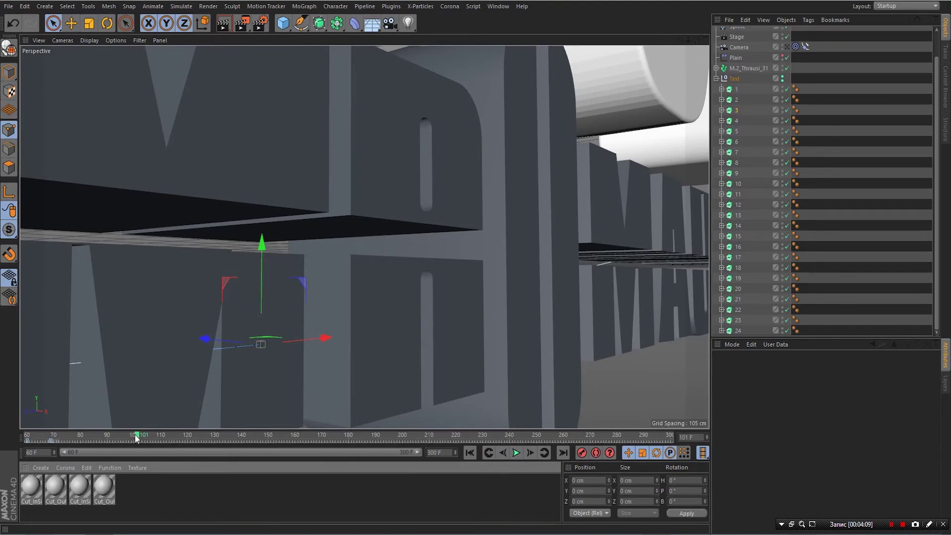
left_click_drag(137, 438, 51, 439)
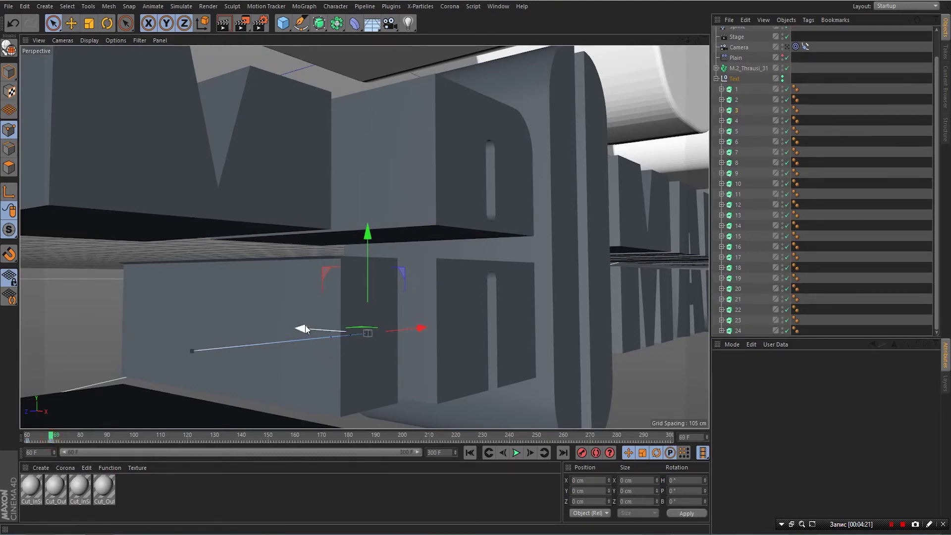
left_click_drag(312, 329, 324, 337)
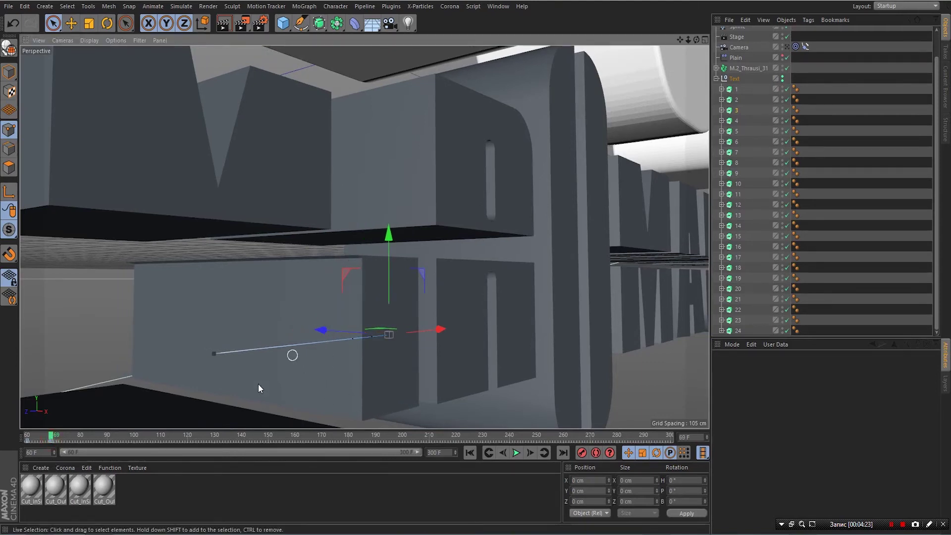
left_click_drag(55, 436, 11, 442)
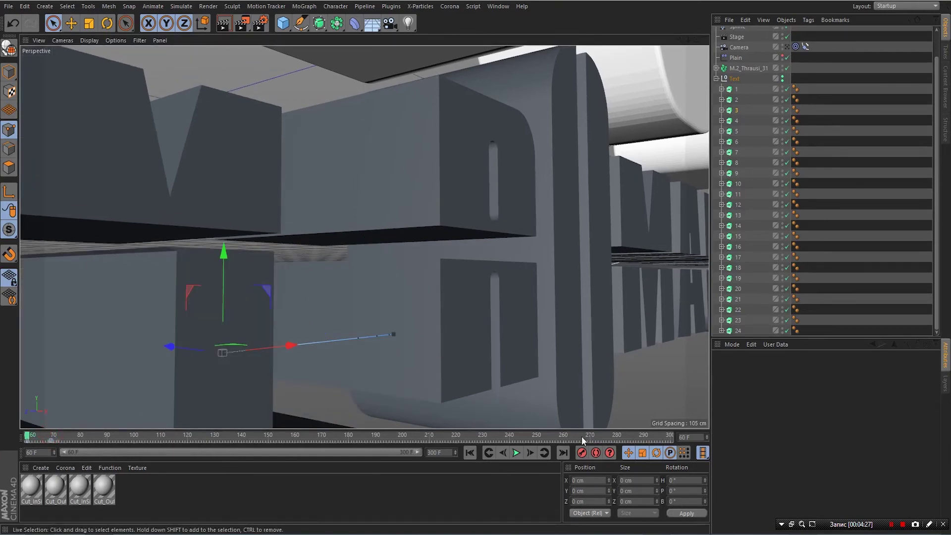
Replay the letter animation from frame 60 several times to check how object 3 slides into place.
left_click(515, 453)
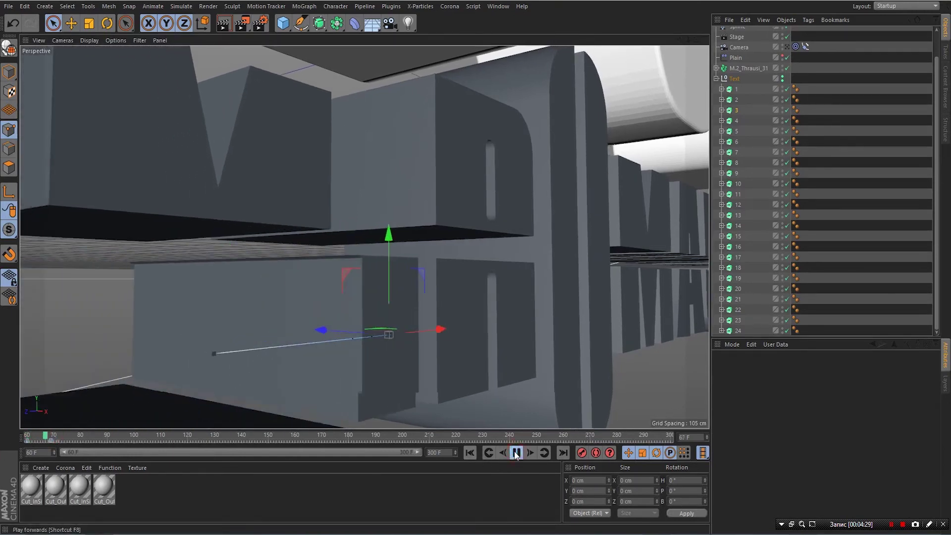
left_click_drag(145, 436, 14, 448)
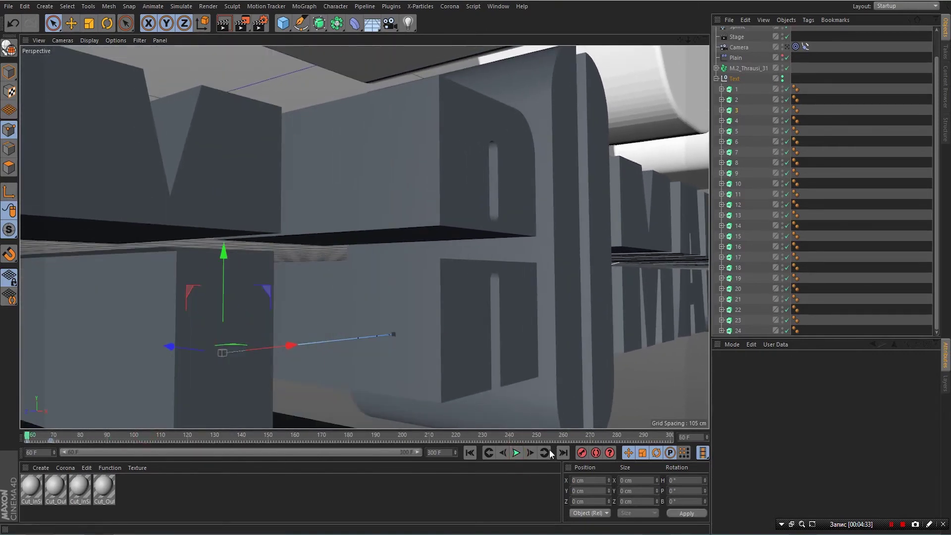
left_click(515, 452)
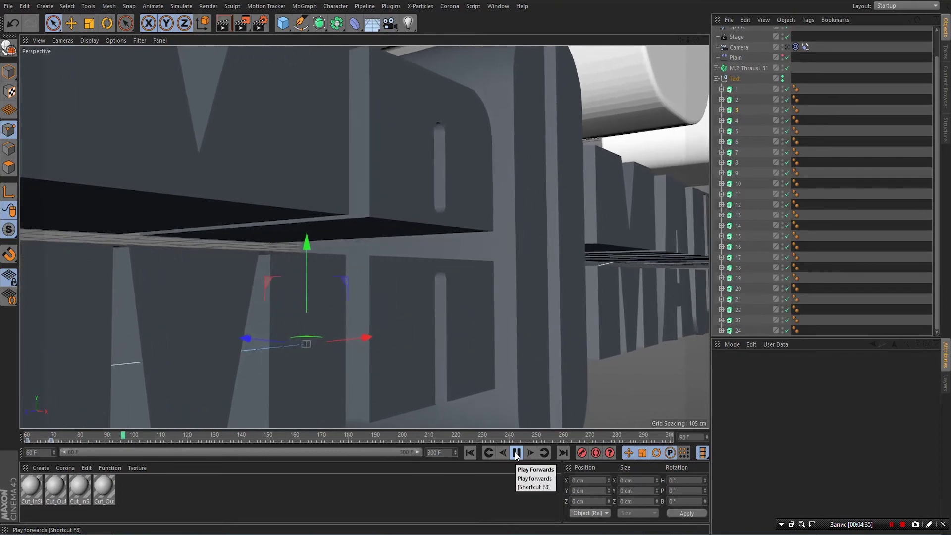
left_click(515, 453)
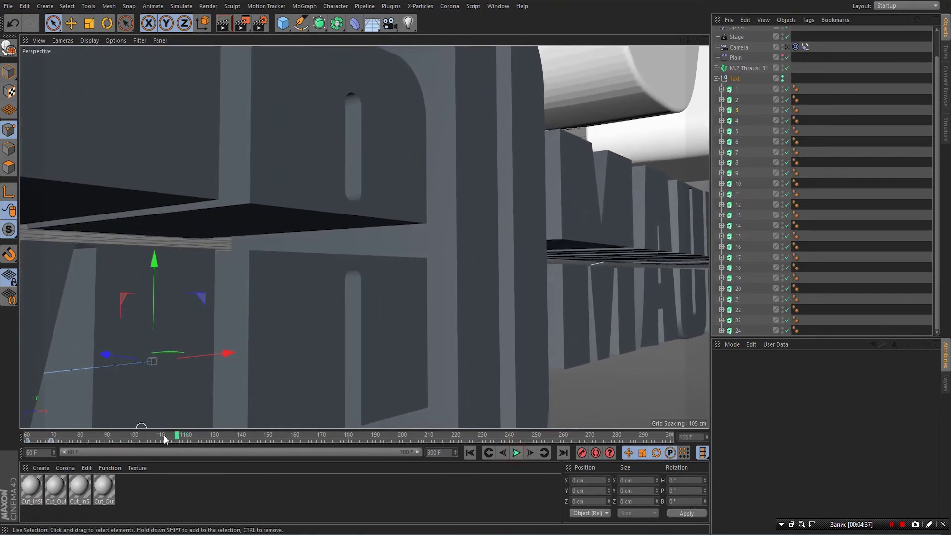
left_click(470, 453)
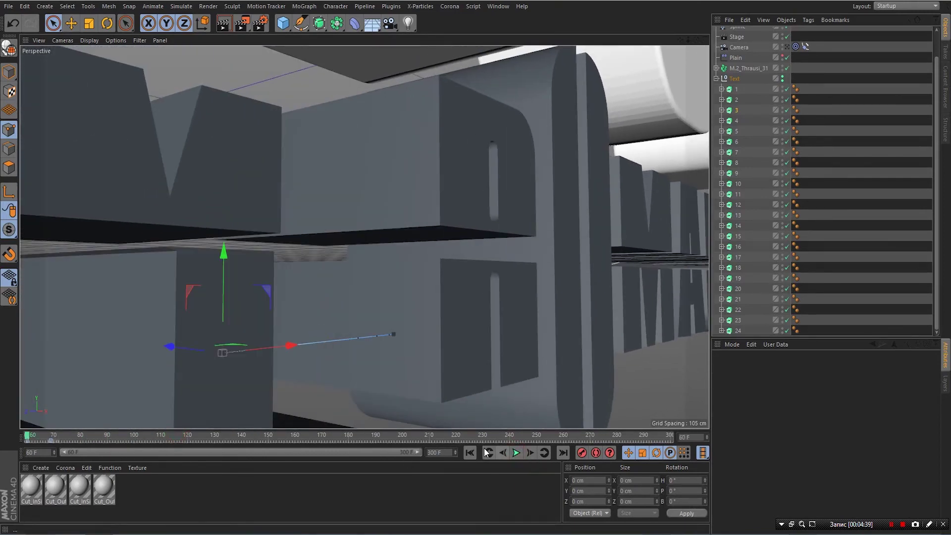
left_click(516, 453)
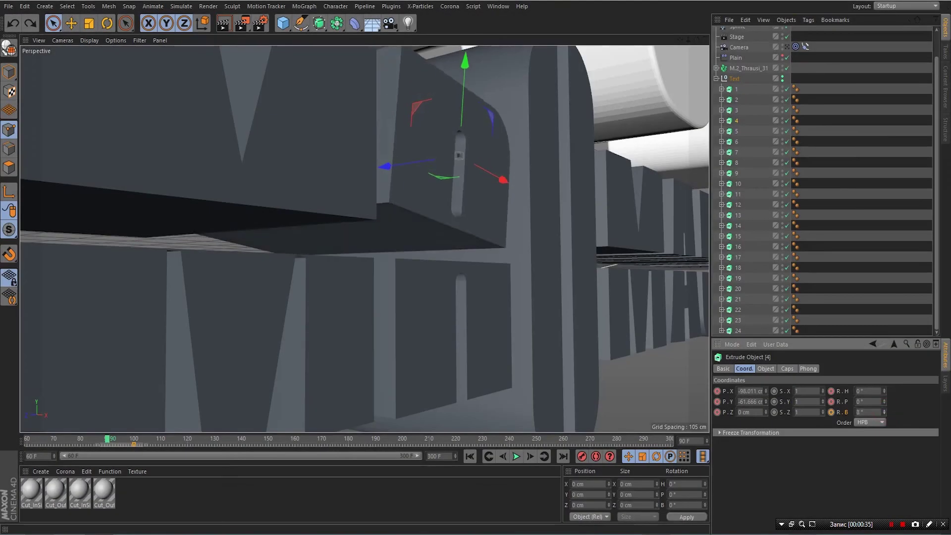
At frame 90, set R.B of object 4, the upper letter, to -90° and keyframe it.
mouse_move(884, 412)
left_mouse_down()
mouse_move(878, 436)
mouse_move(876, 411)
left_mouse_up()
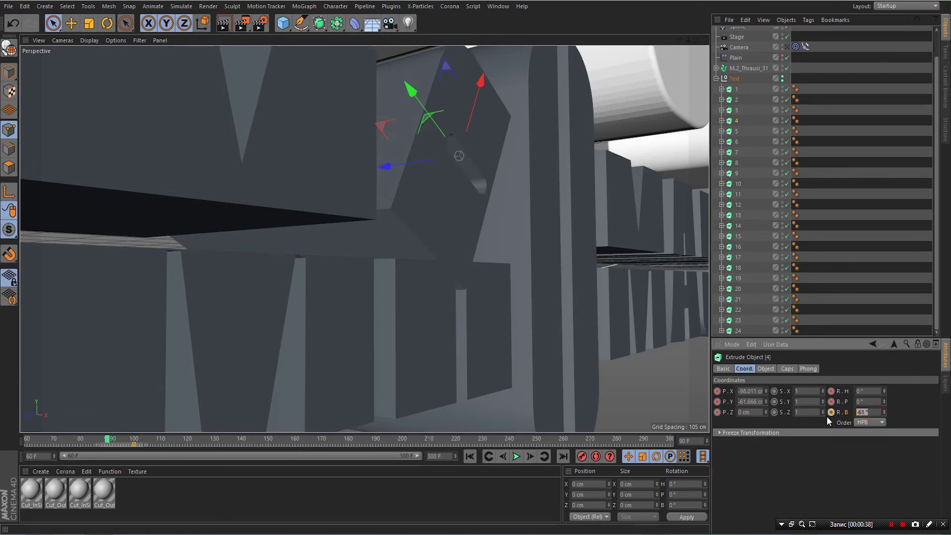
type("-90")
key("Return")
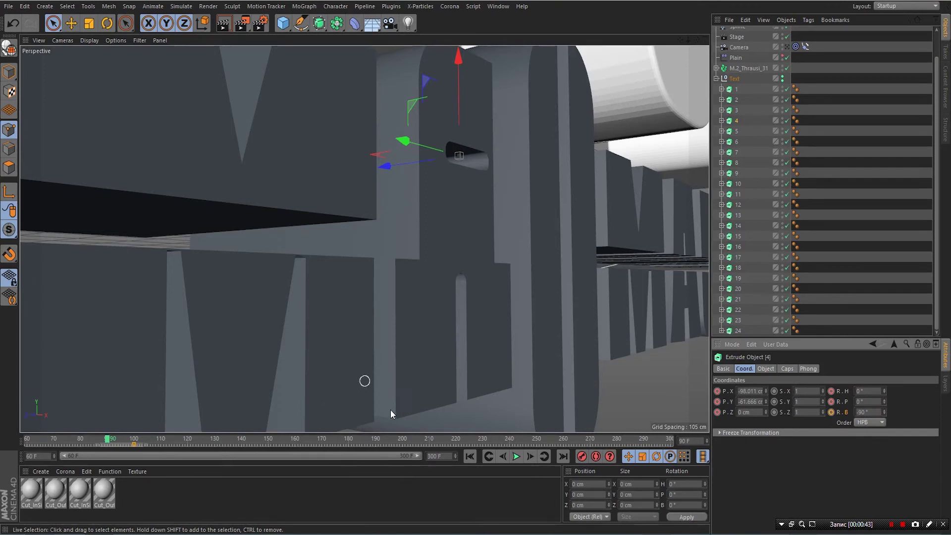
left_click(831, 412)
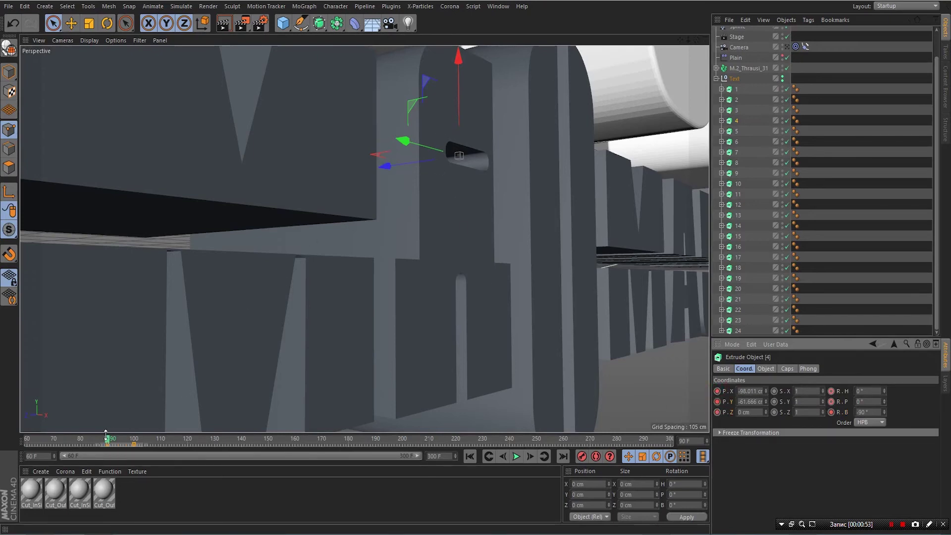
At frame 60, push object 4 along Z to about 47.6 cm and keyframe its position.
left_click_drag(109, 442, 14, 444)
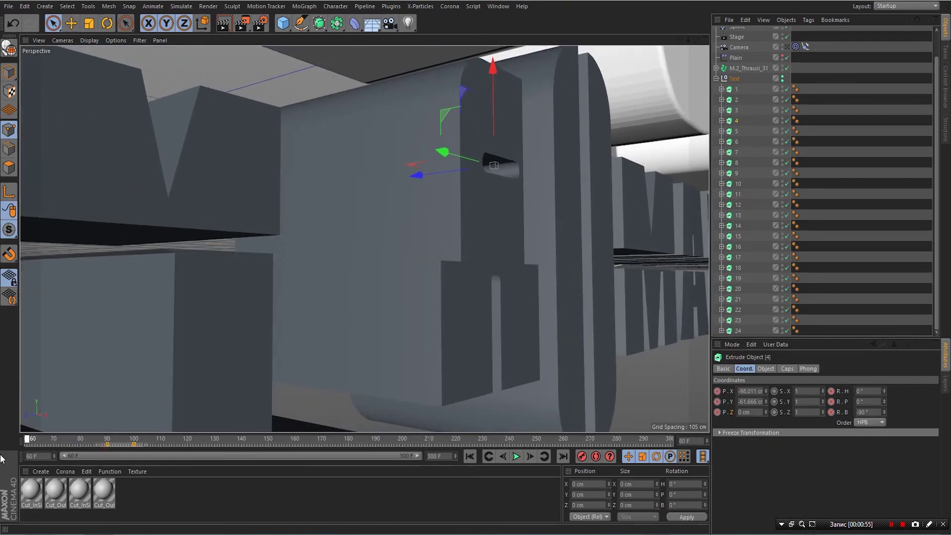
left_click_drag(417, 175, 186, 178)
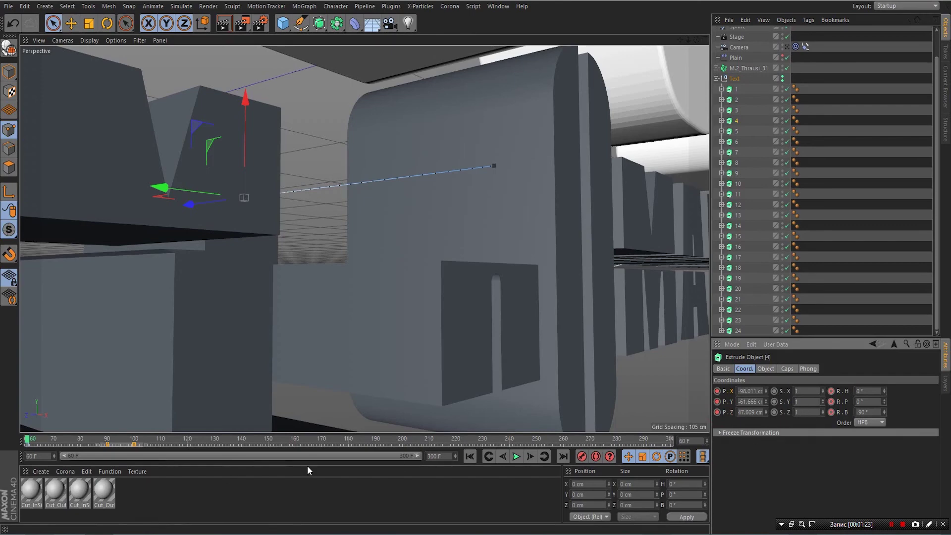
Keyframe the extrusion Movement of object 4 at frame 60, and scrub to frame 90 and back.
left_click(739, 122)
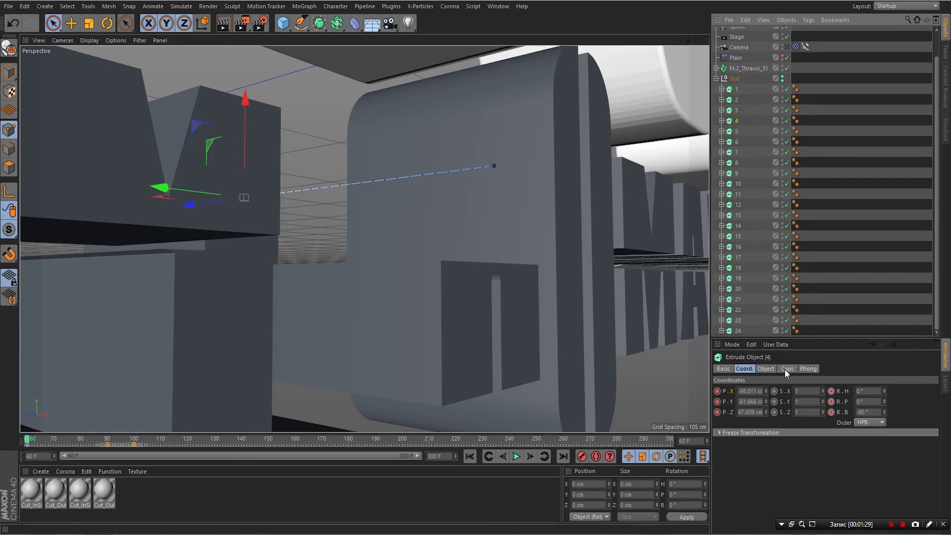
left_click(763, 368)
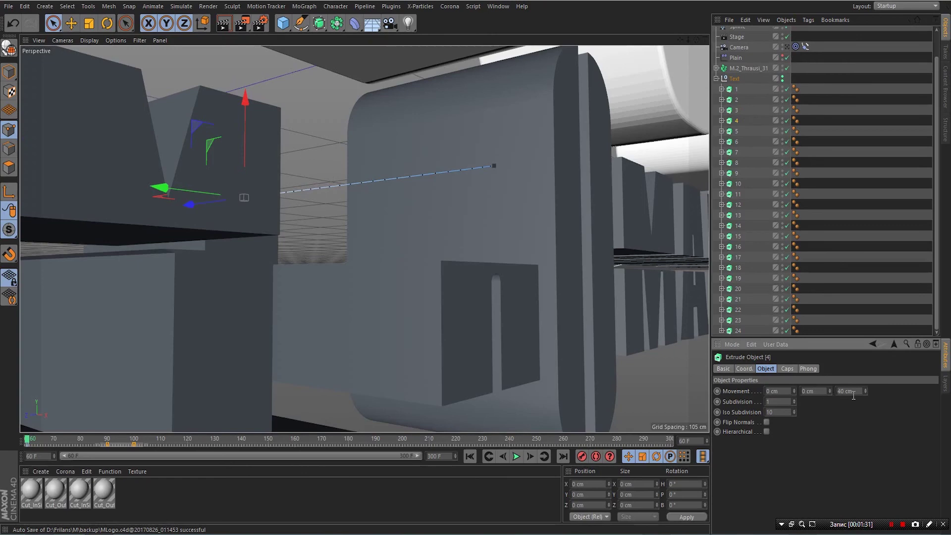
left_click(716, 391)
left_click_drag(29, 442, 107, 447)
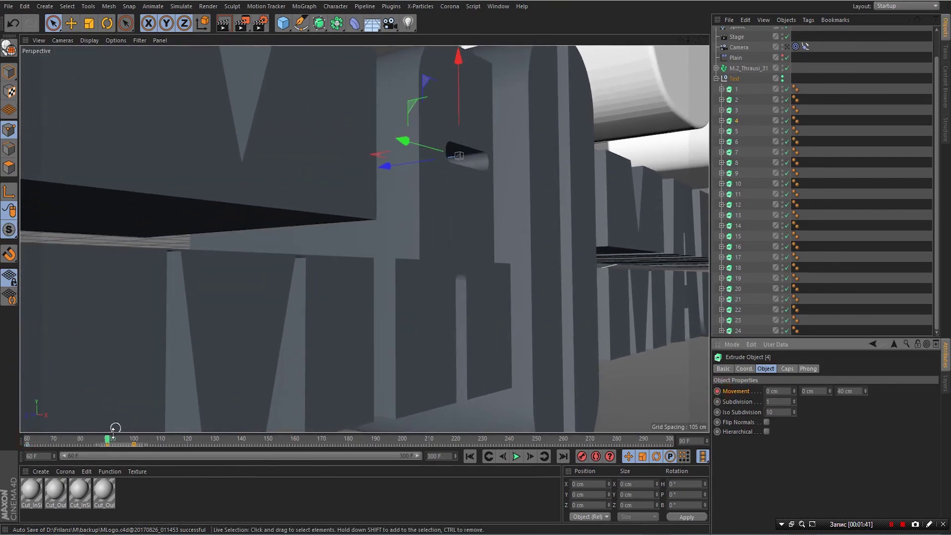
left_click_drag(109, 439, 0, 464)
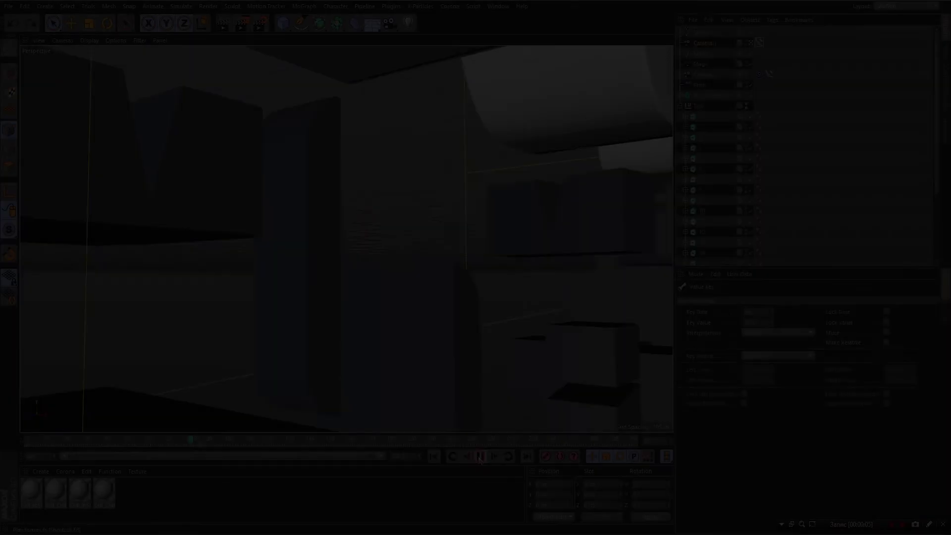
Play back the full animation through Camera.1 to review the camera move past the letters.
left_click(480, 457)
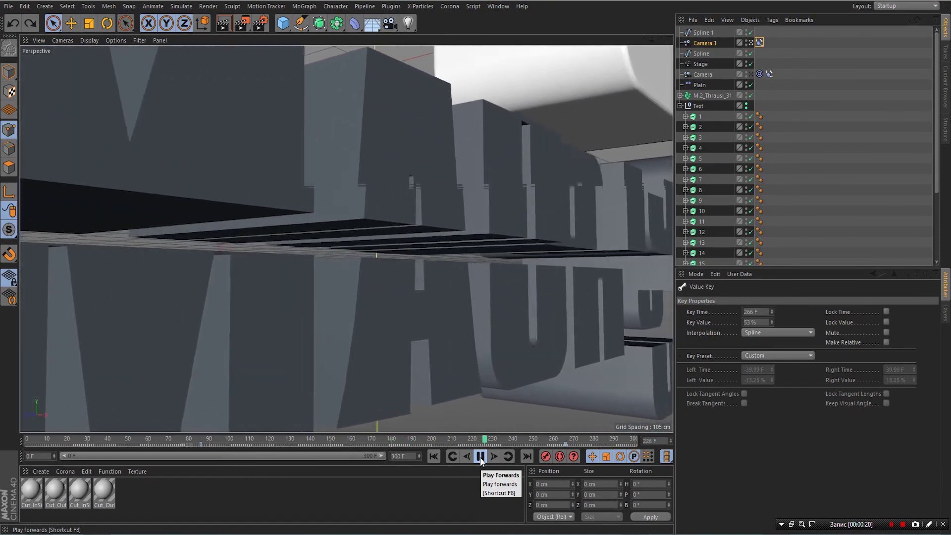
left_click(480, 457)
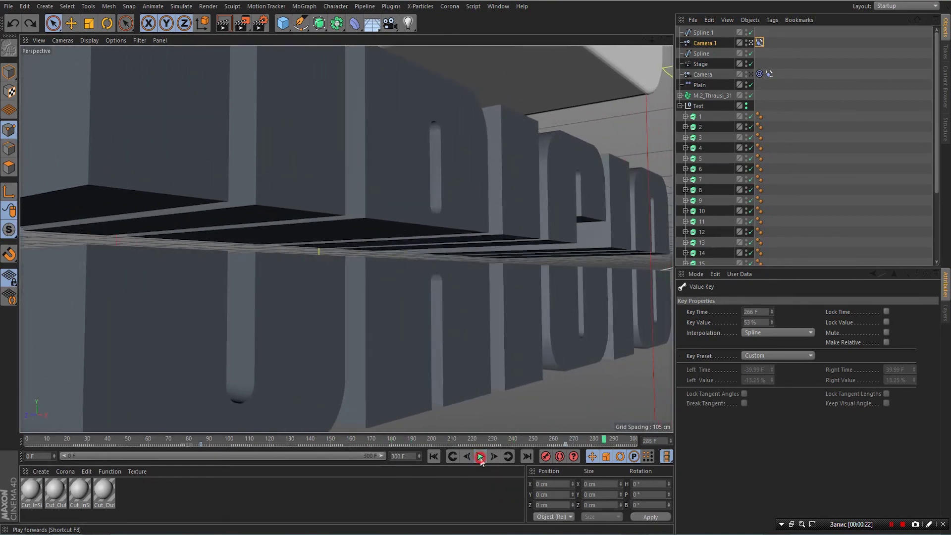